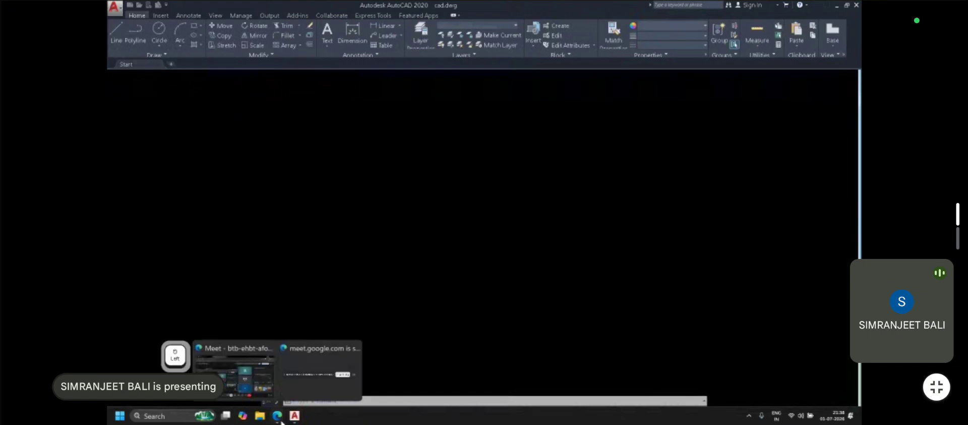
{"action": "left_click", "coordinate": [294, 416]}
{"action": "left_click", "coordinate": [294, 416]}
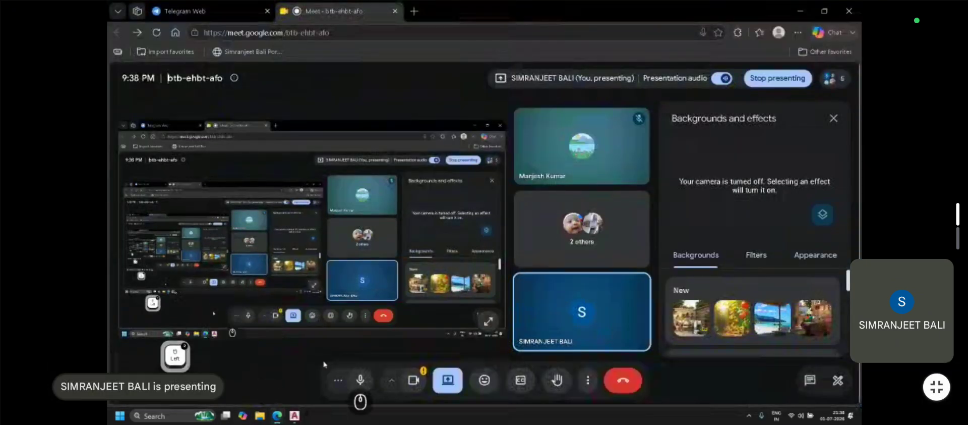
{"action": "key", "text": "XF86AudioRaiseVolume"}
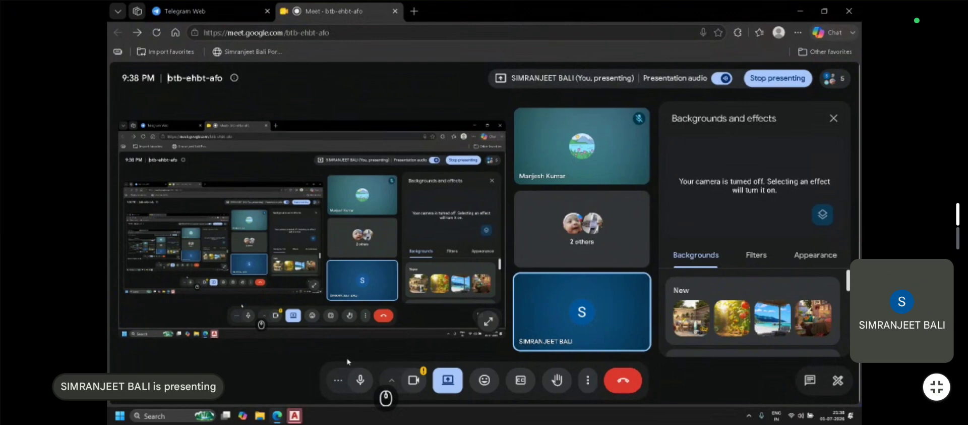
Open Telegram Web in the browser, then paste the dimensioned isometric reference image at the empty square's lower-left corner in AutoCAD
{"action": "left_click", "coordinate": [276, 417]}
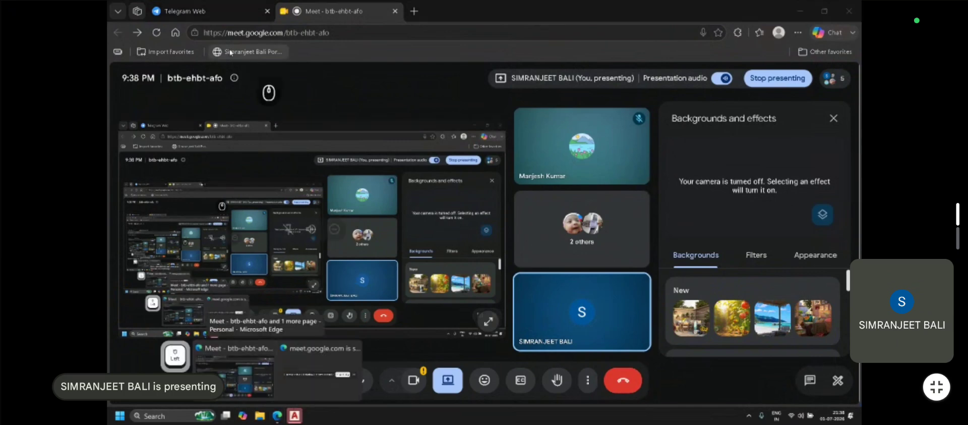
{"action": "left_click", "coordinate": [225, 7]}
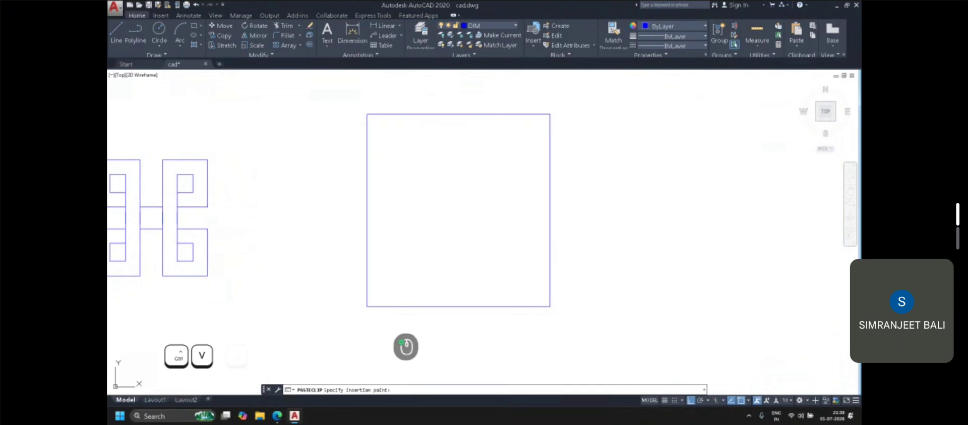
{"action": "left_click", "coordinate": [367, 306]}
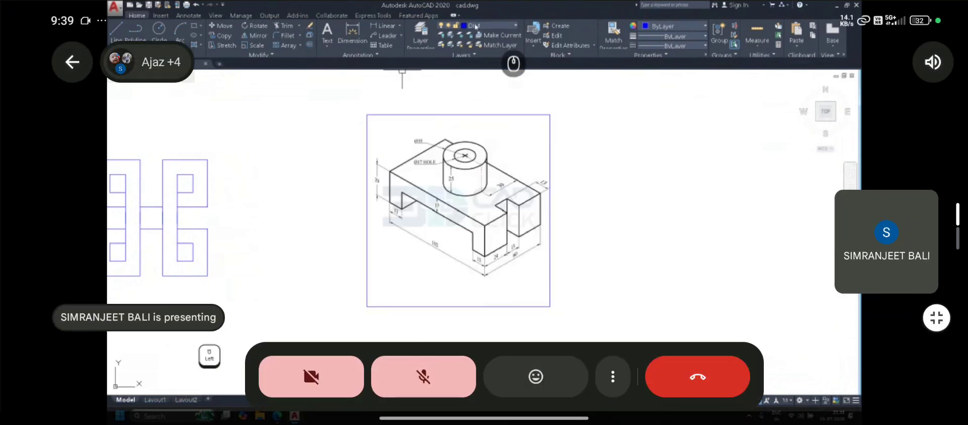
Check the meeting's participant list, then return to the shared presentation and mute the microphone
{"action": "left_click", "coordinate": [147, 62]}
{"action": "scroll", "coordinate": [484, 267], "scroll_direction": "down", "scroll_amount": 2}
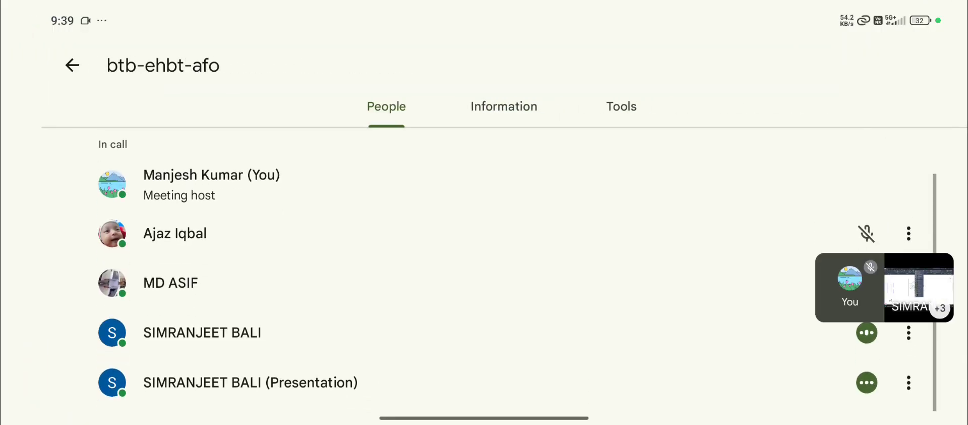
{"action": "scroll", "coordinate": [484, 267], "scroll_direction": "up", "scroll_amount": 3}
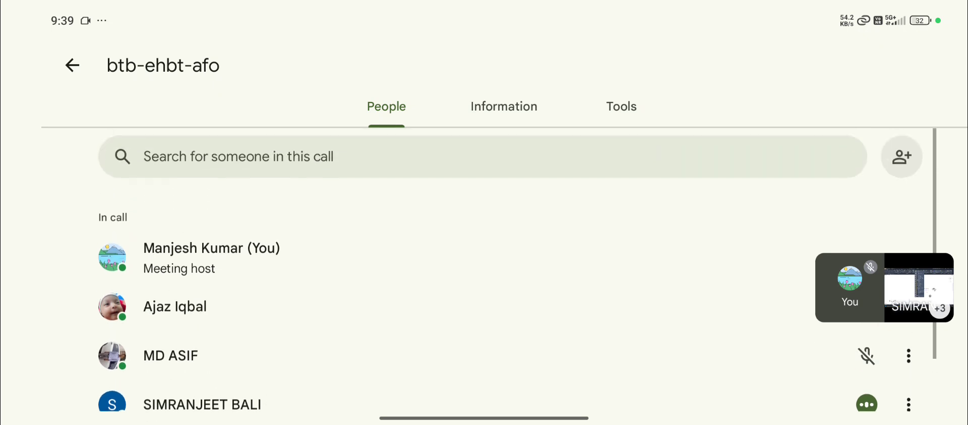
{"action": "left_click_drag", "start_coordinate": [885, 286], "coordinate": [884, 176]}
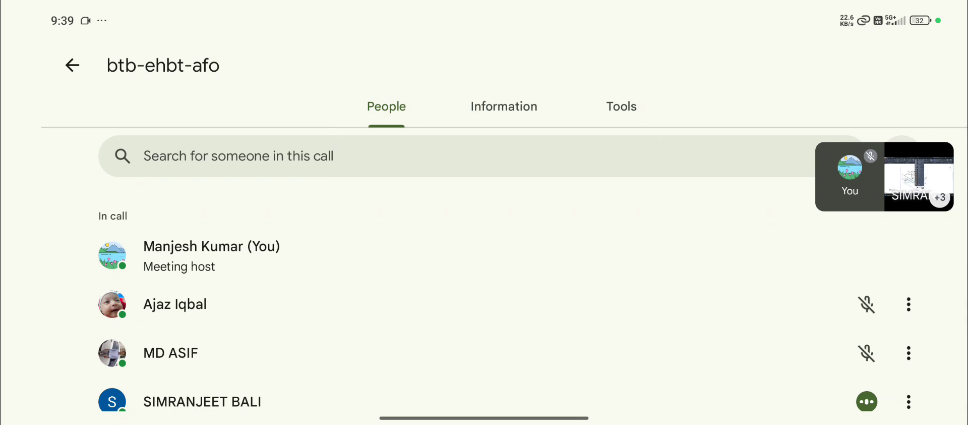
{"action": "left_click", "coordinate": [884, 176]}
{"action": "left_click", "coordinate": [867, 198]}
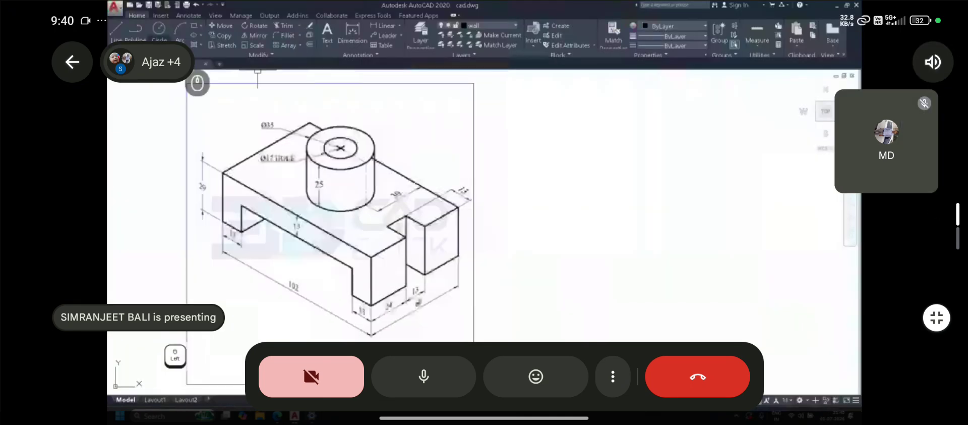
{"action": "left_click", "coordinate": [423, 375]}
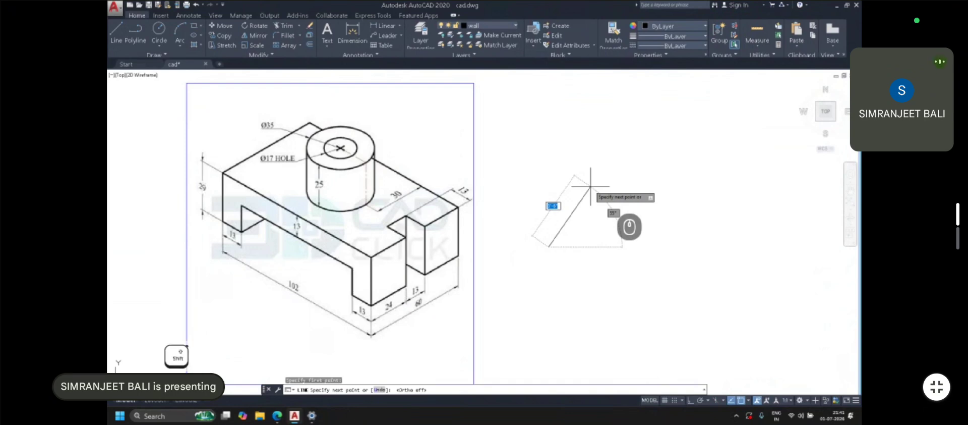
{"action": "type", "text": "@"}
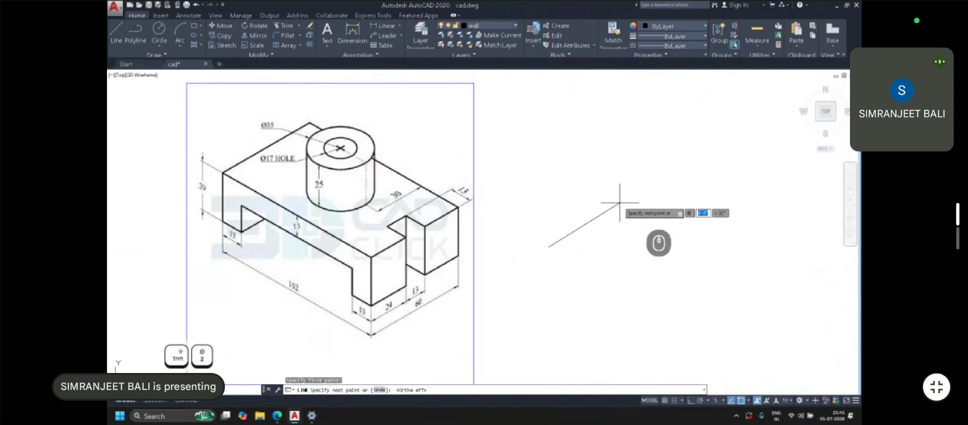
{"action": "type", "text": "30"}
{"action": "key", "text": "Return"}
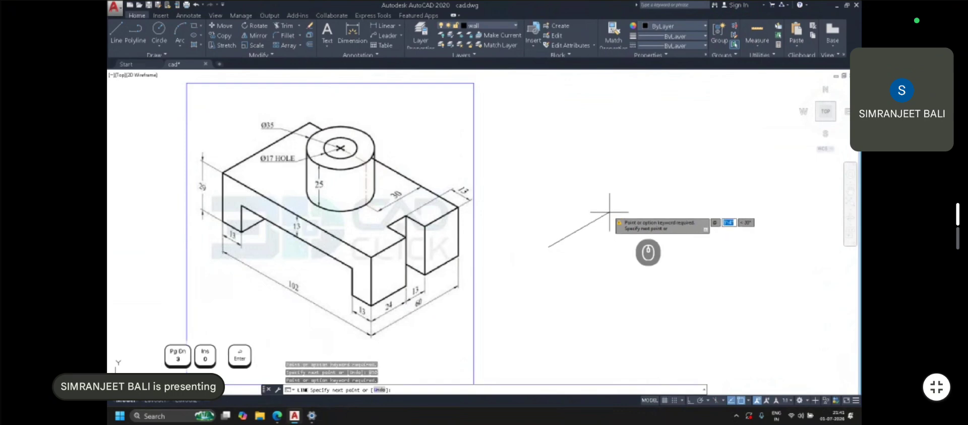
{"action": "key", "text": "Escape"}
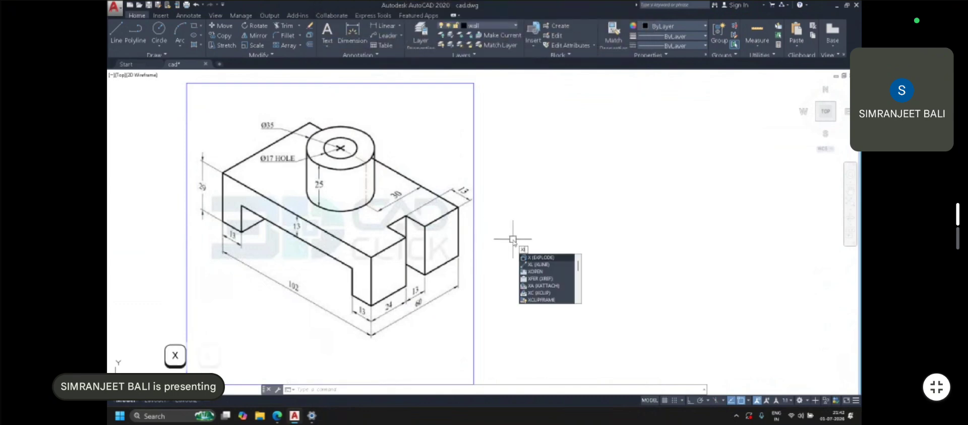
Draw a horizontal construction line with XLINE, crossing the upper part of the framed reference image
{"action": "type", "text": "l"}
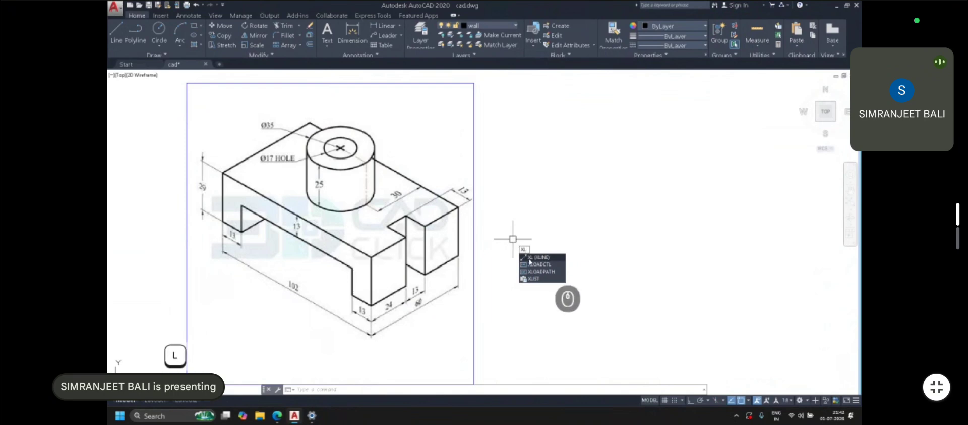
{"action": "key", "text": "Return"}
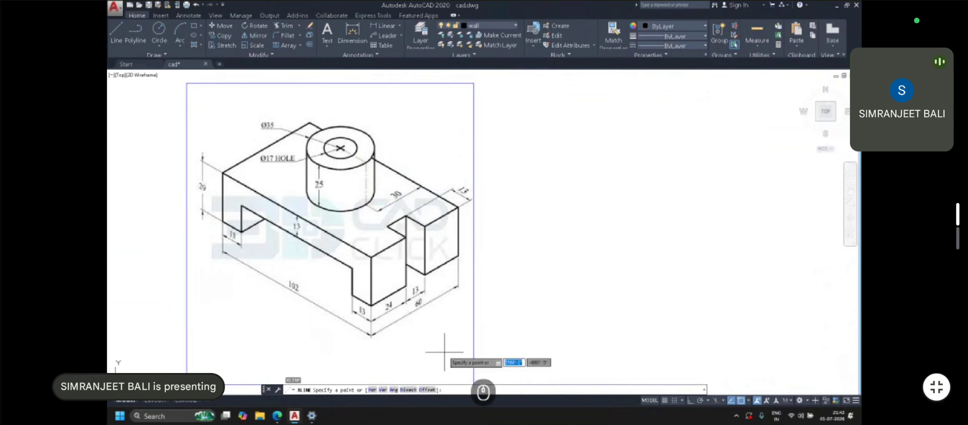
{"action": "key", "text": "Return"}
{"action": "scroll", "coordinate": [583, 180], "scroll_direction": "down", "scroll_amount": 6}
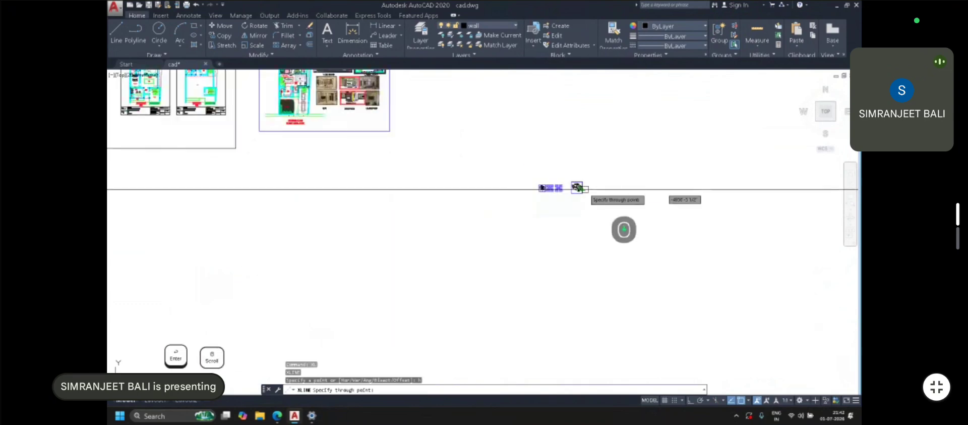
{"action": "scroll", "coordinate": [535, 261], "scroll_direction": "up", "scroll_amount": 6}
{"action": "scroll", "coordinate": [550, 258], "scroll_direction": "down", "scroll_amount": 2}
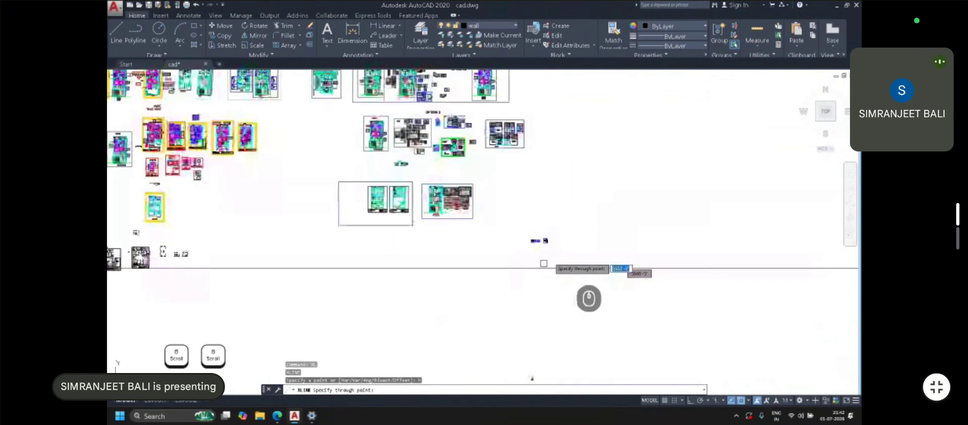
{"action": "scroll", "coordinate": [592, 203], "scroll_direction": "up", "scroll_amount": 8}
{"action": "middle_click_drag", "start_coordinate": [379, 353], "coordinate": [378, 131]}
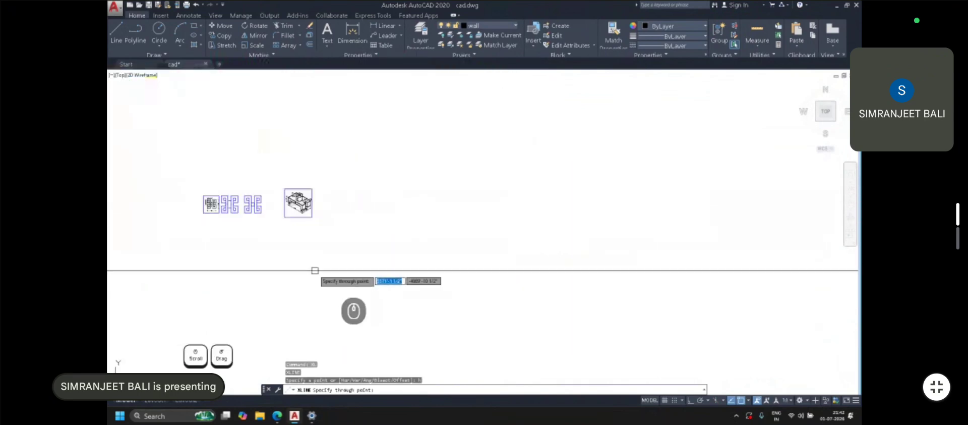
{"action": "middle_click_drag", "start_coordinate": [314, 270], "coordinate": [325, 240]}
{"action": "scroll", "coordinate": [384, 161], "scroll_direction": "up", "scroll_amount": 2}
{"action": "left_click", "coordinate": [383, 166]}
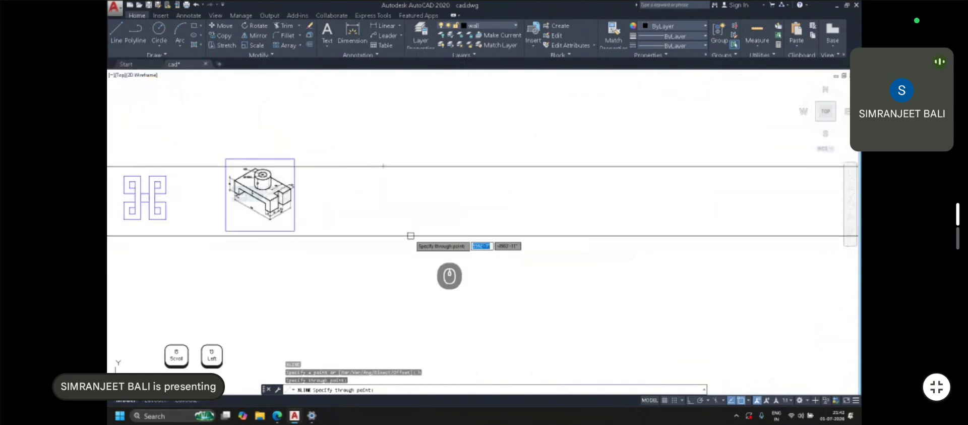
{"action": "type", "text": "x"}
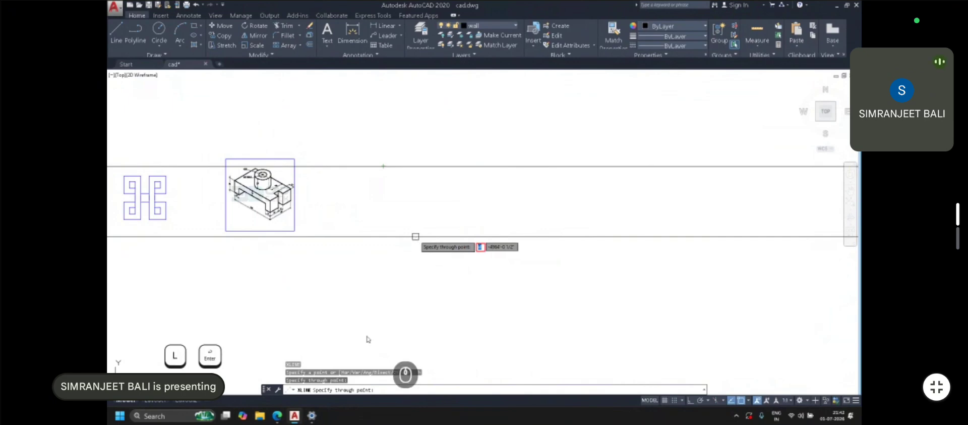
{"action": "key", "text": "Escape"}
{"action": "key", "text": "Escape"}
Draw a vertical construction line with XLINE in the empty area to the right of the reference image
{"action": "type", "text": "xl"}
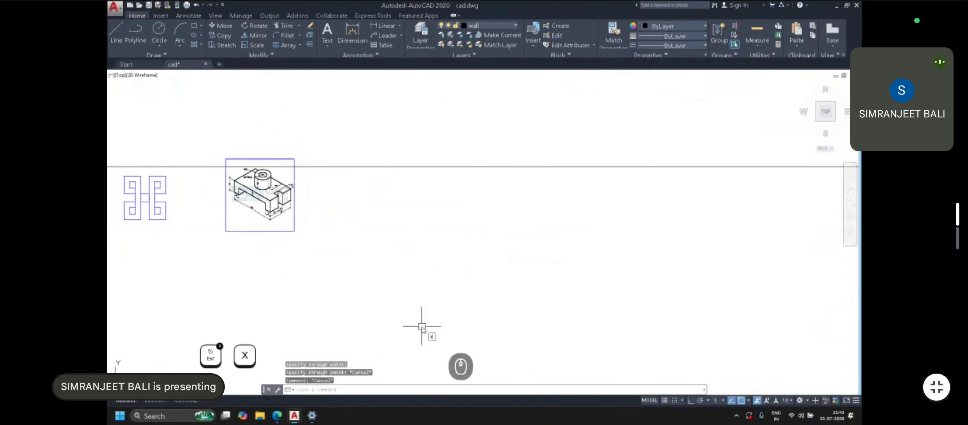
{"action": "key", "text": "Return"}
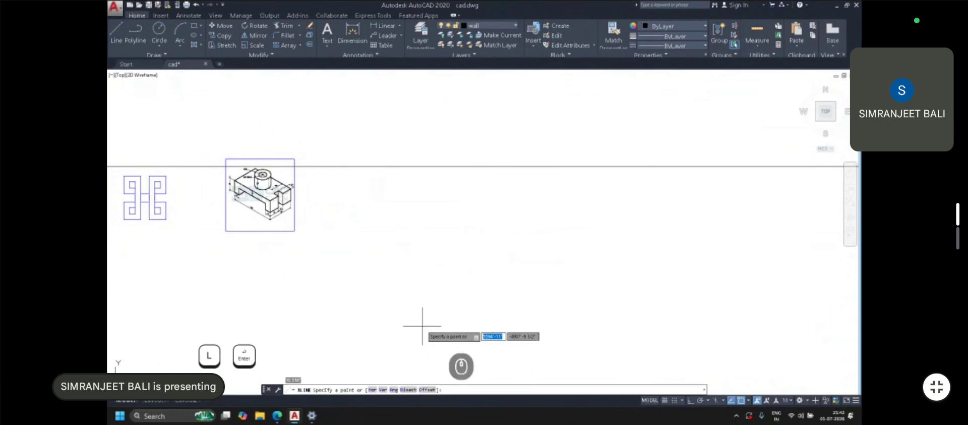
{"action": "type", "text": "v"}
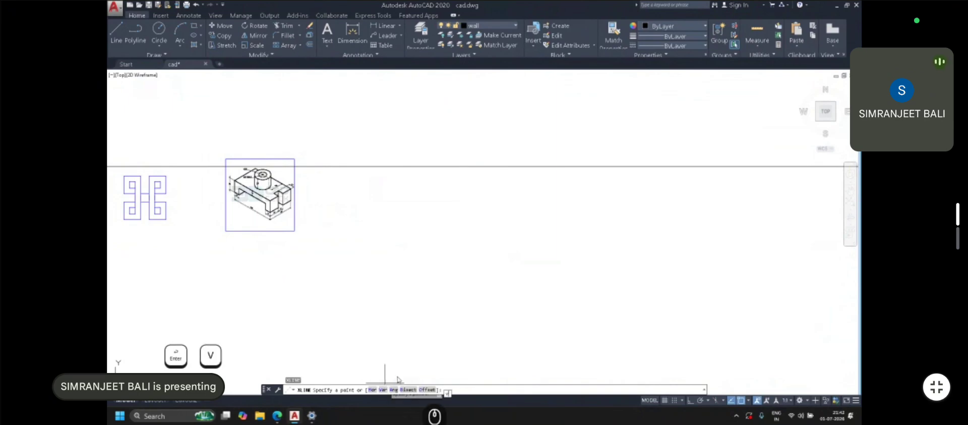
{"action": "key", "text": "Return"}
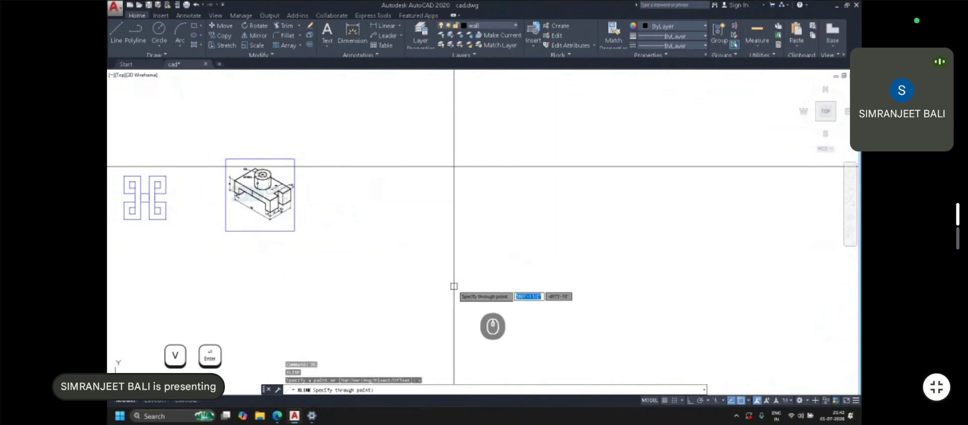
{"action": "left_click", "coordinate": [456, 210]}
{"action": "key", "text": "Escape"}
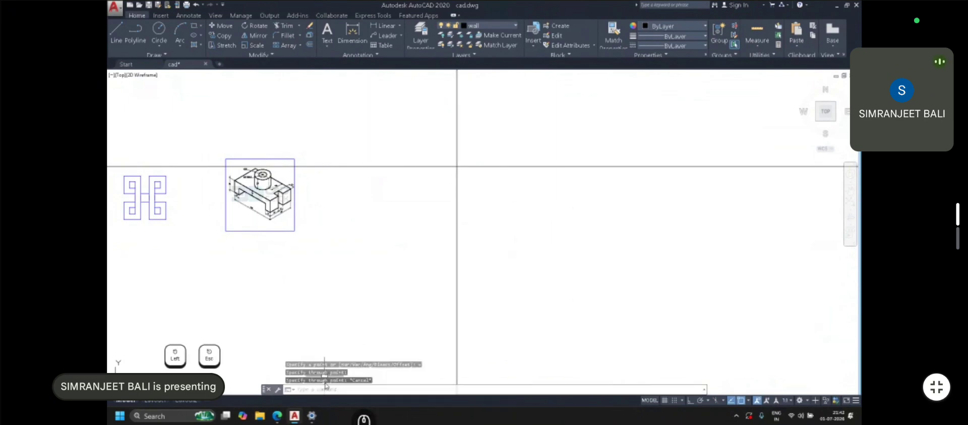
{"action": "type", "text": "xl"}
{"action": "key", "text": "Return"}
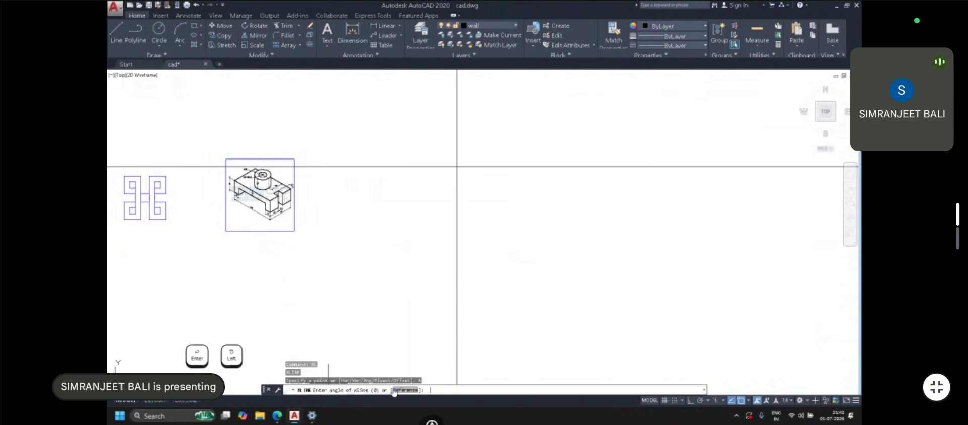
{"action": "left_click", "coordinate": [393, 389]}
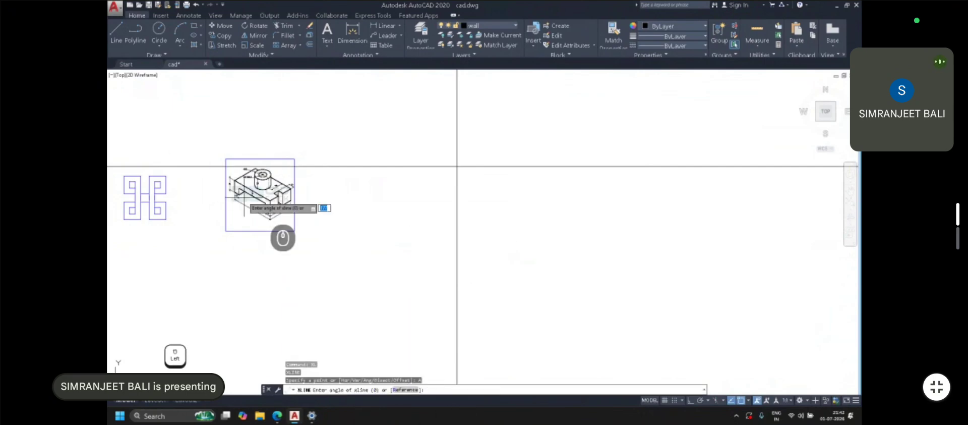
{"action": "scroll", "coordinate": [281, 234], "scroll_direction": "up", "scroll_amount": 5}
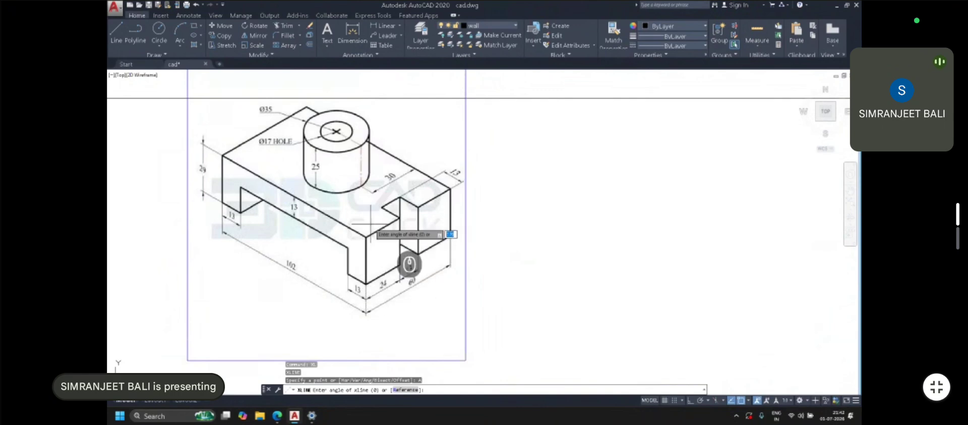
{"action": "middle_click_drag", "start_coordinate": [478, 197], "coordinate": [435, 237]}
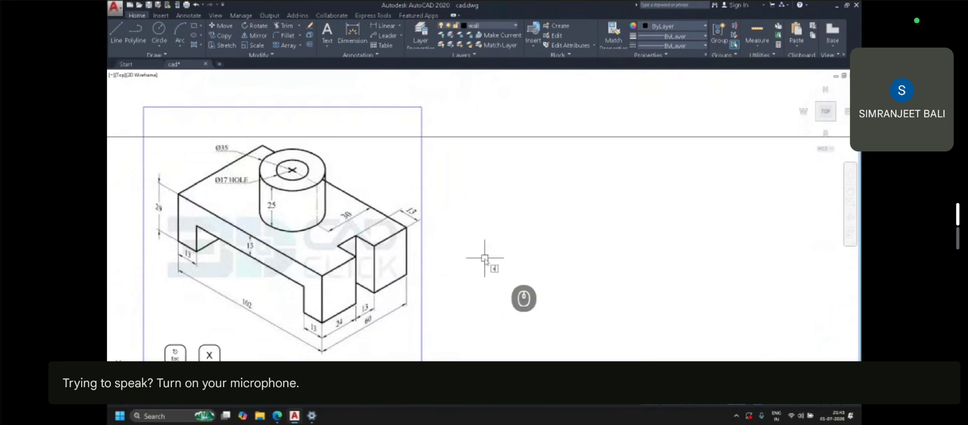
Draw an angled XLINE construction line at 30 degrees, crossing the reference image and the horizontal construction line
{"action": "type", "text": "l"}
{"action": "key", "text": "Return"}
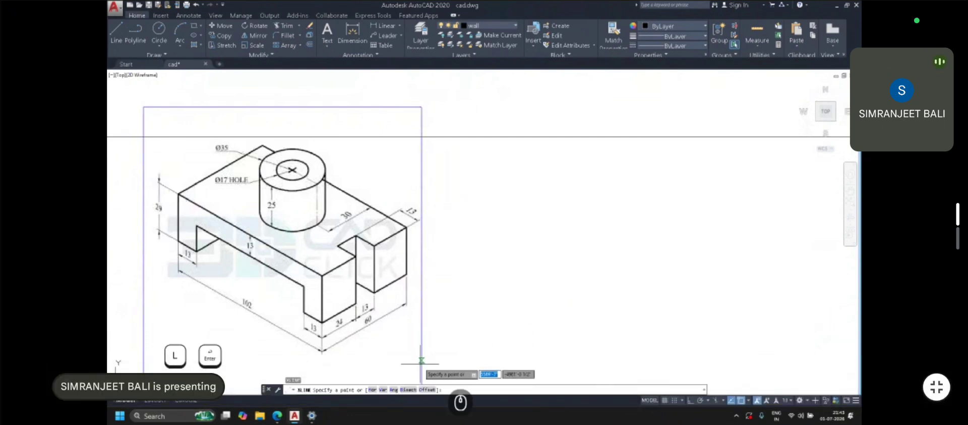
{"action": "type", "text": "a"}
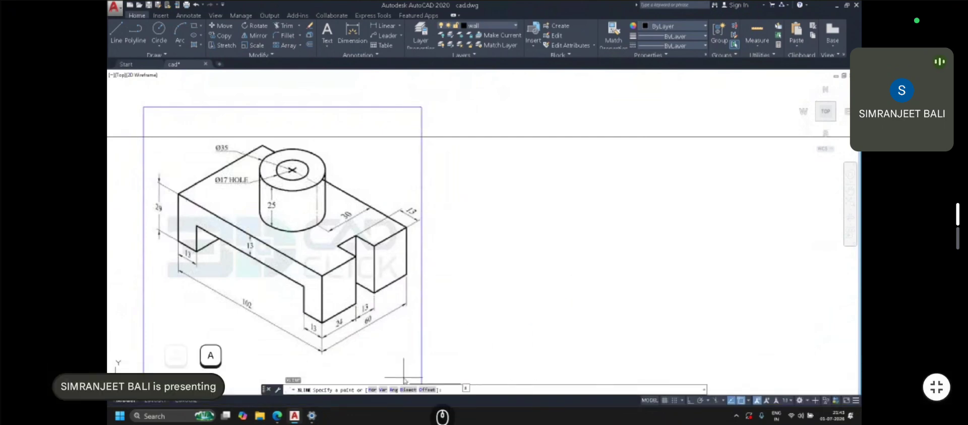
{"action": "key", "text": "Return"}
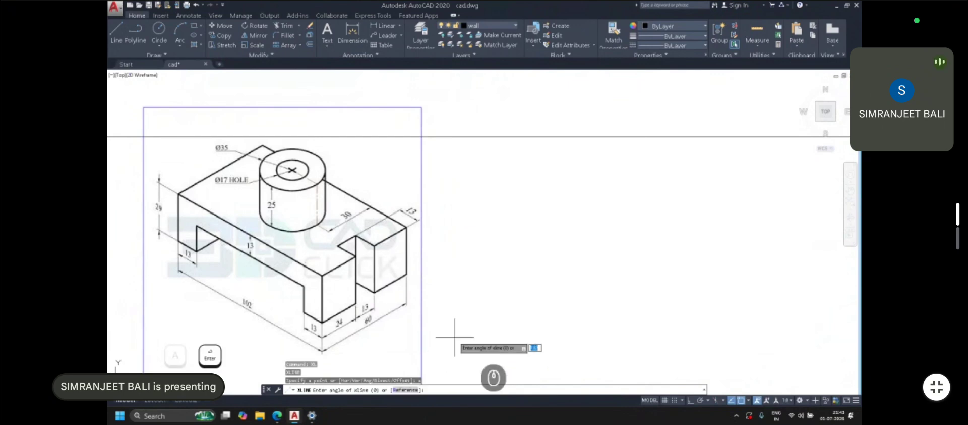
{"action": "key", "text": "Return"}
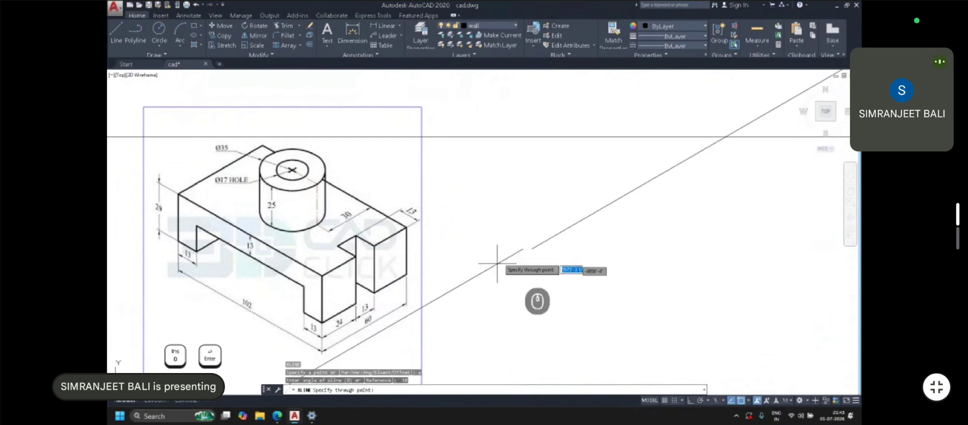
{"action": "key", "text": "Escape"}
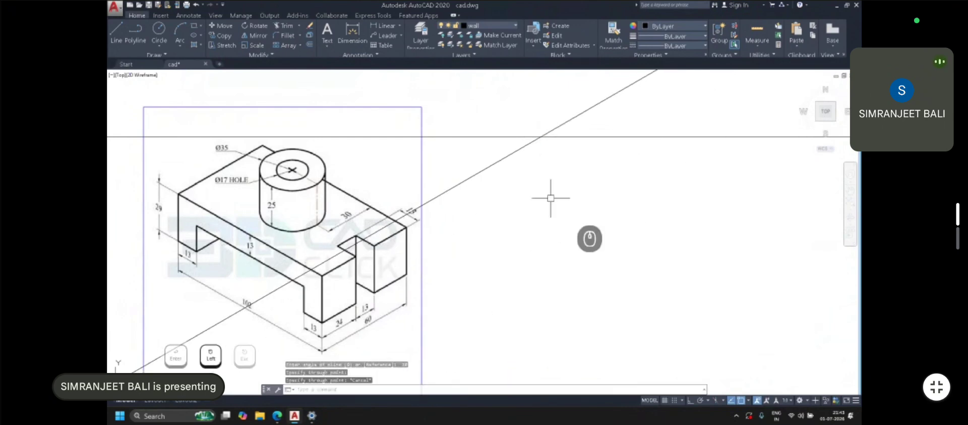
{"action": "middle_click_drag", "start_coordinate": [606, 142], "coordinate": [576, 193]}
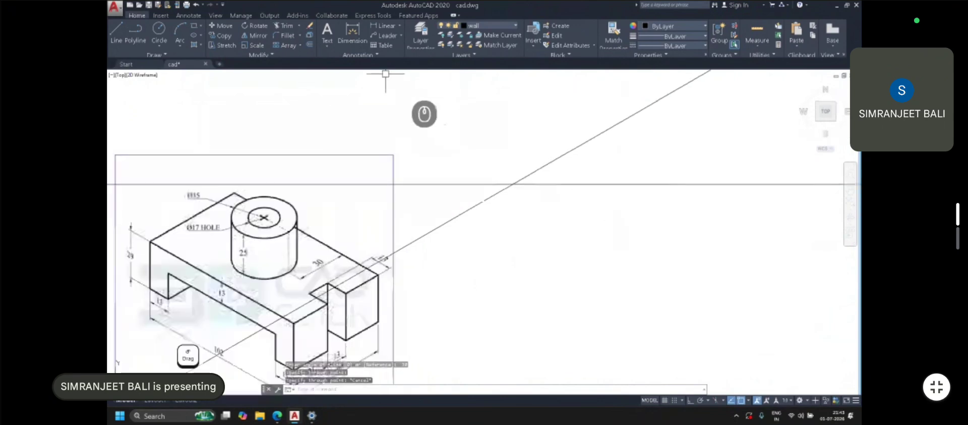
Add multiline text reading "30 d" in the empty area beside the reference image, below the horizontal construction line
{"action": "left_click", "coordinate": [328, 49]}
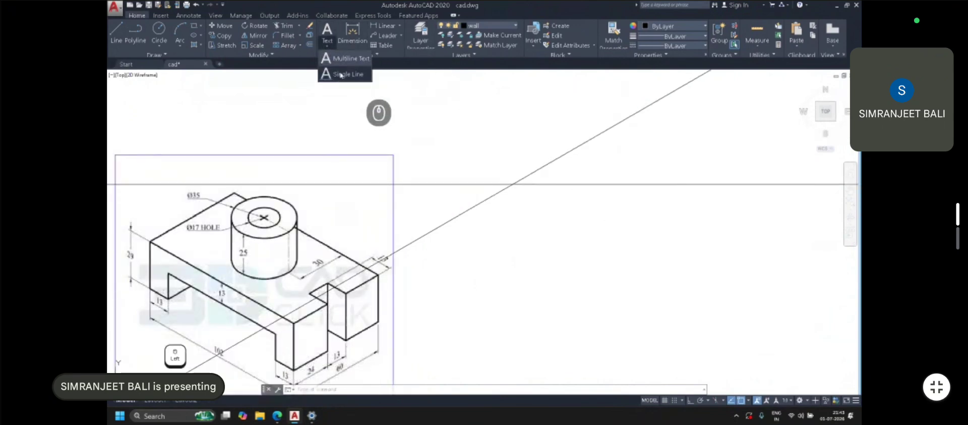
{"action": "left_click", "coordinate": [343, 59]}
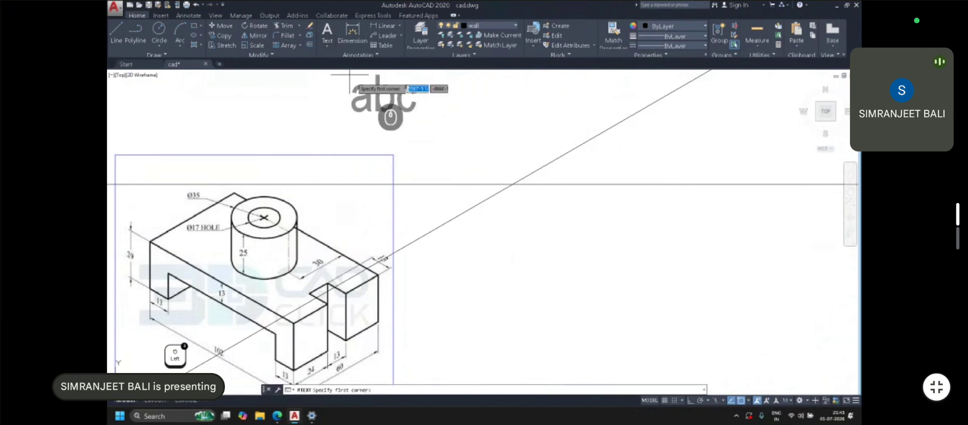
{"action": "left_click", "coordinate": [328, 46]}
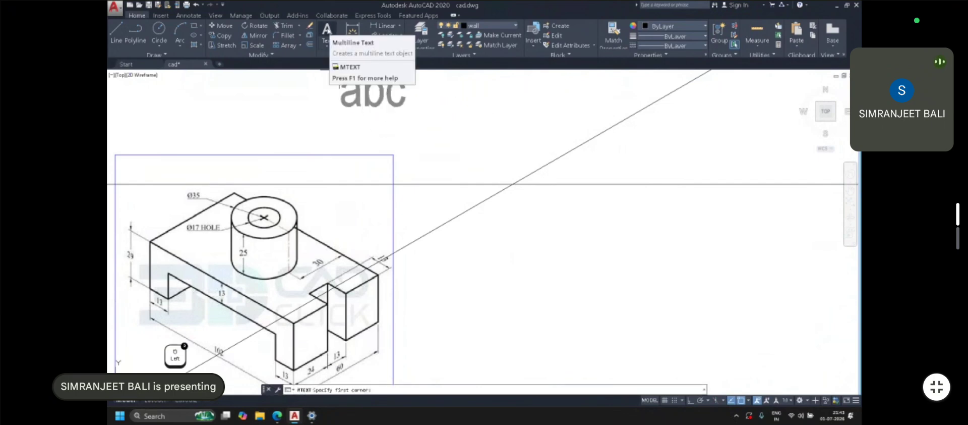
{"action": "left_click", "coordinate": [342, 59]}
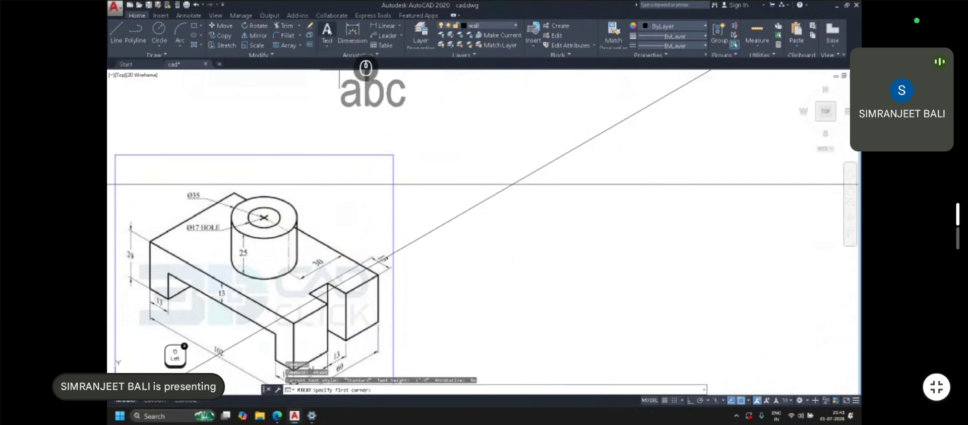
{"action": "left_click", "coordinate": [497, 240]}
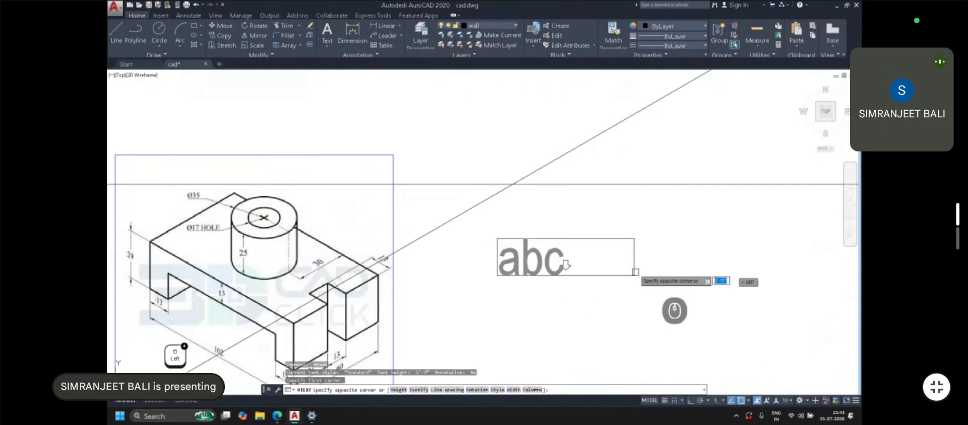
{"action": "left_click", "coordinate": [615, 269]}
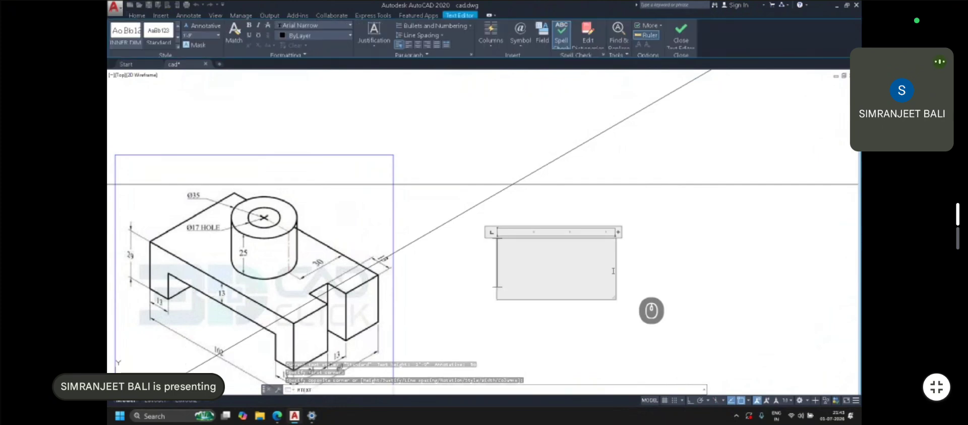
{"action": "type", "text": "30"}
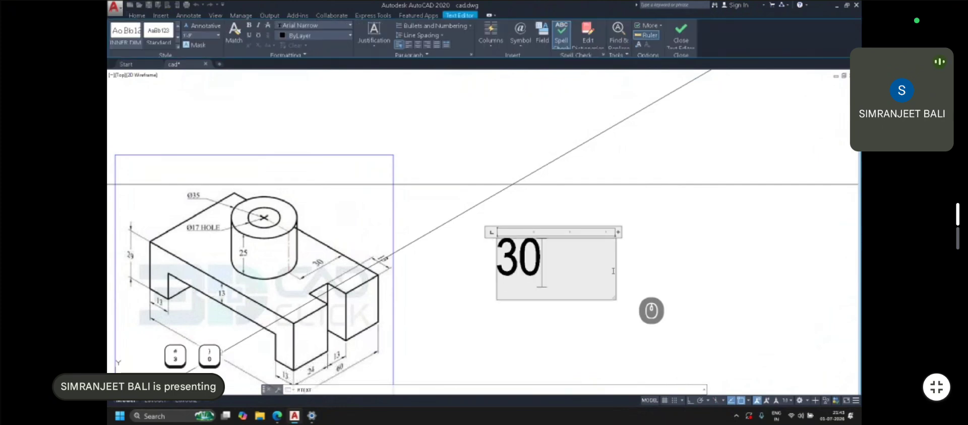
{"action": "type", "text": " d"}
{"action": "left_click", "coordinate": [730, 278]}
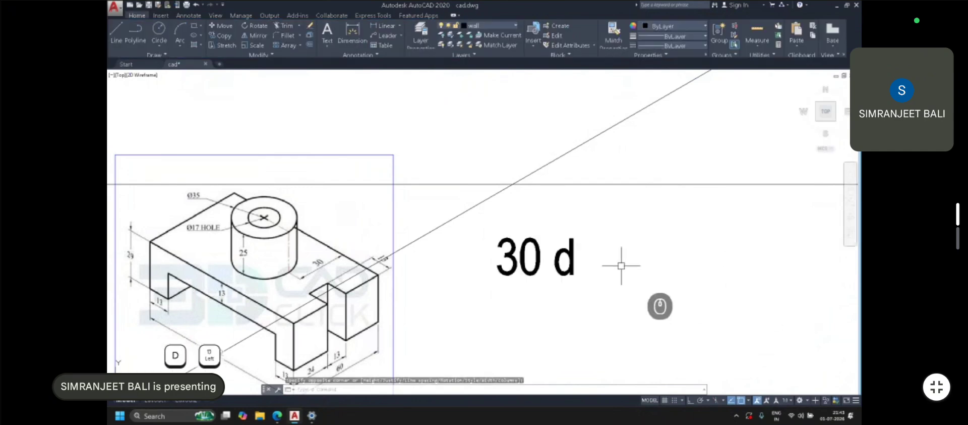
Select all of the "30 d" text for editing and adjust its height, trying 8 and then 1'
{"action": "scroll", "coordinate": [580, 258], "scroll_direction": "down", "scroll_amount": 3}
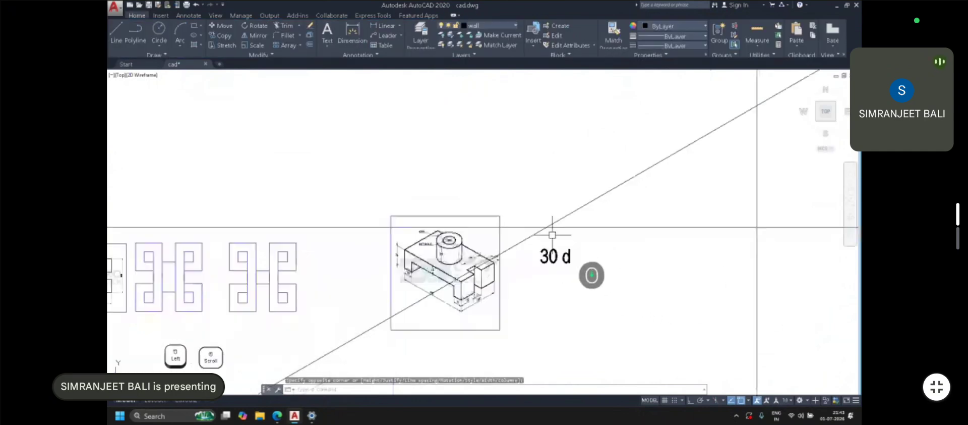
{"action": "left_click", "coordinate": [556, 252]}
{"action": "double_click", "coordinate": [564, 254]}
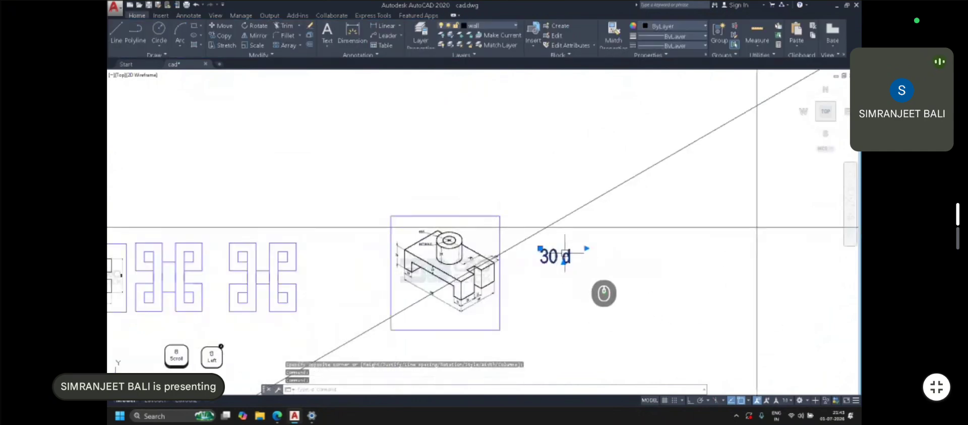
{"action": "left_click_drag", "start_coordinate": [580, 248], "coordinate": [516, 250]}
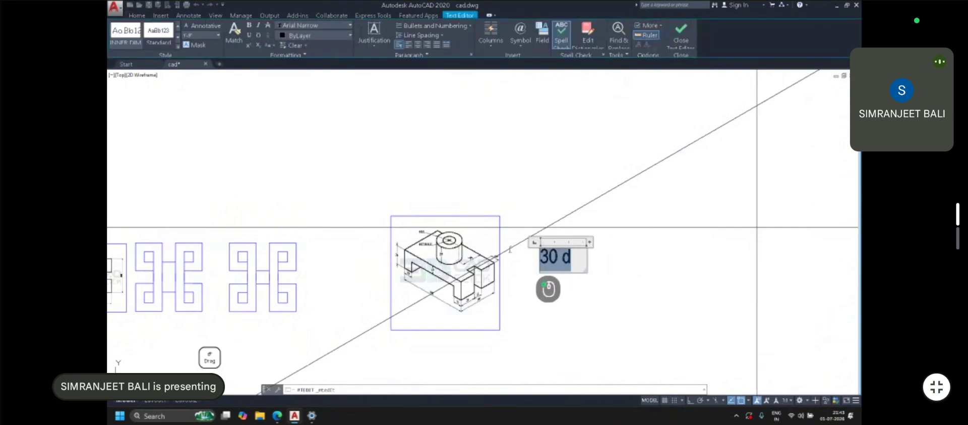
{"action": "key", "text": "ctrl+a"}
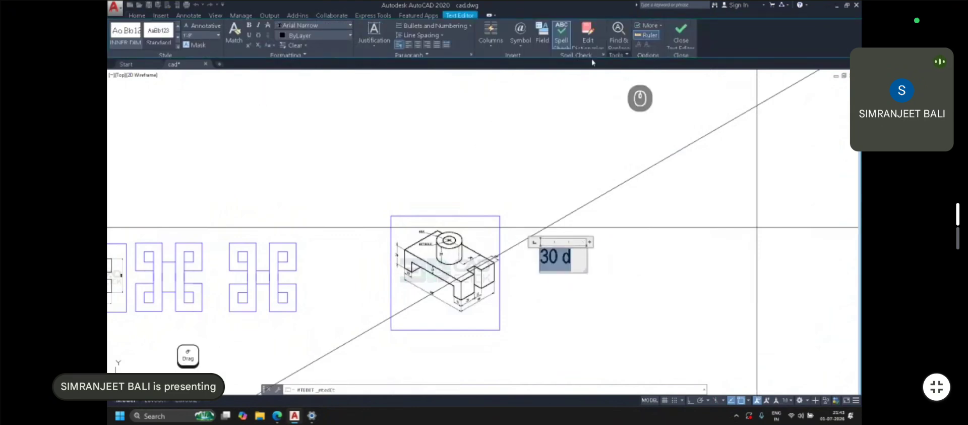
{"action": "left_click", "coordinate": [196, 34]}
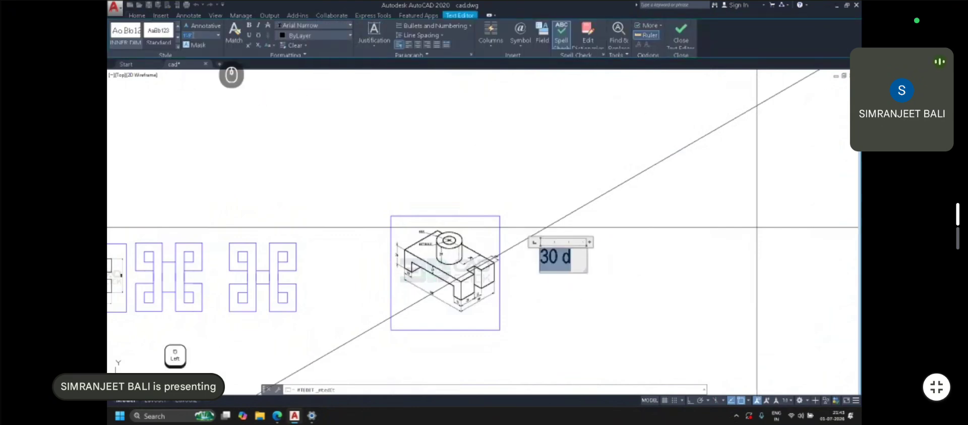
{"action": "type", "text": "8"}
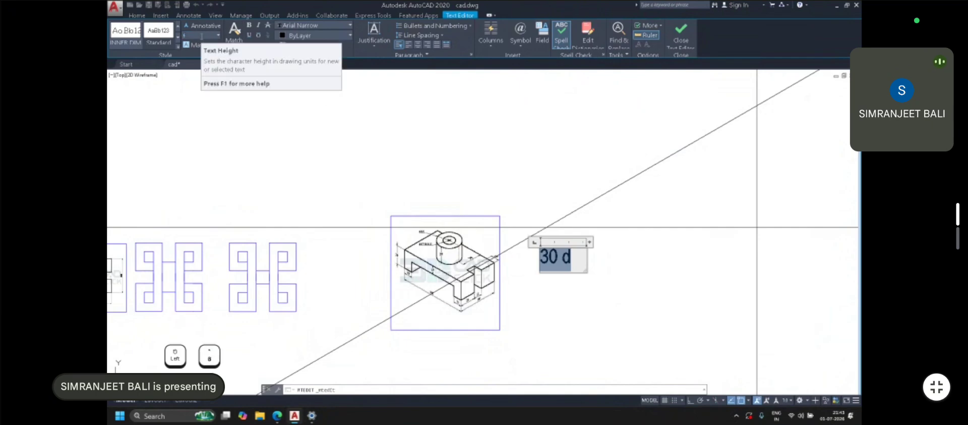
{"action": "key", "text": "Return"}
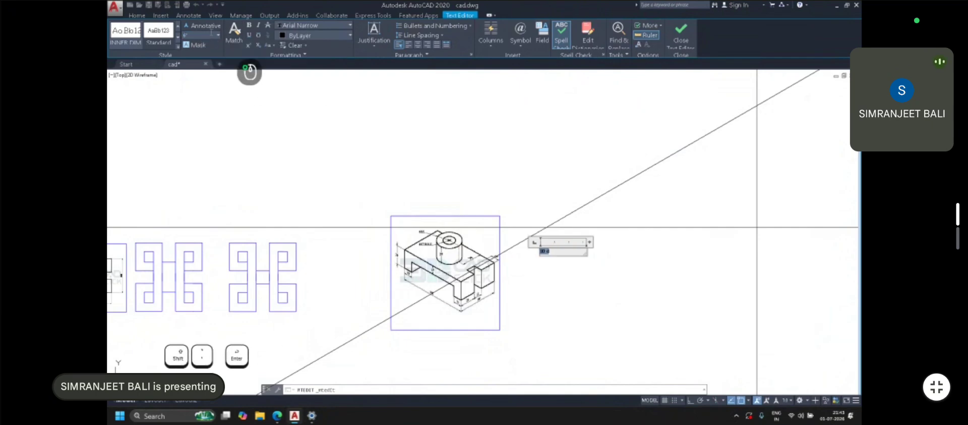
{"action": "left_click", "coordinate": [249, 72]}
{"action": "type", "text": "1'"}
{"action": "key", "text": "Return"}
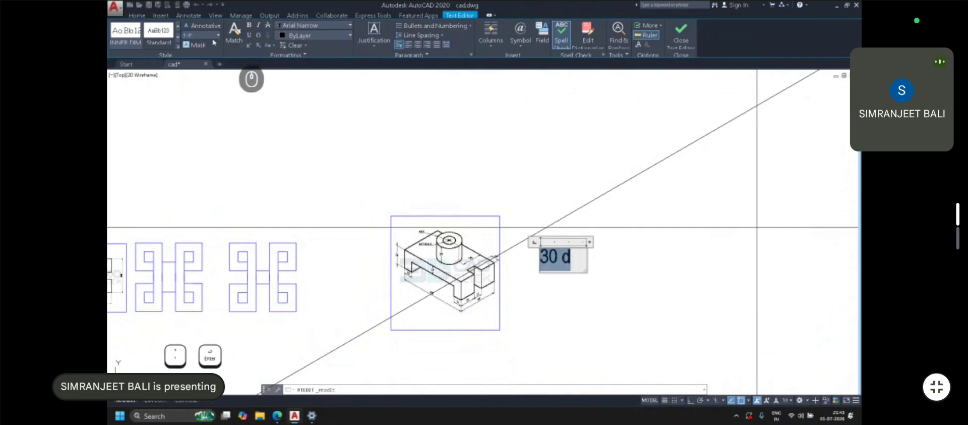
Color the "30 d" text orange (248,153,30), browse the font and formatting options, and finish editing the text
{"action": "left_click", "coordinate": [308, 35]}
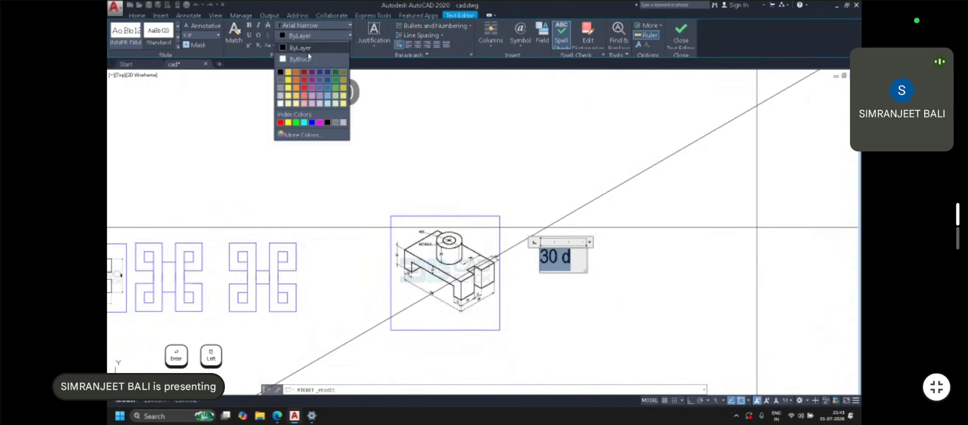
{"action": "left_click", "coordinate": [296, 87]}
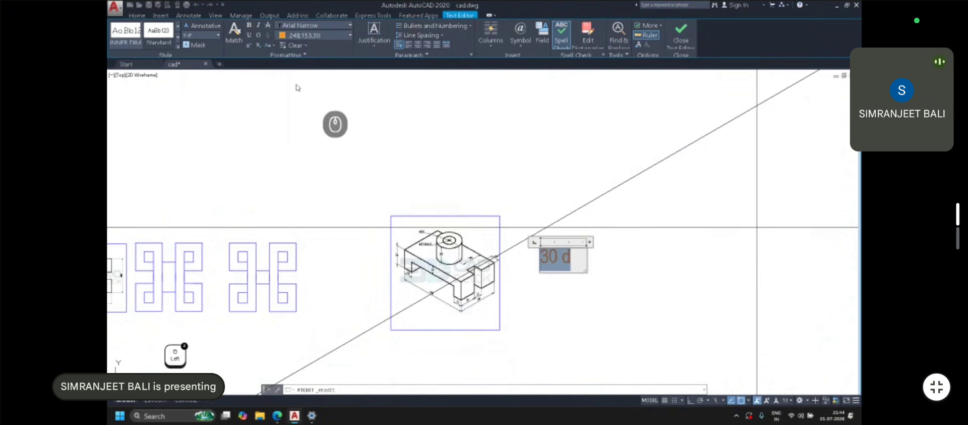
{"action": "left_click", "coordinate": [308, 26]}
{"action": "scroll", "coordinate": [321, 101], "scroll_direction": "down", "scroll_amount": 3}
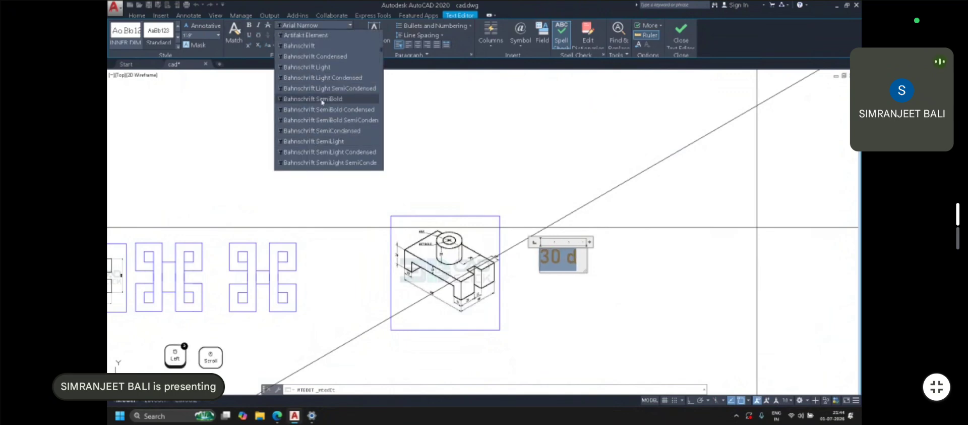
{"action": "left_click", "coordinate": [322, 100]}
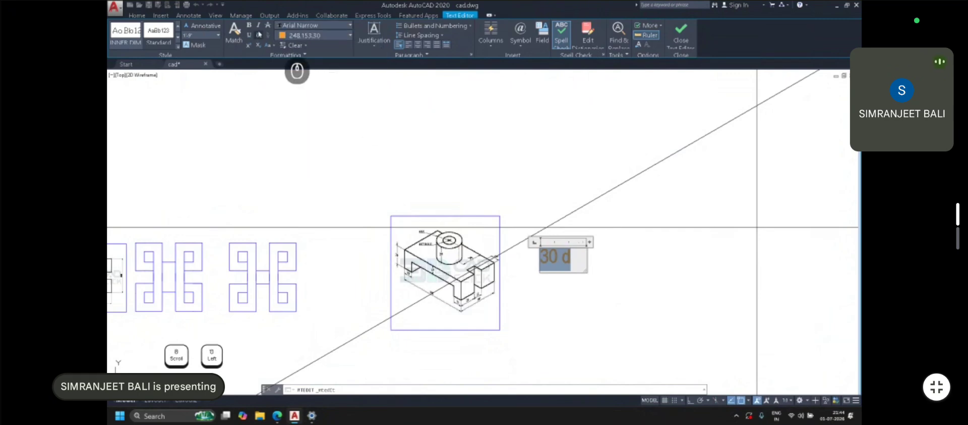
{"action": "left_click_drag", "start_coordinate": [200, 38], "coordinate": [178, 41]}
{"action": "left_click", "coordinate": [196, 37]}
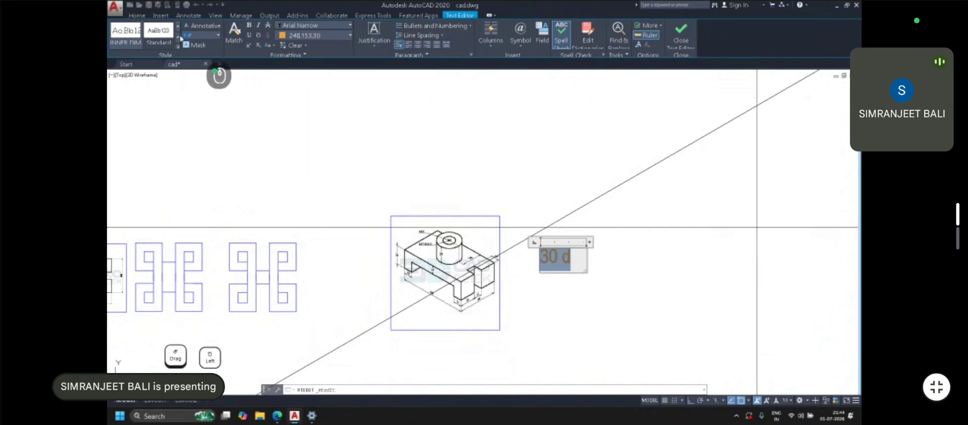
{"action": "left_click", "coordinate": [326, 37]}
{"action": "left_click", "coordinate": [323, 36]}
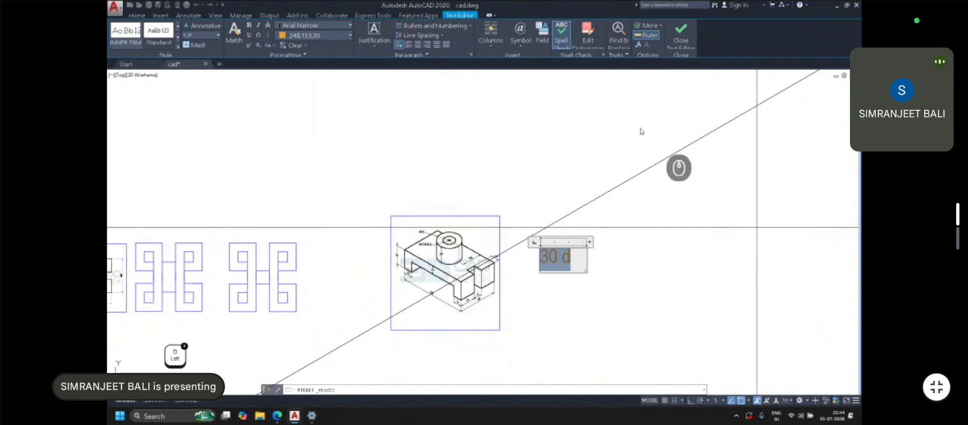
{"action": "left_click", "coordinate": [682, 35]}
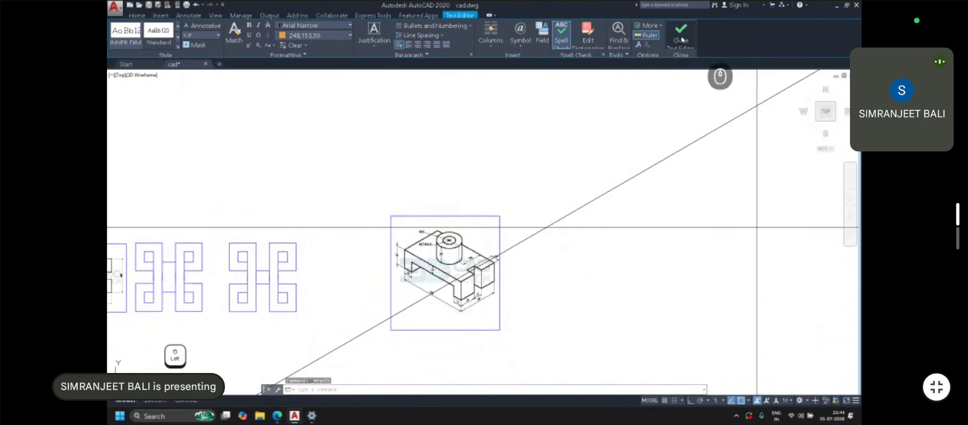
Move the orange "30 d" text a short distance straight down
{"action": "left_click", "coordinate": [555, 252]}
{"action": "type", "text": "m"}
{"action": "key", "text": "space"}
{"action": "left_click", "coordinate": [615, 246]}
{"action": "left_click", "coordinate": [615, 263]}
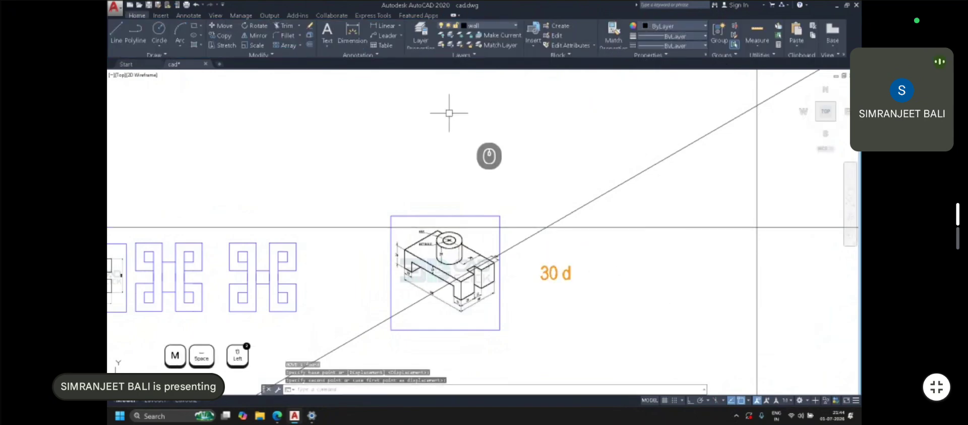
{"action": "left_click", "coordinate": [353, 34]}
{"action": "scroll", "coordinate": [535, 282], "scroll_direction": "up", "scroll_amount": 2}
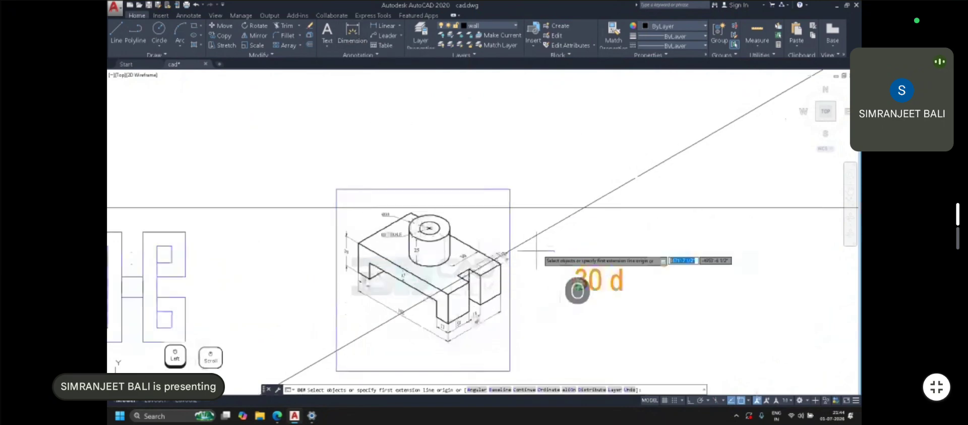
{"action": "left_click", "coordinate": [552, 194]}
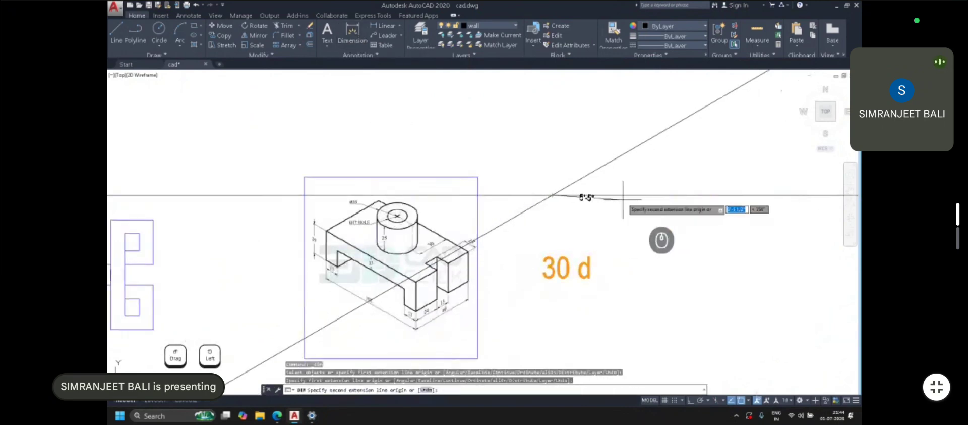
{"action": "middle_click_drag", "start_coordinate": [689, 123], "coordinate": [618, 158]}
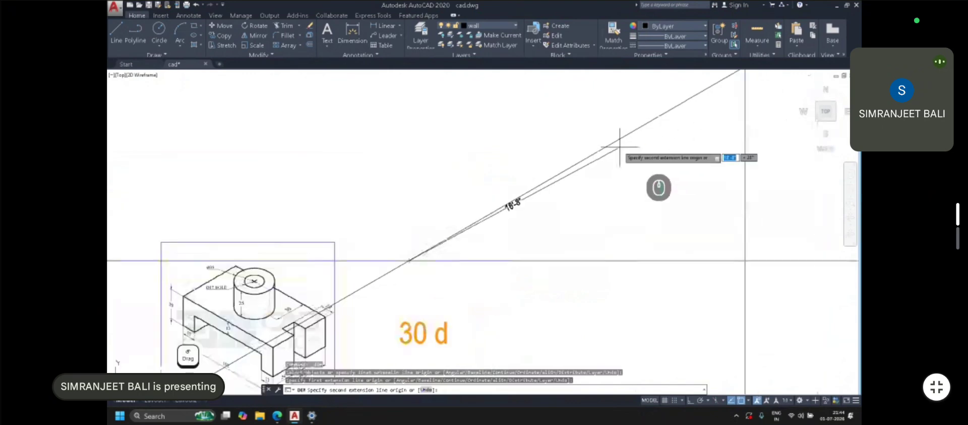
{"action": "scroll", "coordinate": [676, 146], "scroll_direction": "up", "scroll_amount": 2}
{"action": "left_click", "coordinate": [688, 143]}
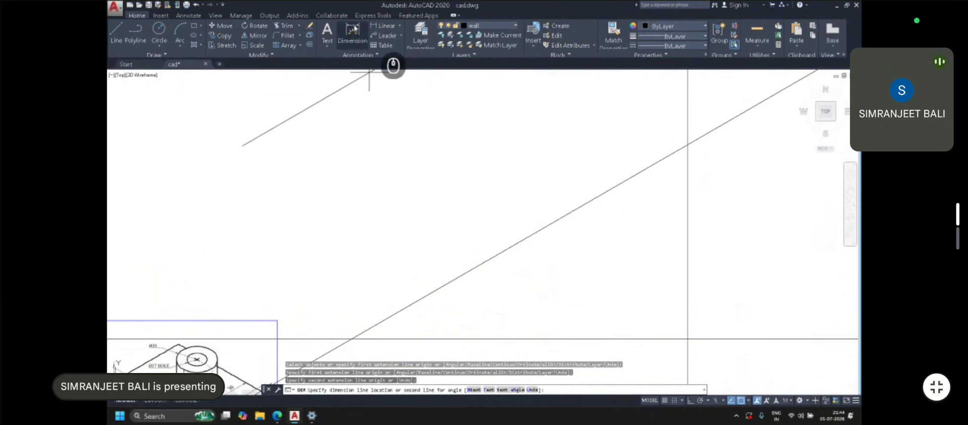
{"action": "key", "text": "Escape"}
{"action": "key", "text": "Escape"}
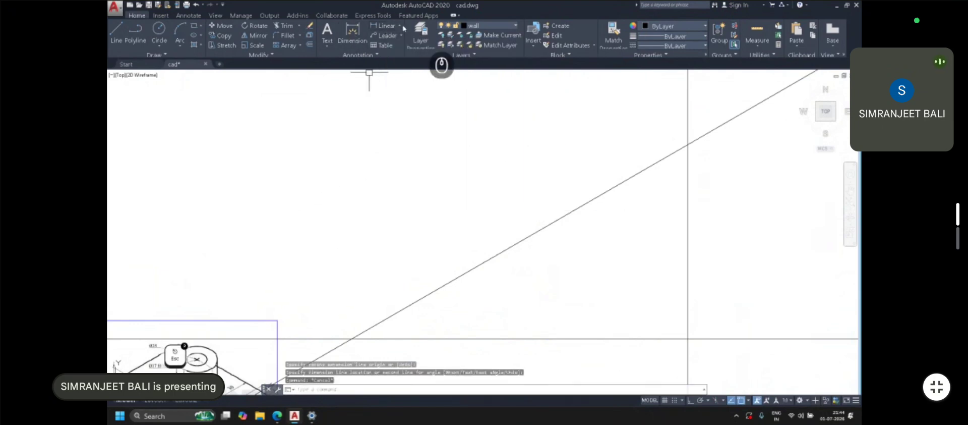
Add a horizontal linear dimension of about 10'-8" from the construction lines' intersection along the horizontal line, placed just below it
{"action": "left_click", "coordinate": [401, 25]}
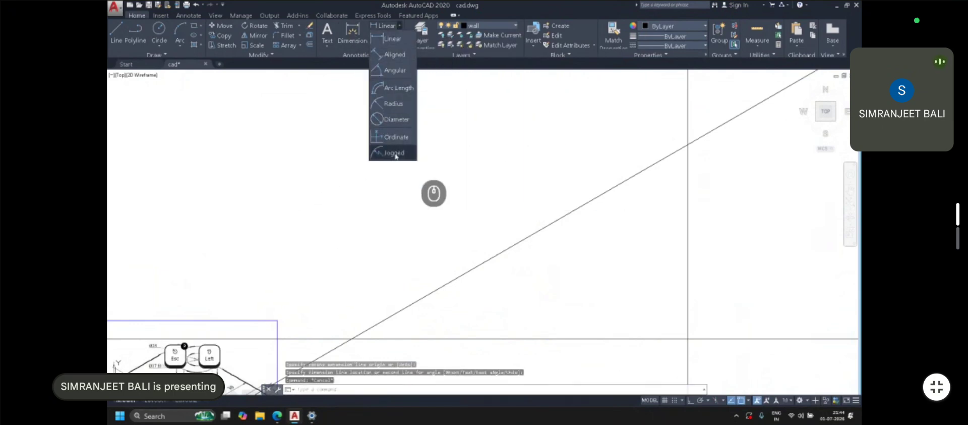
{"action": "left_click", "coordinate": [392, 39]}
{"action": "middle_click_drag", "start_coordinate": [410, 113], "coordinate": [415, 90]}
{"action": "scroll", "coordinate": [398, 218], "scroll_direction": "up", "scroll_amount": 2}
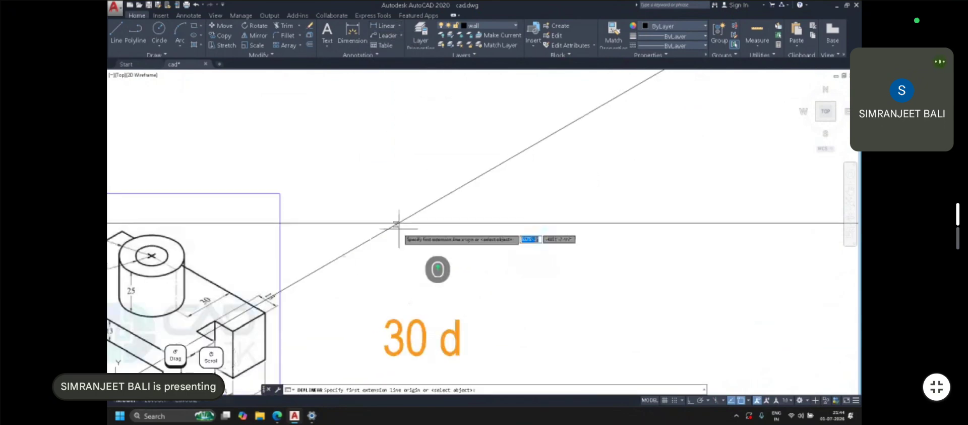
{"action": "left_click", "coordinate": [398, 222]}
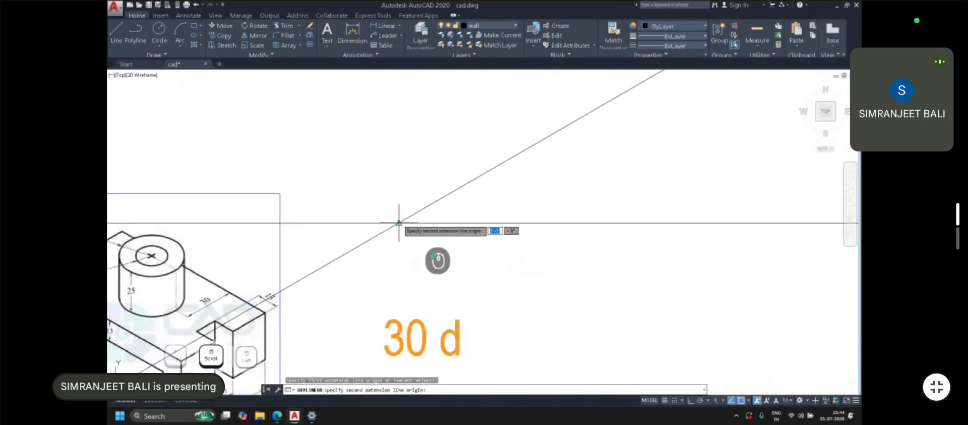
{"action": "left_click", "coordinate": [616, 222]}
{"action": "left_click", "coordinate": [614, 252]}
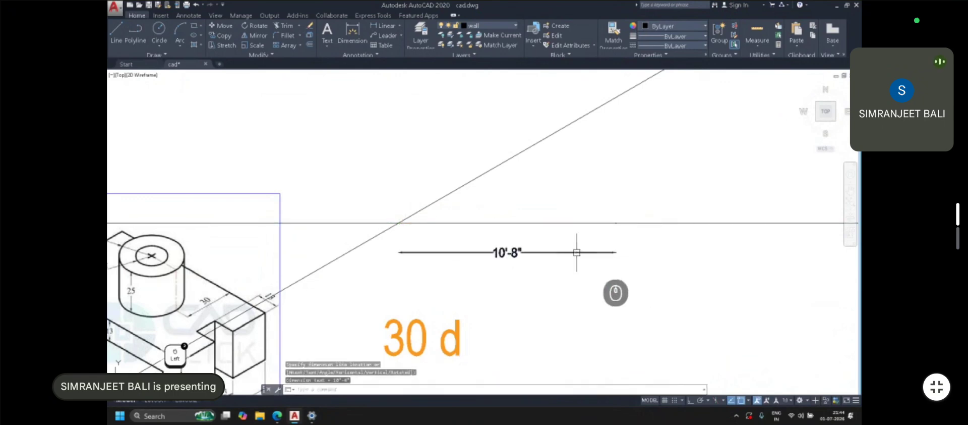
Add a vertical linear dimension of about 6'-6" from the horizontal construction line up to the inclined line, placed directly between them
{"action": "left_click", "coordinate": [385, 26]}
{"action": "left_click", "coordinate": [627, 222]}
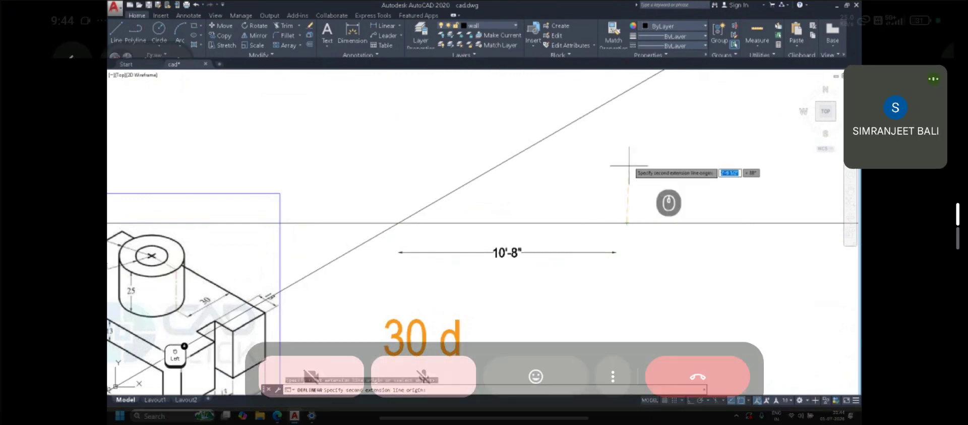
{"action": "left_click", "coordinate": [629, 91]}
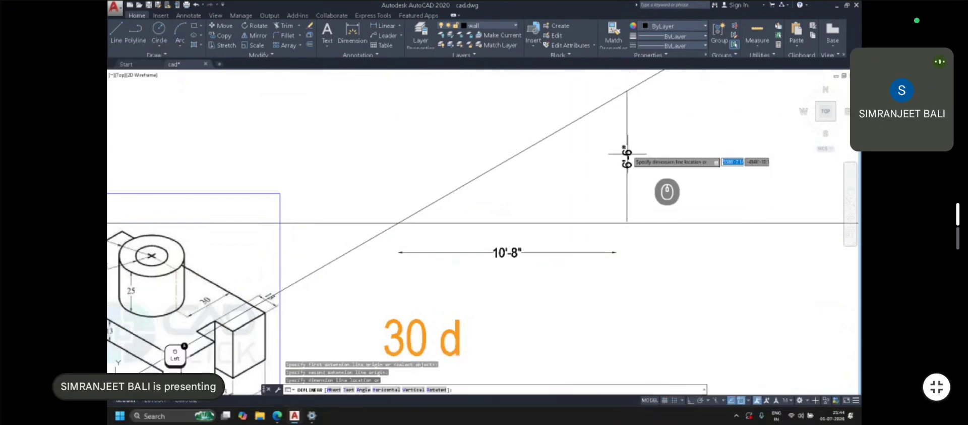
{"action": "left_click", "coordinate": [628, 156]}
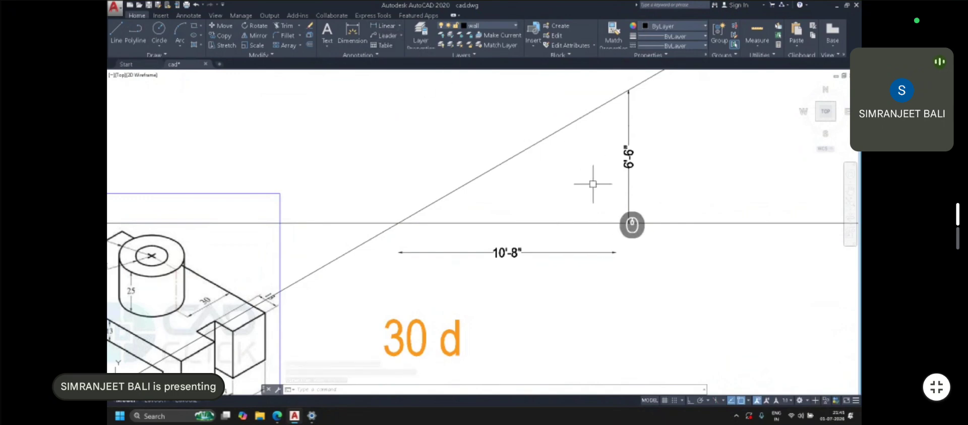
Try a linear dimension along the inclined line, from the construction lines' intersection to the upper end of the vertical dimension
{"action": "left_click", "coordinate": [400, 27]}
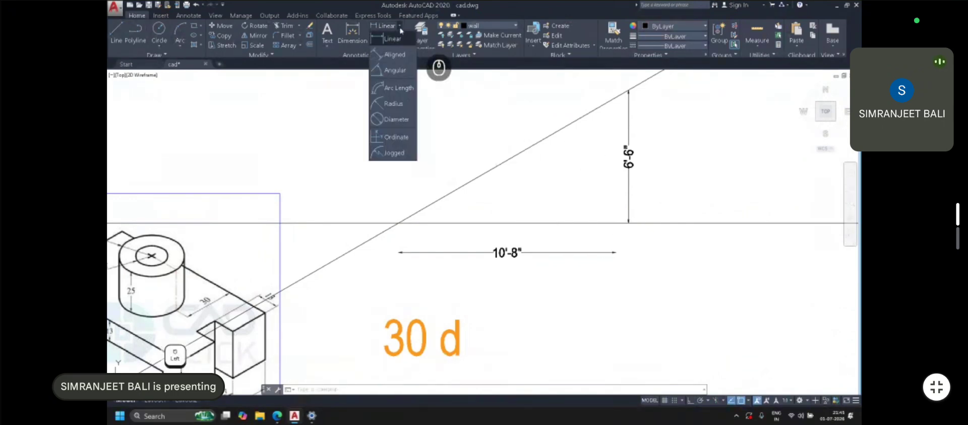
{"action": "left_click", "coordinate": [386, 56]}
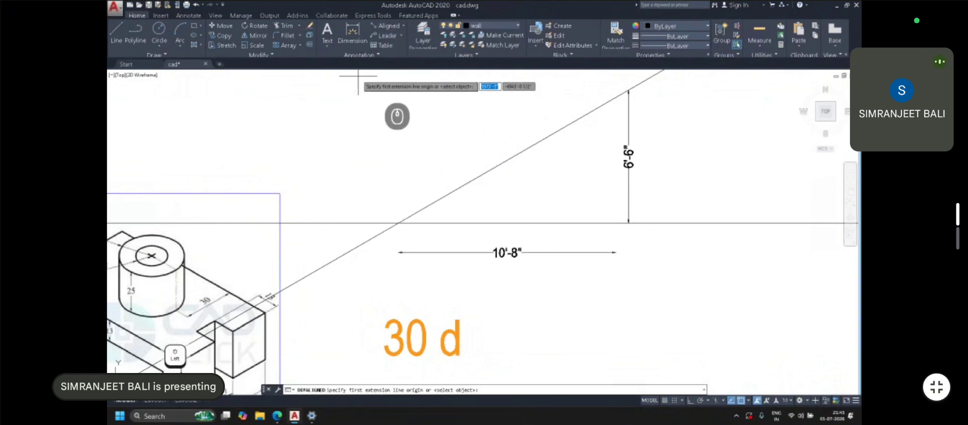
{"action": "left_click", "coordinate": [403, 26]}
{"action": "left_click", "coordinate": [398, 39]}
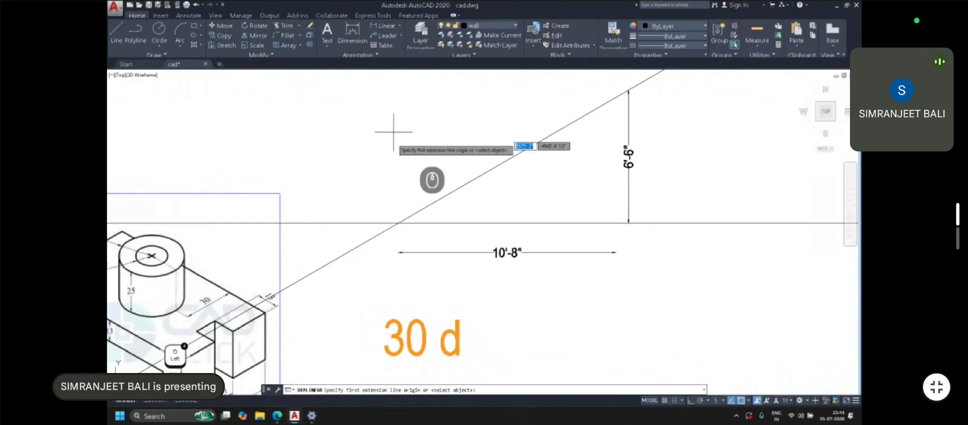
{"action": "left_click", "coordinate": [400, 223]}
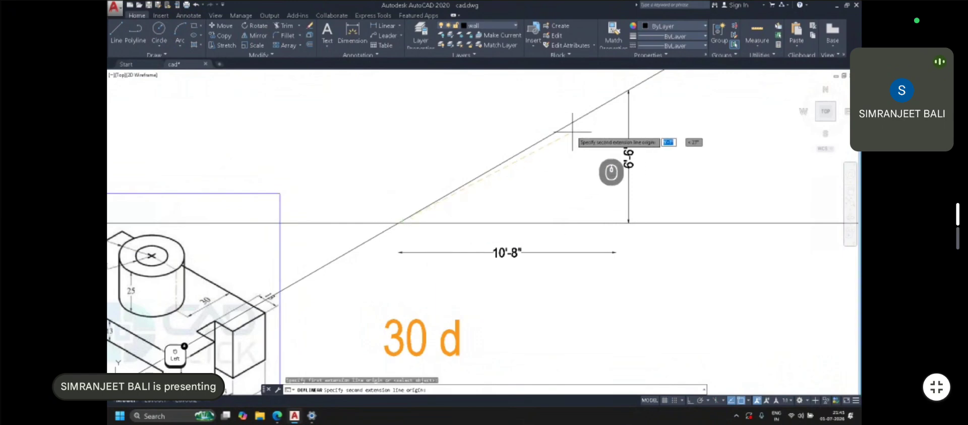
{"action": "left_click", "coordinate": [628, 90]}
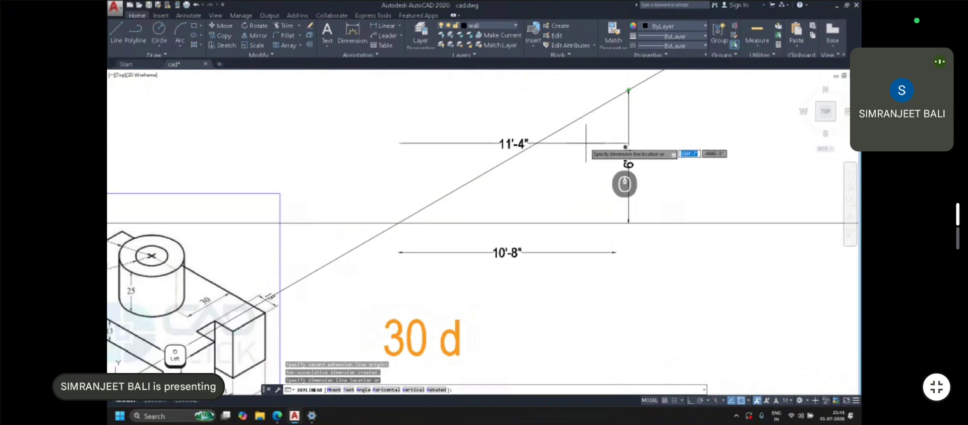
{"action": "key", "text": "Escape"}
Try further linear dimensions between points on the horizontal and inclined construction lines, leaving them unplaced
{"action": "key", "text": "space"}
{"action": "left_click", "coordinate": [572, 222]}
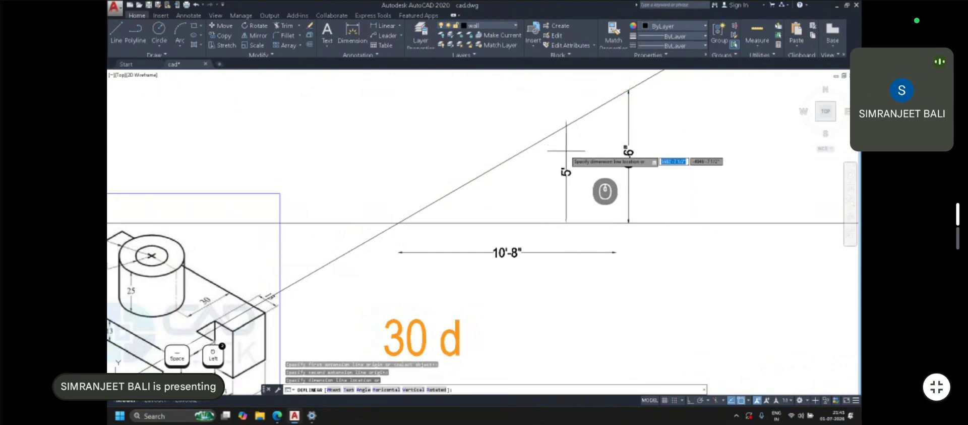
{"action": "key", "text": "Escape"}
{"action": "key", "text": "space"}
{"action": "left_click", "coordinate": [565, 222]}
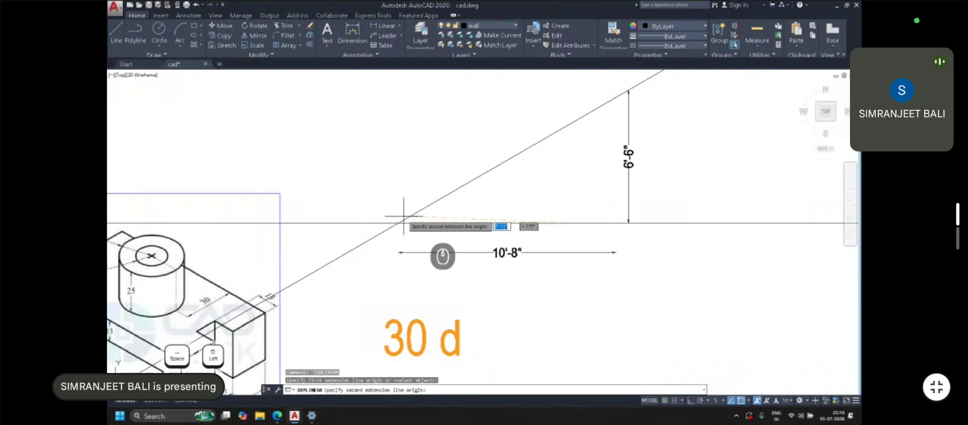
{"action": "left_click", "coordinate": [523, 148]}
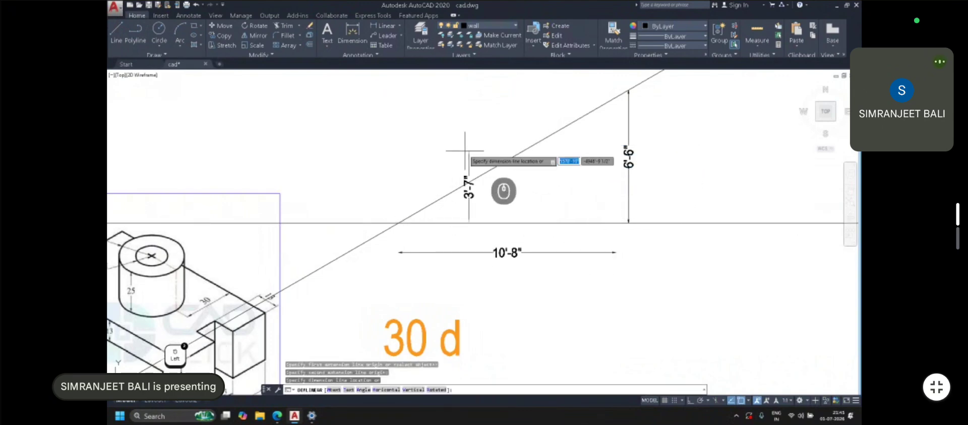
{"action": "key", "text": "Escape"}
Add an aligned dimension of about 11'-8" from the intersection along the inclined line, placed just above it
{"action": "left_click", "coordinate": [400, 27]}
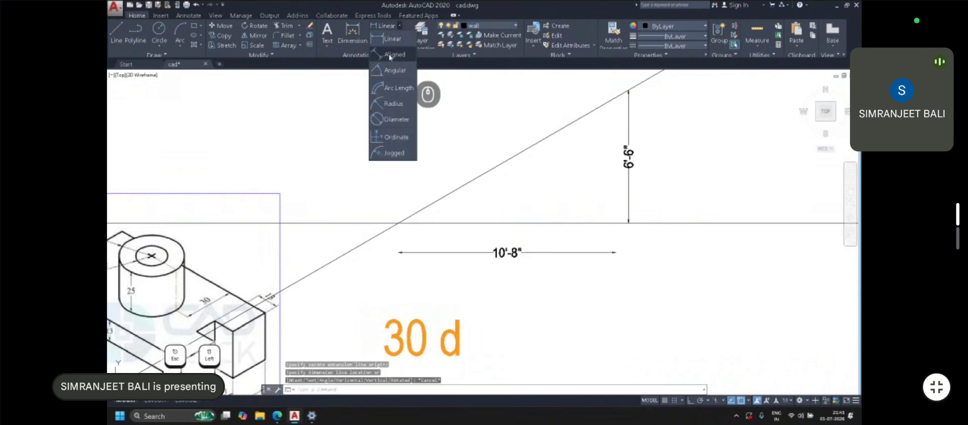
{"action": "left_click", "coordinate": [392, 56]}
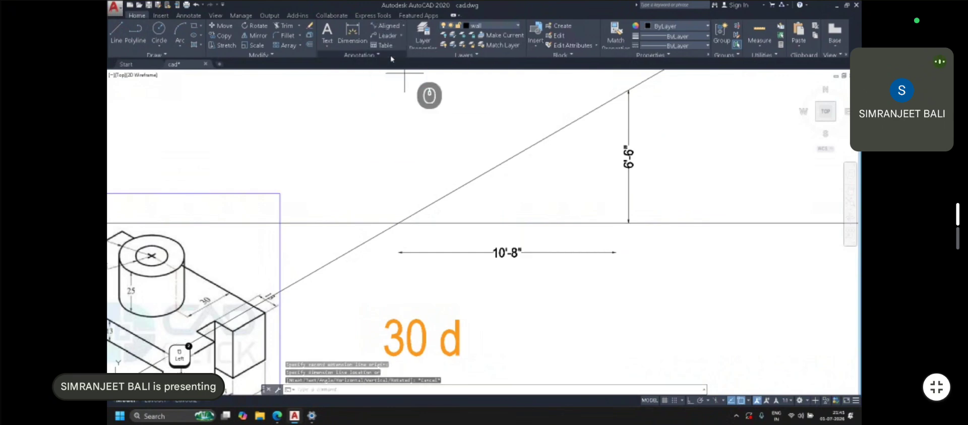
{"action": "left_click", "coordinate": [400, 221]}
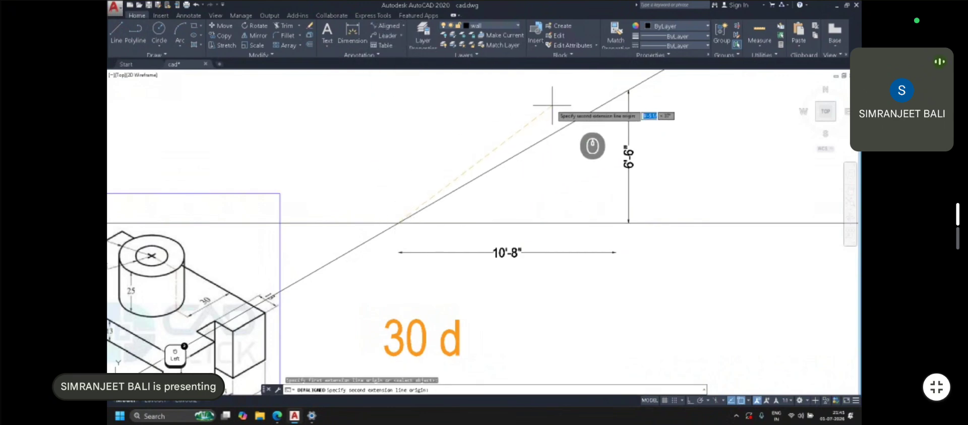
{"action": "left_click", "coordinate": [611, 99]}
{"action": "left_click", "coordinate": [568, 93]}
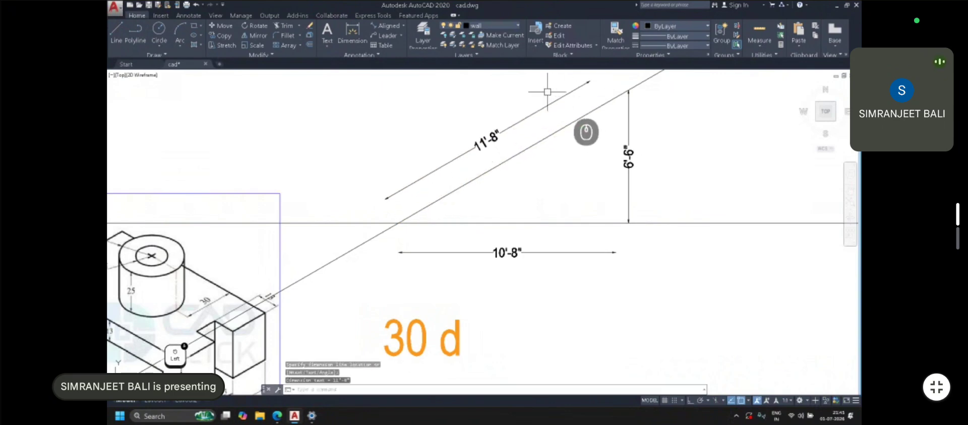
Try to add an angular dimension between the inclined and horizontal construction lines
{"action": "left_click", "coordinate": [406, 27]}
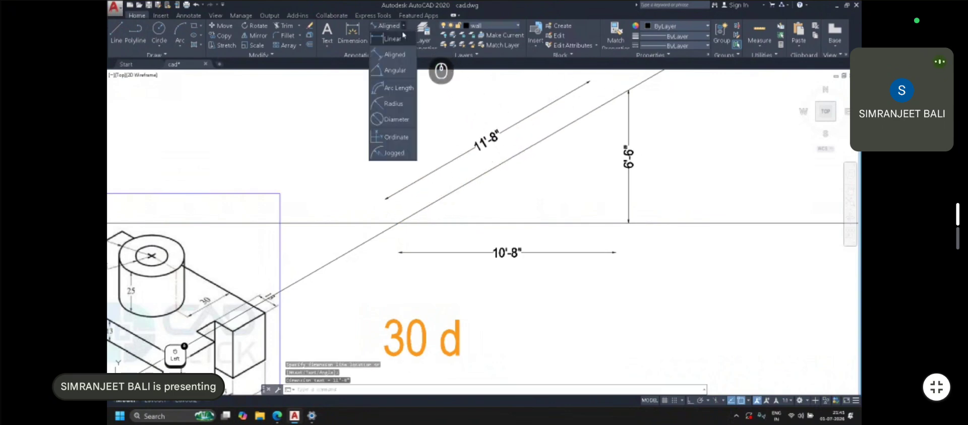
{"action": "left_click", "coordinate": [388, 70]}
{"action": "scroll", "coordinate": [420, 208], "scroll_direction": "up", "scroll_amount": 3}
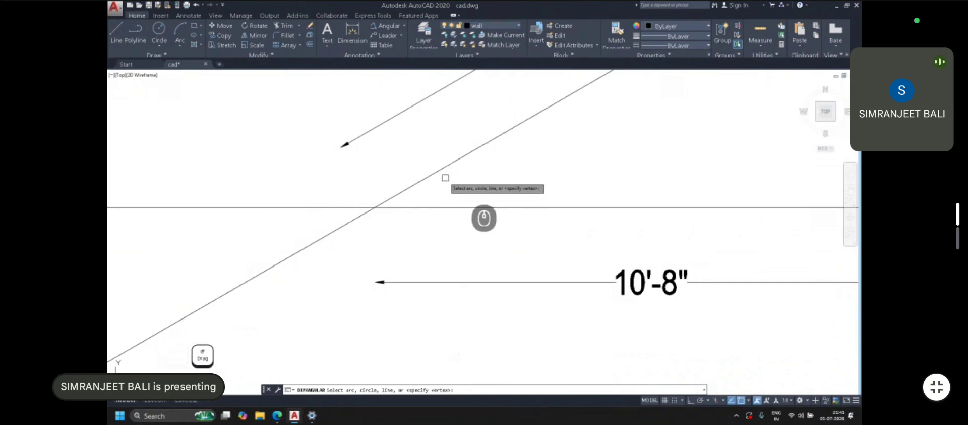
{"action": "left_click", "coordinate": [405, 26]}
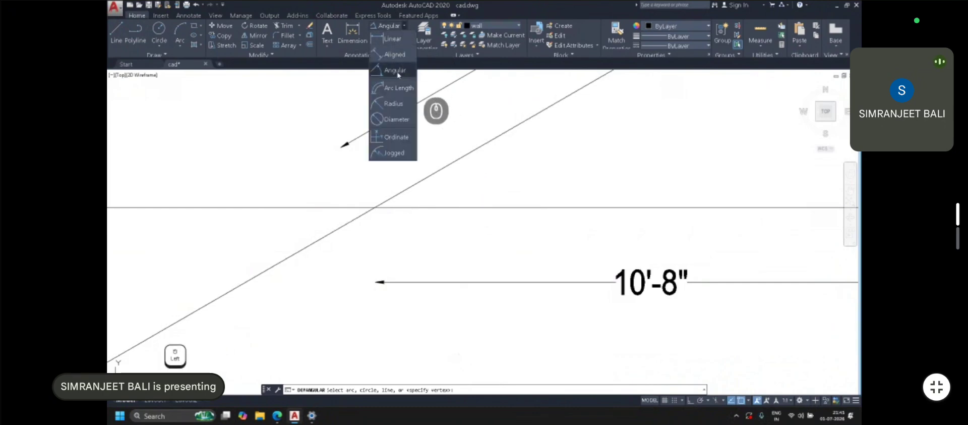
{"action": "left_click", "coordinate": [449, 164]}
{"action": "left_click", "coordinate": [451, 164]}
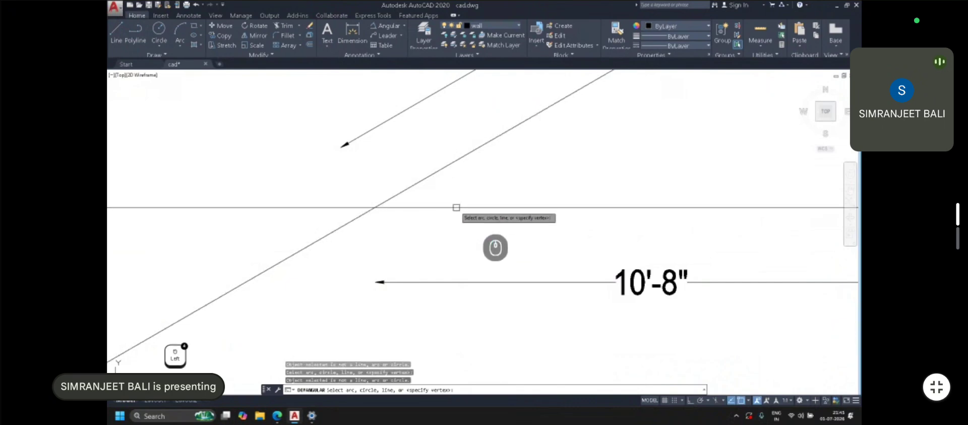
{"action": "key", "text": "Escape"}
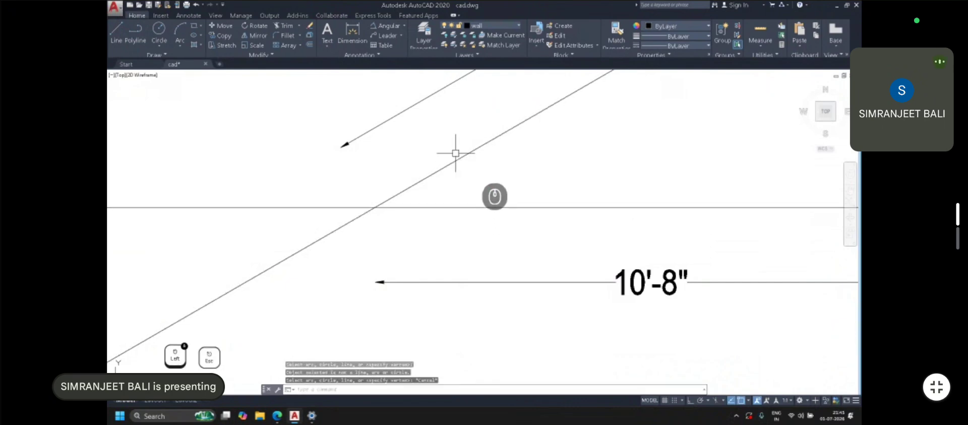
{"action": "left_click", "coordinate": [388, 25]}
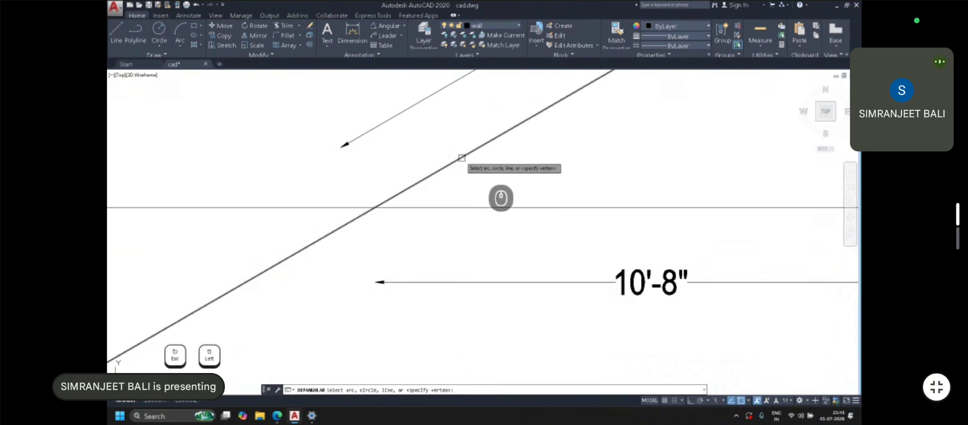
{"action": "left_click", "coordinate": [471, 202]}
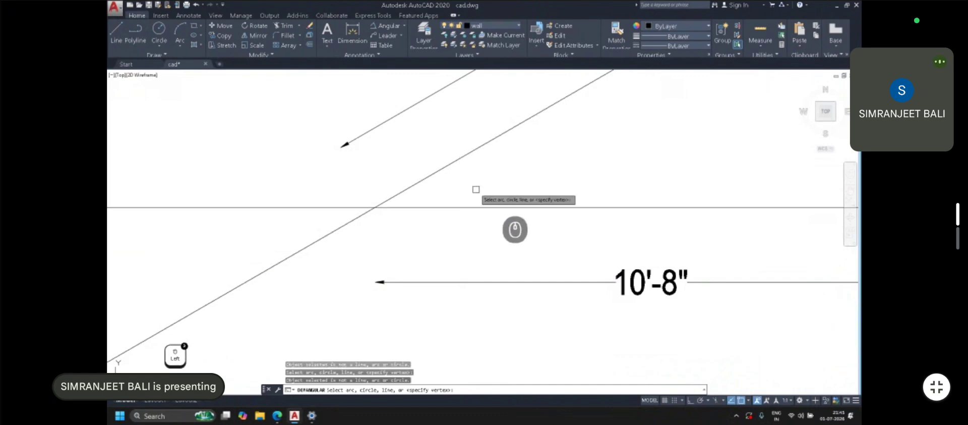
{"action": "scroll", "coordinate": [475, 191], "scroll_direction": "down", "scroll_amount": 6}
{"action": "scroll", "coordinate": [441, 209], "scroll_direction": "up", "scroll_amount": 2}
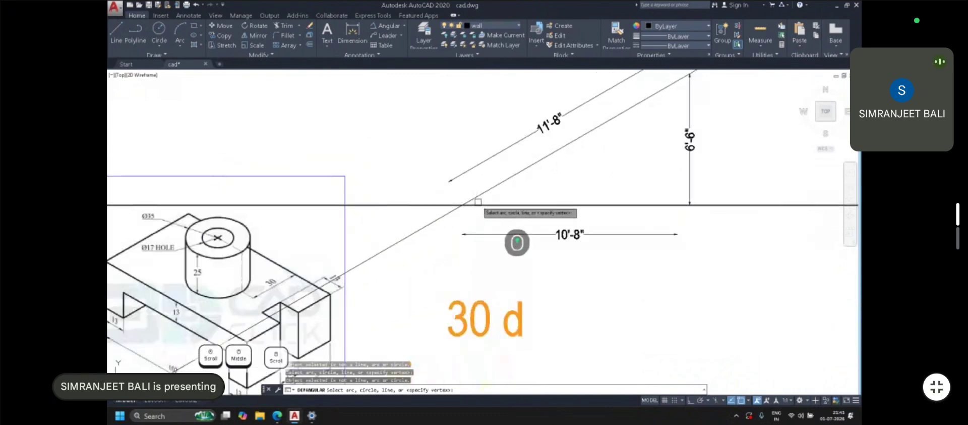
{"action": "key", "text": "Escape"}
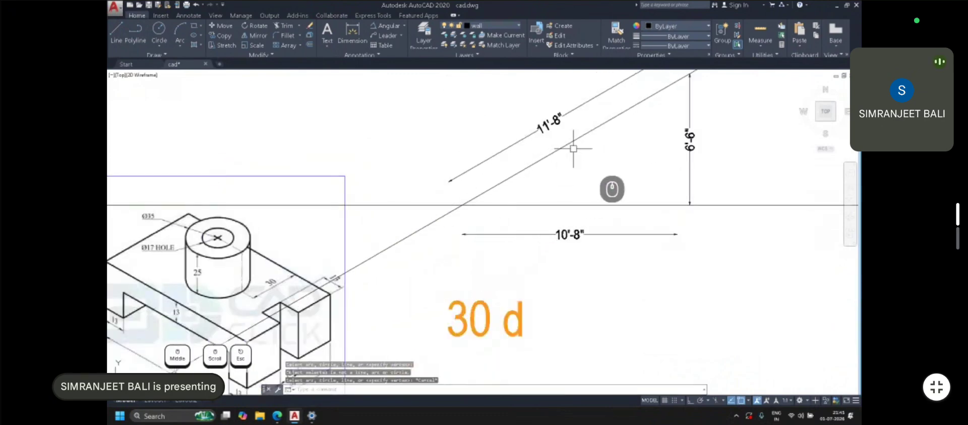
Draw a temporary rectangle enclosing the intersection of the horizontal and inclined construction lines
{"action": "scroll", "coordinate": [526, 182], "scroll_direction": "down", "scroll_amount": 2}
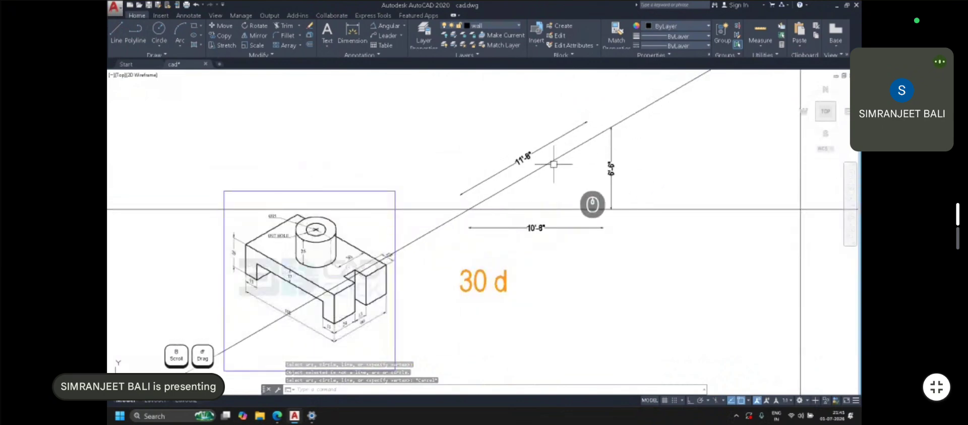
{"action": "type", "text": "rec"}
{"action": "key", "text": "Return"}
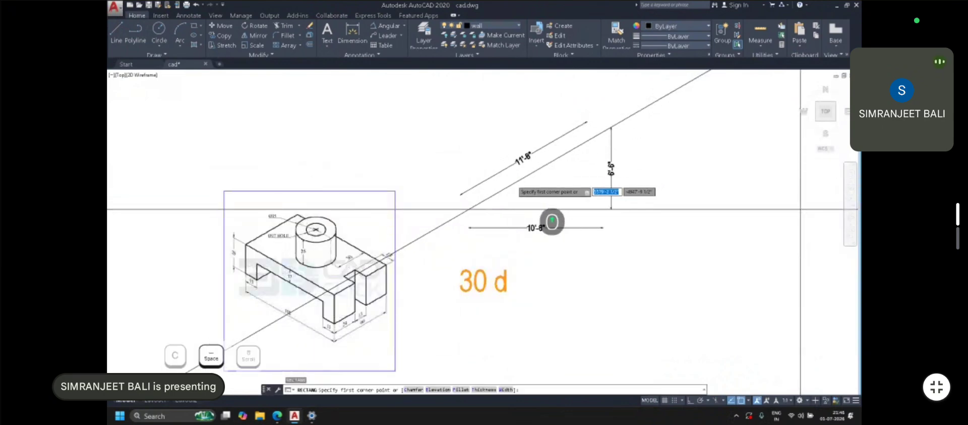
{"action": "scroll", "coordinate": [477, 201], "scroll_direction": "up", "scroll_amount": 4}
{"action": "left_click", "coordinate": [376, 320]}
{"action": "left_click", "coordinate": [677, 105]}
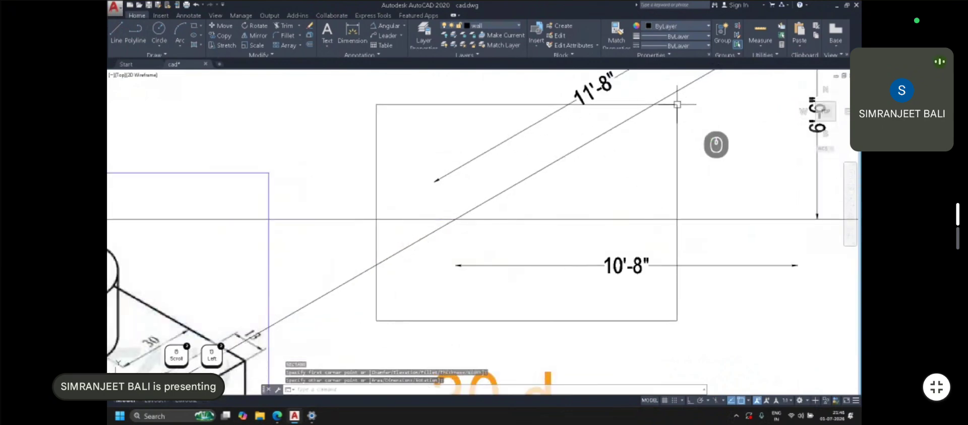
{"action": "type", "text": "tr"}
{"action": "key", "text": "space"}
{"action": "key", "text": "Escape"}
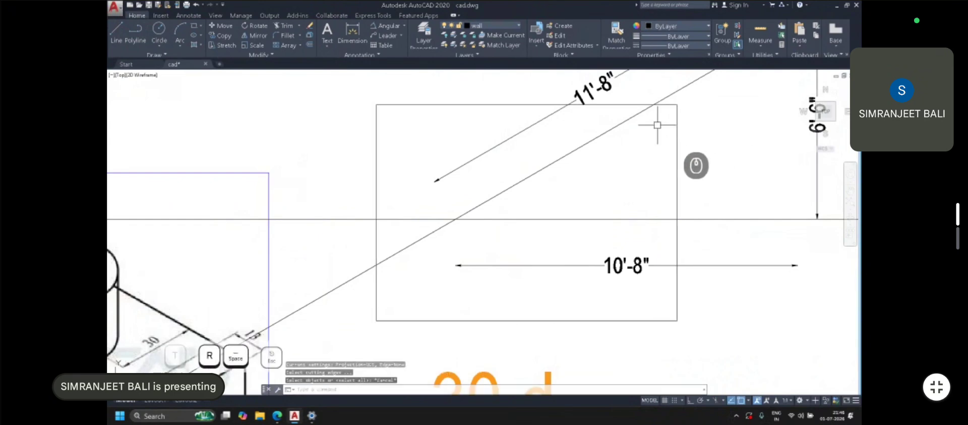
{"action": "left_click", "coordinate": [676, 105]}
{"action": "key", "text": "Escape"}
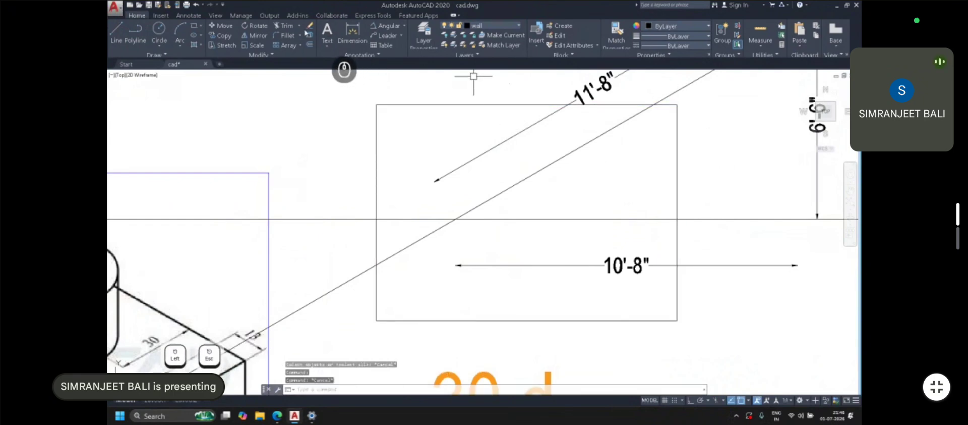
Trim both construction lines to the rectangle's boundary, using the rectangle as the cutting edge
{"action": "left_click", "coordinate": [287, 30]}
{"action": "left_click", "coordinate": [676, 132]}
{"action": "key", "text": "space"}
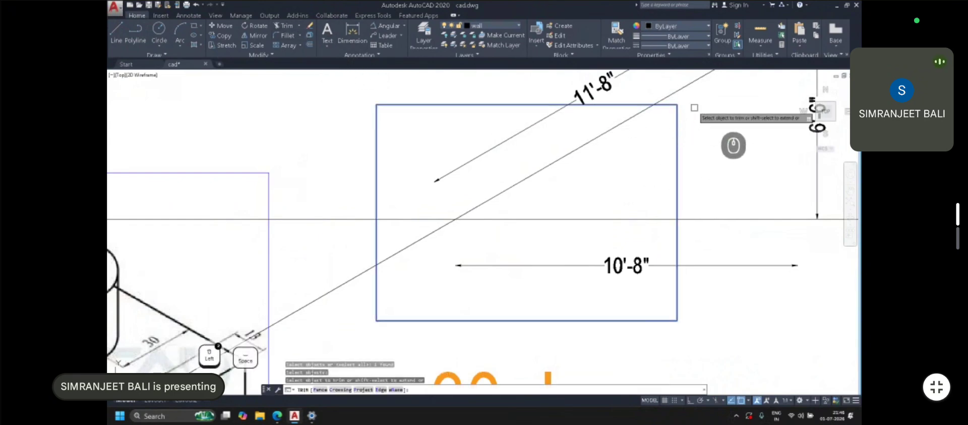
{"action": "left_click", "coordinate": [695, 82]}
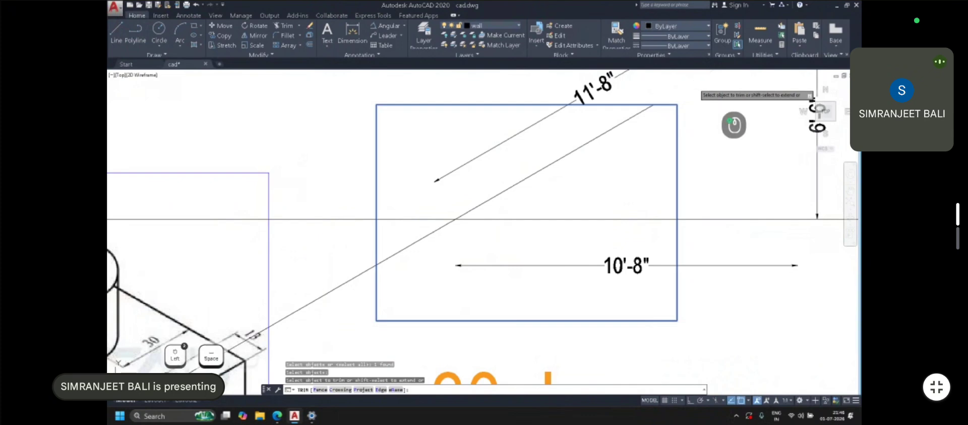
{"action": "left_click", "coordinate": [326, 303]}
{"action": "left_click", "coordinate": [313, 189]}
{"action": "key", "text": "Escape"}
Delete the rectangle around the trimmed lines
{"action": "left_click", "coordinate": [400, 165]}
{"action": "left_click", "coordinate": [338, 172]}
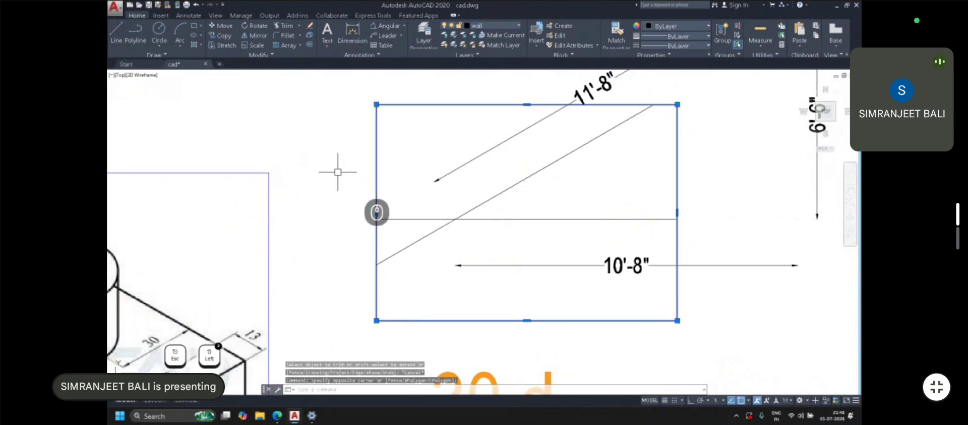
{"action": "key", "text": "Delete"}
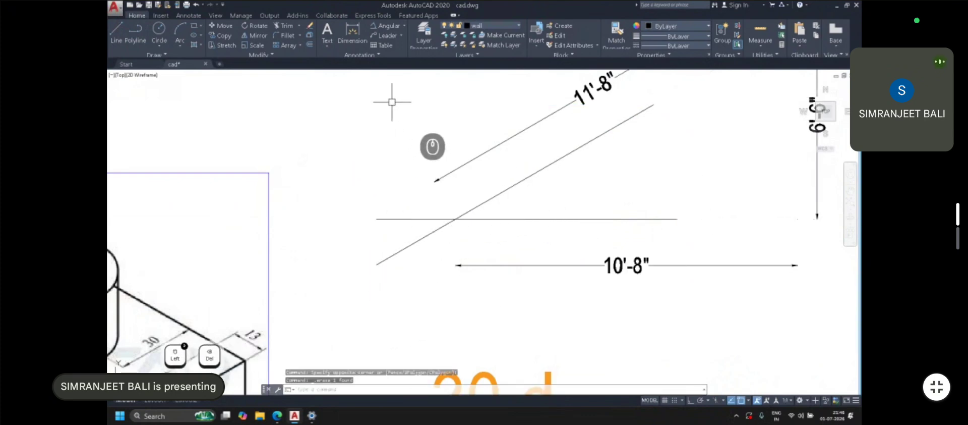
Add an angular dimension between the trimmed inclined and horizontal lines, placing its arc across the acute angle
{"action": "left_click", "coordinate": [390, 26]}
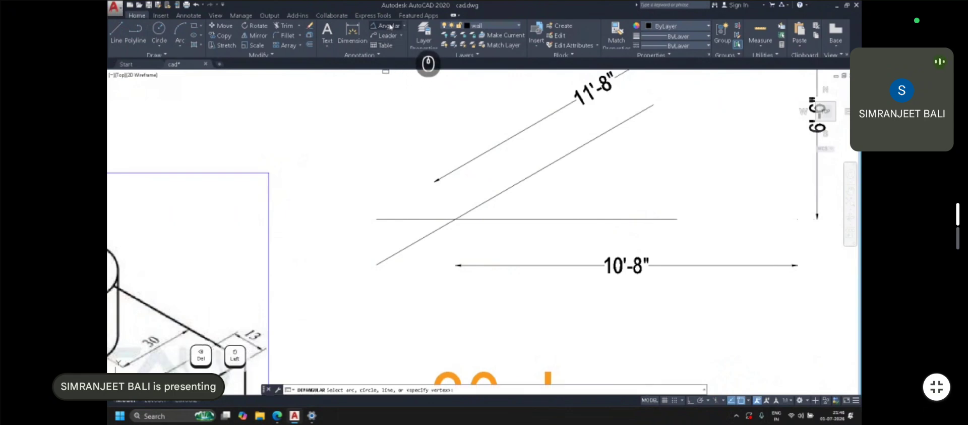
{"action": "left_click", "coordinate": [508, 189]}
{"action": "left_click", "coordinate": [513, 218]}
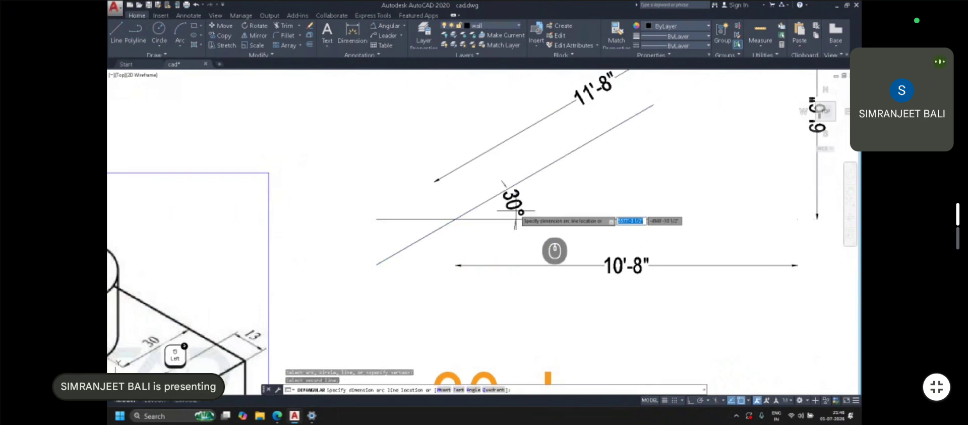
{"action": "scroll", "coordinate": [554, 241], "scroll_direction": "up", "scroll_amount": 2}
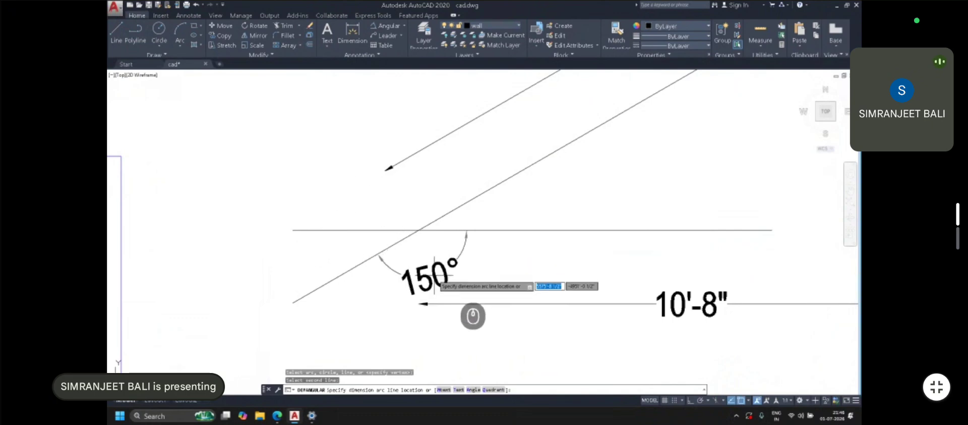
{"action": "left_click", "coordinate": [498, 203]}
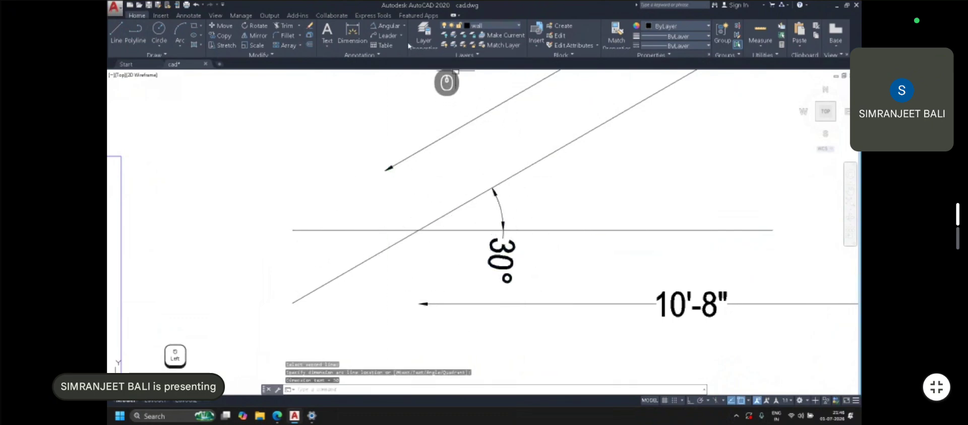
Draw a three-point arc in the empty space between the isometric image and the dimensioned lines
{"action": "left_click", "coordinate": [401, 26]}
{"action": "left_click", "coordinate": [405, 27]}
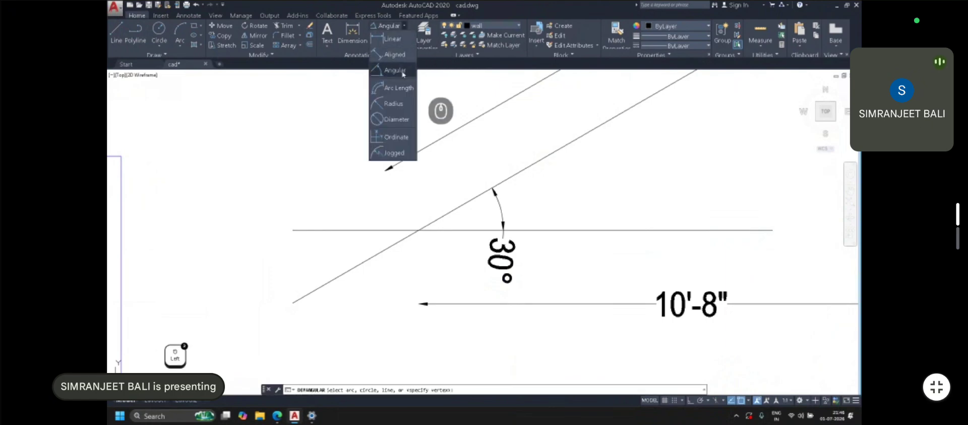
{"action": "left_click", "coordinate": [180, 32]}
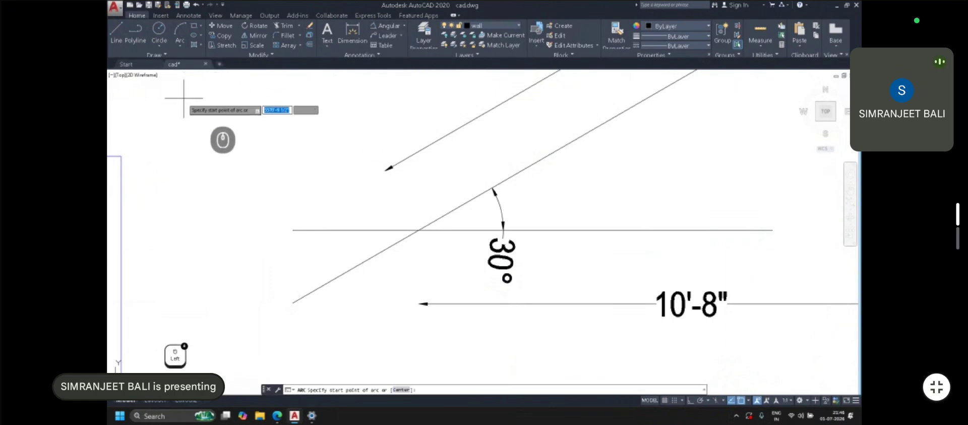
{"action": "left_click", "coordinate": [177, 148]}
{"action": "left_click", "coordinate": [232, 120]}
{"action": "left_click", "coordinate": [297, 151]}
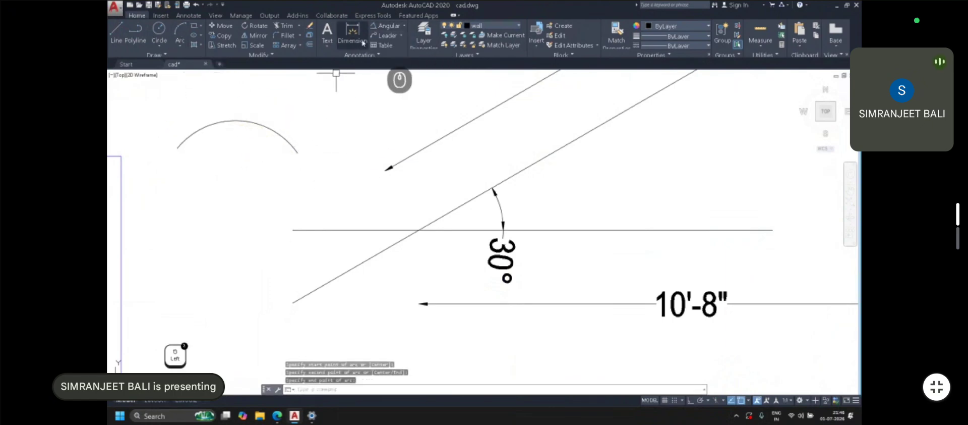
Add an angular dimension to the arc, placed just above it
{"action": "left_click", "coordinate": [405, 27]}
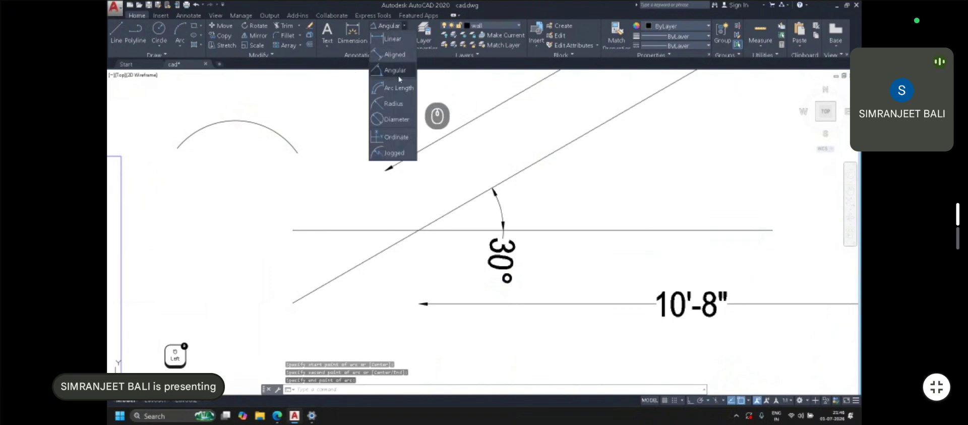
{"action": "left_click", "coordinate": [398, 78]}
{"action": "left_click", "coordinate": [175, 136]}
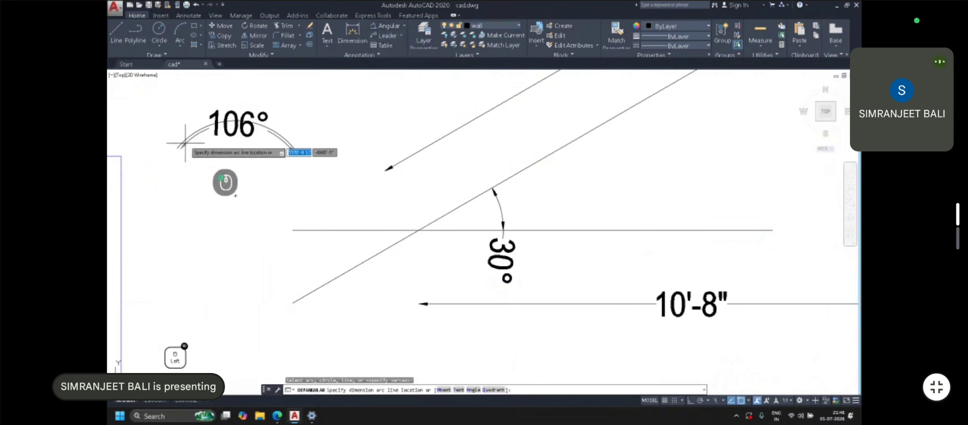
{"action": "left_click", "coordinate": [211, 106]}
{"action": "scroll", "coordinate": [295, 110], "scroll_direction": "down", "scroll_amount": 2}
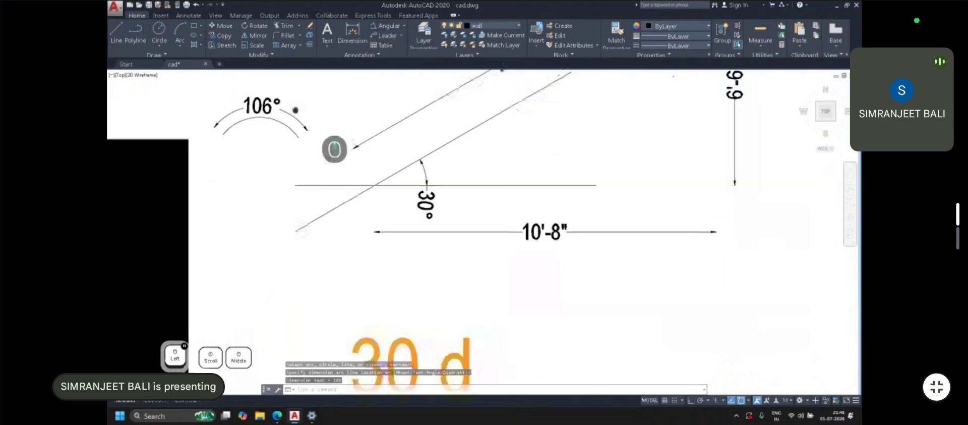
Add an arc length dimension to the same arc, placed on its inner side
{"action": "left_click", "coordinate": [405, 26]}
{"action": "left_click", "coordinate": [396, 92]}
{"action": "left_click", "coordinate": [288, 123]}
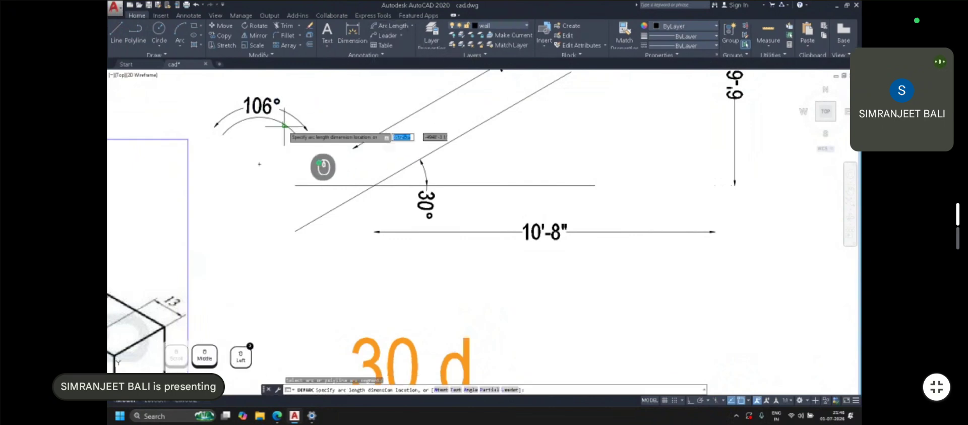
{"action": "left_click", "coordinate": [282, 136]}
Delete the angular and arc length dimensions from the arc
{"action": "left_click", "coordinate": [310, 157]}
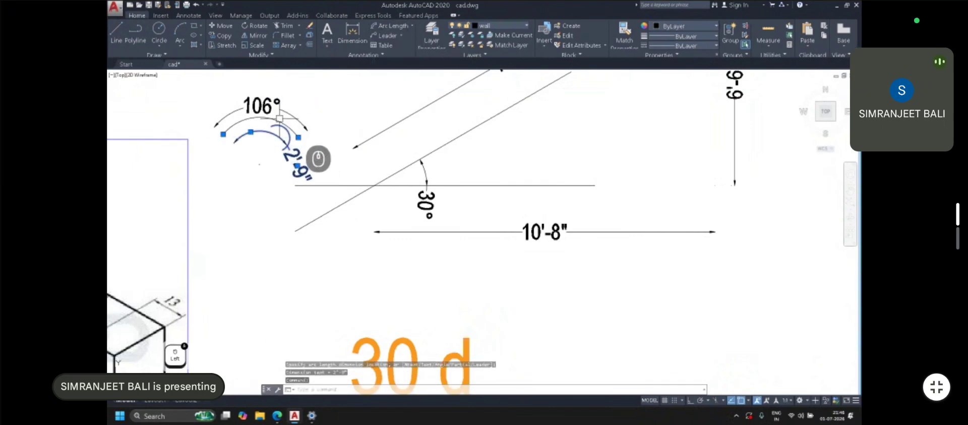
{"action": "left_click", "coordinate": [300, 137]}
{"action": "key", "text": "Delete"}
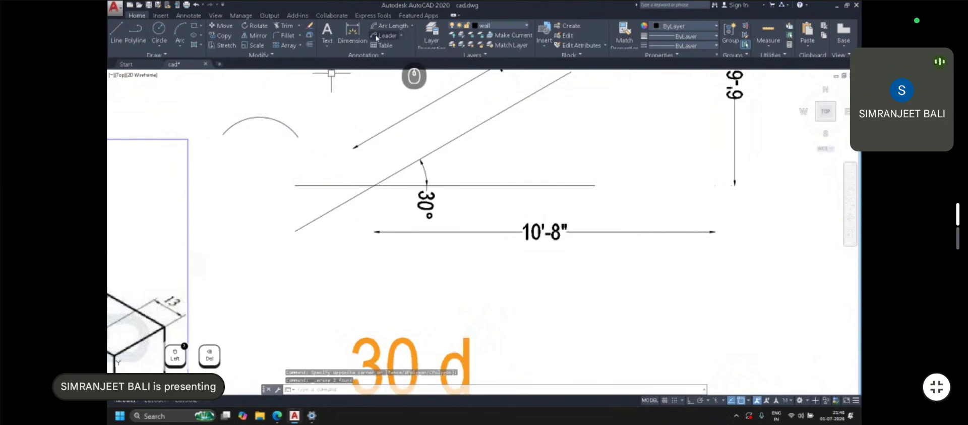
{"action": "left_click", "coordinate": [412, 26]}
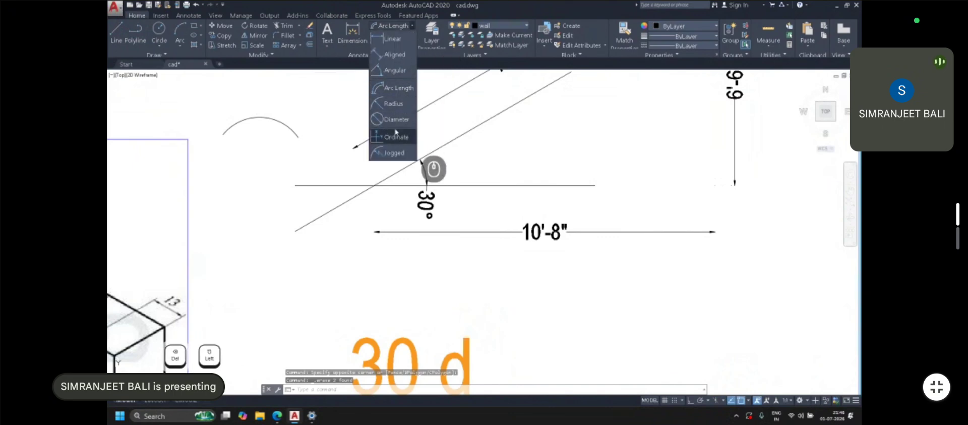
{"action": "left_click", "coordinate": [373, 91]}
{"action": "left_click", "coordinate": [379, 92]}
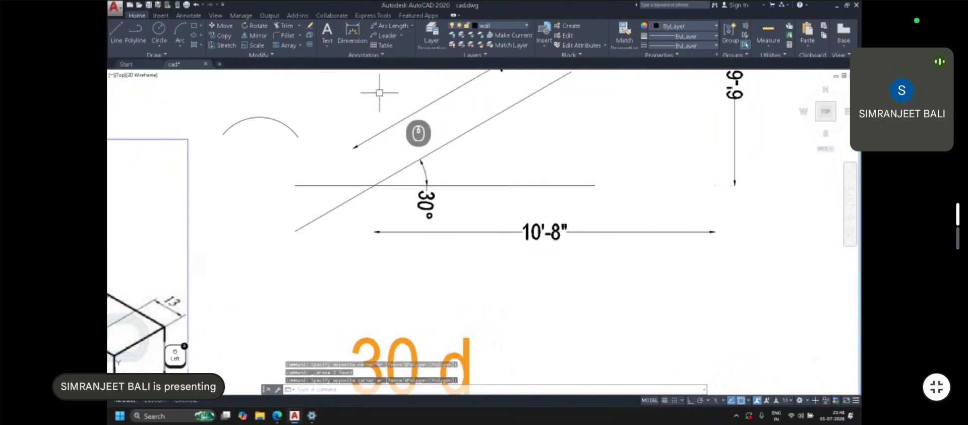
{"action": "left_click", "coordinate": [401, 36]}
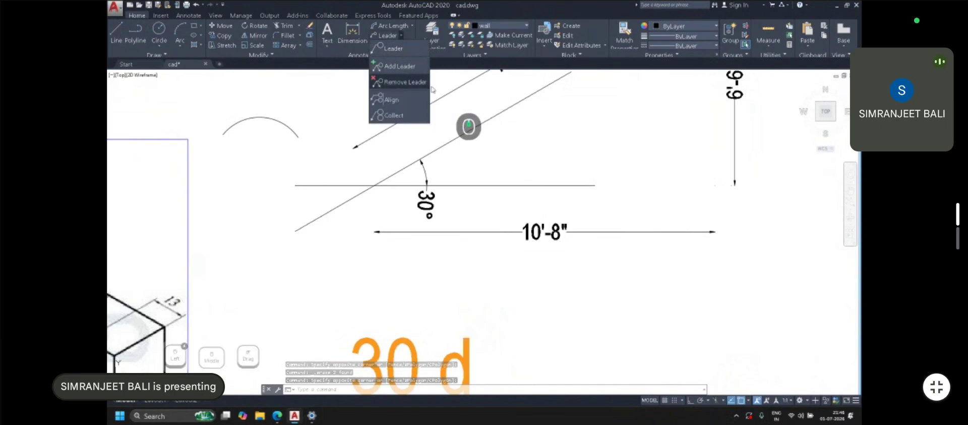
Place a leader with its arrowhead at the centre of the cylinder's hole and its landing above the isometric image
{"action": "scroll", "coordinate": [387, 235], "scroll_direction": "down", "scroll_amount": 5}
{"action": "scroll", "coordinate": [395, 233], "scroll_direction": "up", "scroll_amount": 4}
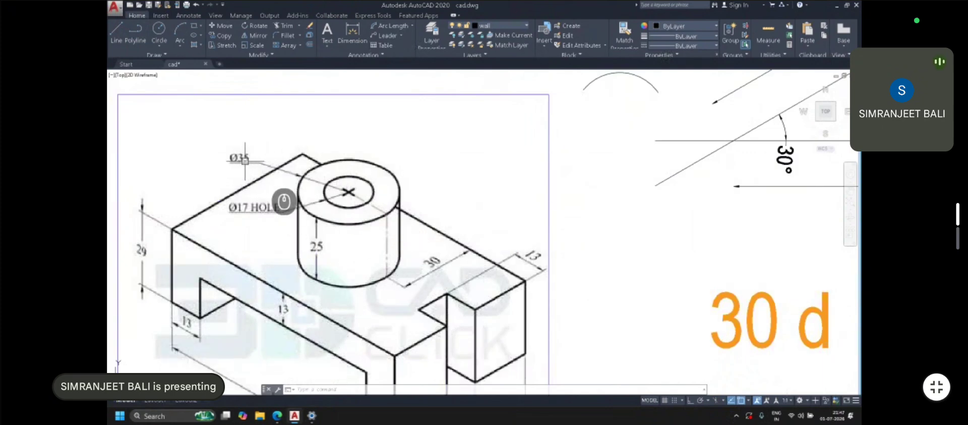
{"action": "left_click", "coordinate": [386, 35]}
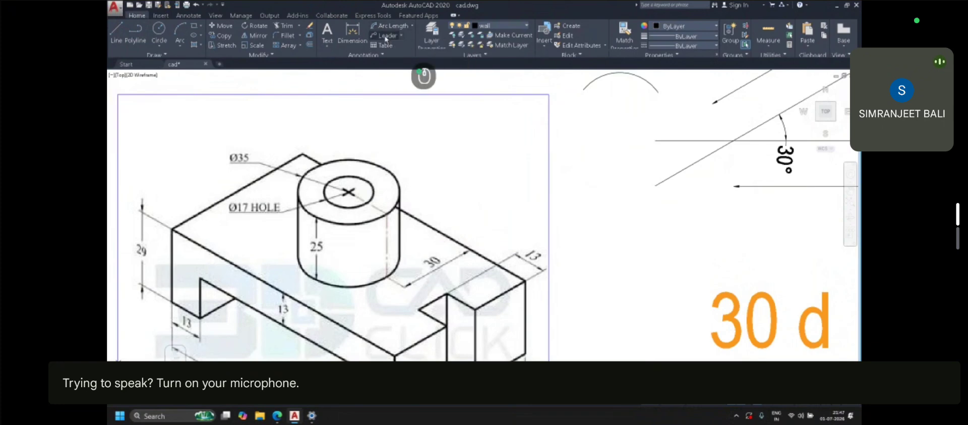
{"action": "scroll", "coordinate": [426, 124], "scroll_direction": "up", "scroll_amount": 2}
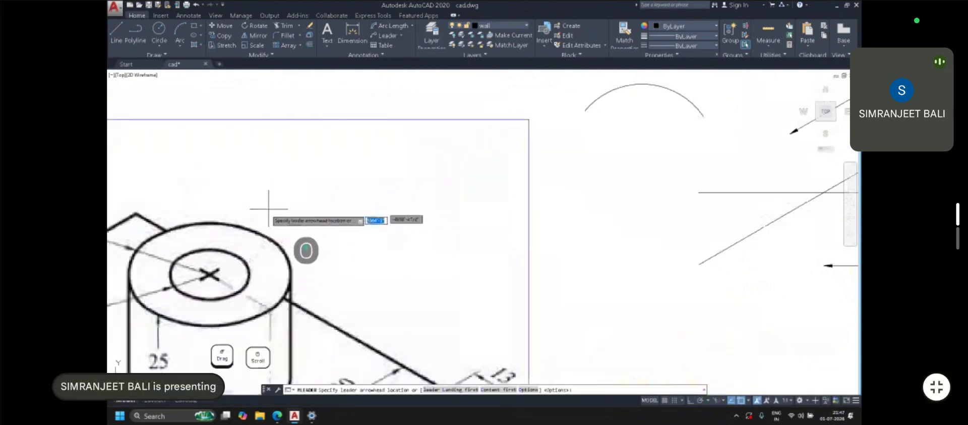
{"action": "left_click", "coordinate": [210, 274]}
{"action": "scroll", "coordinate": [273, 209], "scroll_direction": "down", "scroll_amount": 5}
{"action": "left_click", "coordinate": [310, 151]}
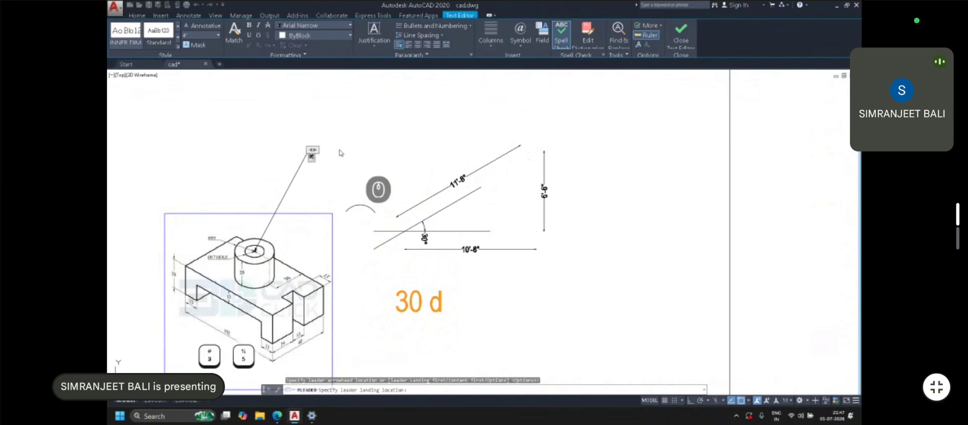
Enlarge the text height of the leader's 35' label and finish the text
{"action": "key", "text": "ctrl+a"}
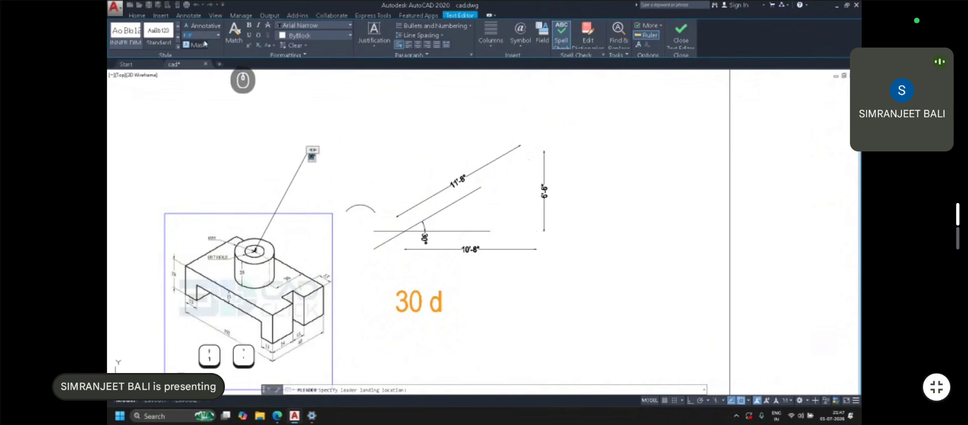
{"action": "key", "text": "Return"}
{"action": "left_click", "coordinate": [298, 104]}
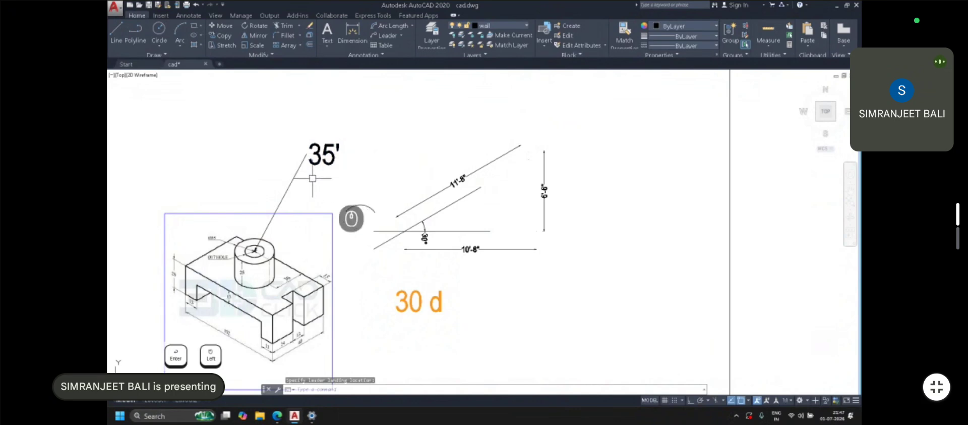
Move the 35' leader upward, clear of the isometric image, and clear the selection
{"action": "left_click", "coordinate": [292, 179]}
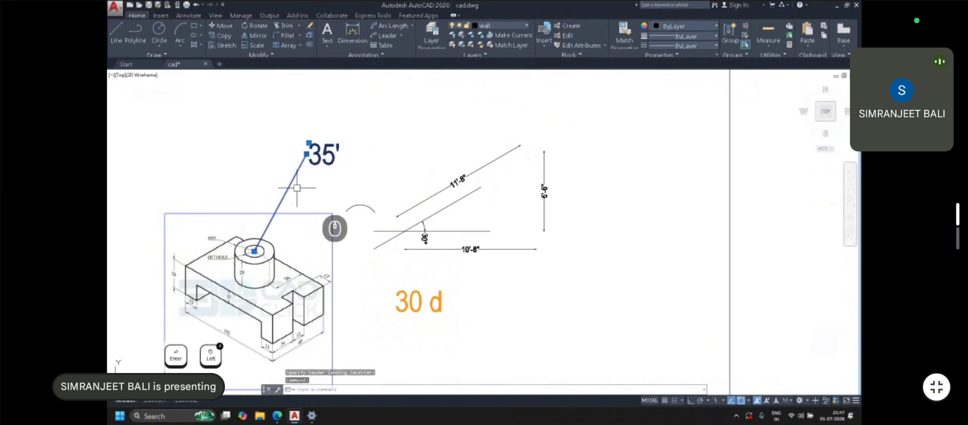
{"action": "key", "text": "space"}
{"action": "left_click", "coordinate": [303, 190]}
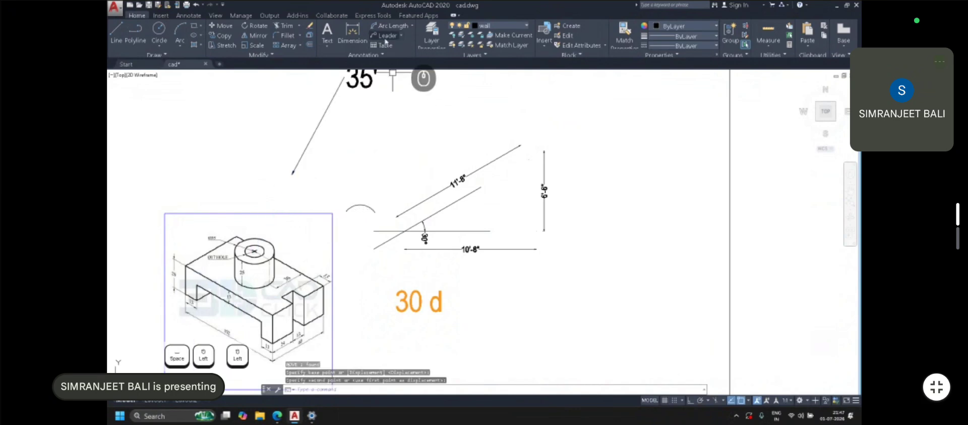
{"action": "left_click", "coordinate": [334, 116]}
{"action": "left_click", "coordinate": [302, 131]}
{"action": "middle_click_drag", "start_coordinate": [303, 131], "coordinate": [300, 141]}
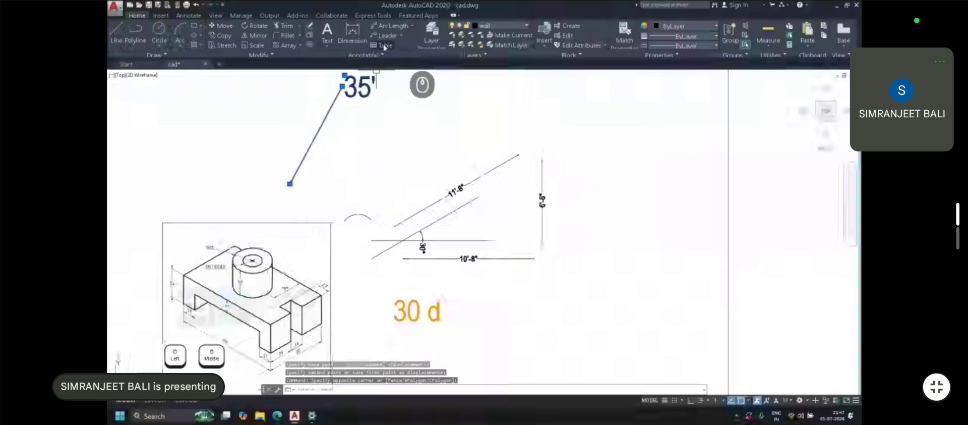
{"action": "key", "text": "Escape"}
{"action": "key", "text": "Escape"}
Insert an empty Standard-style table with additional data rows in the blank area beyond the long vertical line
{"action": "left_click", "coordinate": [384, 45]}
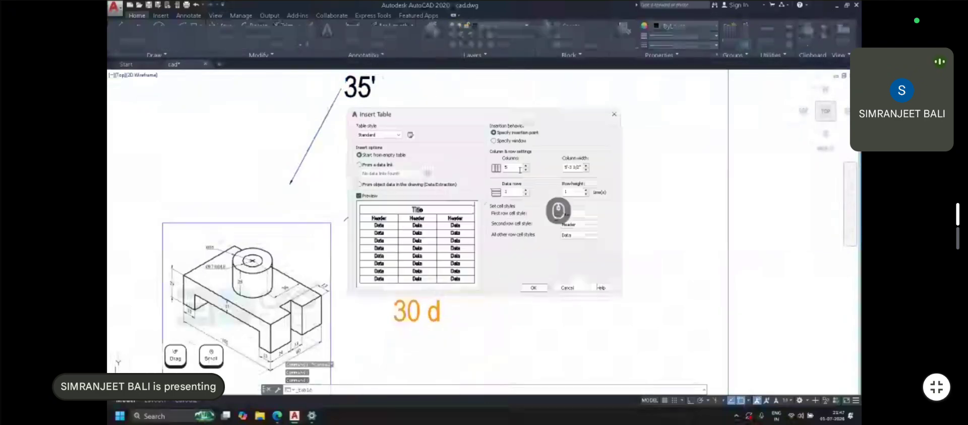
{"action": "double_click", "coordinate": [526, 190]}
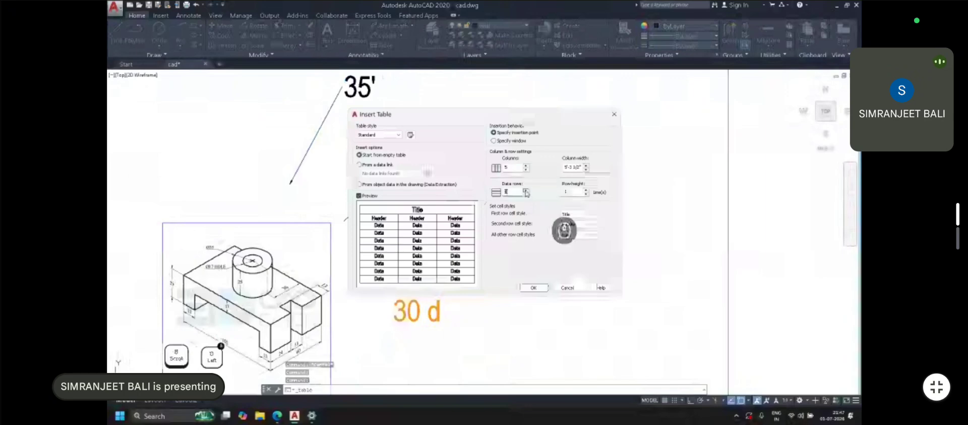
{"action": "left_click", "coordinate": [533, 287]}
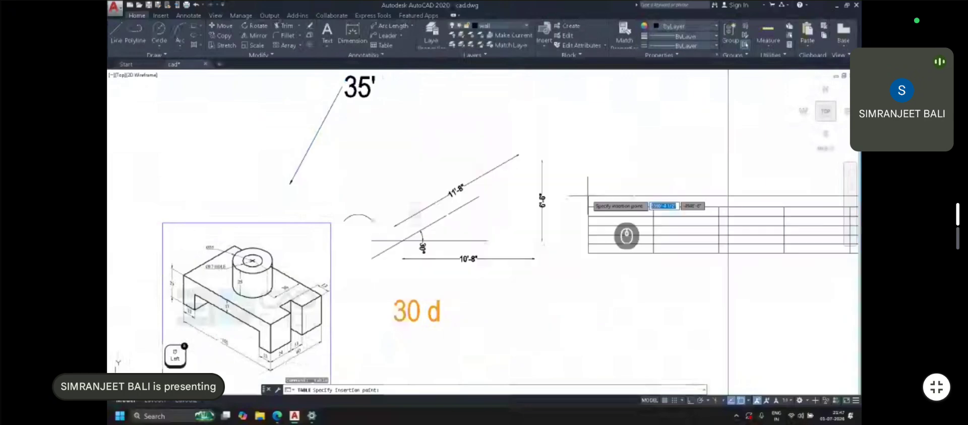
{"action": "scroll", "coordinate": [648, 159], "scroll_direction": "down", "scroll_amount": 1}
{"action": "middle_click_drag", "start_coordinate": [648, 159], "coordinate": [443, 219]}
{"action": "left_click", "coordinate": [567, 163]}
{"action": "scroll", "coordinate": [529, 216], "scroll_direction": "down", "scroll_amount": 1}
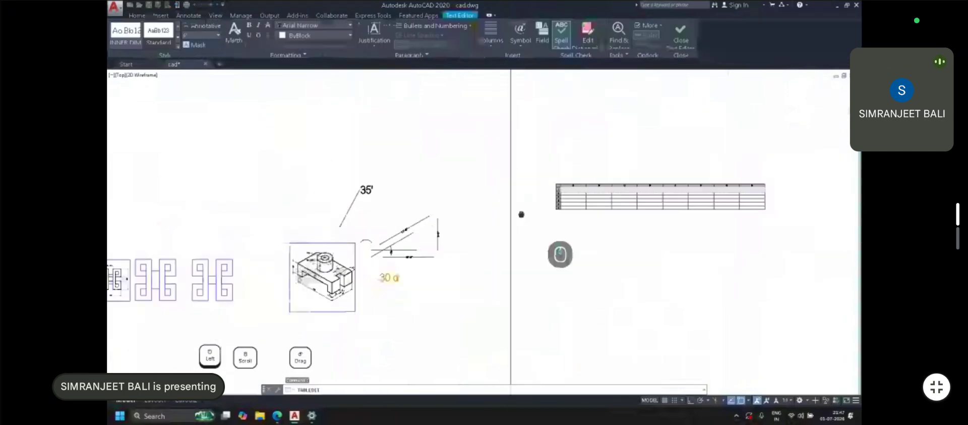
{"action": "key", "text": "Escape"}
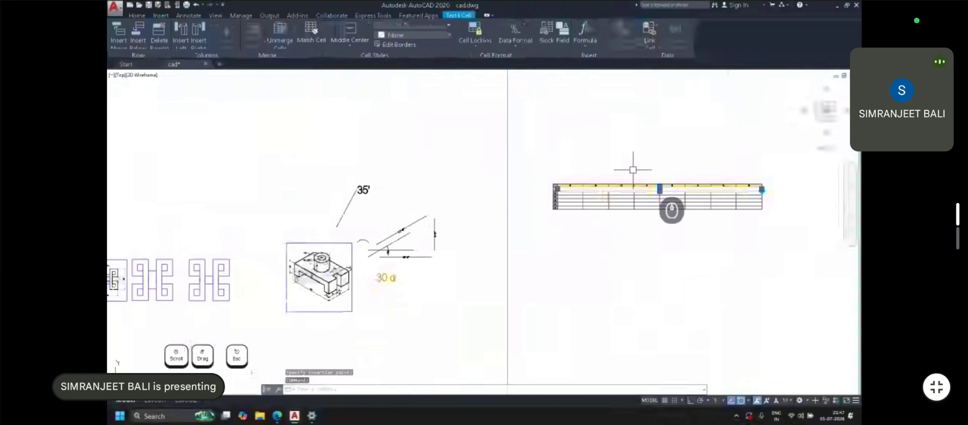
Delete the empty table
{"action": "left_click", "coordinate": [633, 170]}
{"action": "left_click", "coordinate": [525, 264]}
{"action": "key", "text": "Delete"}
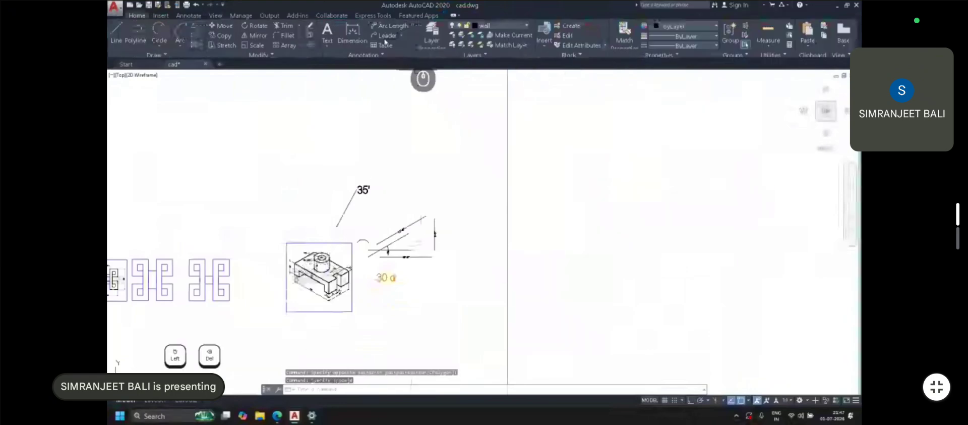
Delete the orange "30 d" text and the horizontal 10'-8" dimension beside the isometric image
{"action": "middle_click_drag", "start_coordinate": [413, 181], "coordinate": [485, 191]}
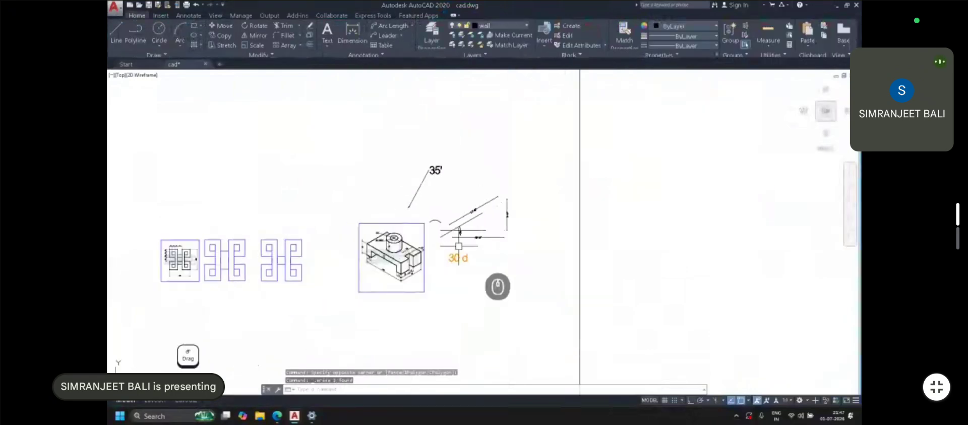
{"action": "scroll", "coordinate": [399, 242], "scroll_direction": "up", "scroll_amount": 3}
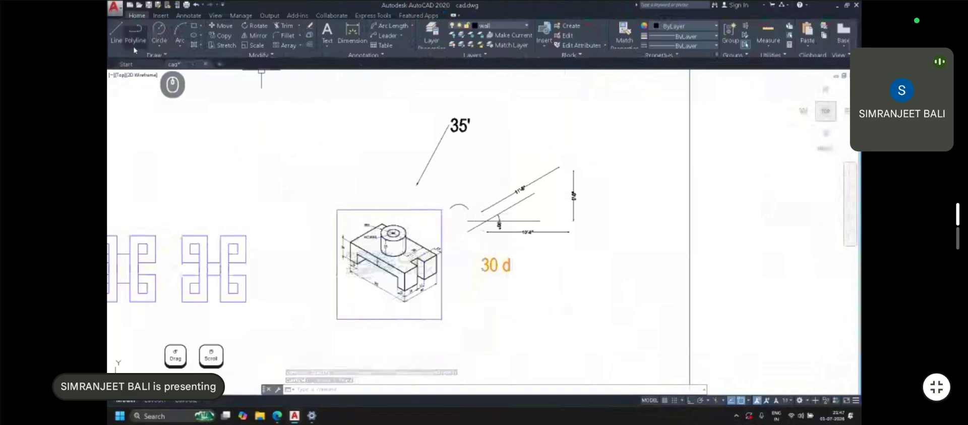
{"action": "scroll", "coordinate": [418, 256], "scroll_direction": "up", "scroll_amount": 2}
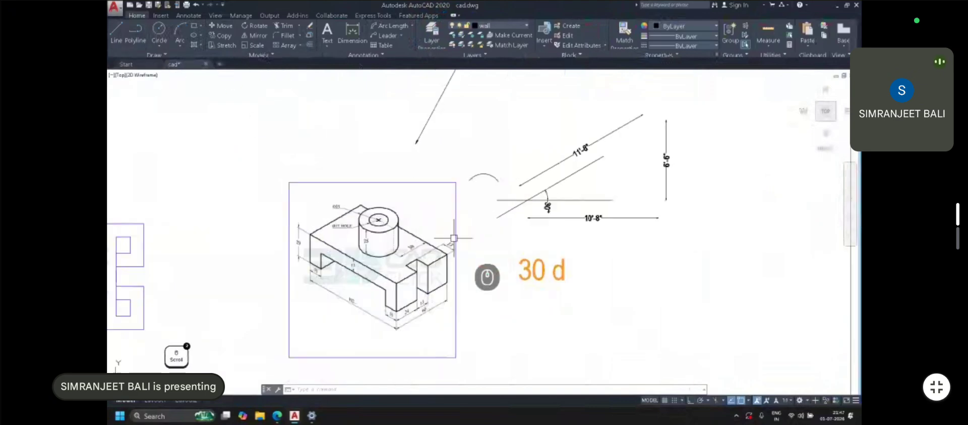
{"action": "mouse_move", "coordinate": [640, 258]}
{"action": "left_mouse_down"}
{"action": "mouse_move", "coordinate": [551, 303]}
{"action": "mouse_move", "coordinate": [543, 285]}
{"action": "left_mouse_up"}
{"action": "key", "text": "Delete"}
{"action": "middle_click_drag", "start_coordinate": [543, 285], "coordinate": [541, 298]}
{"action": "left_click", "coordinate": [625, 231]}
{"action": "key", "text": "Delete"}
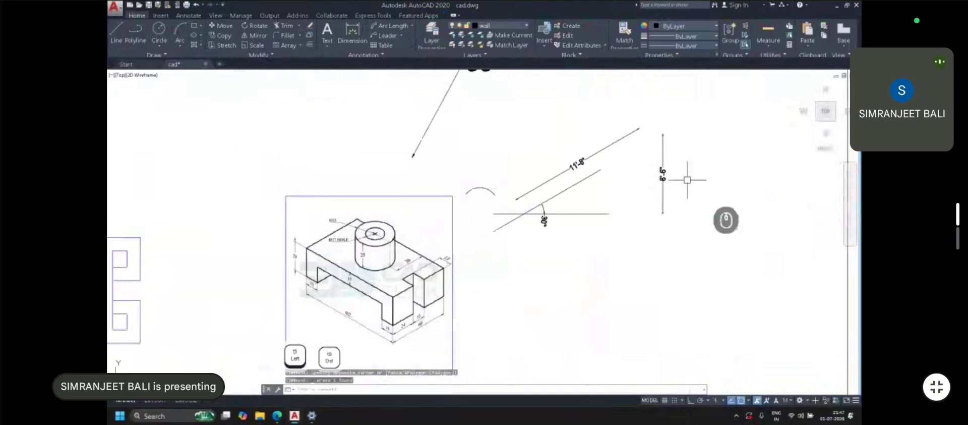
Delete the vertical dimension, the long leader, the small arc, the aligned 11'-8" dimension and the 30° angular dimension
{"action": "left_click_drag", "start_coordinate": [687, 180], "coordinate": [642, 183]}
{"action": "key", "text": "Delete"}
{"action": "left_click_drag", "start_coordinate": [452, 106], "coordinate": [423, 116]}
{"action": "key", "text": "Delete"}
{"action": "left_click", "coordinate": [486, 191]}
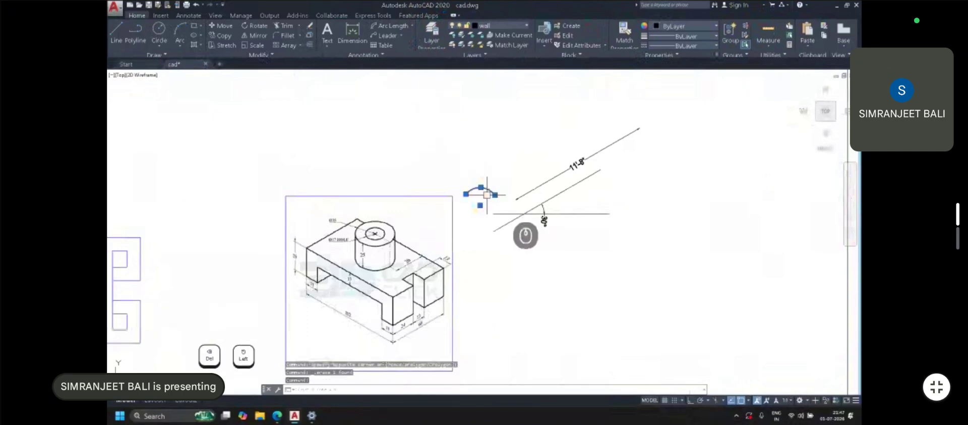
{"action": "key", "text": "Delete"}
{"action": "left_click", "coordinate": [580, 165]}
{"action": "key", "text": "Delete"}
{"action": "left_click", "coordinate": [543, 225]}
{"action": "key", "text": "Delete"}
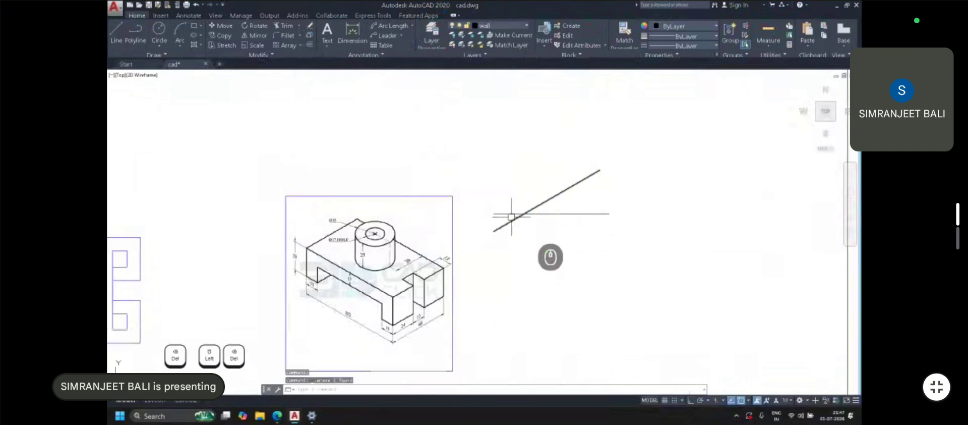
Delete the inclined line that crosses the horizontal line beside the isometric image
{"action": "scroll", "coordinate": [499, 239], "scroll_direction": "up", "scroll_amount": 2}
{"action": "middle_click_drag", "start_coordinate": [438, 298], "coordinate": [443, 283]}
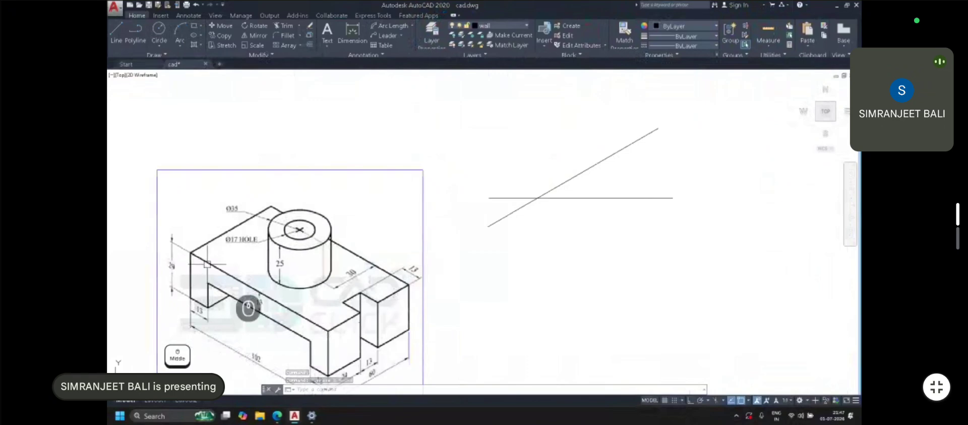
{"action": "middle_click_drag", "start_coordinate": [326, 269], "coordinate": [326, 194]}
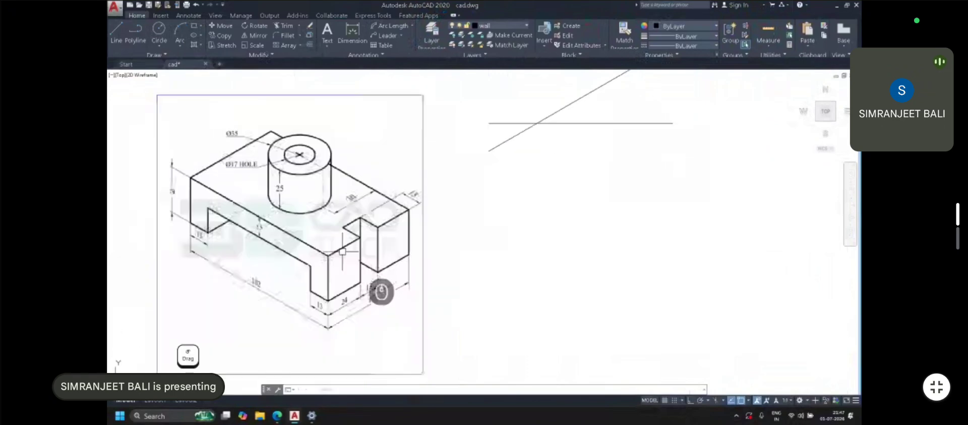
{"action": "middle_click_drag", "start_coordinate": [707, 121], "coordinate": [633, 206]}
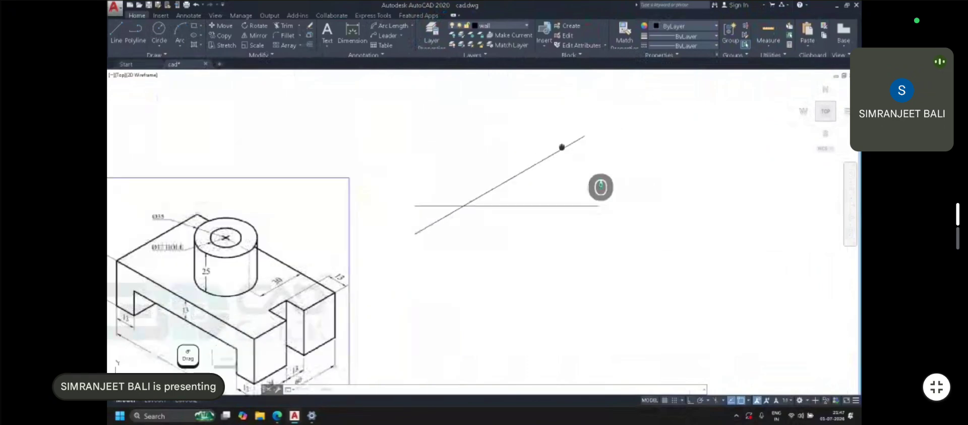
{"action": "scroll", "coordinate": [511, 184], "scroll_direction": "down", "scroll_amount": 2}
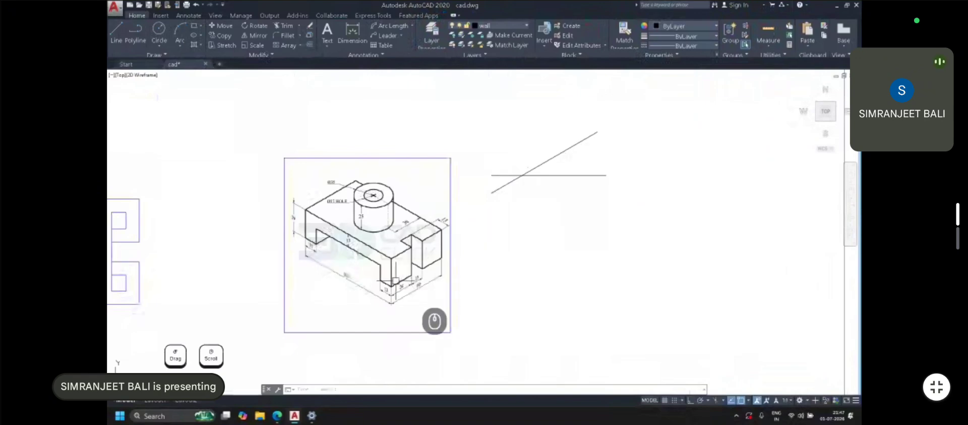
{"action": "scroll", "coordinate": [396, 280], "scroll_direction": "up", "scroll_amount": 2}
{"action": "middle_click_drag", "start_coordinate": [603, 103], "coordinate": [542, 192]}
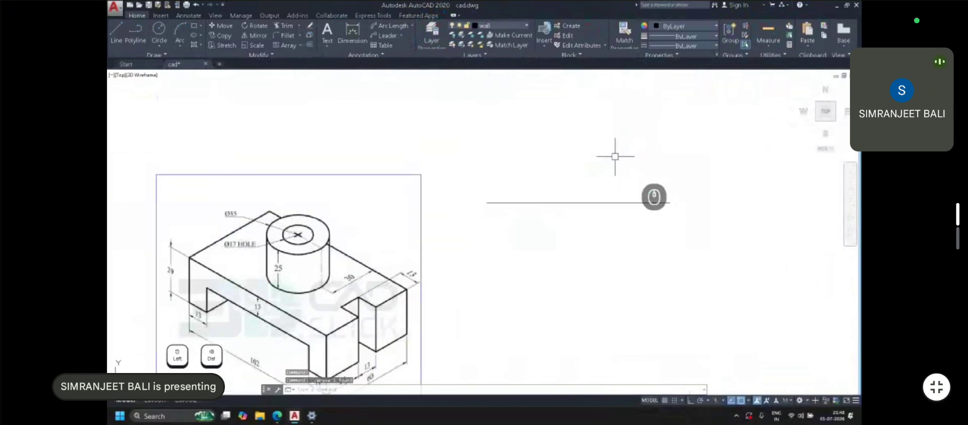
Draw a construction line at a 30° angle crossing the horizontal line near its middle
{"action": "right_click", "coordinate": [564, 139]}
{"action": "key", "text": "Escape"}
{"action": "type", "text": "xl"}
{"action": "key", "text": "space"}
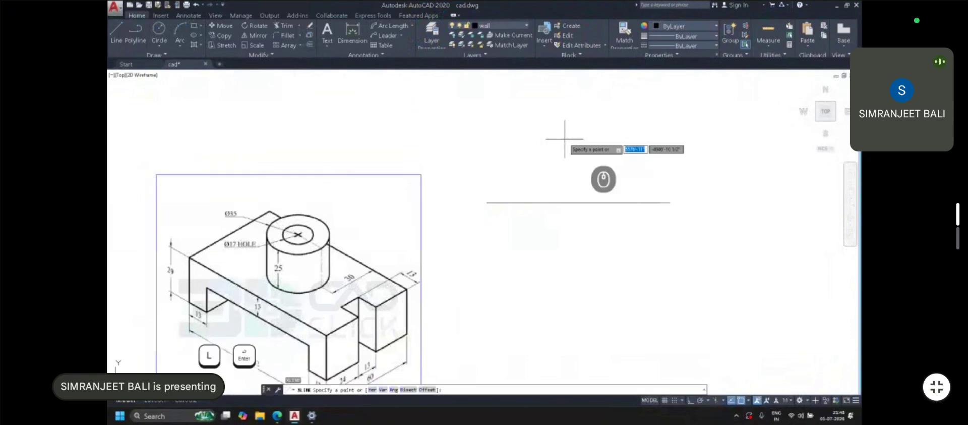
{"action": "type", "text": "a"}
{"action": "key", "text": "space"}
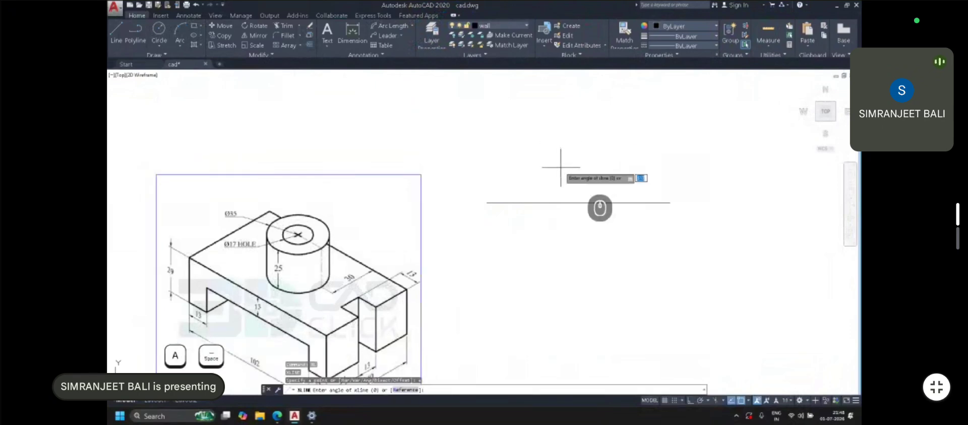
{"action": "type", "text": "30"}
{"action": "key", "text": "Return"}
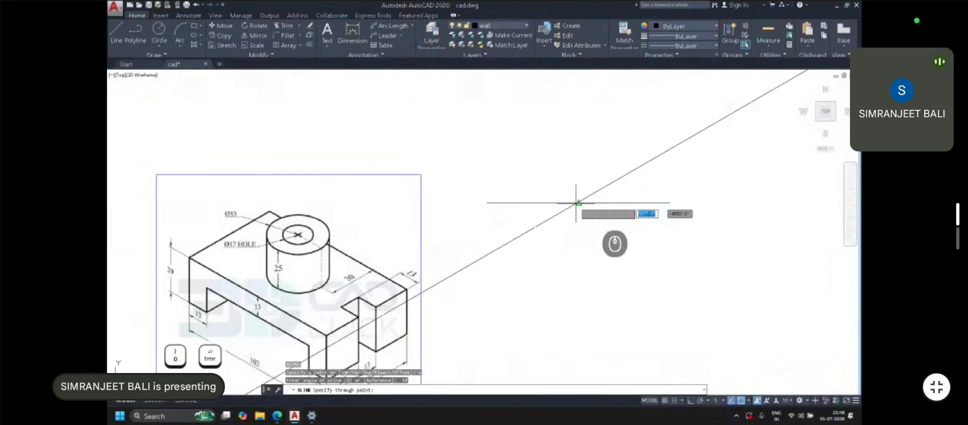
{"action": "left_click", "coordinate": [575, 208]}
{"action": "key", "text": "Escape"}
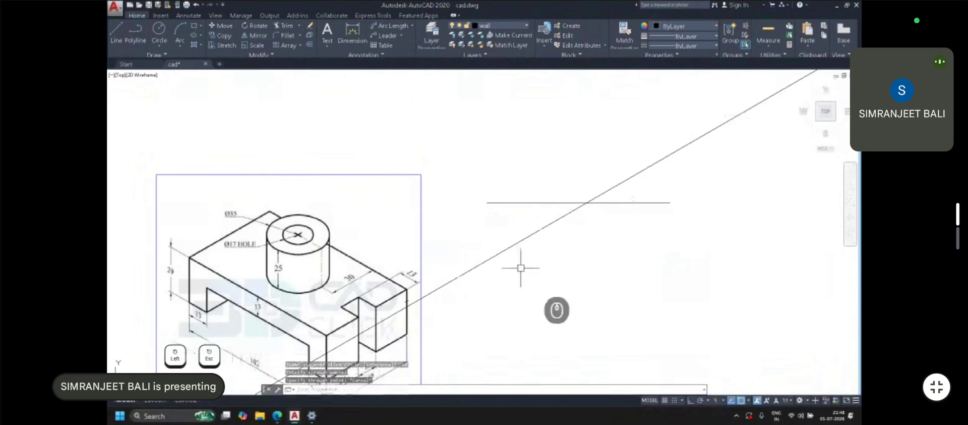
Draw a circle of radius 24" centred where the construction line crosses the horizontal line
{"action": "middle_click_drag", "start_coordinate": [519, 266], "coordinate": [498, 211]}
{"action": "middle_click_drag", "start_coordinate": [595, 135], "coordinate": [549, 205]}
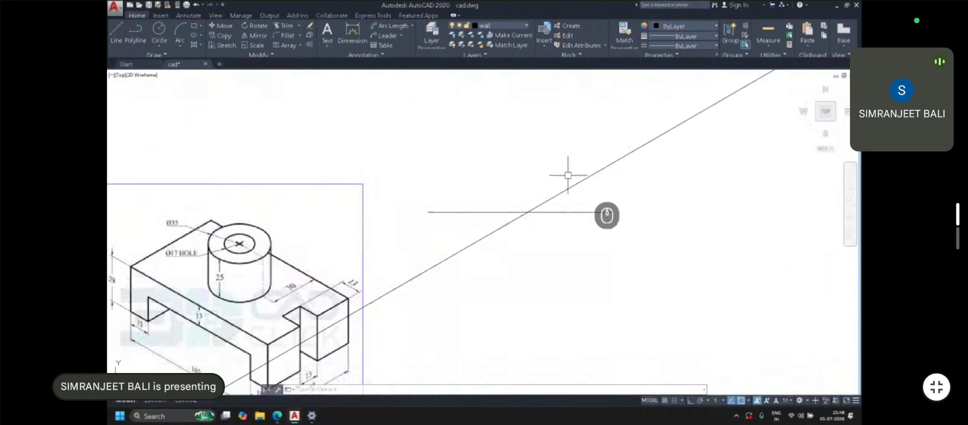
{"action": "key", "text": "space"}
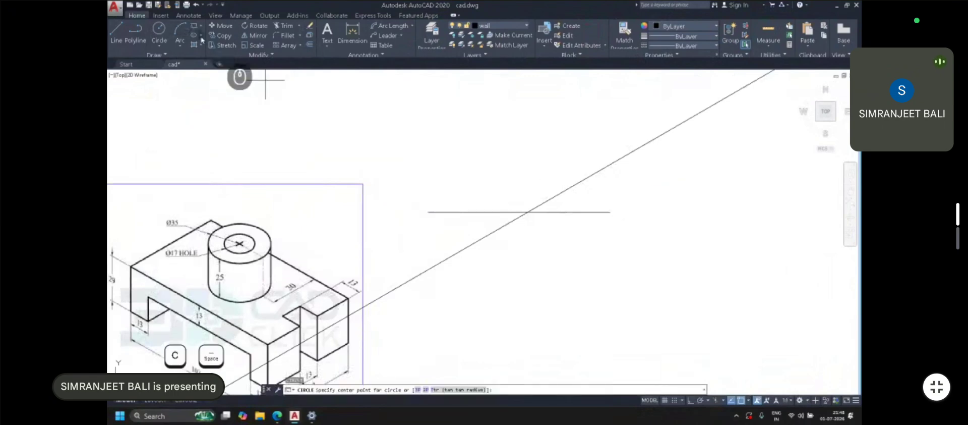
{"action": "left_click", "coordinate": [528, 212]}
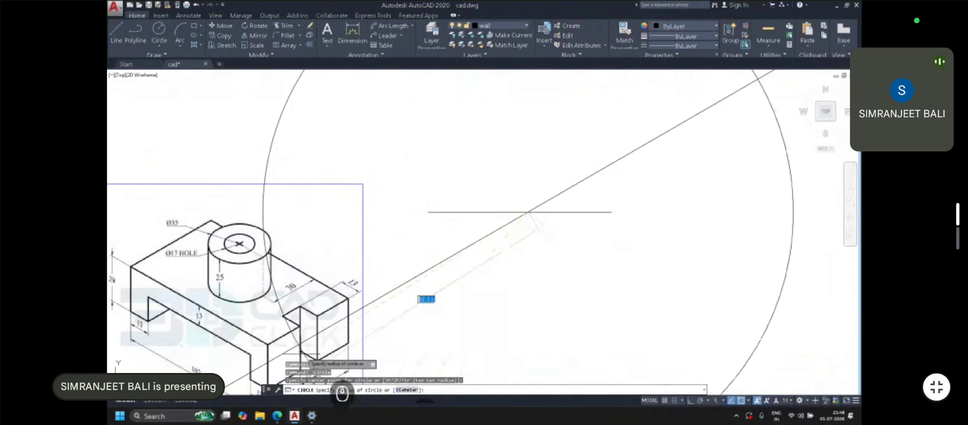
{"action": "middle_click_drag", "start_coordinate": [303, 355], "coordinate": [322, 320]}
{"action": "type", "text": "2"}
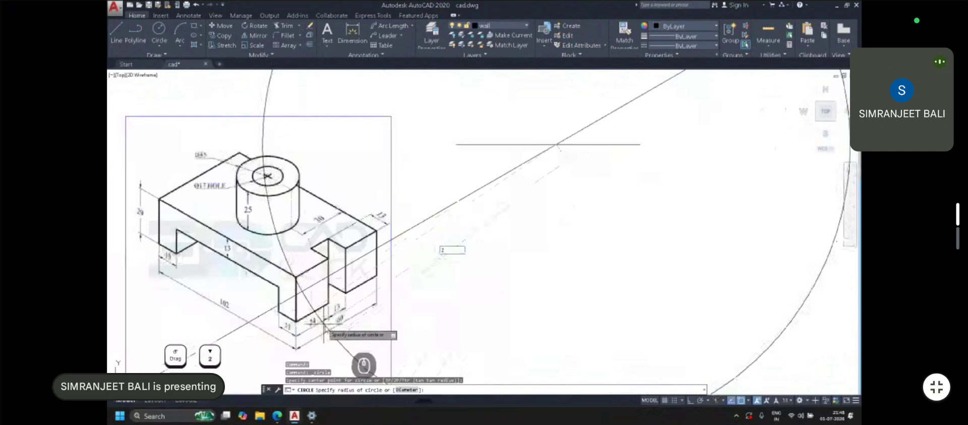
{"action": "type", "text": "4\""}
{"action": "key", "text": "Return"}
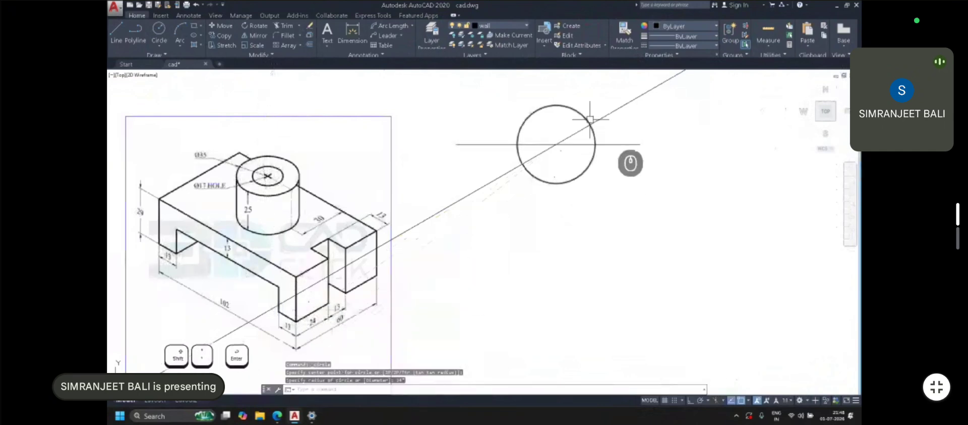
Try to add an aligned dimension from the circle's centre to the upper crossing of the inclined line and the circle
{"action": "left_click", "coordinate": [410, 27]}
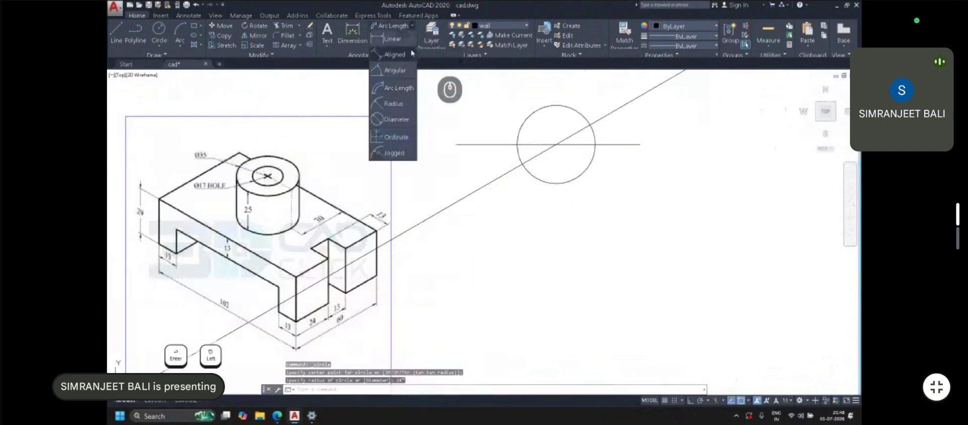
{"action": "left_click", "coordinate": [410, 54]}
{"action": "scroll", "coordinate": [554, 146], "scroll_direction": "up", "scroll_amount": 2}
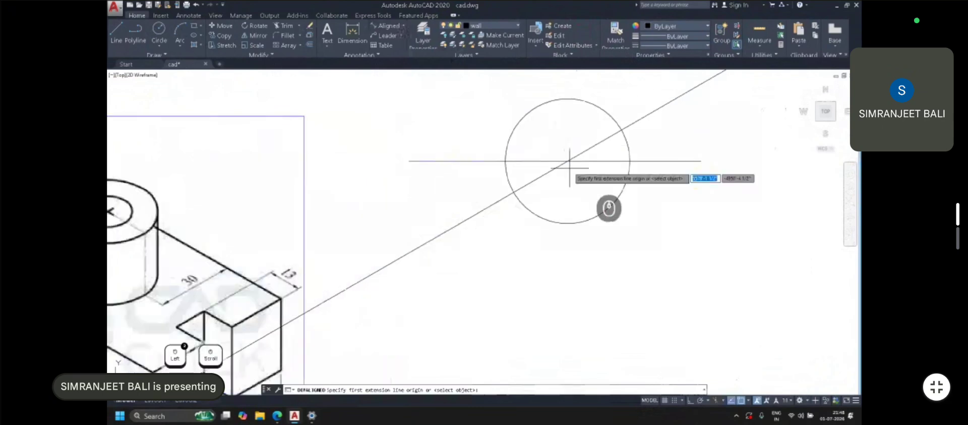
{"action": "left_click", "coordinate": [568, 161]}
{"action": "left_click", "coordinate": [620, 129]}
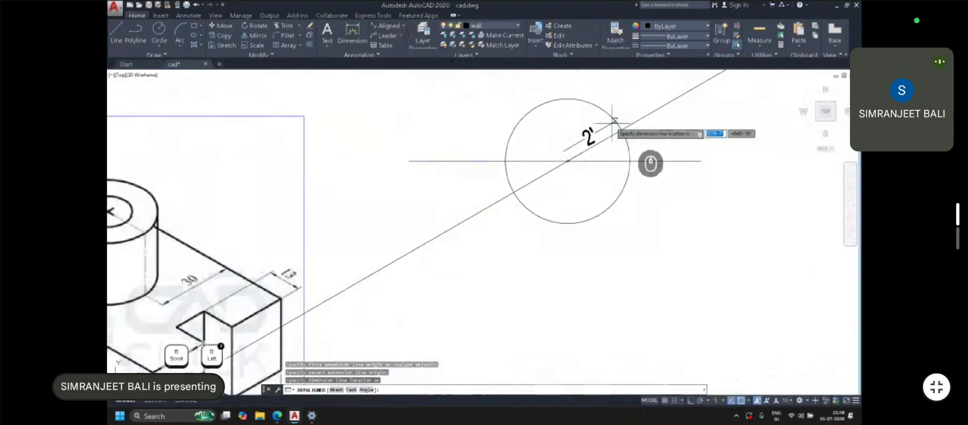
{"action": "scroll", "coordinate": [612, 121], "scroll_direction": "down", "scroll_amount": 2}
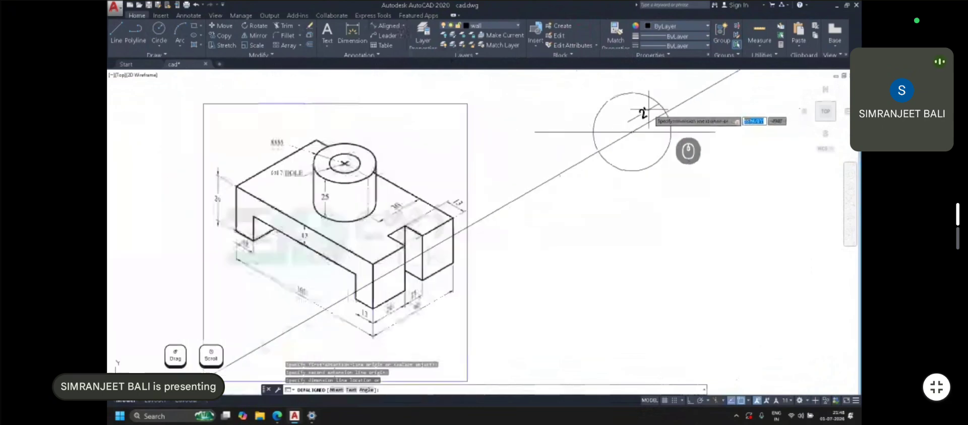
{"action": "key", "text": "Escape"}
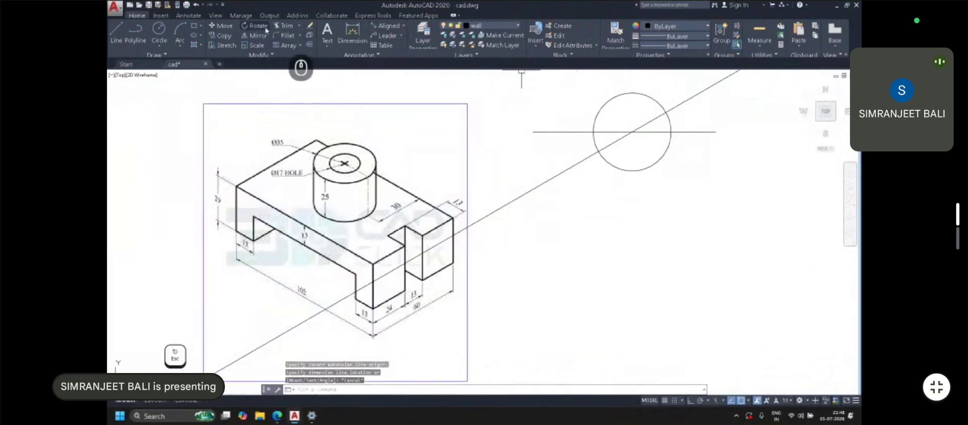
Trim both outer ends of the construction line using the circle as the cutting edge
{"action": "left_click", "coordinate": [283, 25]}
{"action": "left_click", "coordinate": [631, 94]}
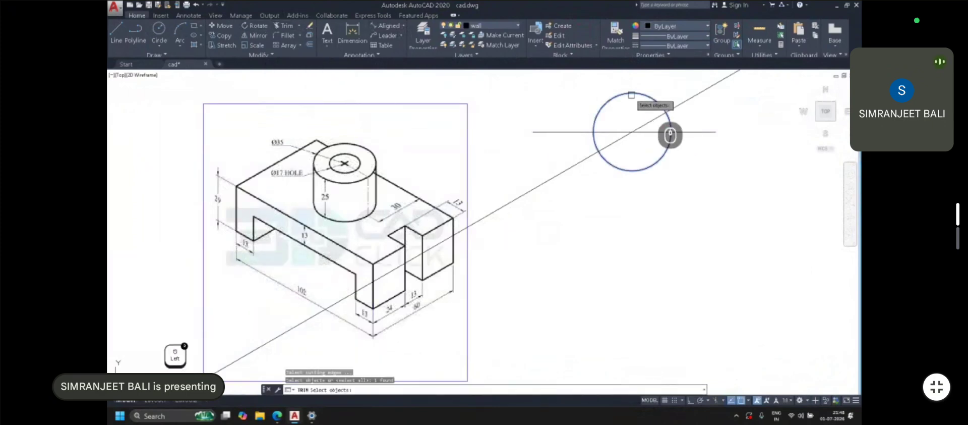
{"action": "key", "text": "Return"}
{"action": "left_click", "coordinate": [692, 99]}
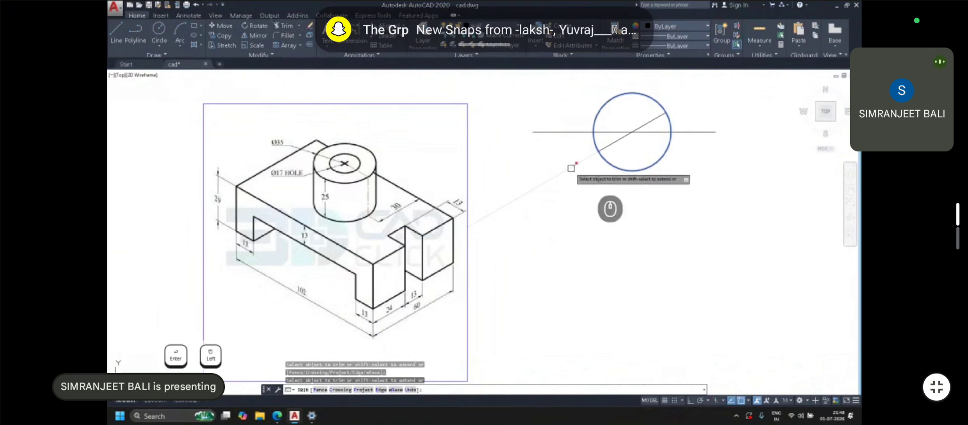
{"action": "left_click", "coordinate": [571, 168]}
{"action": "key", "text": "Escape"}
Trim away the inclined line's half below the horizontal line and the short circle arc between the two lines
{"action": "scroll", "coordinate": [636, 131], "scroll_direction": "up", "scroll_amount": 2}
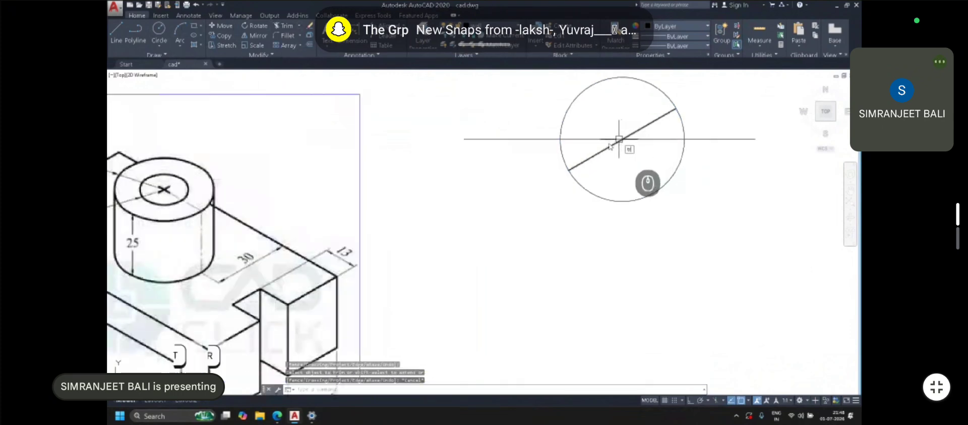
{"action": "key", "text": "space"}
{"action": "key", "text": "space"}
{"action": "left_click", "coordinate": [595, 153]}
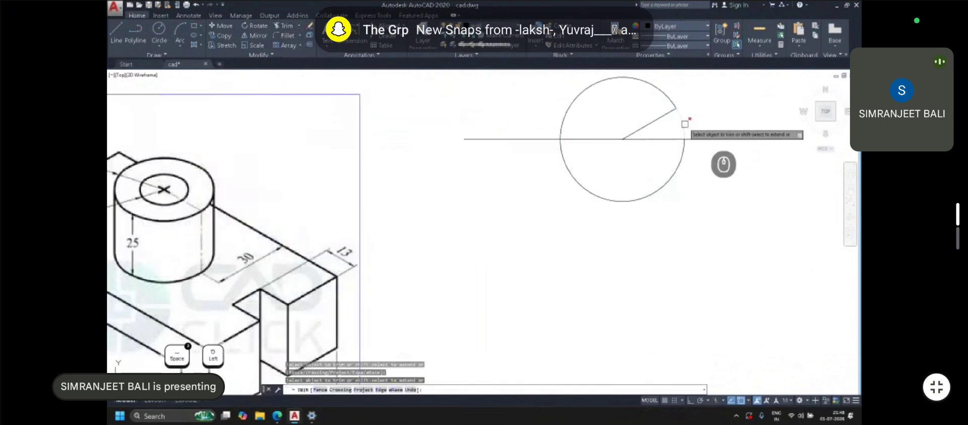
{"action": "key", "text": "Escape"}
Delete the remaining circle arc, keeping the horizontal line and the short inclined line
{"action": "left_click", "coordinate": [683, 124]}
{"action": "key", "text": "Delete"}
{"action": "scroll", "coordinate": [410, 219], "scroll_direction": "down", "scroll_amount": 2}
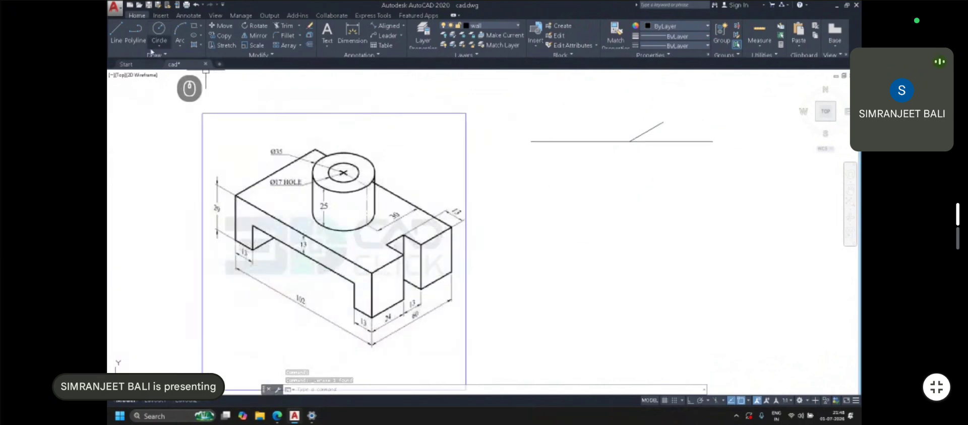
{"action": "left_click", "coordinate": [117, 33]}
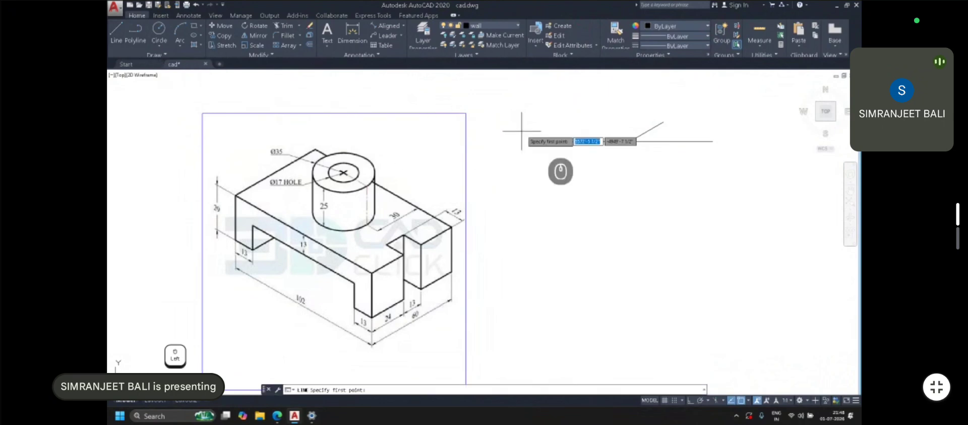
{"action": "middle_click_drag", "start_coordinate": [559, 146], "coordinate": [553, 183]}
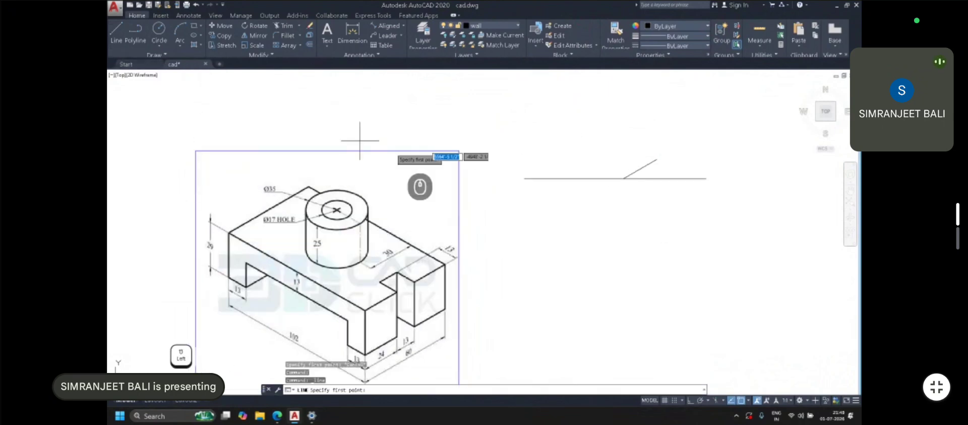
{"action": "left_click", "coordinate": [624, 178]}
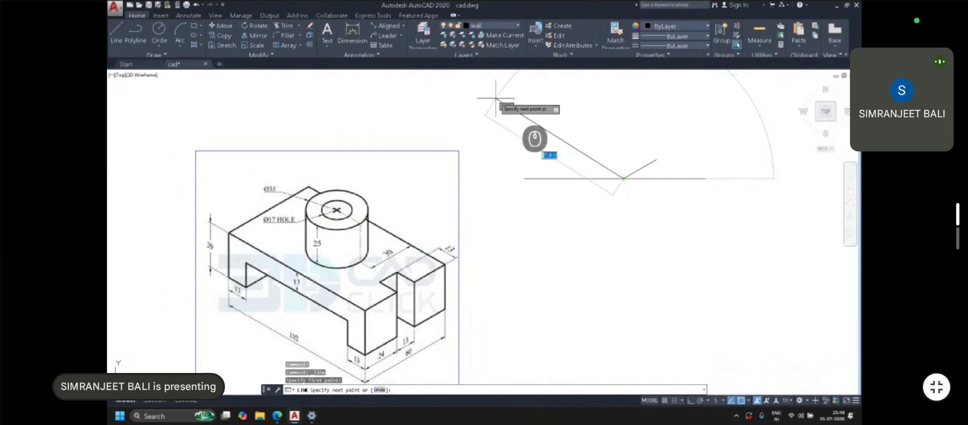
{"action": "type", "text": "@"}
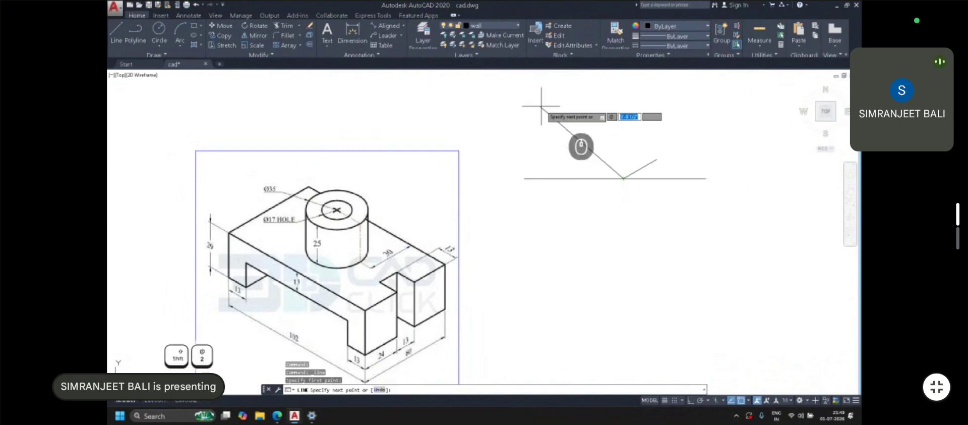
{"action": "type", "text": "1"}
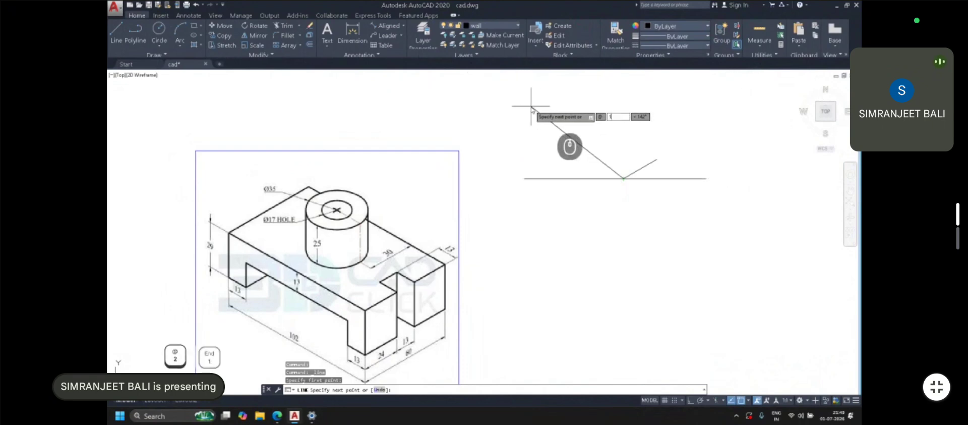
{"action": "type", "text": "02"}
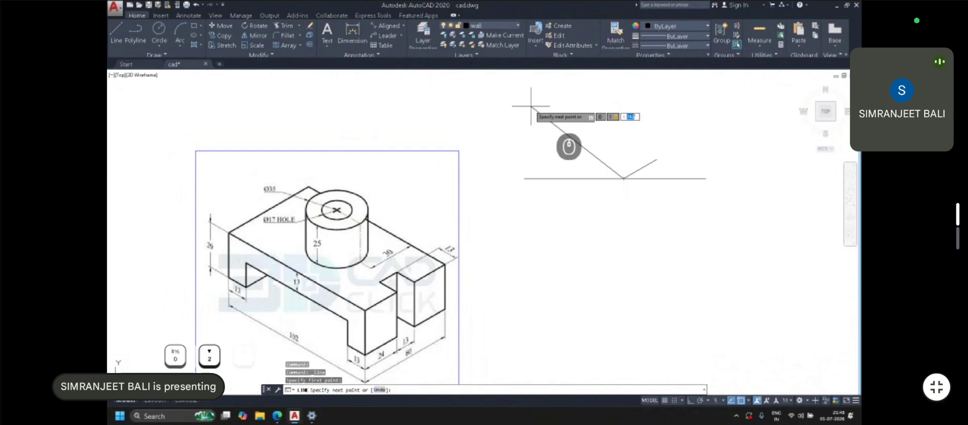
{"action": "type", "text": "<"}
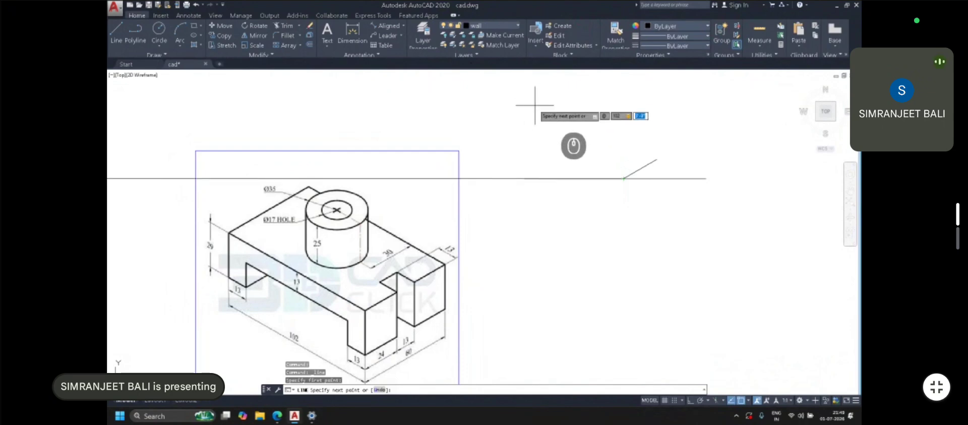
{"action": "type", "text": "120"}
{"action": "key", "text": "Return"}
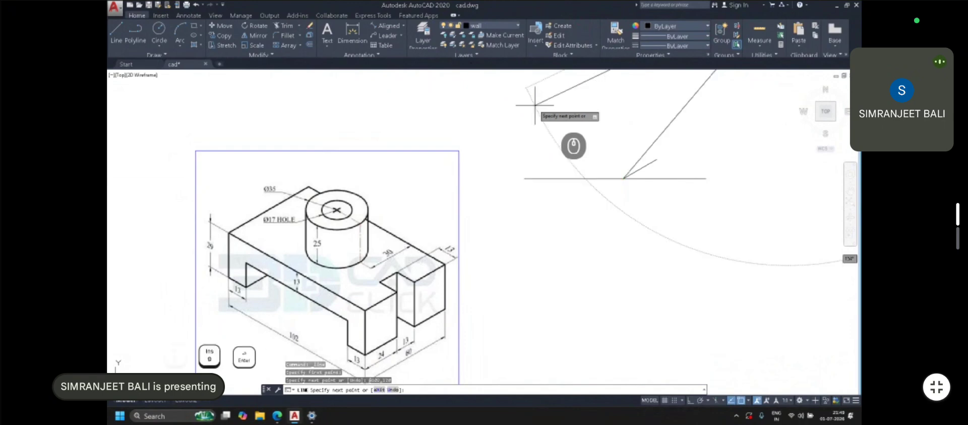
{"action": "middle_click_drag", "start_coordinate": [526, 163], "coordinate": [455, 264]}
{"action": "scroll", "coordinate": [535, 232], "scroll_direction": "down", "scroll_amount": 2}
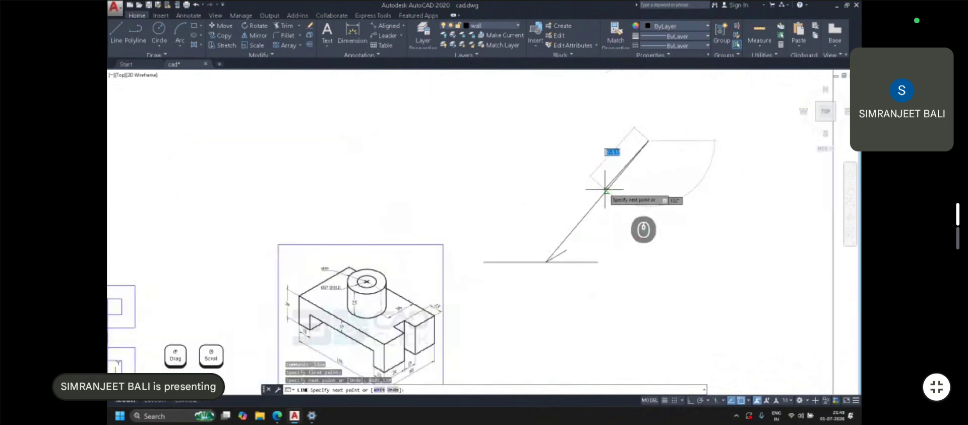
{"action": "key", "text": "Escape"}
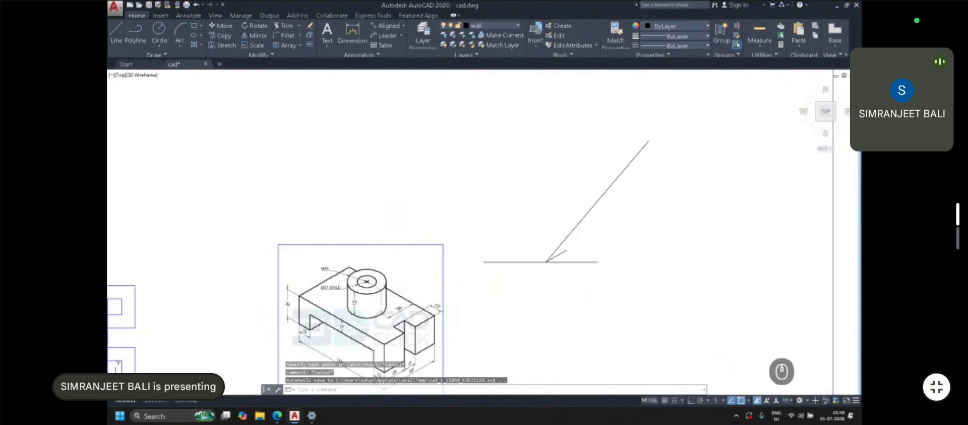
Delete the long slanted line, leaving the horizontal line and the short inclined line
{"action": "scroll", "coordinate": [576, 122], "scroll_direction": "down", "scroll_amount": 2}
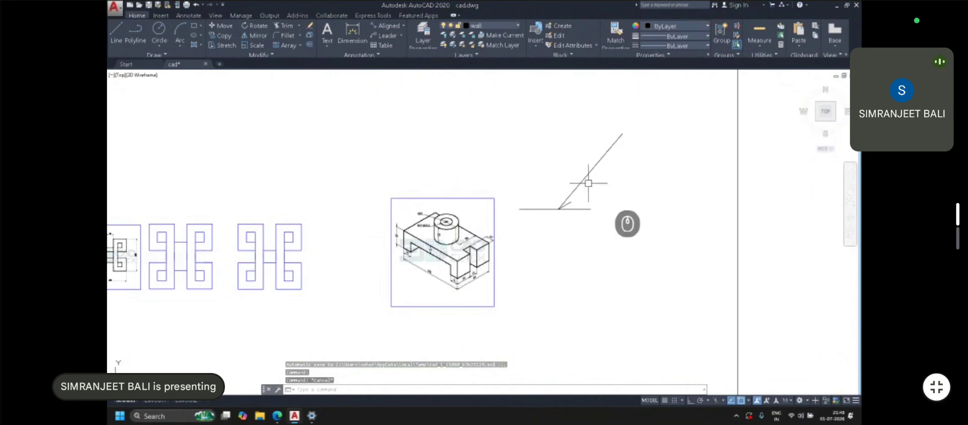
{"action": "scroll", "coordinate": [601, 181], "scroll_direction": "up", "scroll_amount": 2}
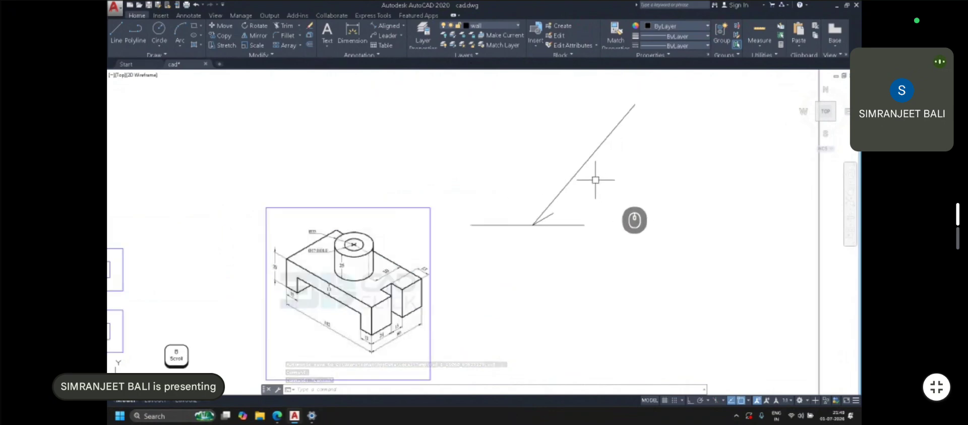
{"action": "mouse_move", "coordinate": [181, 67]}
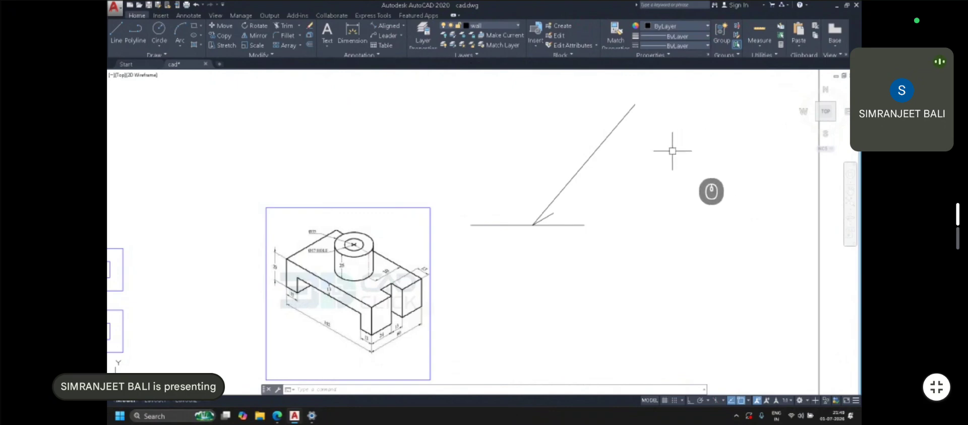
{"action": "left_click", "coordinate": [596, 150]}
{"action": "left_click", "coordinate": [568, 158]}
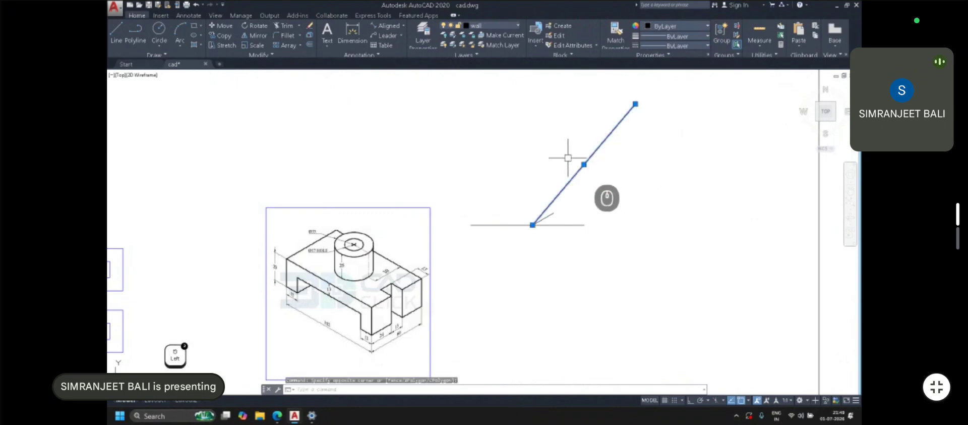
{"action": "key", "text": "Delete"}
{"action": "scroll", "coordinate": [547, 231], "scroll_direction": "up", "scroll_amount": 4}
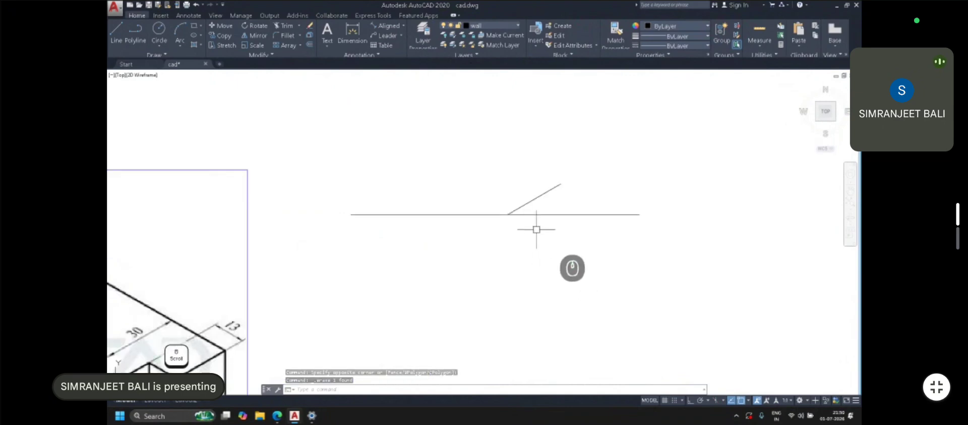
Try a construction line at an angle of 120 through the junction of the horizontal and short inclined lines, and delete it
{"action": "scroll", "coordinate": [529, 222], "scroll_direction": "down", "scroll_amount": 5}
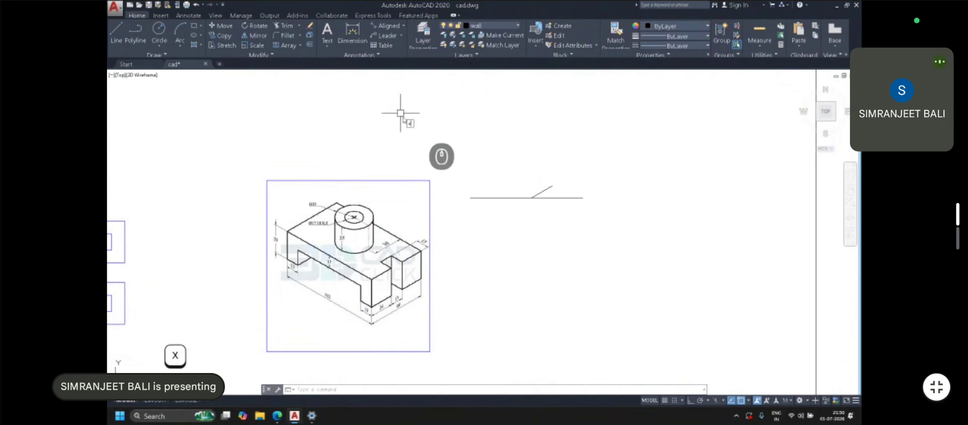
{"action": "key", "text": "space"}
{"action": "scroll", "coordinate": [535, 217], "scroll_direction": "up", "scroll_amount": 2}
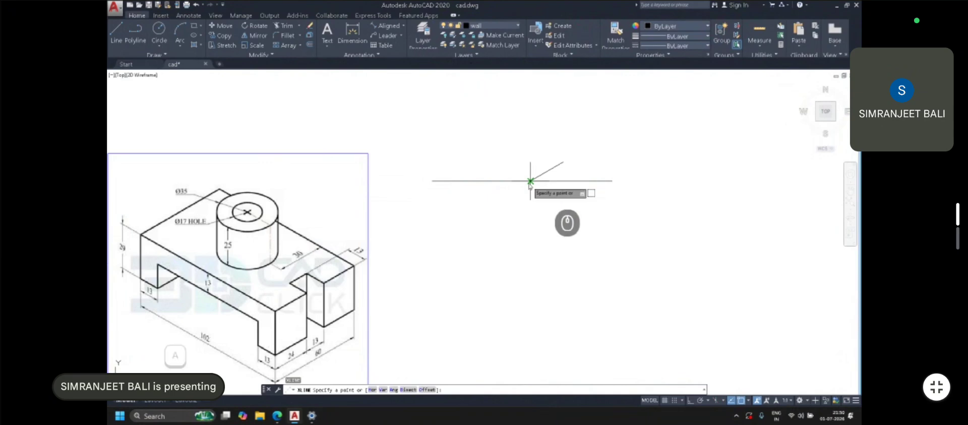
{"action": "type", "text": "a"}
{"action": "key", "text": "Return"}
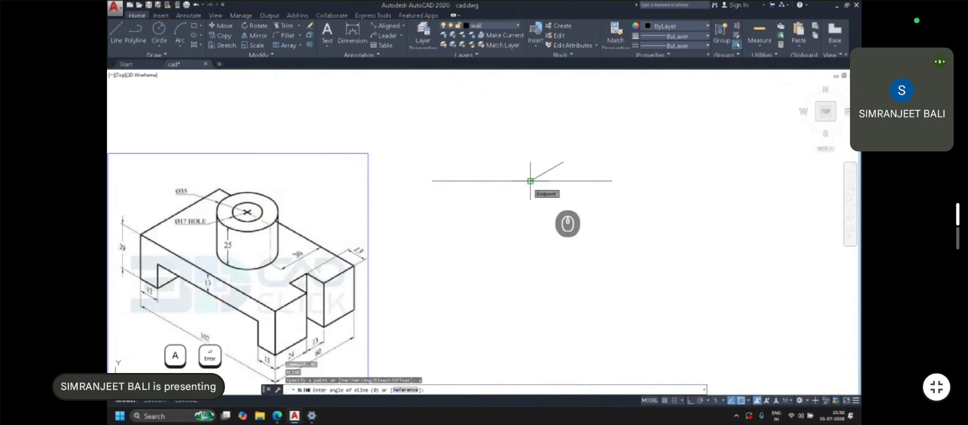
{"action": "type", "text": "12"}
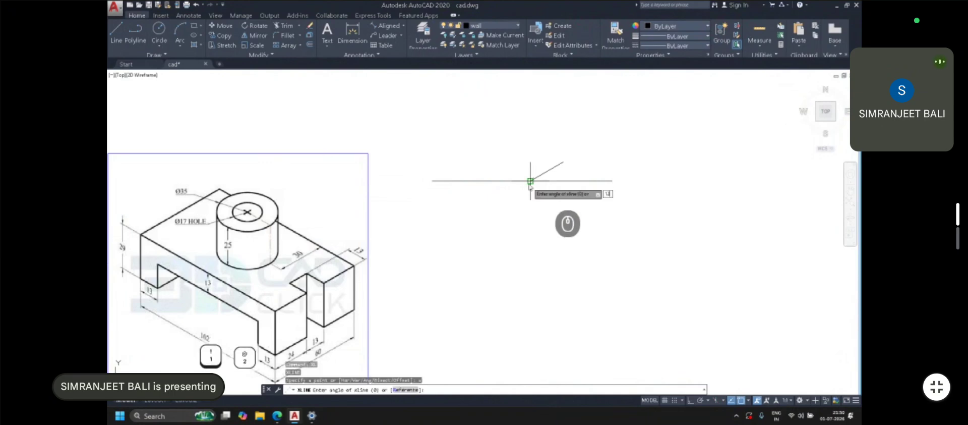
{"action": "type", "text": "0"}
{"action": "key", "text": "Return"}
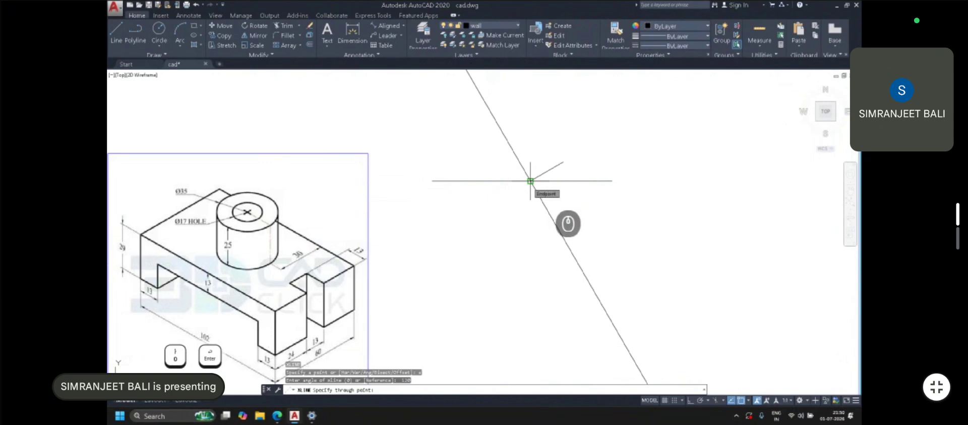
{"action": "left_click", "coordinate": [530, 180]}
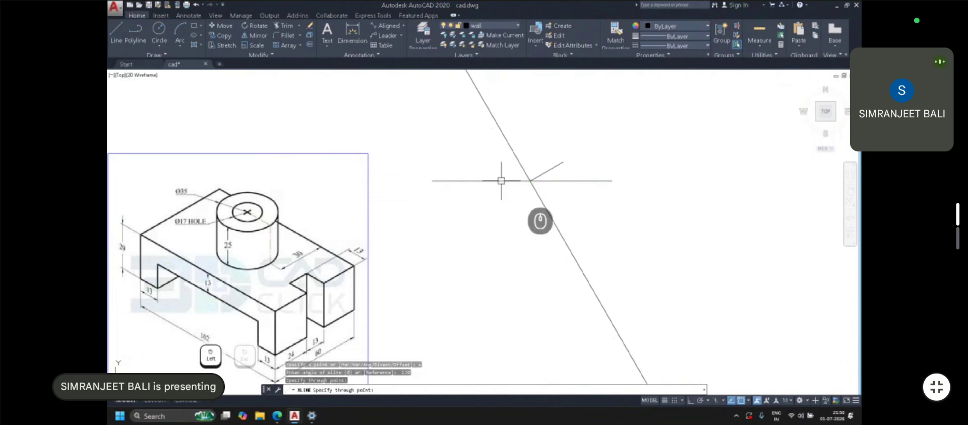
{"action": "key", "text": "Escape"}
{"action": "key", "text": "Escape"}
{"action": "key", "text": "Escape"}
{"action": "left_click", "coordinate": [512, 150]}
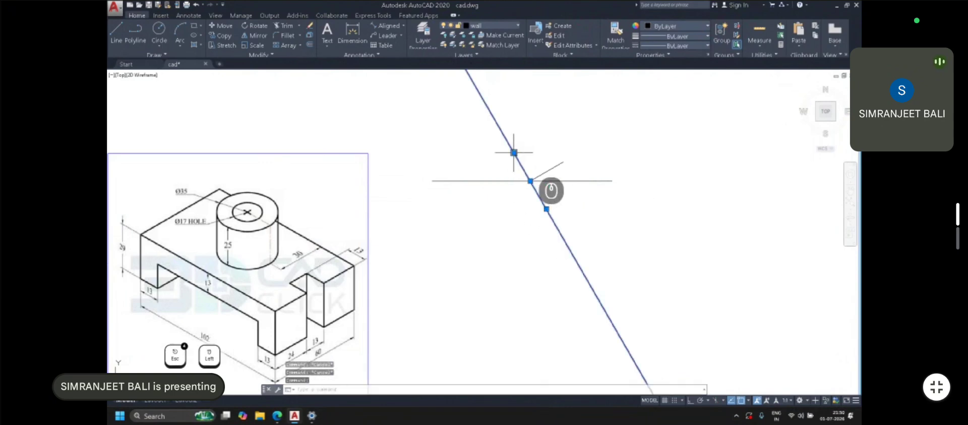
{"action": "key", "text": "Delete"}
Mirror the short inclined line about a vertical axis through its lower end with Ortho on, keeping the original
{"action": "left_click", "coordinate": [547, 171]}
{"action": "left_click", "coordinate": [258, 36]}
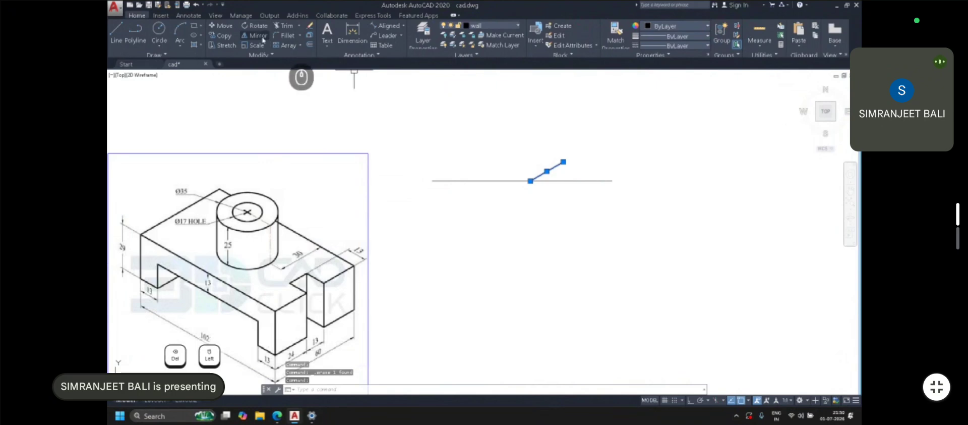
{"action": "left_click", "coordinate": [531, 180]}
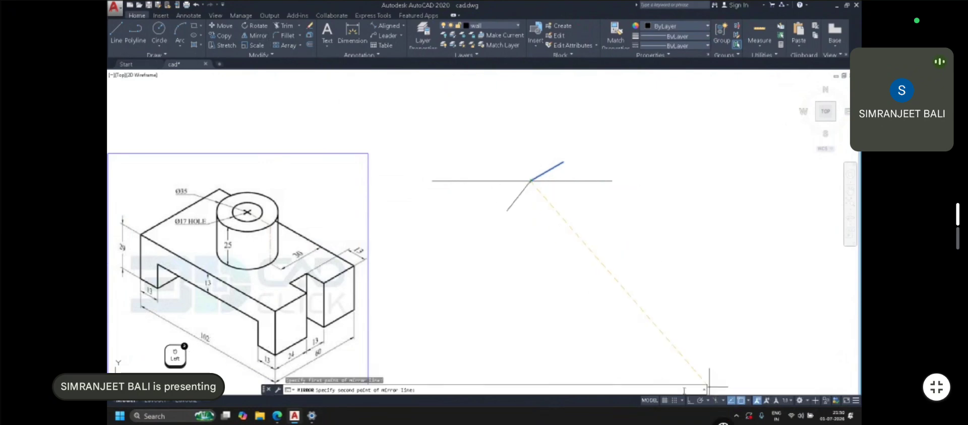
{"action": "left_click", "coordinate": [523, 214]}
{"action": "key", "text": "space"}
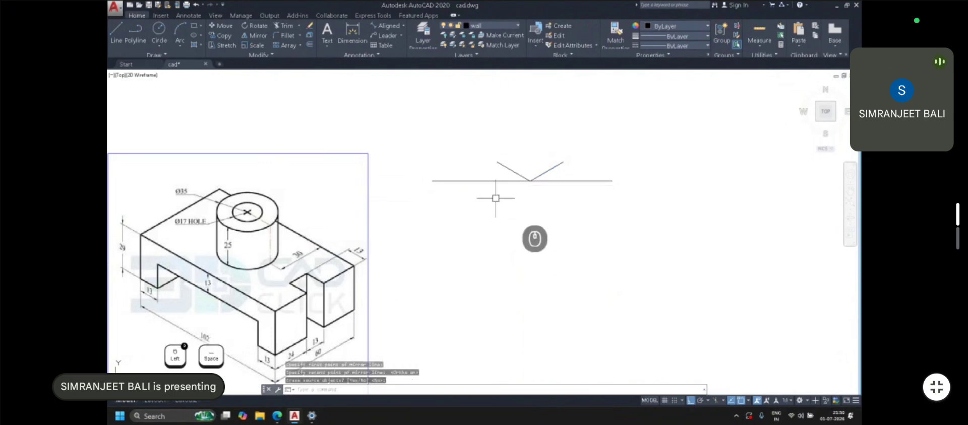
Draw a circle of radius 102" centred on the junction of the two short inclined lines
{"action": "scroll", "coordinate": [497, 197], "scroll_direction": "up", "scroll_amount": 2}
{"action": "middle_click_drag", "start_coordinate": [627, 143], "coordinate": [643, 120]}
{"action": "scroll", "coordinate": [642, 120], "scroll_direction": "down", "scroll_amount": 4}
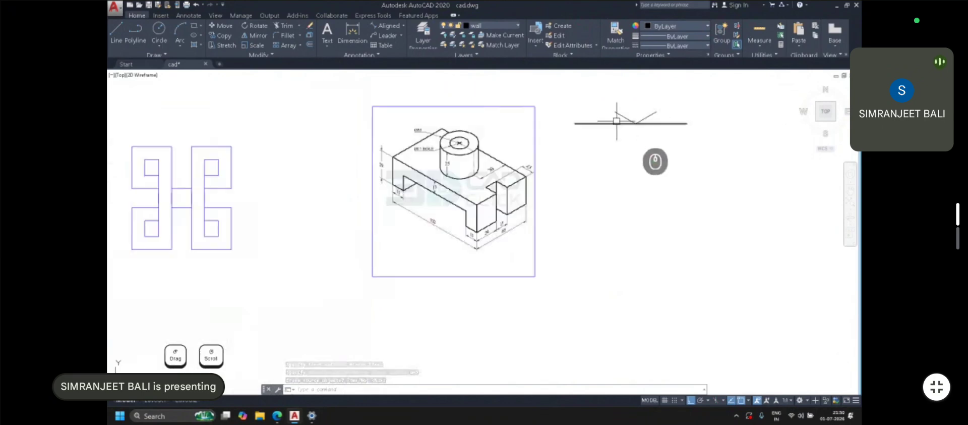
{"action": "middle_click_drag", "start_coordinate": [564, 119], "coordinate": [554, 140]}
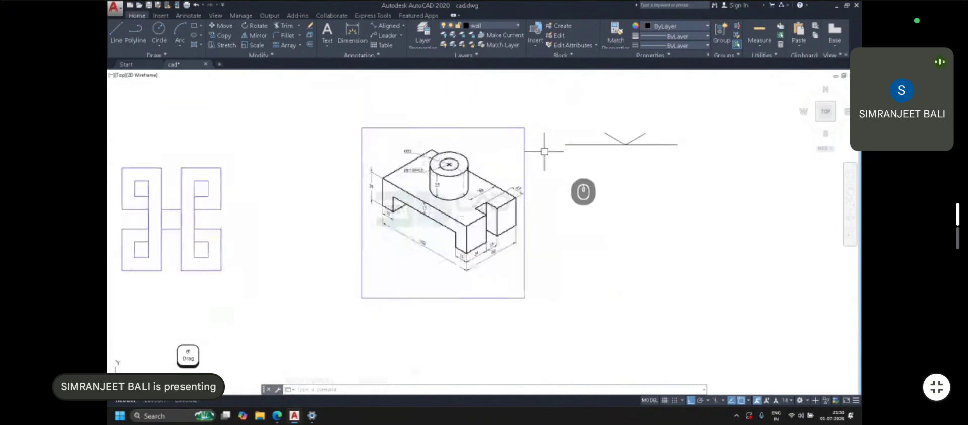
{"action": "type", "text": "c"}
{"action": "left_click", "coordinate": [569, 170]}
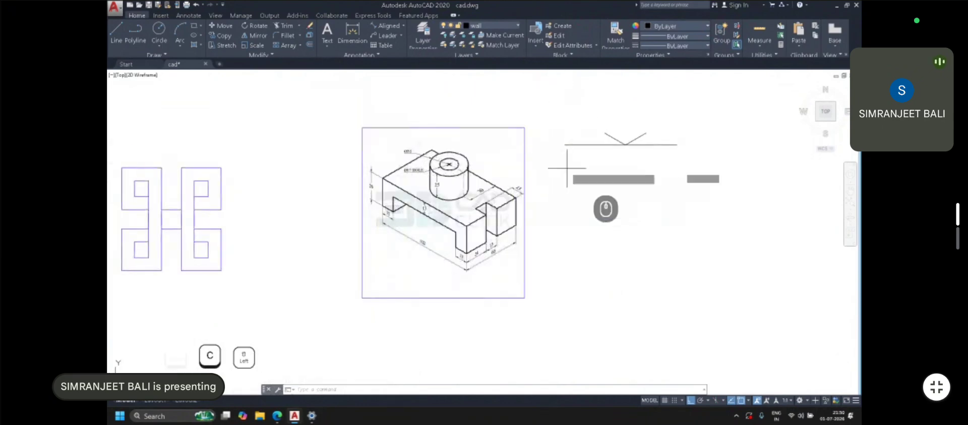
{"action": "left_click", "coordinate": [626, 145]}
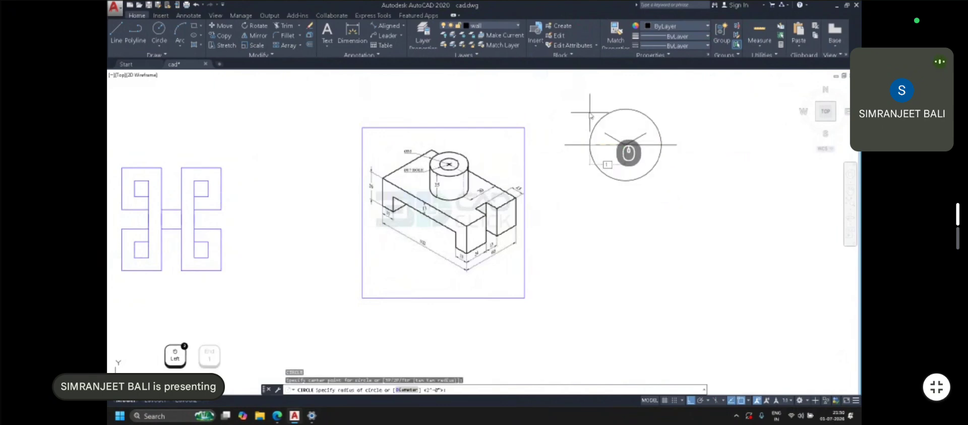
{"action": "type", "text": "102"}
{"action": "key", "text": "Return"}
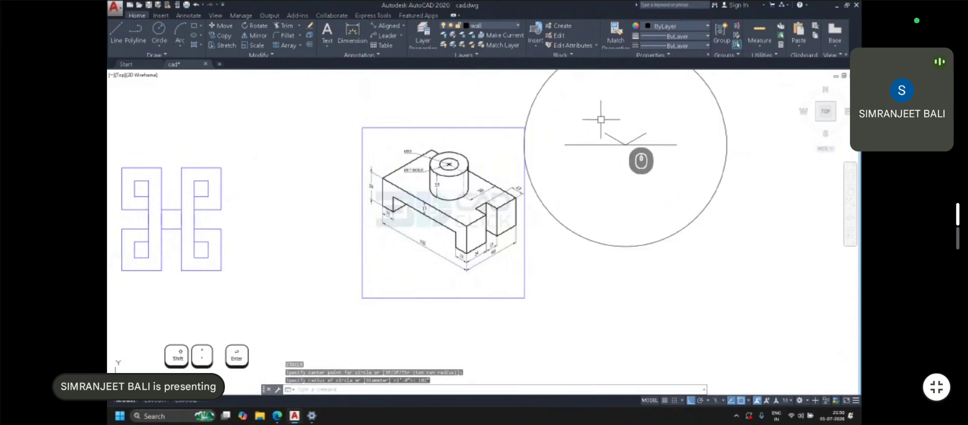
Extend the short inclined line that rises to the left out to the circle
{"action": "middle_click_drag", "start_coordinate": [598, 119], "coordinate": [598, 177]}
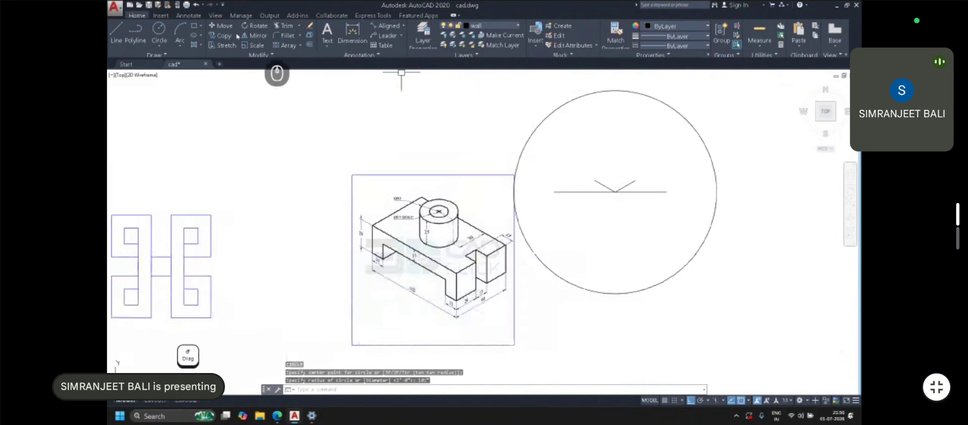
{"action": "left_click", "coordinate": [298, 26]}
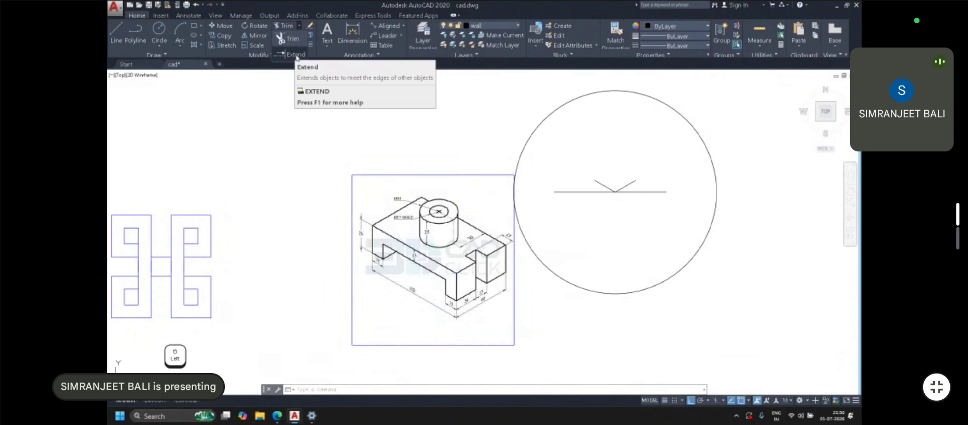
{"action": "left_click", "coordinate": [296, 55]}
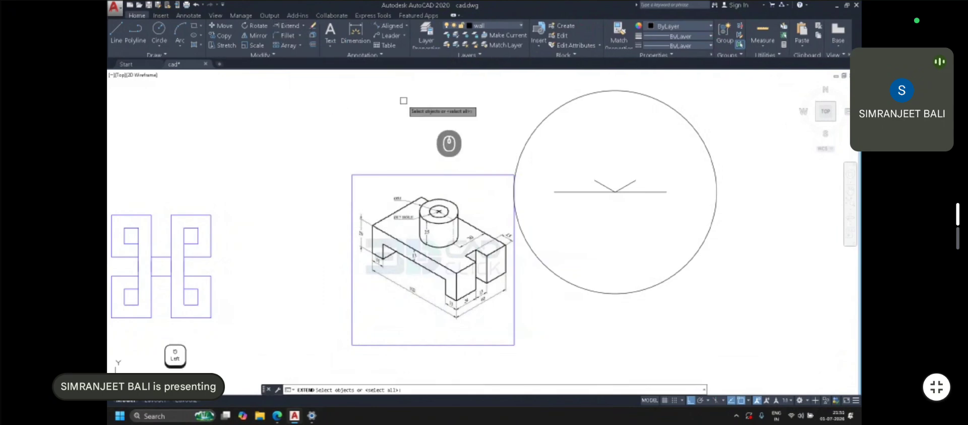
{"action": "middle_click_drag", "start_coordinate": [451, 273], "coordinate": [440, 297]}
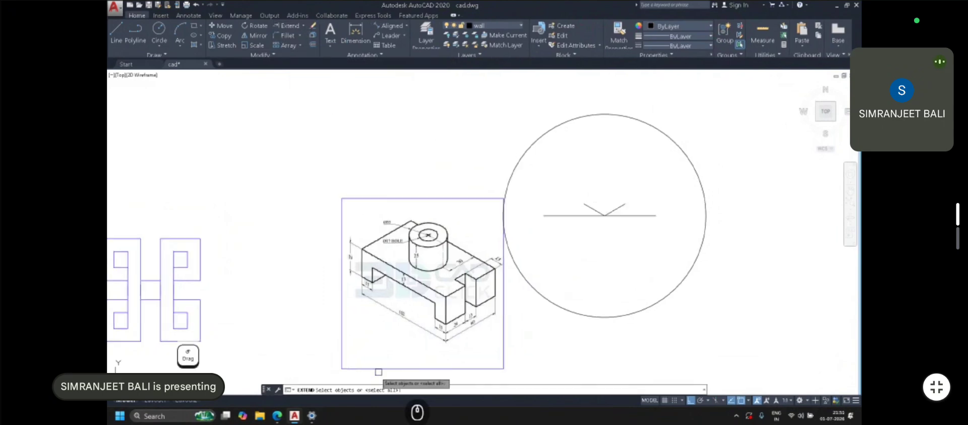
{"action": "left_click", "coordinate": [541, 136]}
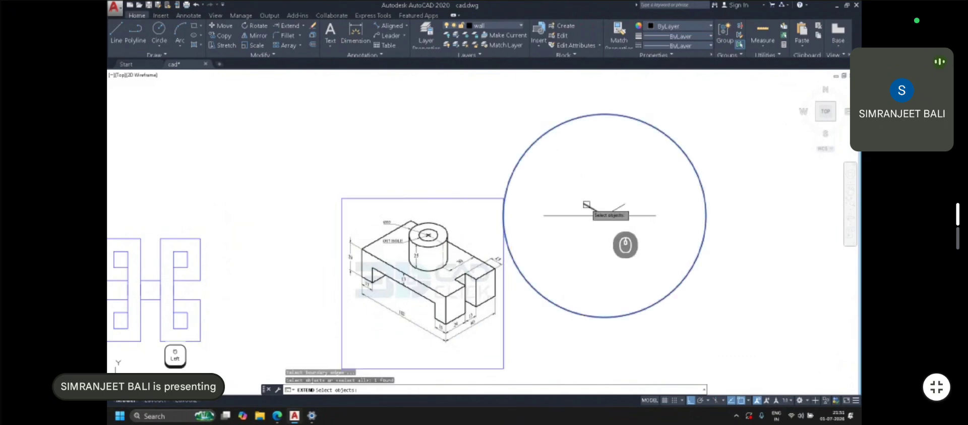
{"action": "key", "text": "Return"}
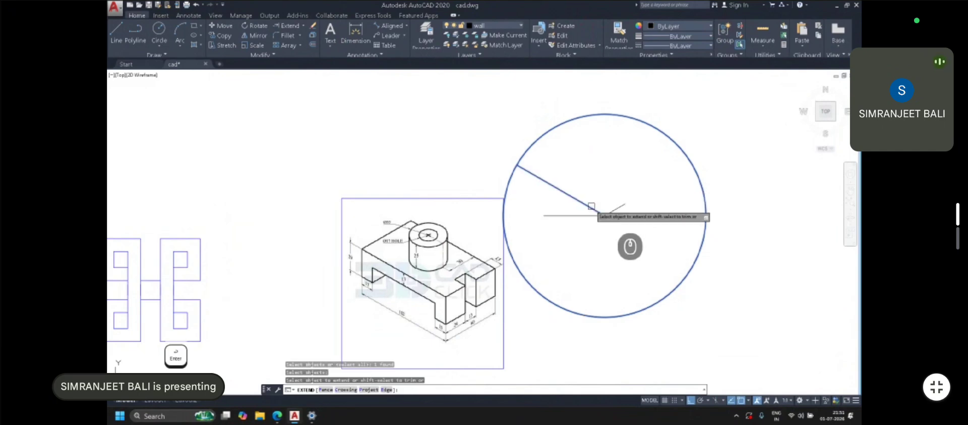
{"action": "left_click", "coordinate": [591, 206]}
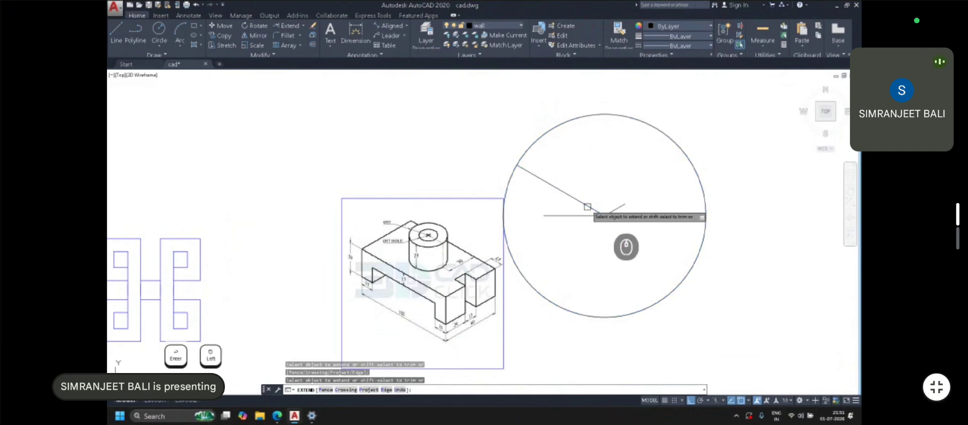
Delete the circle around the inclined lines
{"action": "right_click", "coordinate": [603, 177]}
{"action": "left_click", "coordinate": [598, 134]}
{"action": "left_click", "coordinate": [580, 100]}
{"action": "key", "text": "Delete"}
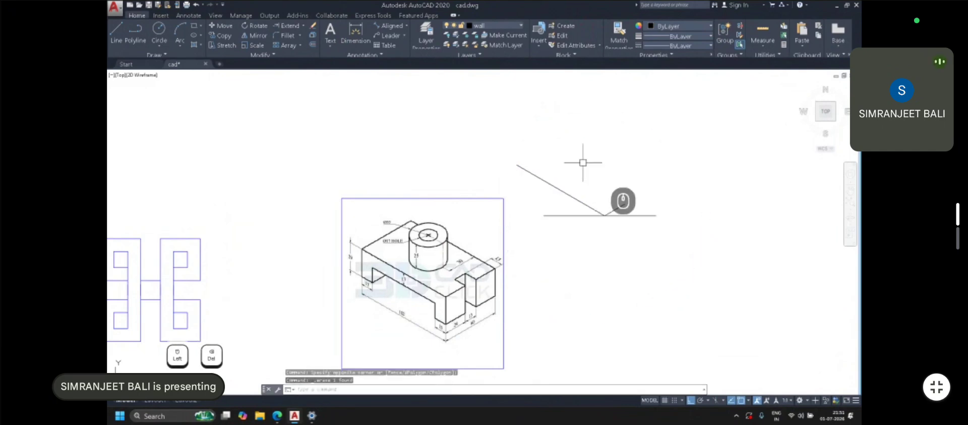
Measure the extended inclined line with an aligned dimension, and delete the dimension after checking it
{"action": "left_click", "coordinate": [398, 25]}
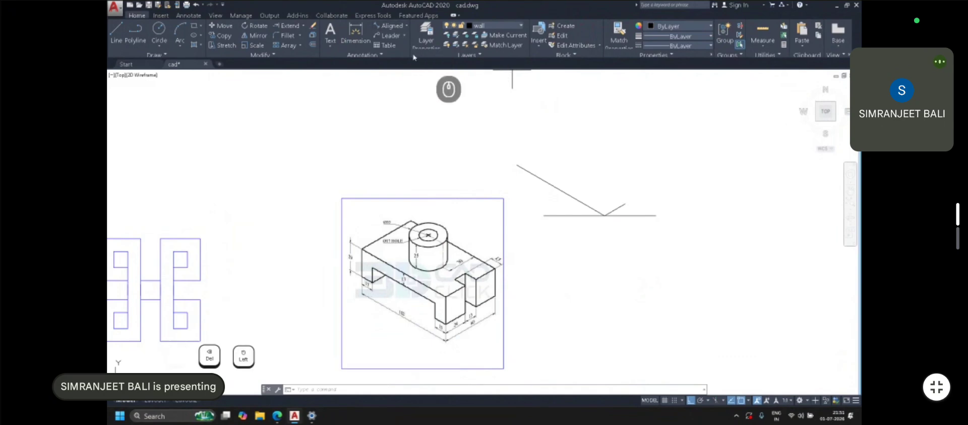
{"action": "left_click", "coordinate": [517, 165]}
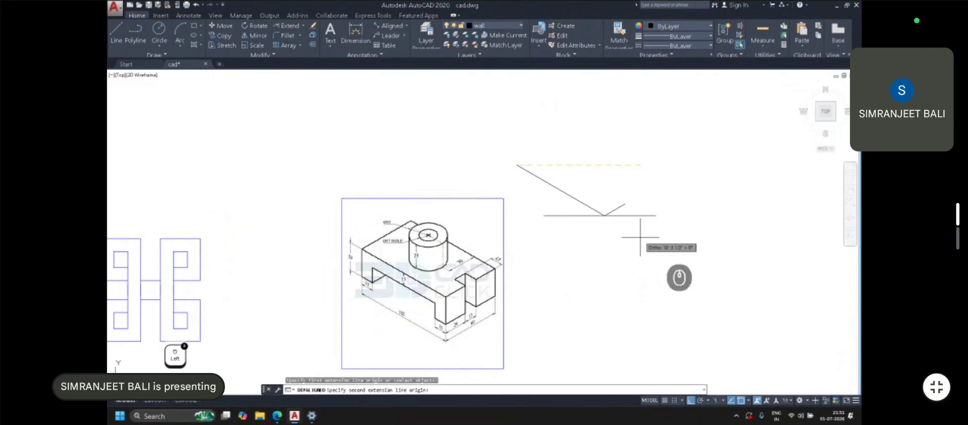
{"action": "left_click", "coordinate": [600, 216]}
{"action": "left_click", "coordinate": [555, 199]}
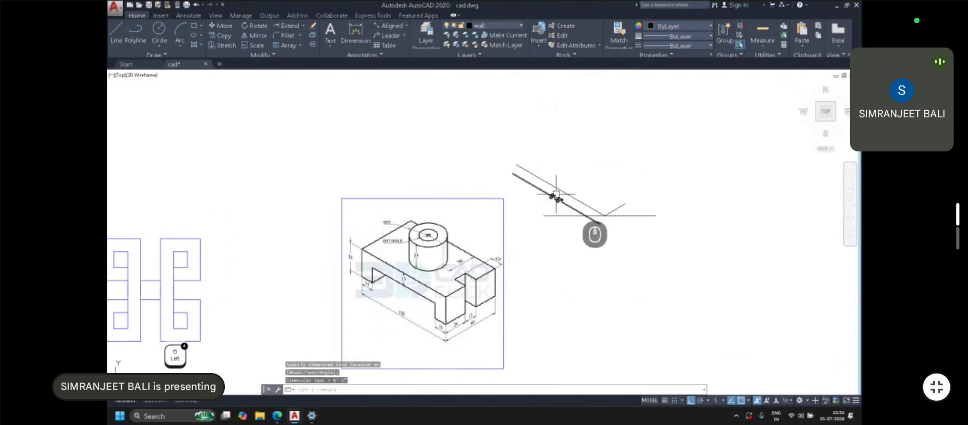
{"action": "left_click", "coordinate": [553, 193]}
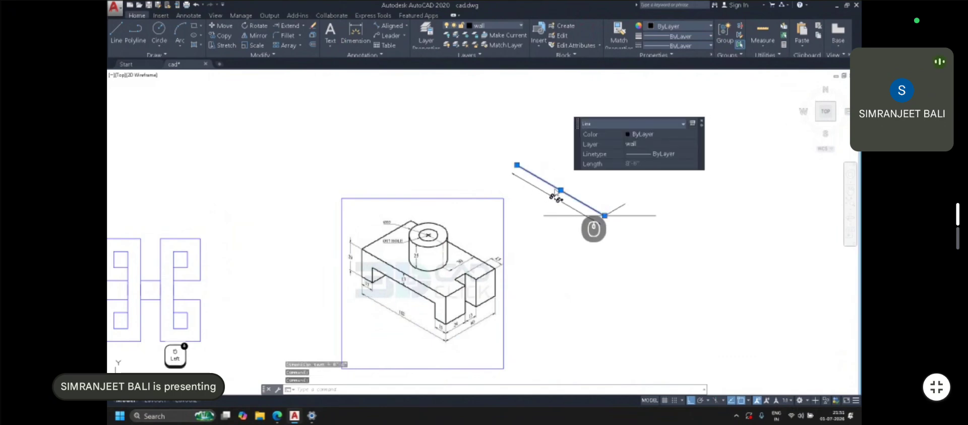
{"action": "key", "text": "Escape"}
{"action": "key", "text": "Escape"}
{"action": "left_click", "coordinate": [549, 194]}
{"action": "key", "text": "Delete"}
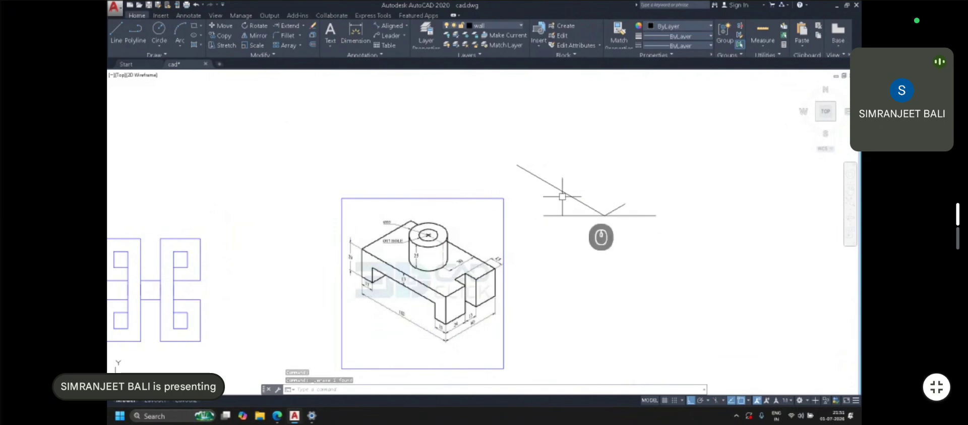
Copy the short inclined line from its lower end to the upper end of the long inclined line
{"action": "left_click", "coordinate": [621, 208]}
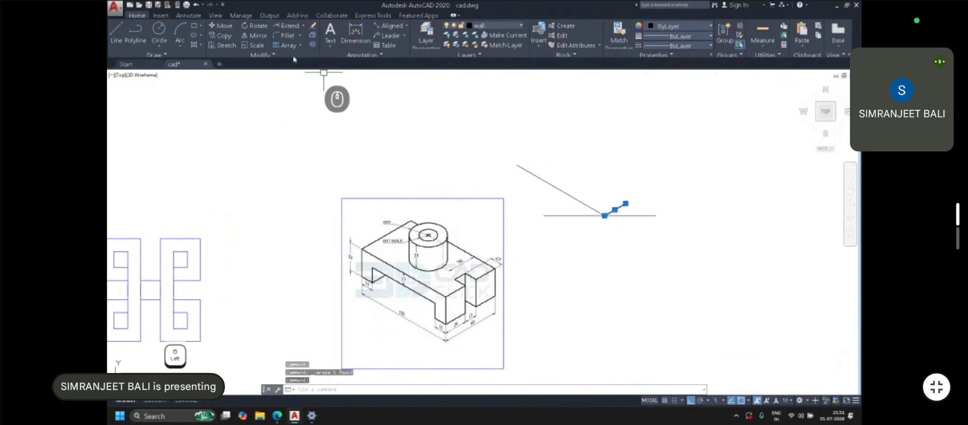
{"action": "left_click", "coordinate": [220, 36]}
{"action": "left_click", "coordinate": [618, 207]}
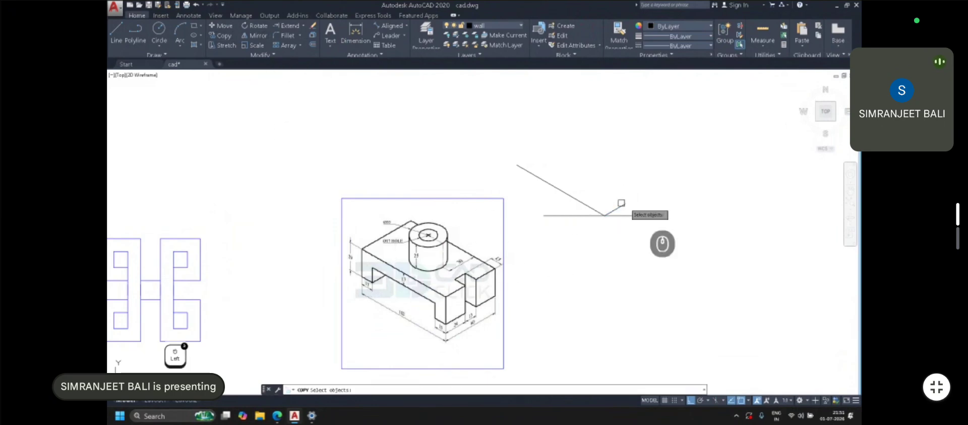
{"action": "key", "text": "space"}
{"action": "left_click", "coordinate": [607, 214]}
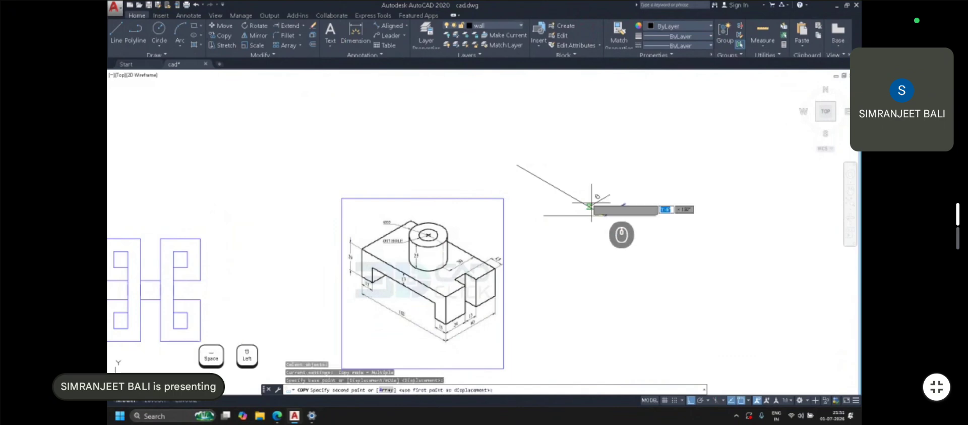
{"action": "left_click", "coordinate": [517, 164]}
{"action": "key", "text": "Escape"}
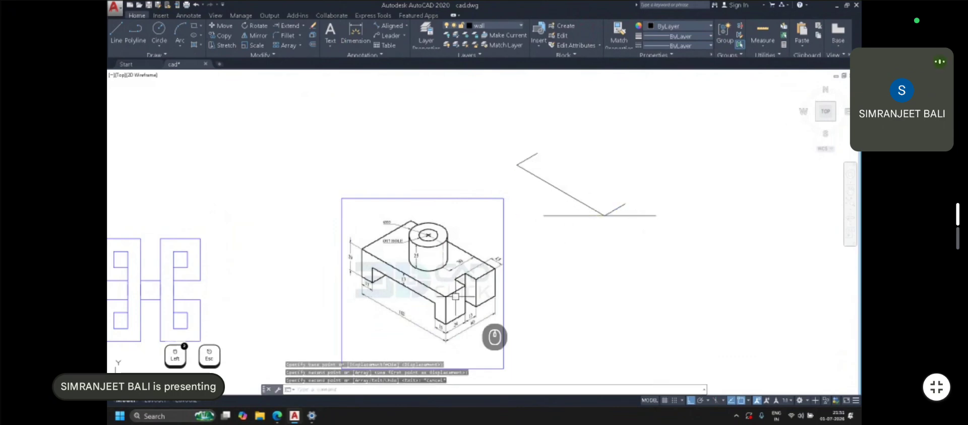
Draw a vertical line 29" upward from the upper end of the original short inclined line
{"action": "scroll", "coordinate": [457, 296], "scroll_direction": "up", "scroll_amount": 2}
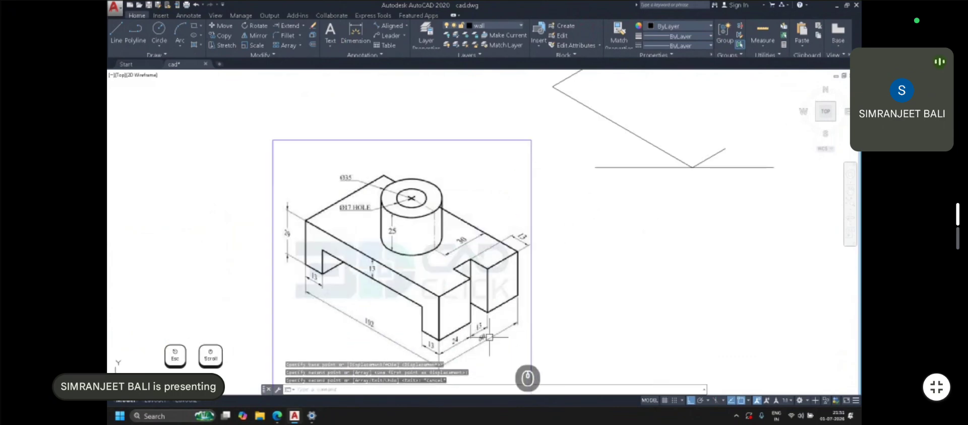
{"action": "middle_click_drag", "start_coordinate": [686, 187], "coordinate": [643, 205]}
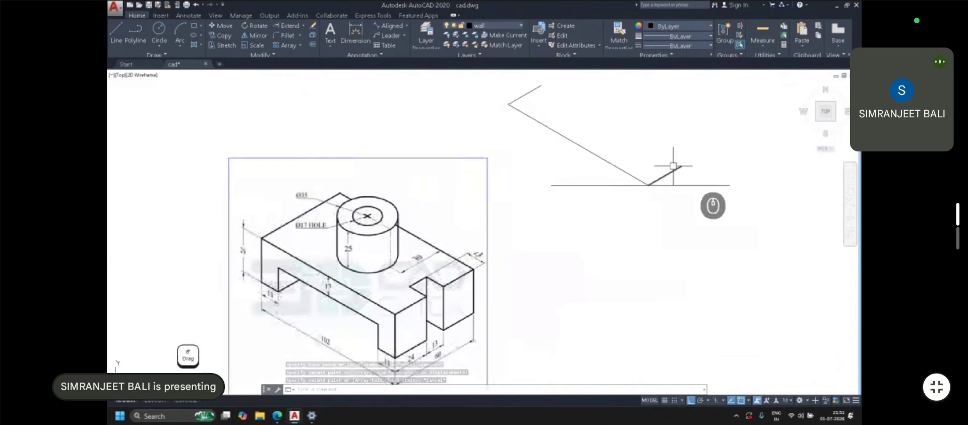
{"action": "left_click", "coordinate": [117, 31]}
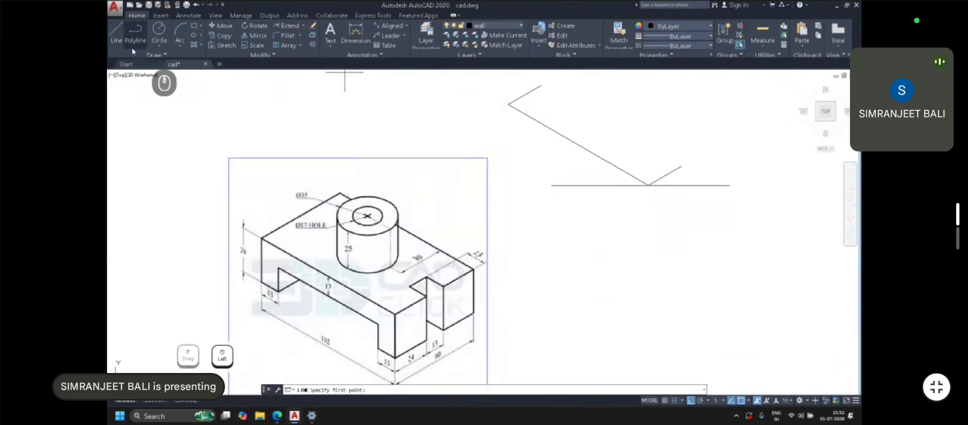
{"action": "left_click", "coordinate": [681, 165]}
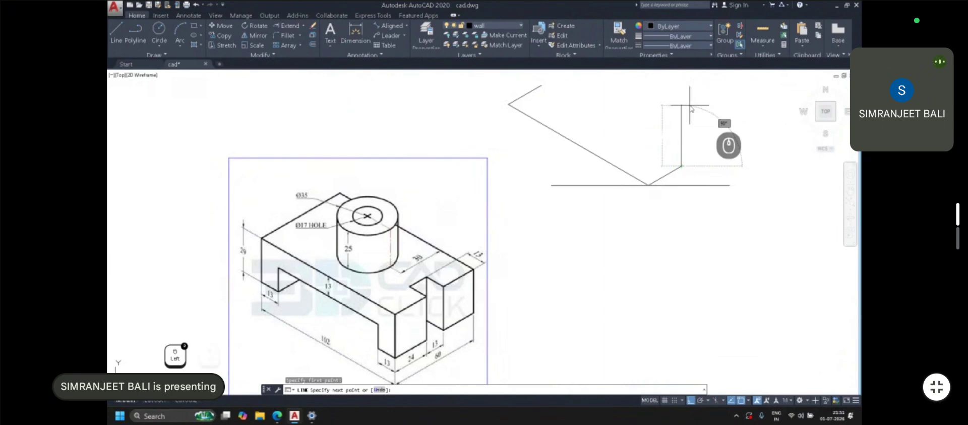
{"action": "key", "text": "Return"}
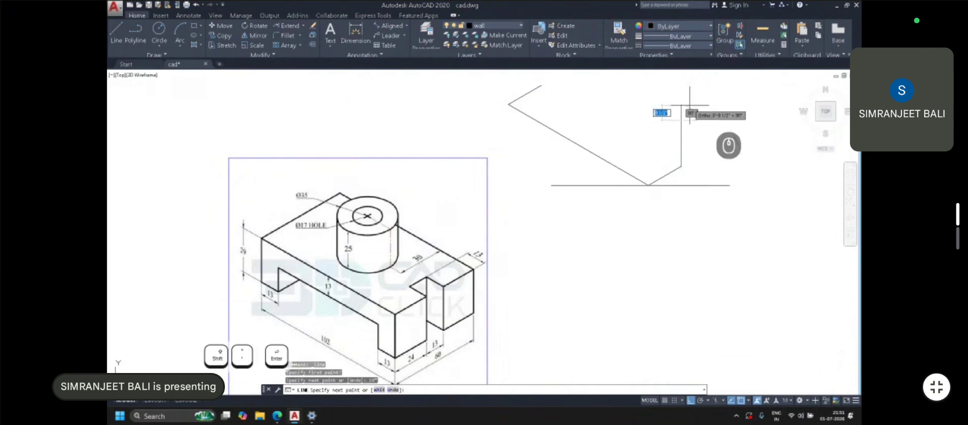
{"action": "key", "text": "Escape"}
Copy the vertical line by its top end to the upper end of the long inclined line so it hangs downward
{"action": "left_click", "coordinate": [681, 145]}
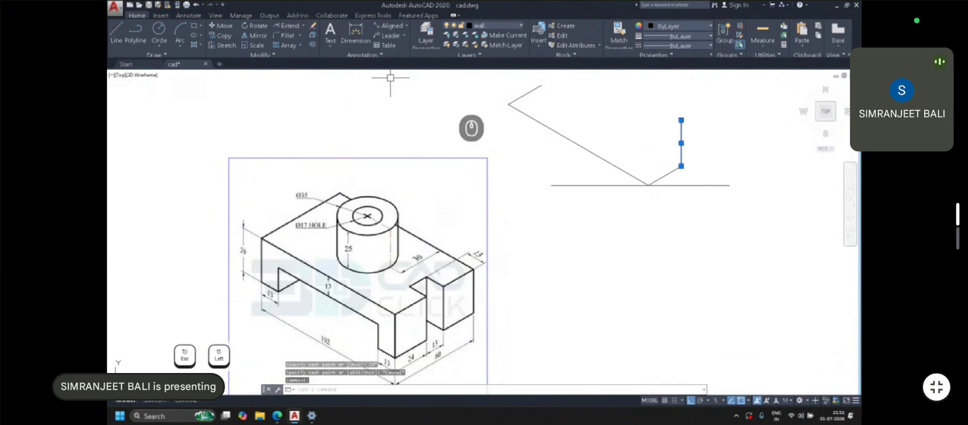
{"action": "left_click", "coordinate": [221, 35]}
{"action": "left_click", "coordinate": [681, 120]}
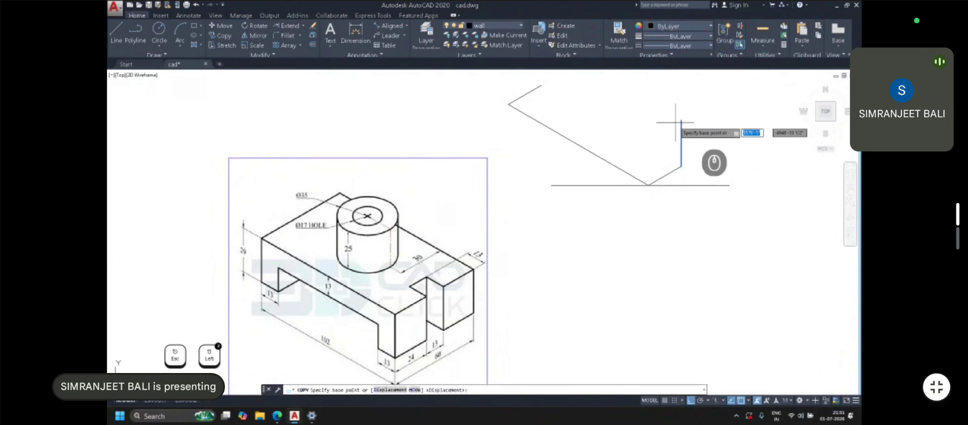
{"action": "left_click", "coordinate": [508, 103]}
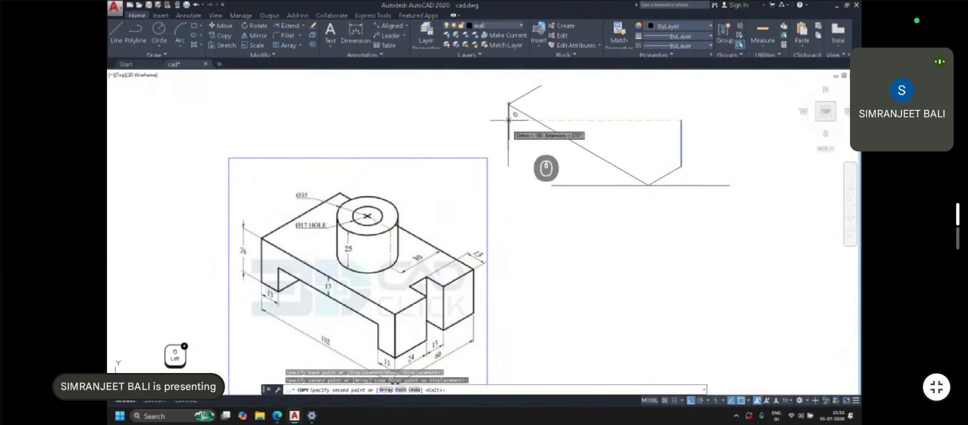
{"action": "key", "text": "Escape"}
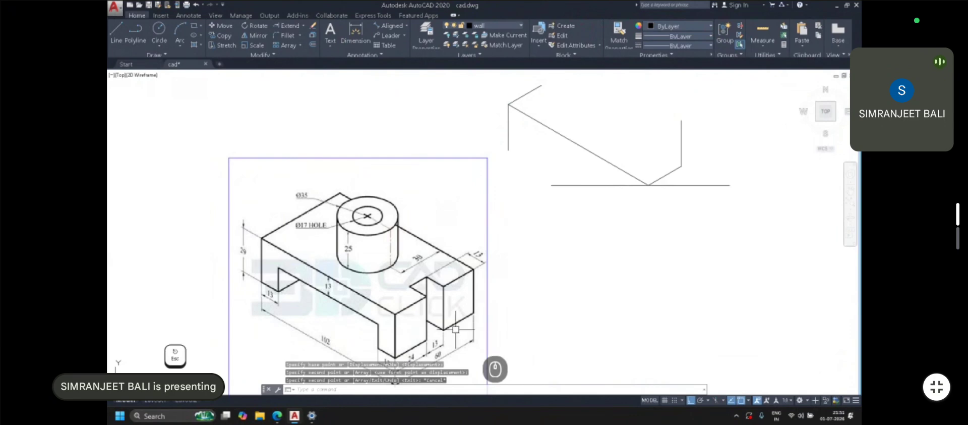
Offset the right-hand vertical line 13" outward to the right
{"action": "middle_click_drag", "start_coordinate": [455, 329], "coordinate": [452, 306]}
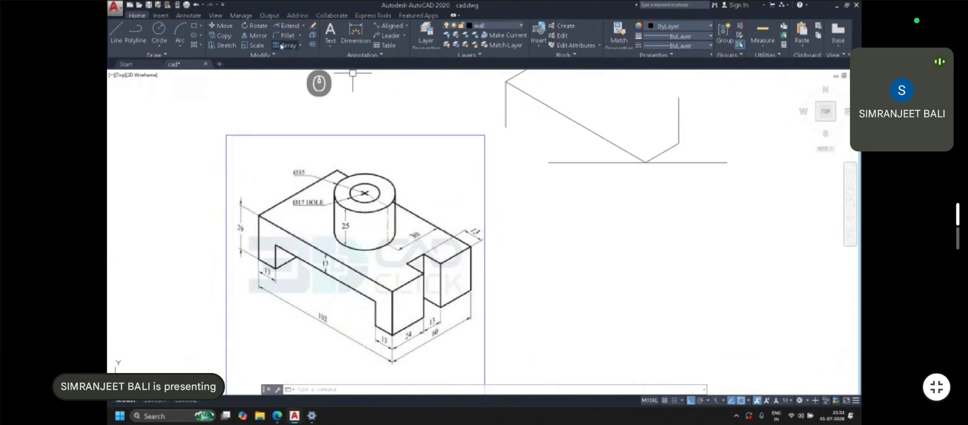
{"action": "left_click", "coordinate": [313, 45]}
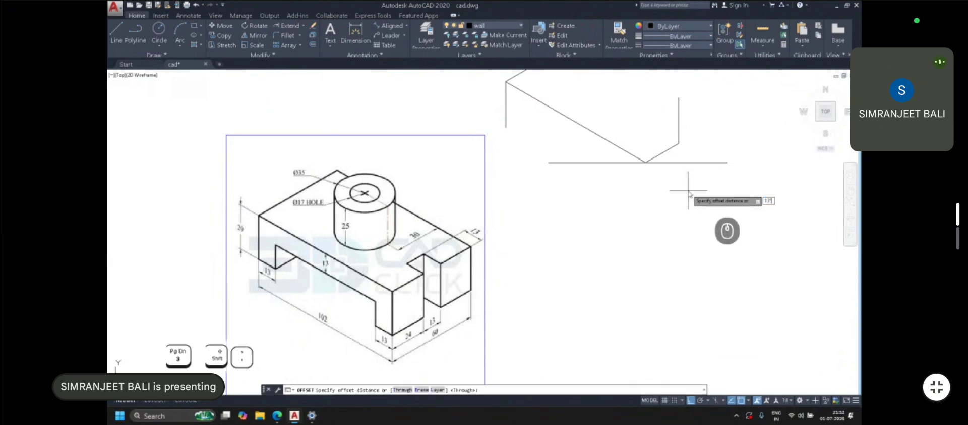
{"action": "type", "text": "13"}
{"action": "key", "text": "Return"}
{"action": "left_click", "coordinate": [681, 104]}
{"action": "left_click", "coordinate": [692, 92]}
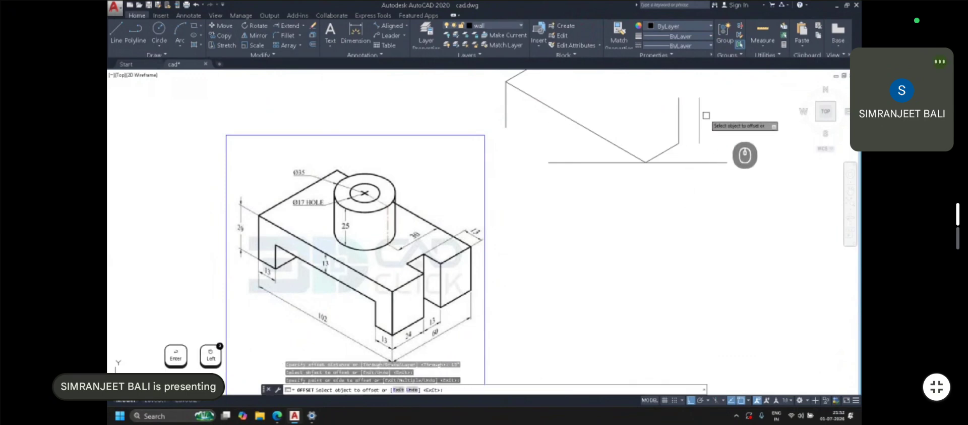
{"action": "key", "text": "Escape"}
Extend the short inclined line at the lower junction to the offset vertical line
{"action": "middle_click_drag", "start_coordinate": [677, 126], "coordinate": [668, 145]}
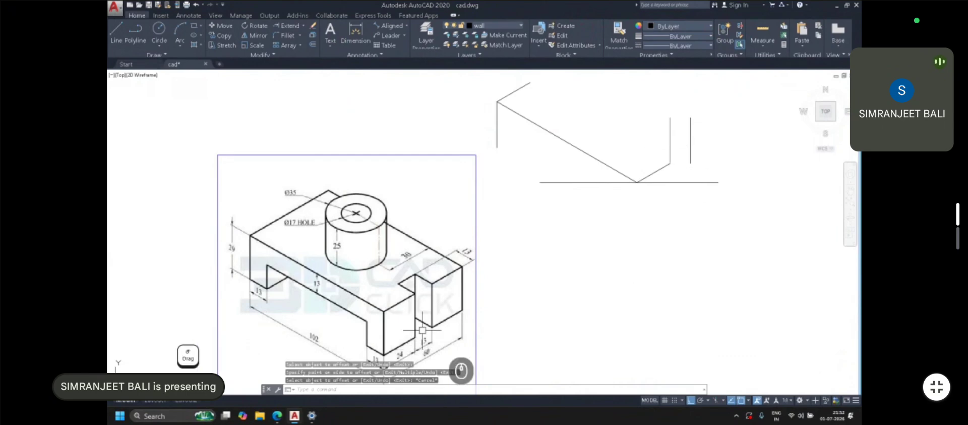
{"action": "right_click", "coordinate": [622, 183]}
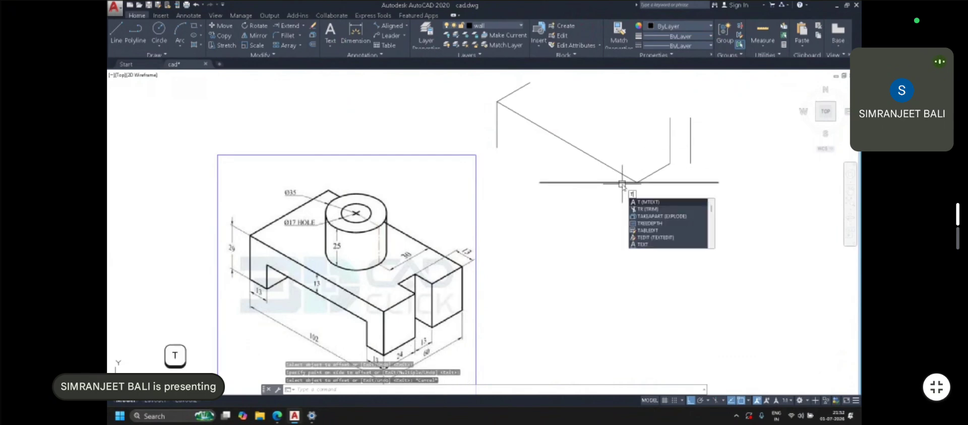
{"action": "key", "text": "Escape"}
{"action": "left_click", "coordinate": [287, 25]}
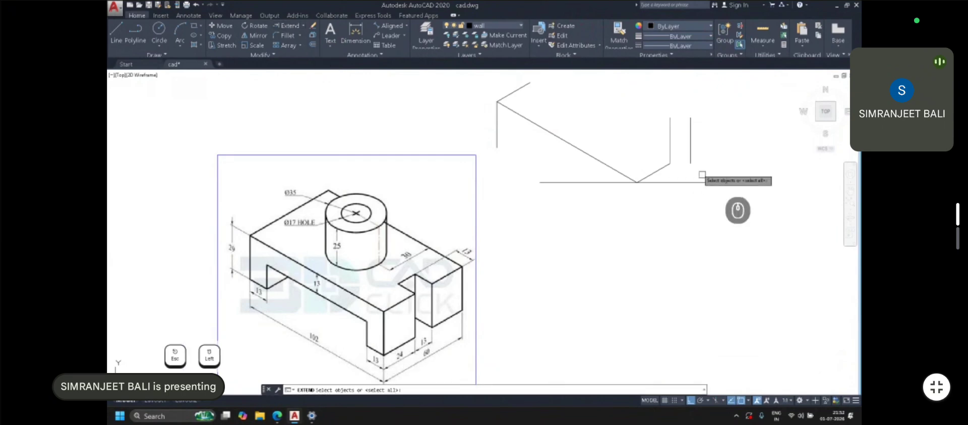
{"action": "left_click", "coordinate": [690, 144]}
{"action": "key", "text": "space"}
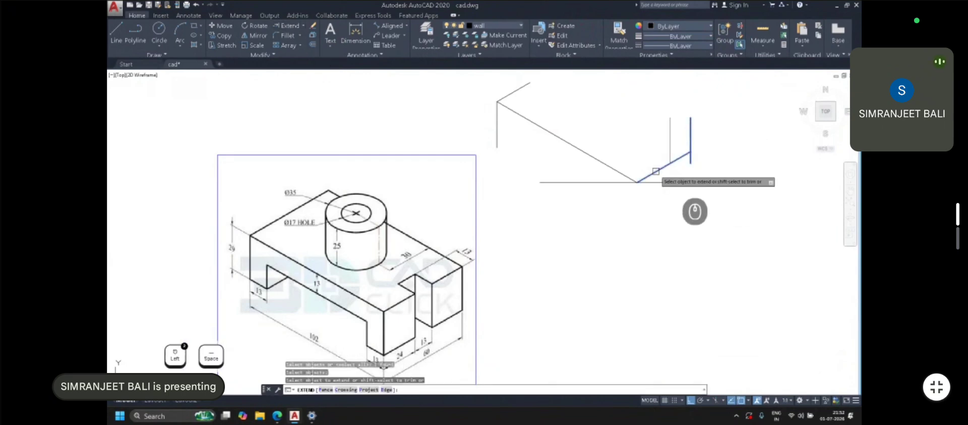
{"action": "left_click", "coordinate": [665, 166]}
{"action": "key", "text": "Escape"}
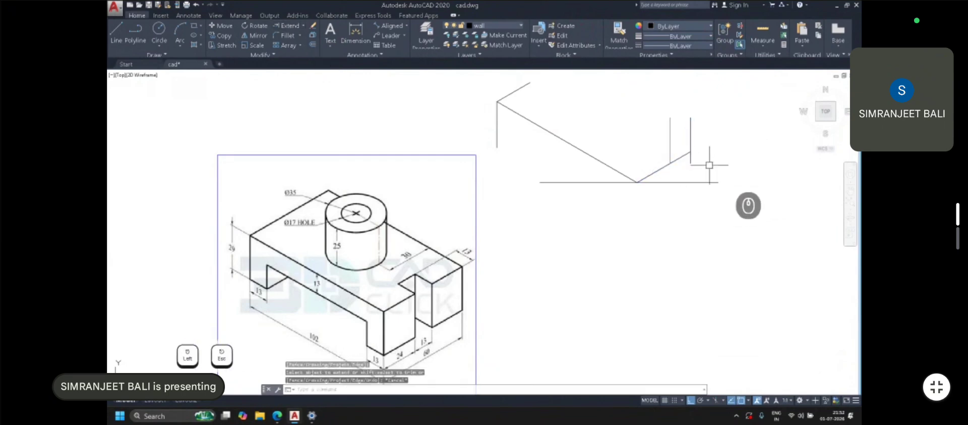
Trim the part of the outer right vertical line that hangs below the short inclined line
{"action": "left_click", "coordinate": [303, 25]}
{"action": "left_click", "coordinate": [288, 35]}
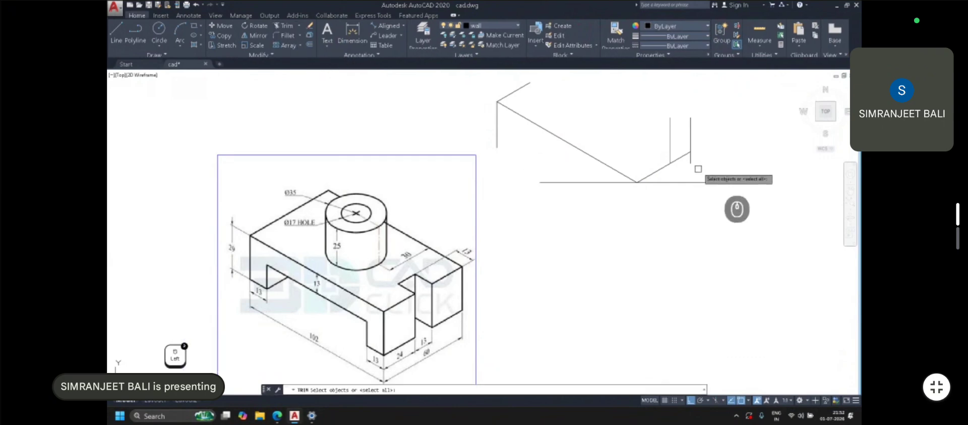
{"action": "left_click", "coordinate": [680, 156]}
{"action": "key", "text": "space"}
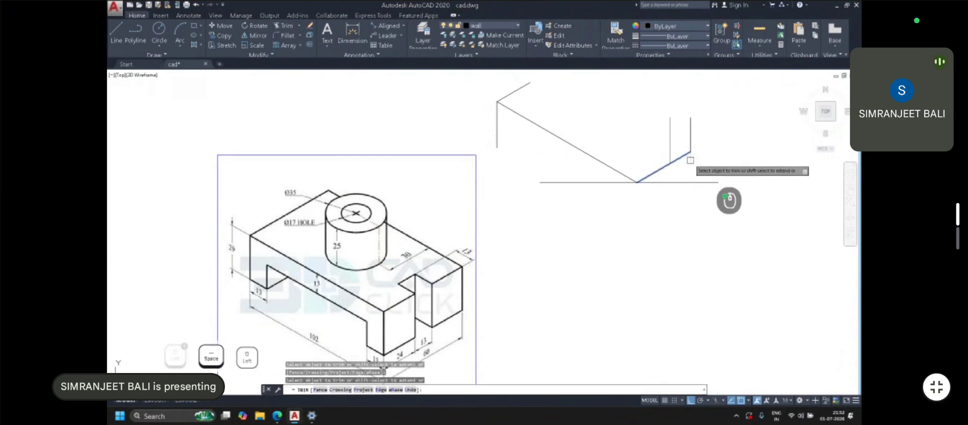
{"action": "key", "text": "Escape"}
{"action": "key", "text": "Escape"}
{"action": "key", "text": "Escape"}
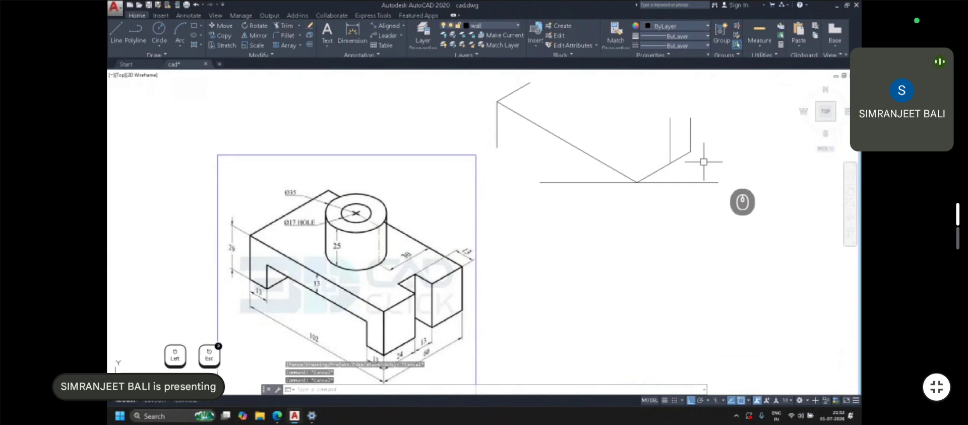
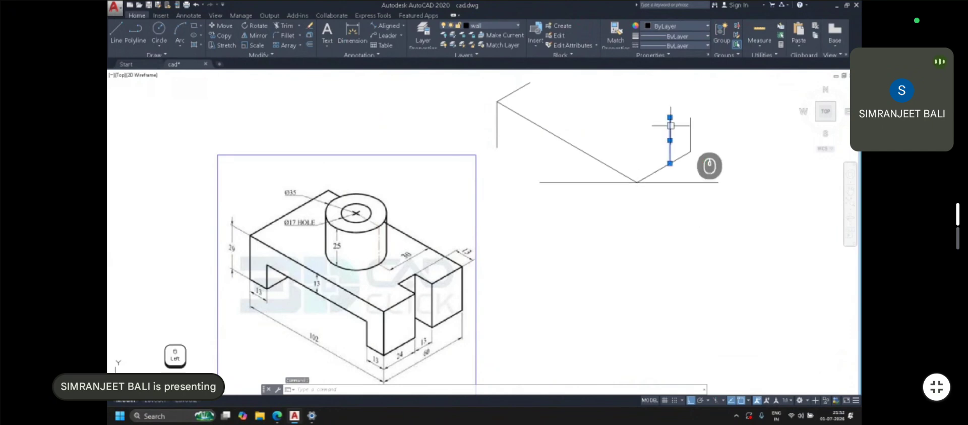
{"action": "key", "text": "Escape"}
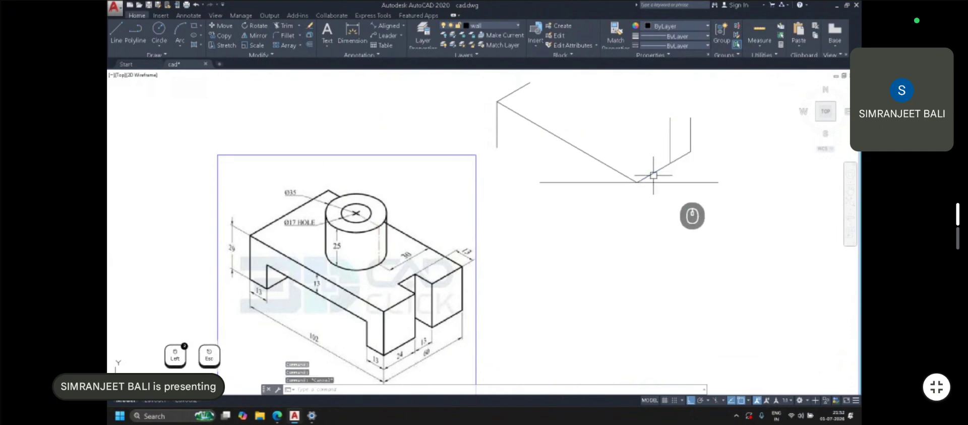
Copy the short inclined line from the foot of the inner vertical line to that vertical's top end
{"action": "left_click", "coordinate": [648, 176]}
{"action": "left_click", "coordinate": [220, 35]}
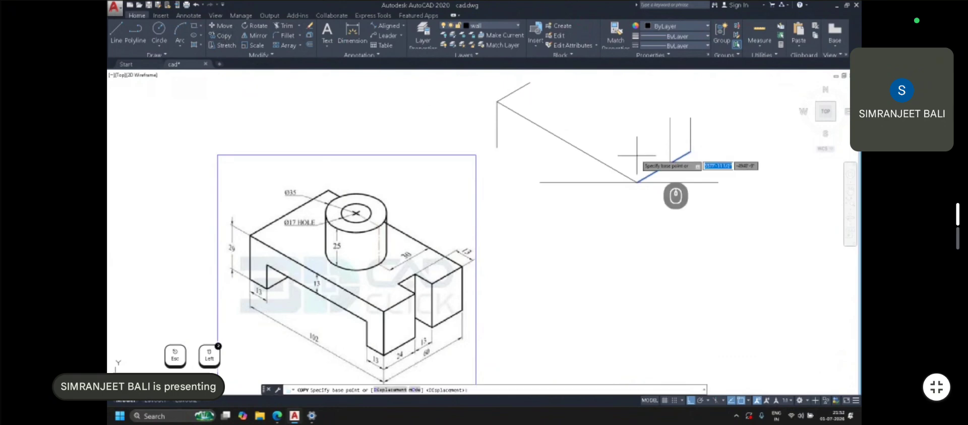
{"action": "left_click", "coordinate": [670, 163]}
{"action": "left_click", "coordinate": [670, 117]}
{"action": "key", "text": "Escape"}
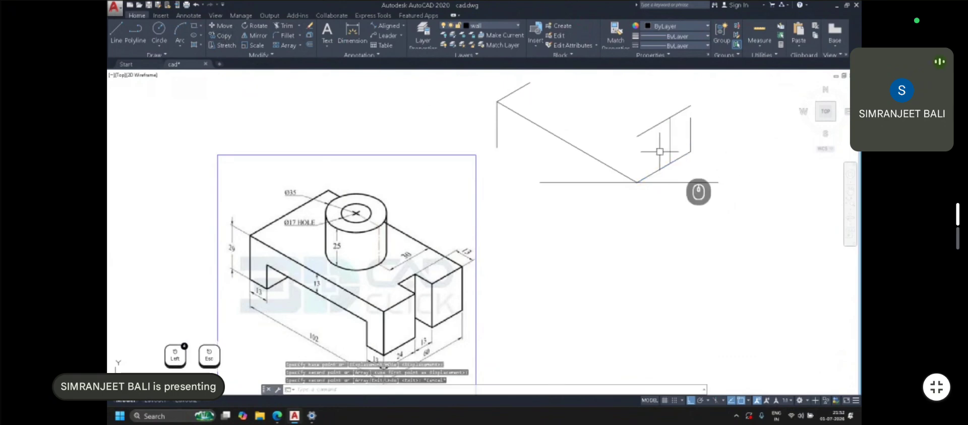
Move the inner vertical and the copied inclined line down onto the original short inclined line, and erase the overlapping duplicate
{"action": "middle_click_drag", "start_coordinate": [456, 287], "coordinate": [459, 262]}
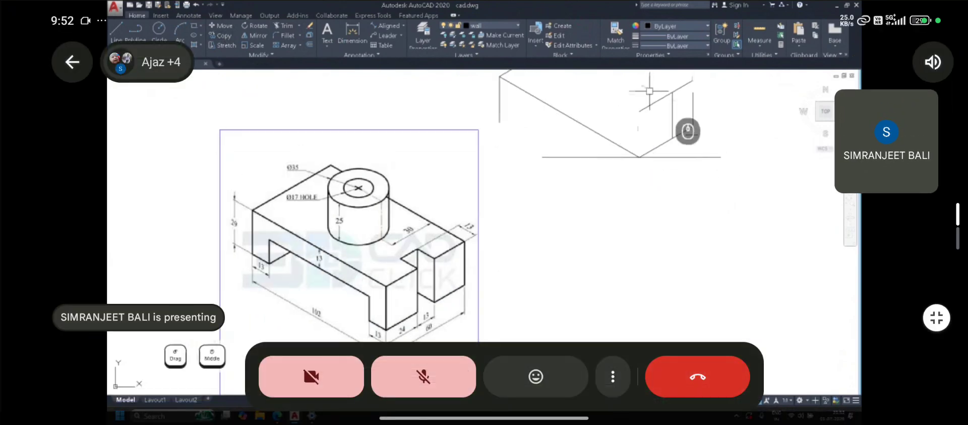
{"action": "left_click", "coordinate": [663, 101]}
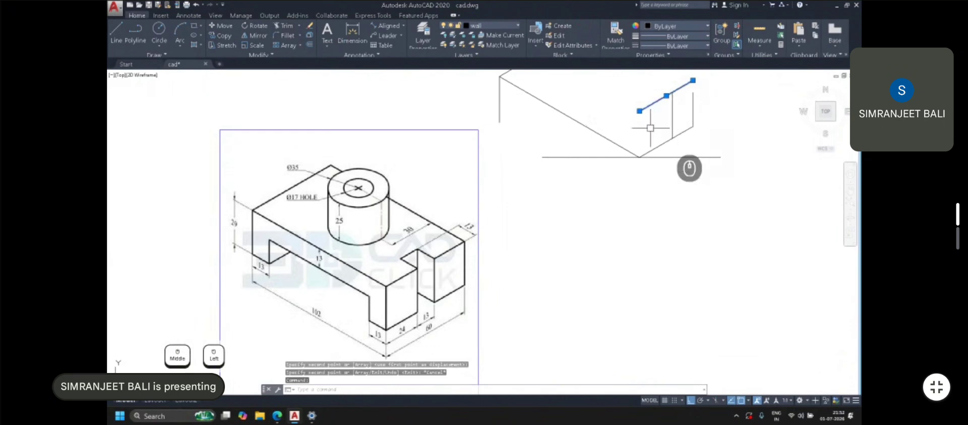
{"action": "key", "text": "Escape"}
{"action": "left_click", "coordinate": [672, 115]}
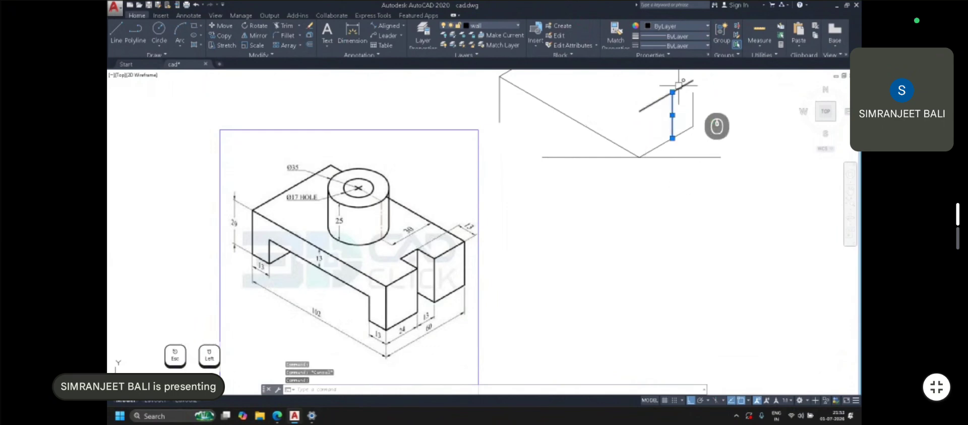
{"action": "type", "text": "m"}
{"action": "key", "text": "space"}
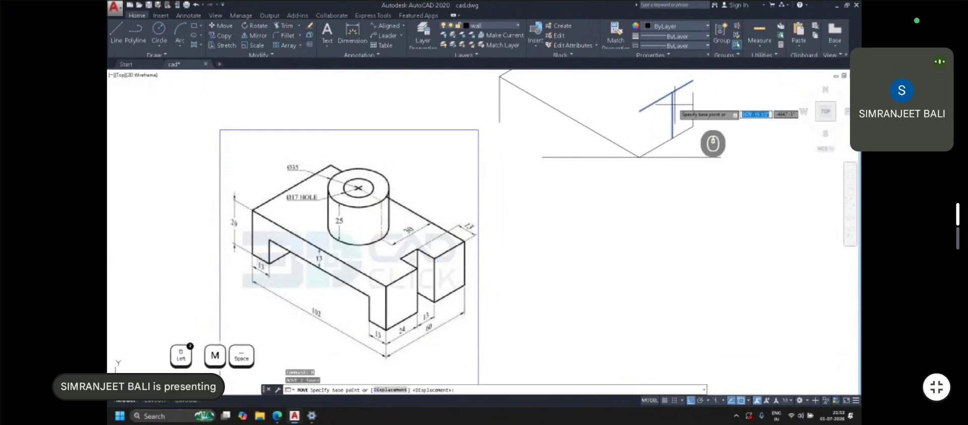
{"action": "left_click", "coordinate": [673, 94]}
{"action": "left_click", "coordinate": [685, 126]}
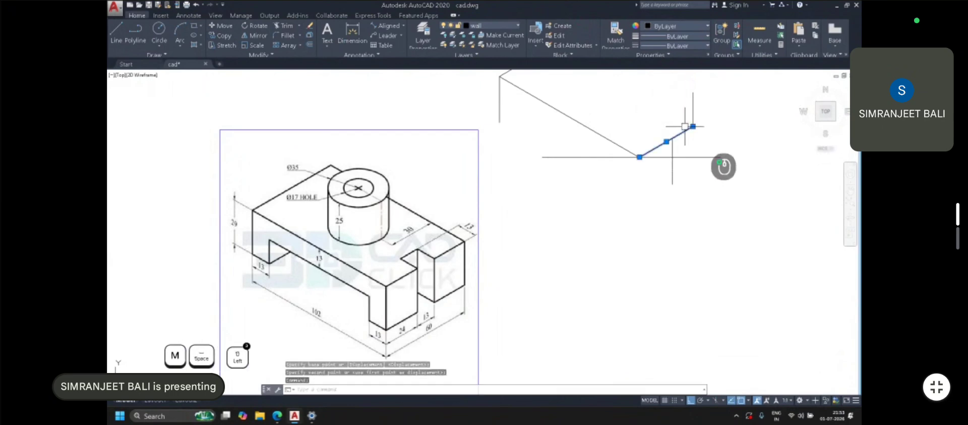
Trim the part of the short inclined line that extends beyond the inner vertical line
{"action": "type", "text": "tr"}
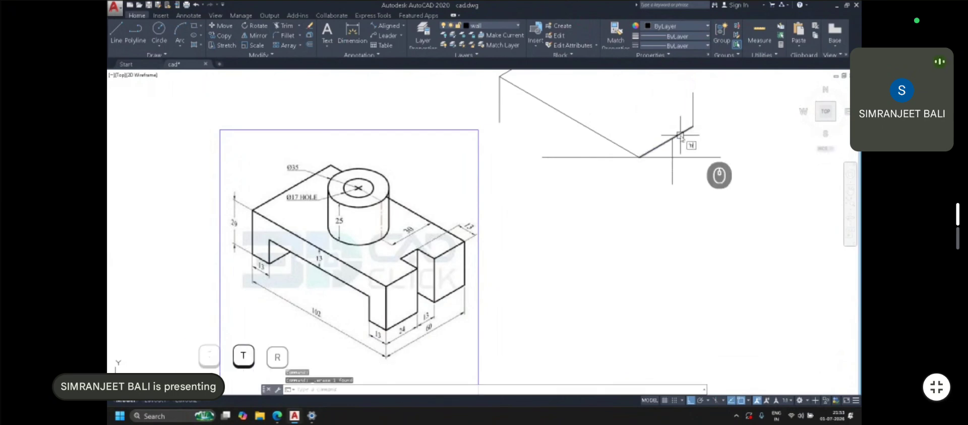
{"action": "key", "text": "space"}
{"action": "key", "text": "space"}
{"action": "left_click", "coordinate": [680, 135]}
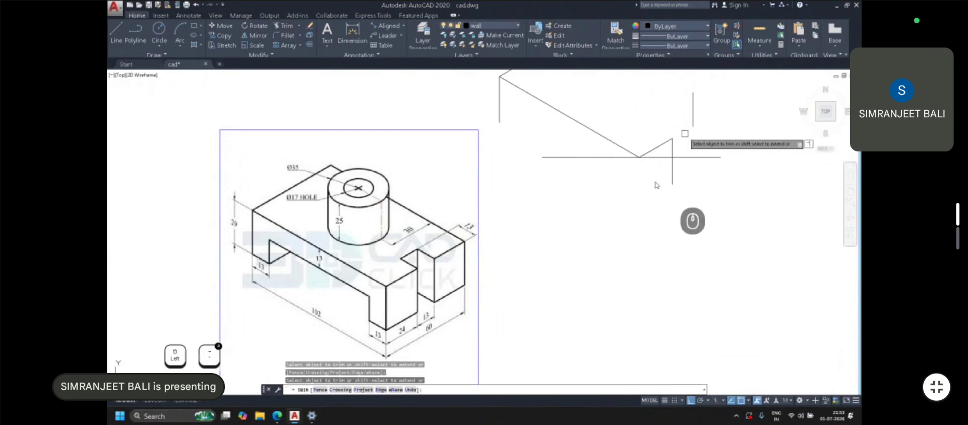
{"action": "key", "text": "Escape"}
{"action": "key", "text": "Escape"}
{"action": "key", "text": "Escape"}
Copy the vertical line by its top end to the junction of the inclined lines, and delete the horizontal reference line
{"action": "left_click", "coordinate": [672, 169]}
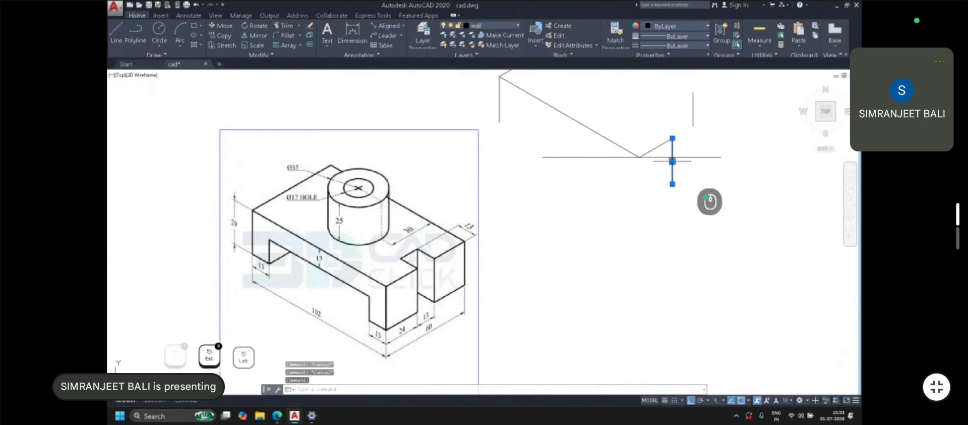
{"action": "left_click", "coordinate": [219, 37]}
{"action": "left_click", "coordinate": [672, 160]}
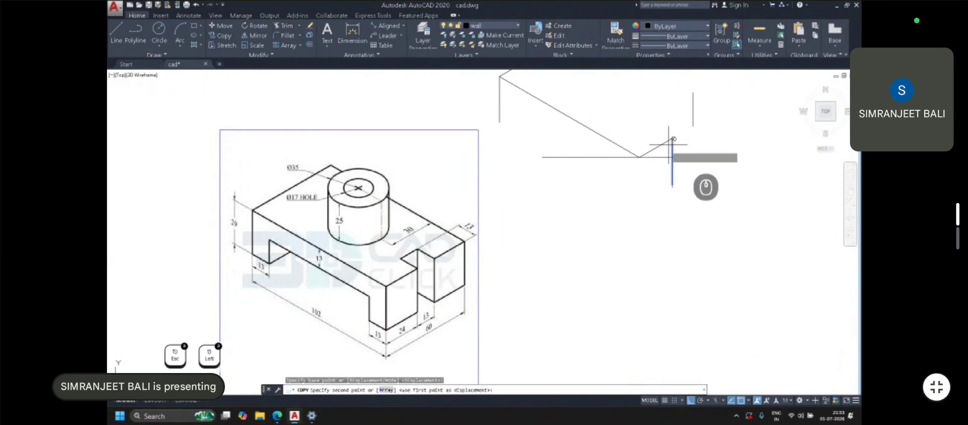
{"action": "left_click", "coordinate": [639, 157]}
{"action": "key", "text": "Escape"}
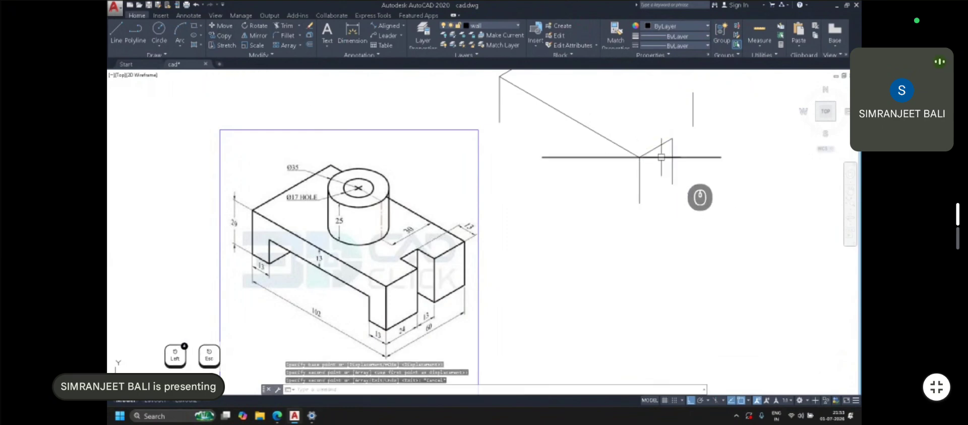
{"action": "left_click", "coordinate": [661, 156]}
{"action": "key", "text": "Delete"}
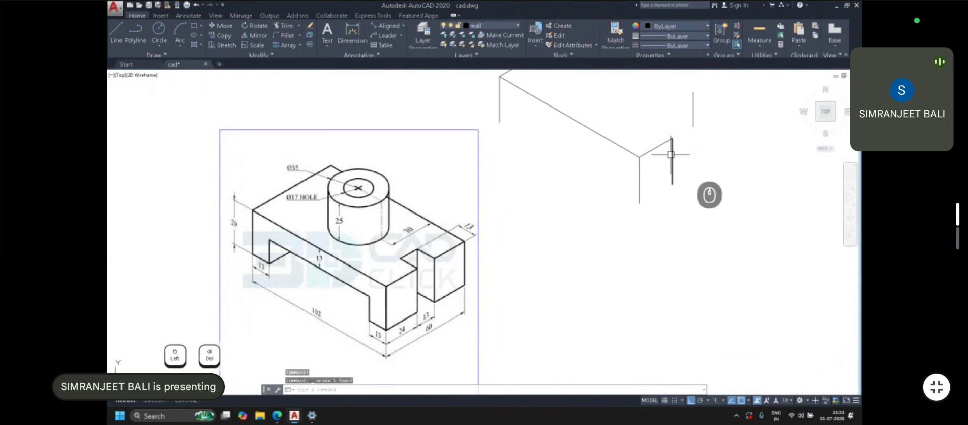
Copy the long inclined line from the lower junction to the upper end of the short inclined line
{"action": "middle_click_drag", "start_coordinate": [671, 155], "coordinate": [661, 162]}
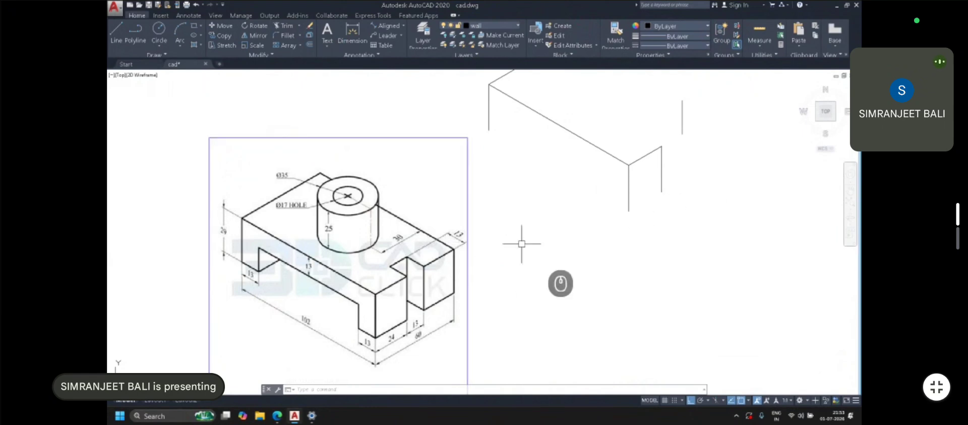
{"action": "left_click", "coordinate": [621, 163]}
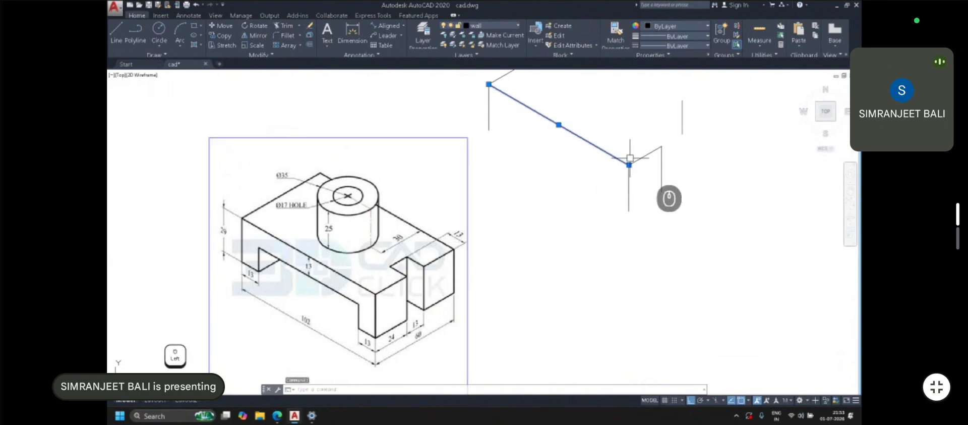
{"action": "left_click", "coordinate": [220, 36]}
{"action": "left_click", "coordinate": [629, 164]}
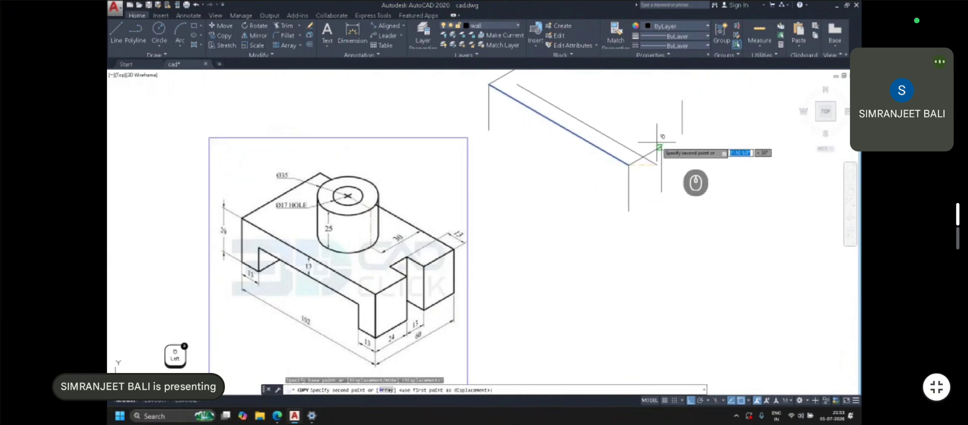
{"action": "key", "text": "Escape"}
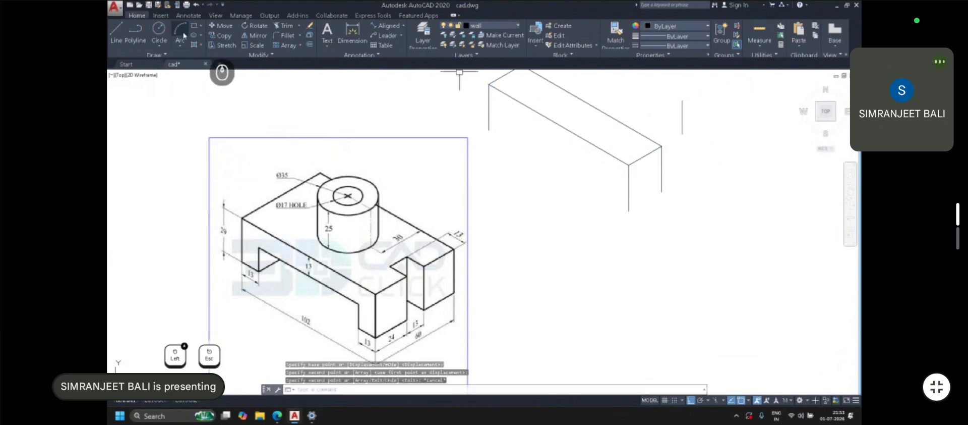
Draw a circle of 13" radius centred on the upper end of the short inclined line
{"action": "left_click", "coordinate": [159, 32]}
{"action": "left_click", "coordinate": [661, 146]}
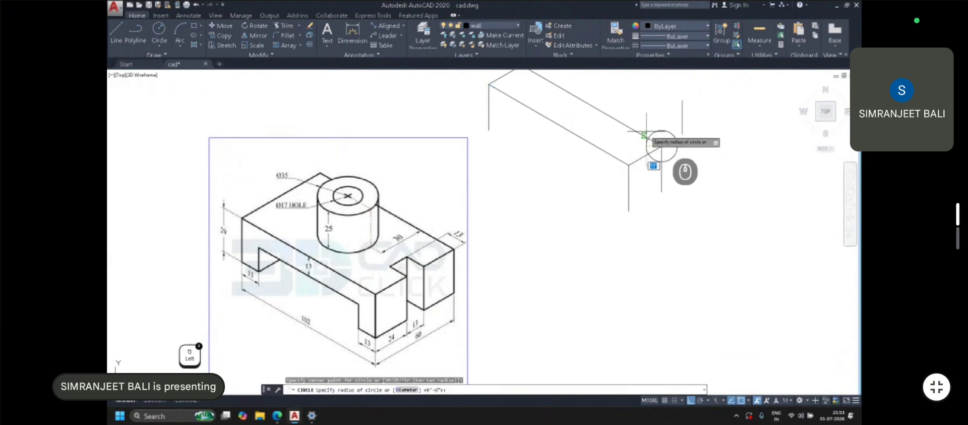
{"action": "key", "text": "Return"}
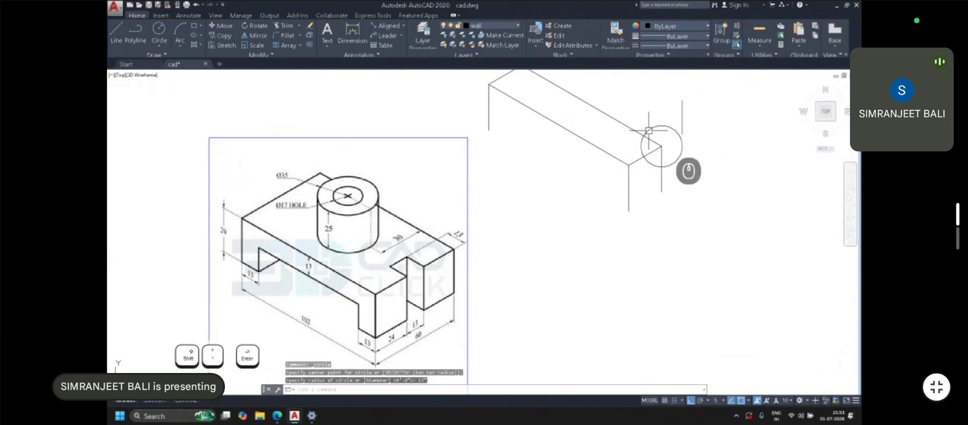
Trim the copied long inclined line outside the circle, and delete the circle
{"action": "left_click", "coordinate": [285, 26]}
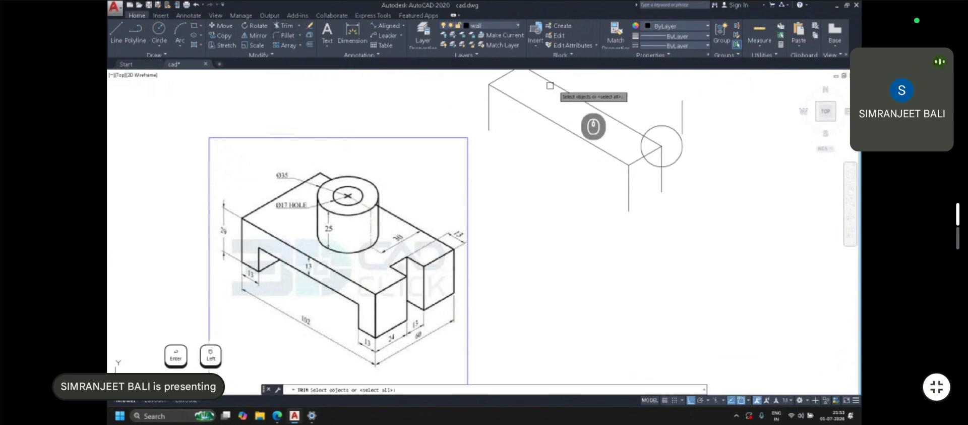
{"action": "right_click", "coordinate": [637, 122]}
{"action": "left_click", "coordinate": [634, 124]}
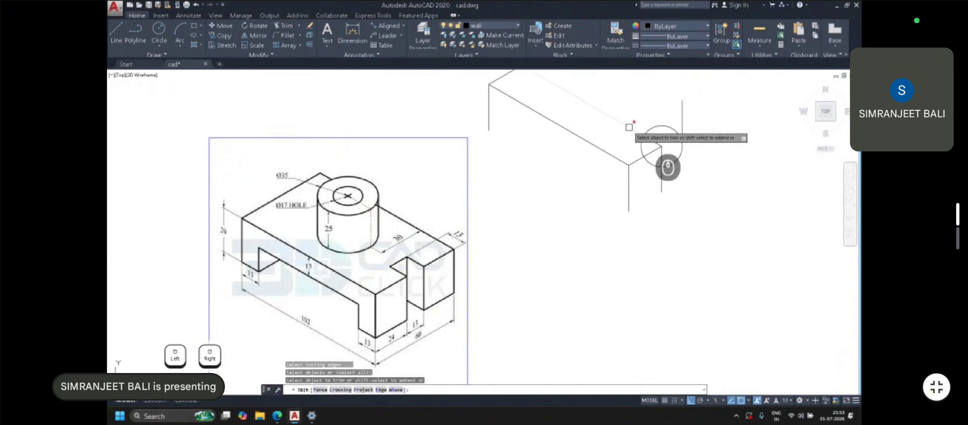
{"action": "left_click", "coordinate": [686, 172]}
{"action": "key", "text": "Delete"}
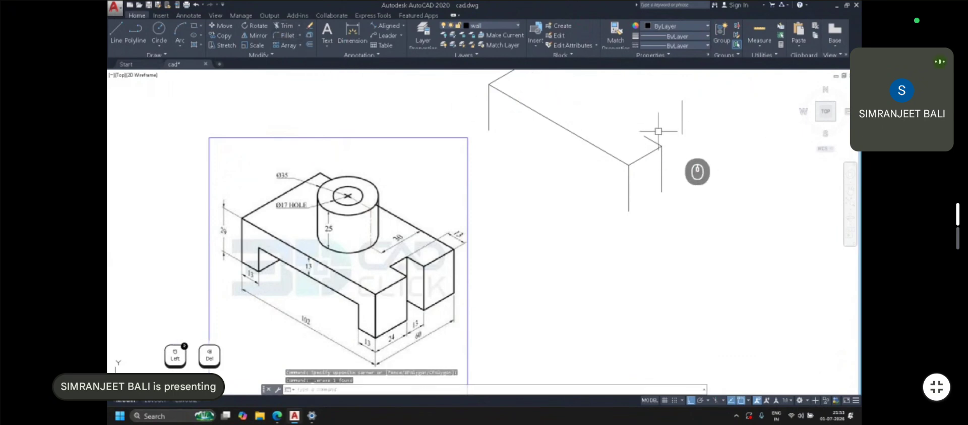
{"action": "left_click", "coordinate": [656, 140]}
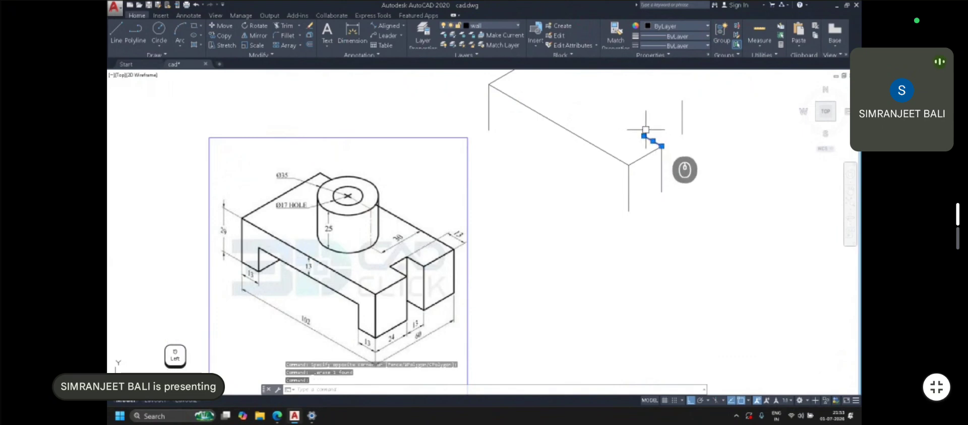
{"action": "key", "text": "F1"}
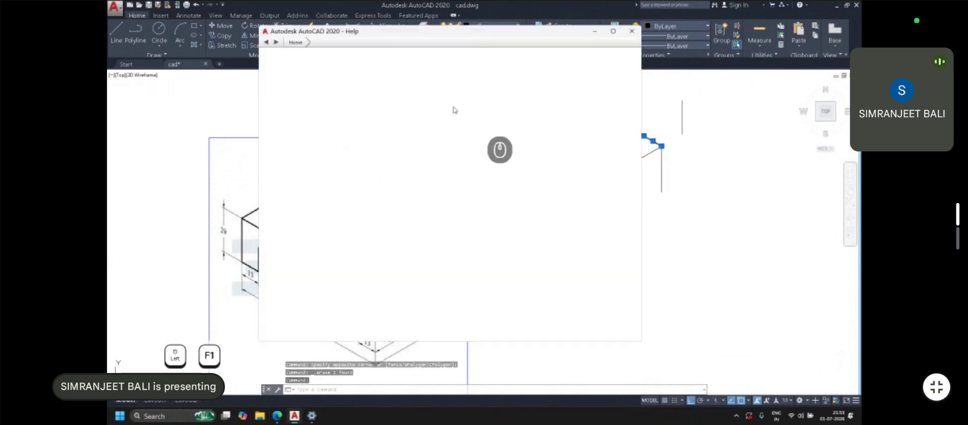
{"action": "left_click", "coordinate": [632, 32]}
{"action": "key", "text": "Escape"}
{"action": "key", "text": "Escape"}
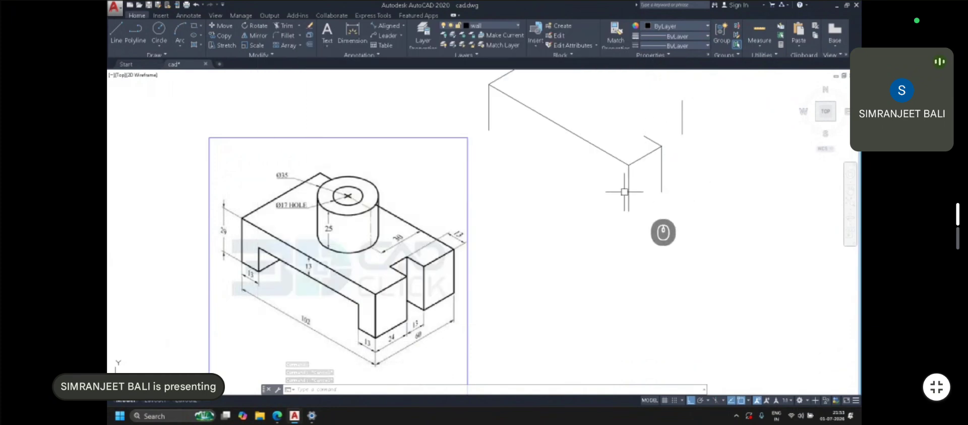
{"action": "left_click", "coordinate": [116, 36]}
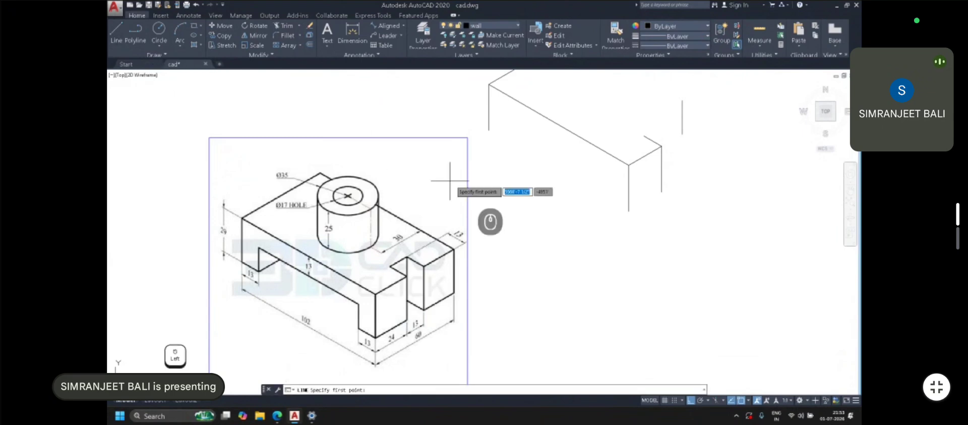
{"action": "key", "text": "Escape"}
{"action": "key", "text": "Escape"}
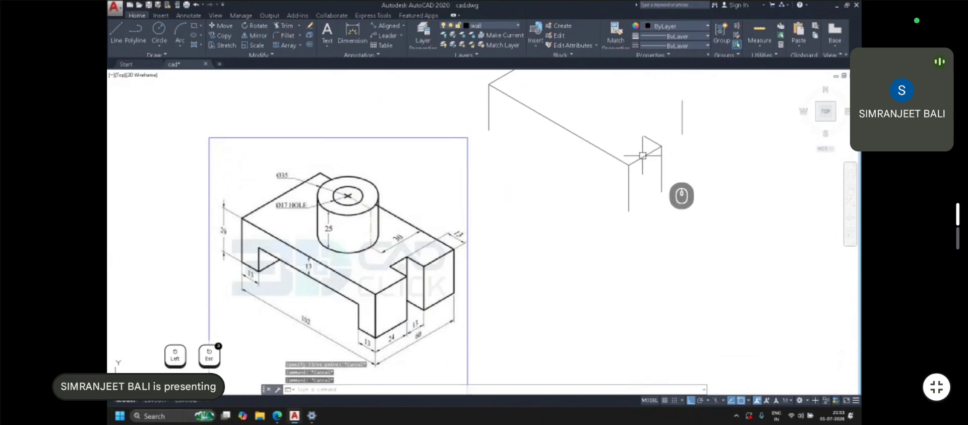
Copy the short inclined line by its upper end to the bottom end of the right vertical line, closing the end face
{"action": "left_click", "coordinate": [642, 155]}
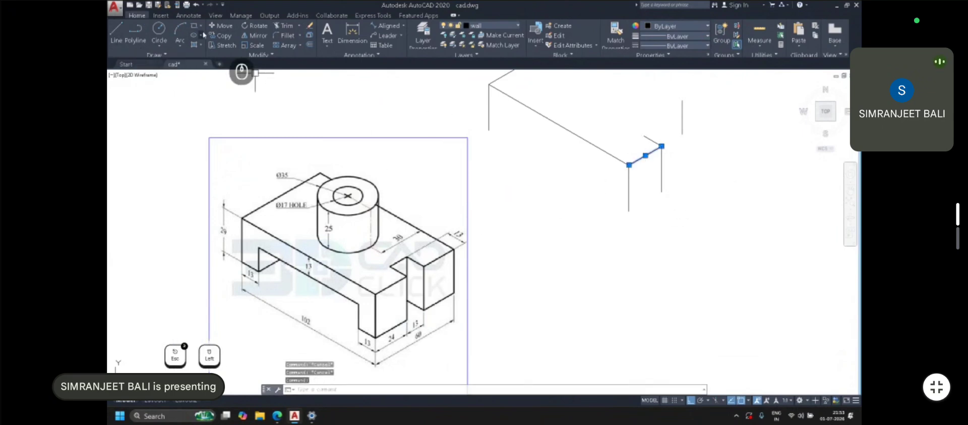
{"action": "left_click", "coordinate": [222, 36]}
{"action": "left_click", "coordinate": [661, 147]}
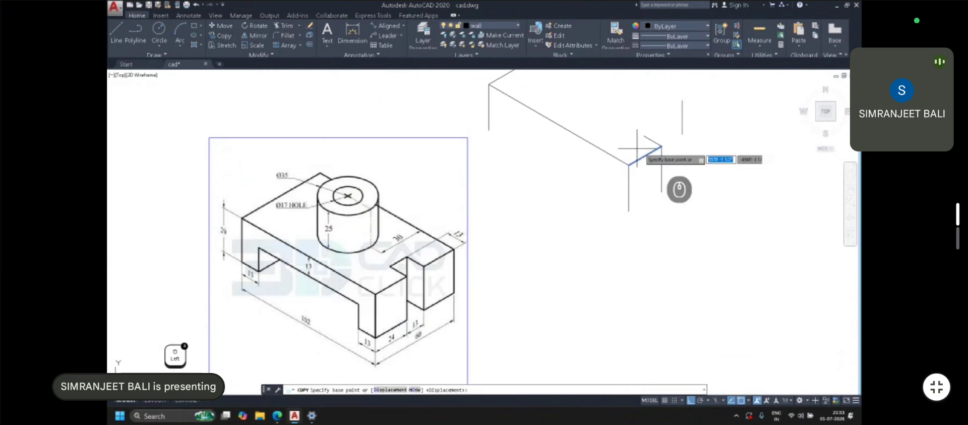
{"action": "left_click", "coordinate": [661, 192]}
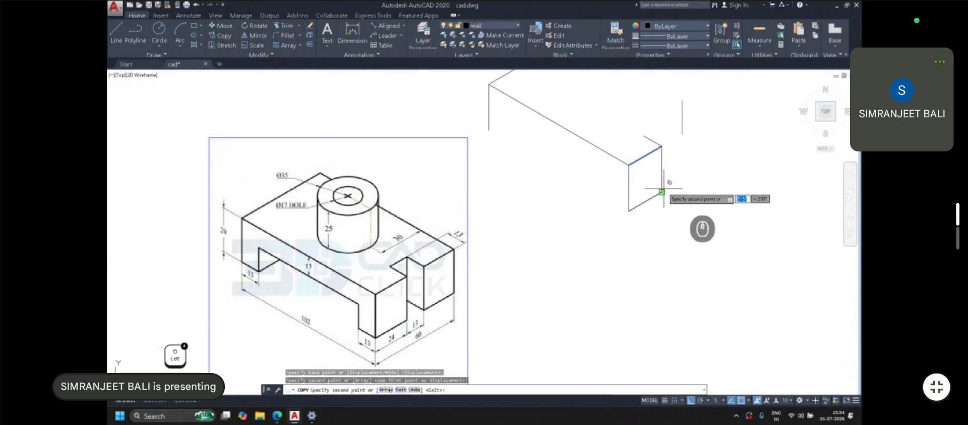
{"action": "key", "text": "Escape"}
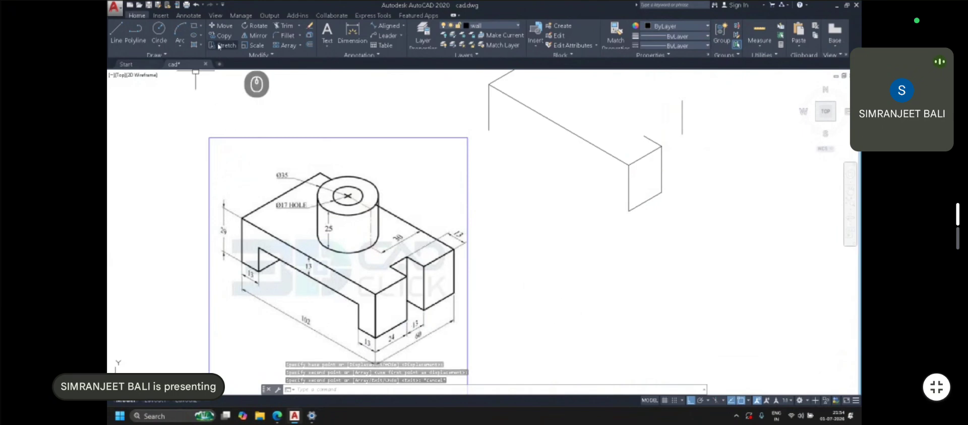
{"action": "left_click", "coordinate": [161, 31]}
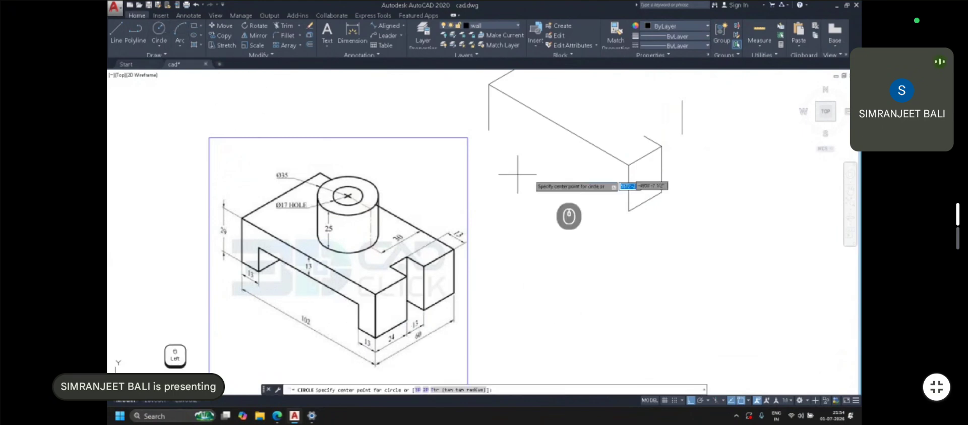
{"action": "key", "text": "Escape"}
{"action": "key", "text": "Escape"}
Copy the 13" inclined line by its lower end from the end face's upper corner to the bottom end of the front vertical line
{"action": "left_click", "coordinate": [652, 141]}
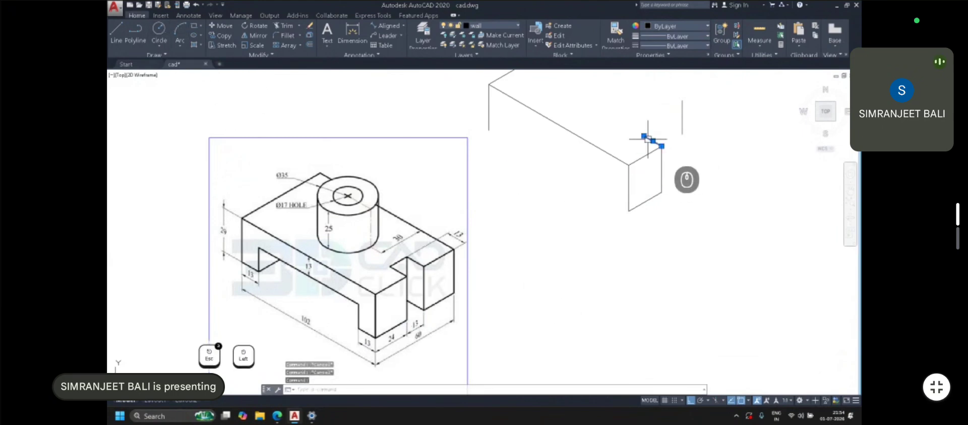
{"action": "left_click", "coordinate": [221, 35]}
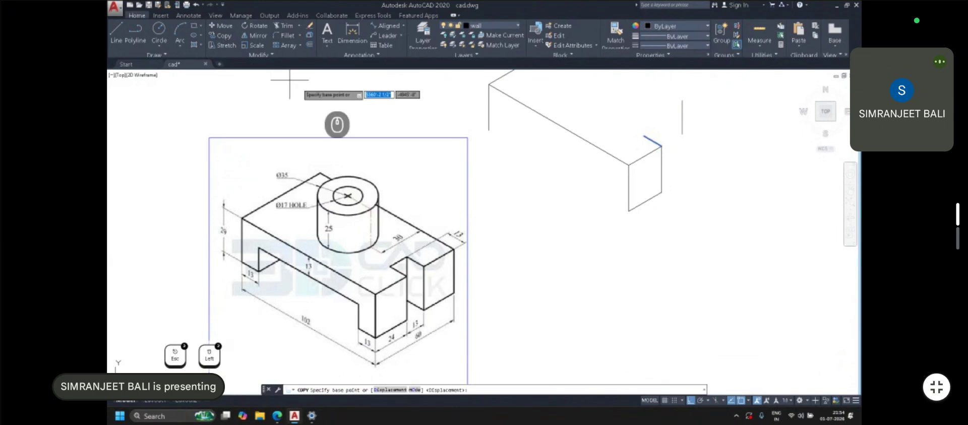
{"action": "left_click", "coordinate": [662, 146]}
{"action": "left_click", "coordinate": [627, 211]}
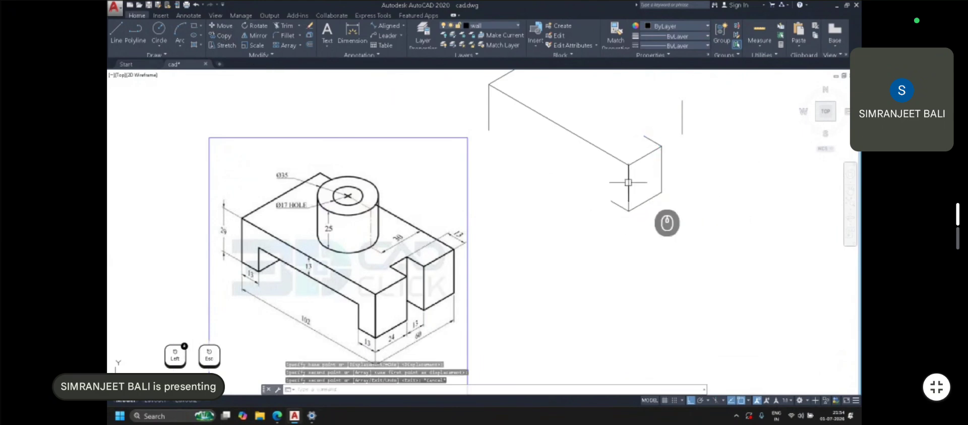
{"action": "key", "text": "Escape"}
{"action": "key", "text": "Escape"}
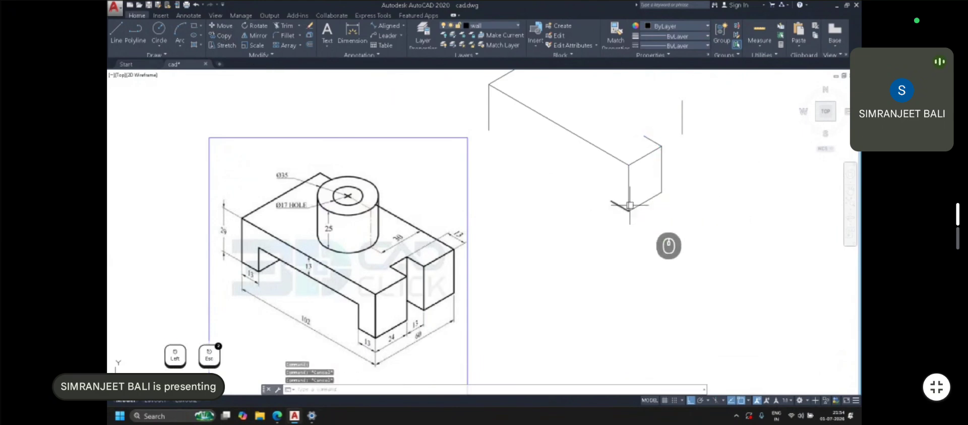
Copy the front vertical line by its bottom end to the free end of the 13" bottom line, forming the front leg
{"action": "left_click", "coordinate": [630, 185]}
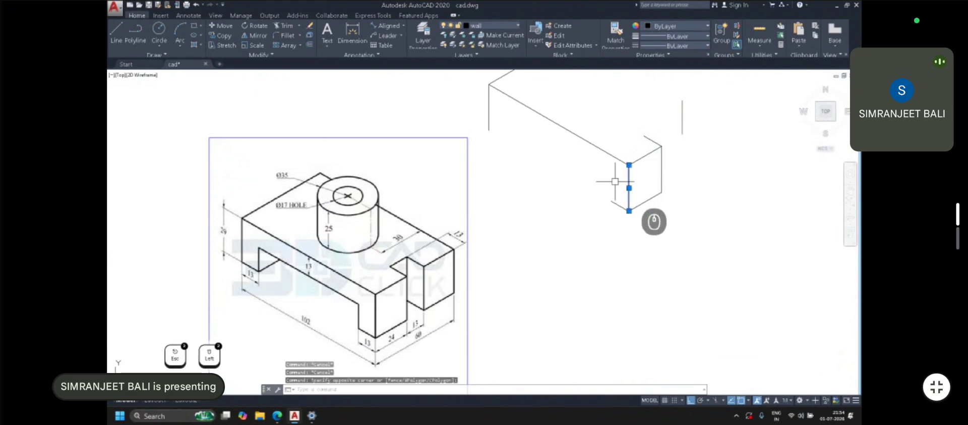
{"action": "key", "text": "Return"}
{"action": "left_click", "coordinate": [629, 211]}
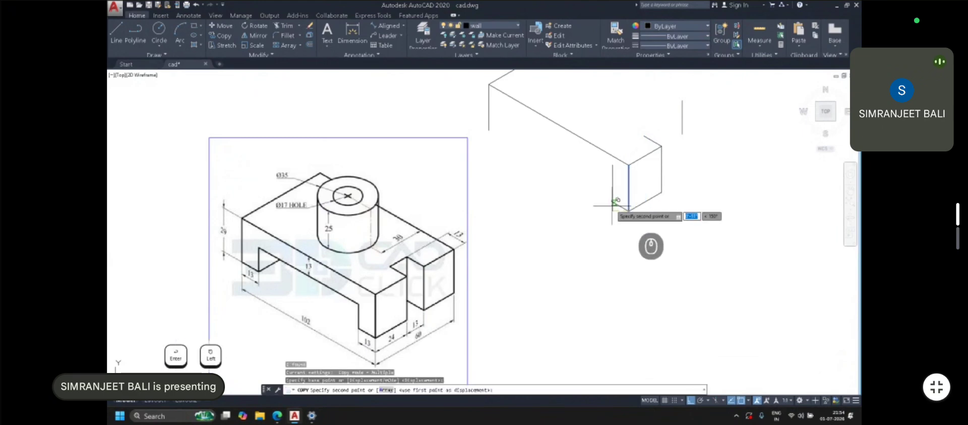
{"action": "key", "text": "Escape"}
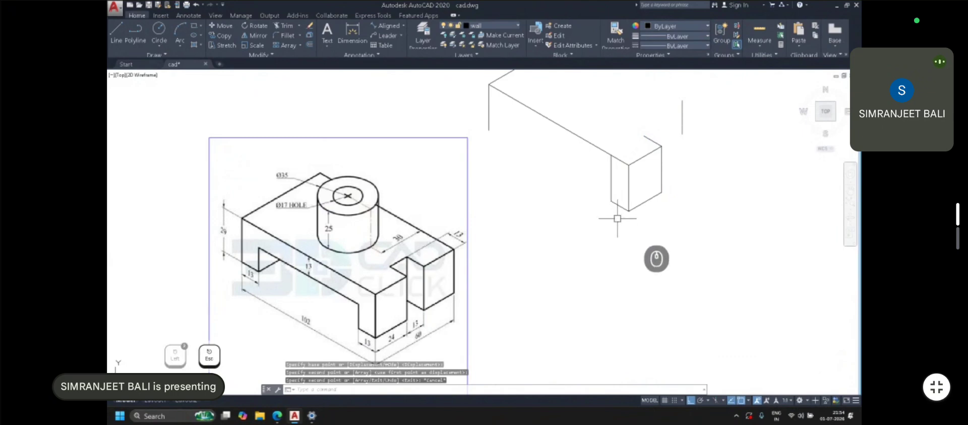
Copy the front leg's 13" bottom line by its upper end to the bottom end of the far left vertical line
{"action": "left_click", "coordinate": [620, 205]}
{"action": "key", "text": "Return"}
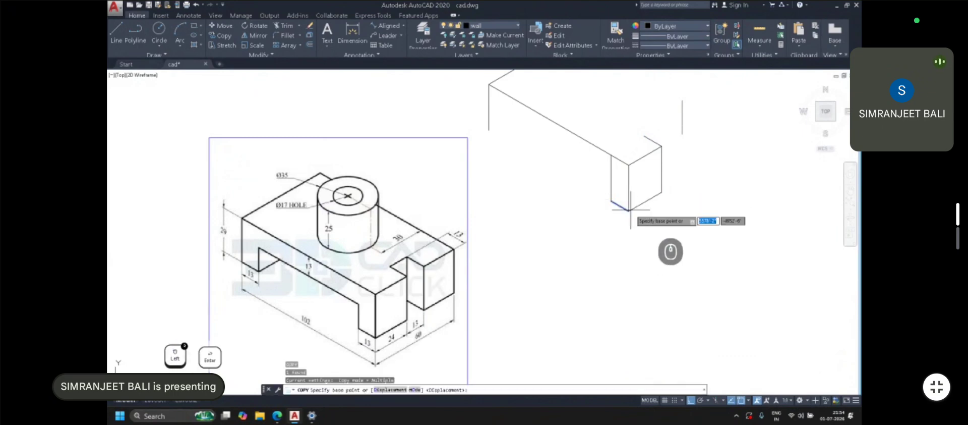
{"action": "left_click", "coordinate": [603, 198]}
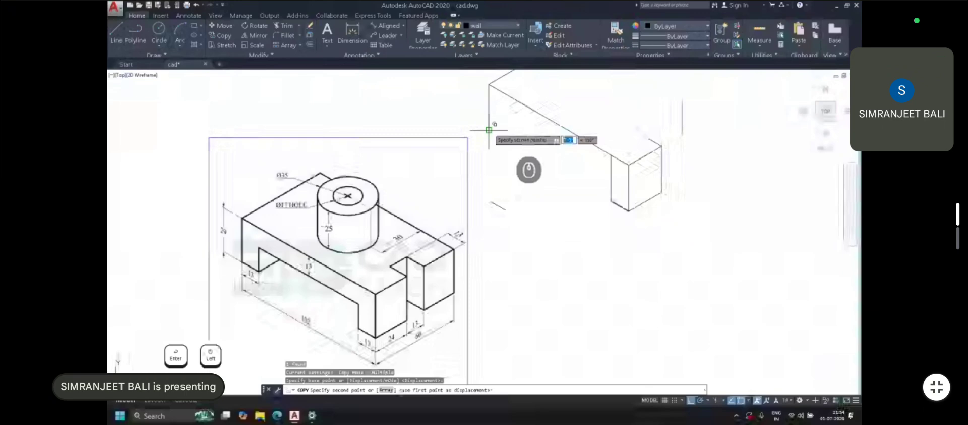
{"action": "left_click", "coordinate": [488, 130]}
{"action": "key", "text": "Return"}
Copy the front leg's inner vertical line by its bottom end to the free end of the rear leg's bottom line
{"action": "left_click", "coordinate": [611, 177]}
{"action": "key", "text": "Return"}
{"action": "left_click", "coordinate": [611, 200]}
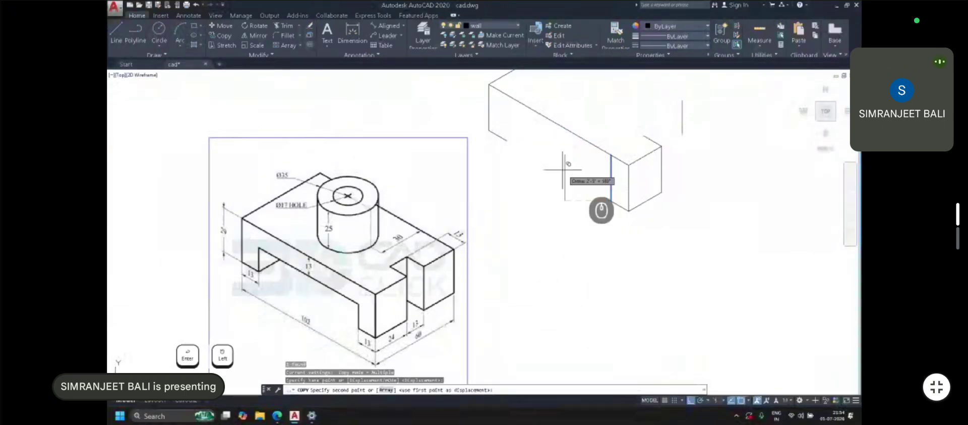
{"action": "left_click", "coordinate": [505, 140]}
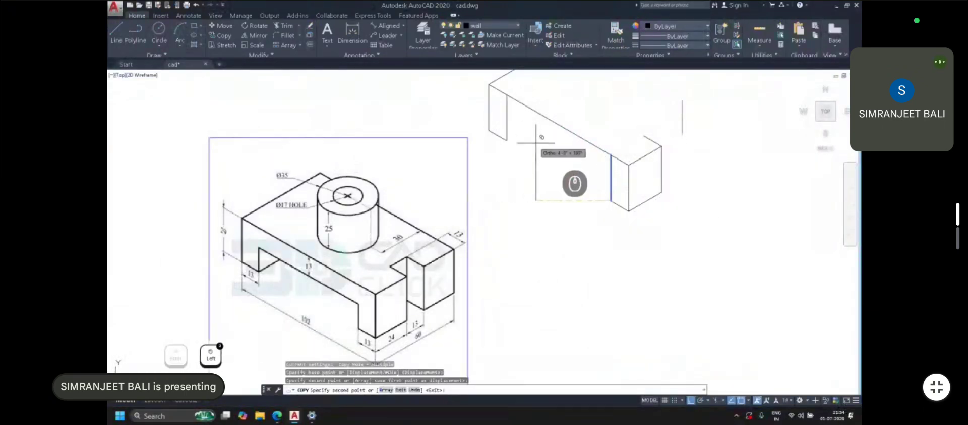
{"action": "key", "text": "Escape"}
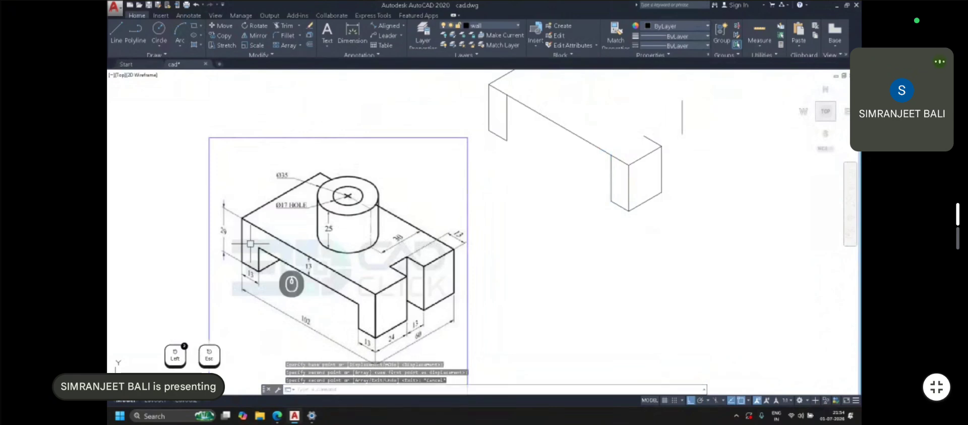
Offset the long inclined top edge 13" downward to create the underside edge between the two legs
{"action": "middle_click_drag", "start_coordinate": [343, 310], "coordinate": [339, 293]}
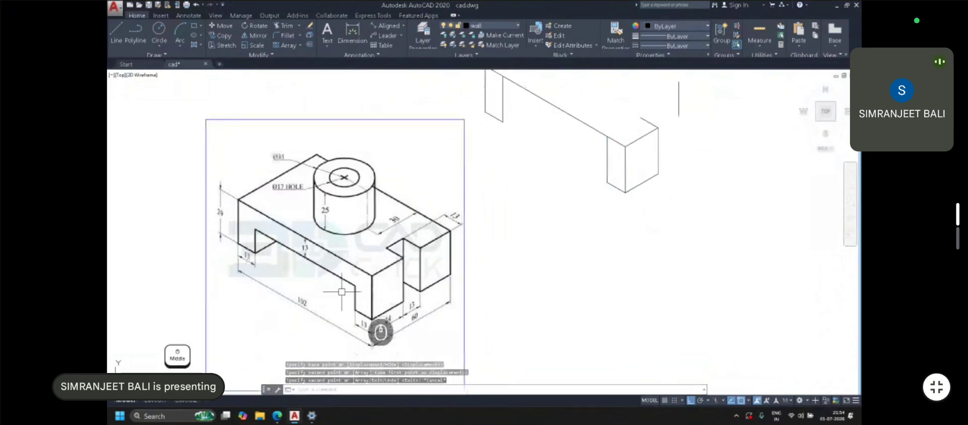
{"action": "left_click", "coordinate": [321, 241]}
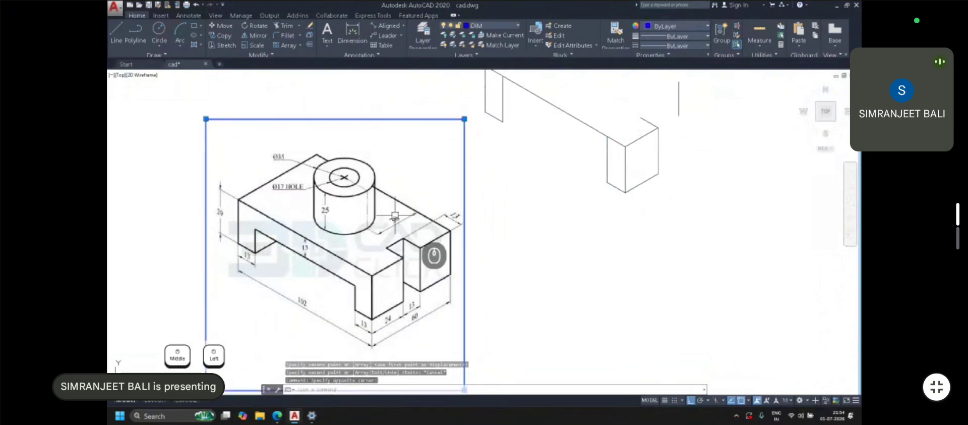
{"action": "middle_click_drag", "start_coordinate": [394, 213], "coordinate": [405, 258]}
{"action": "key", "text": "Escape"}
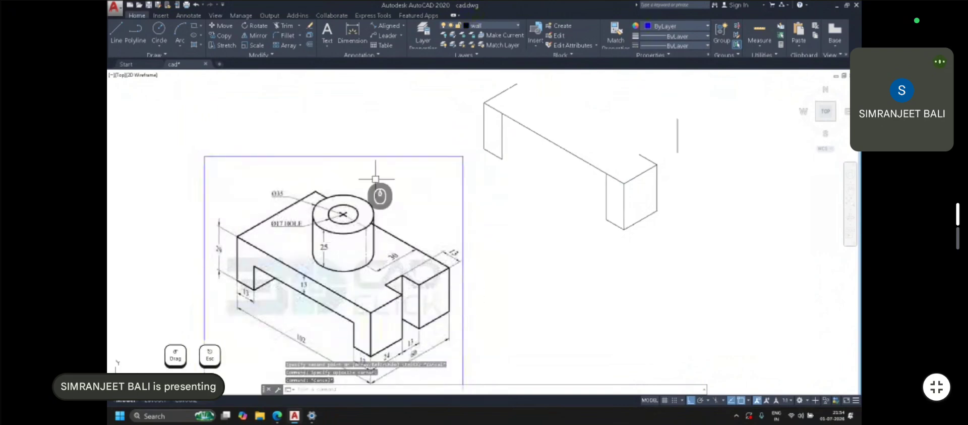
{"action": "left_click", "coordinate": [309, 46]}
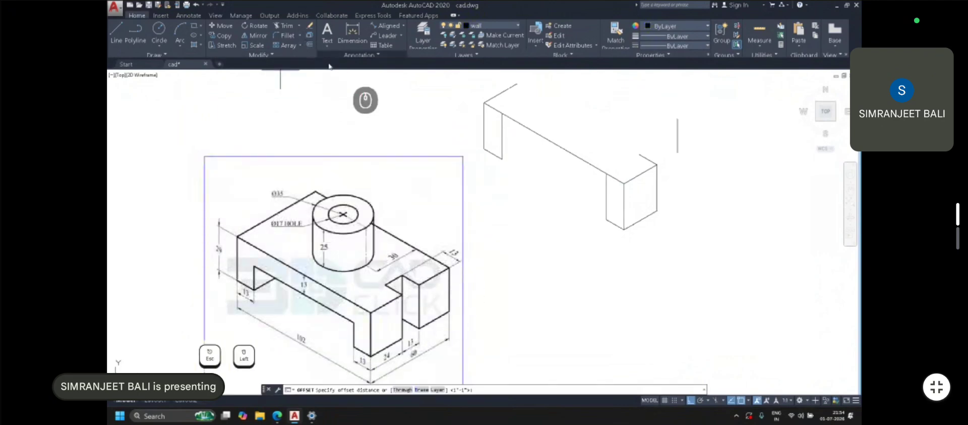
{"action": "type", "text": "13"}
{"action": "key", "text": "Return"}
{"action": "left_click", "coordinate": [549, 142]}
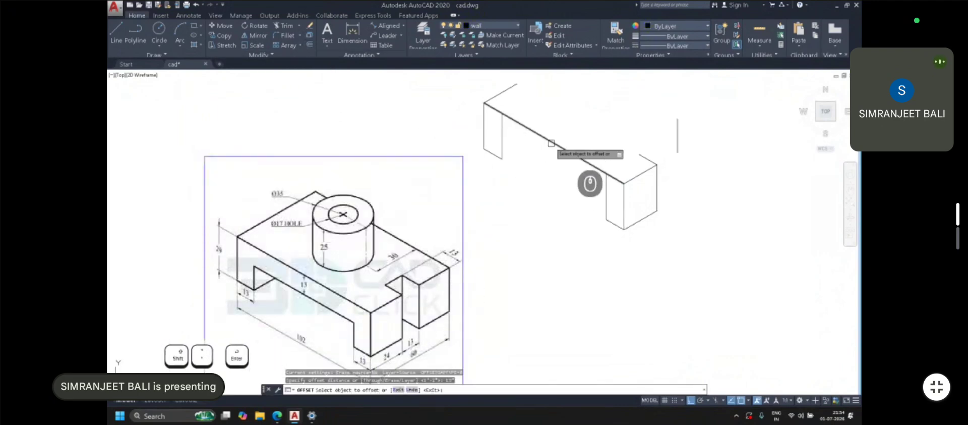
{"action": "left_click", "coordinate": [543, 174]}
{"action": "key", "text": "Escape"}
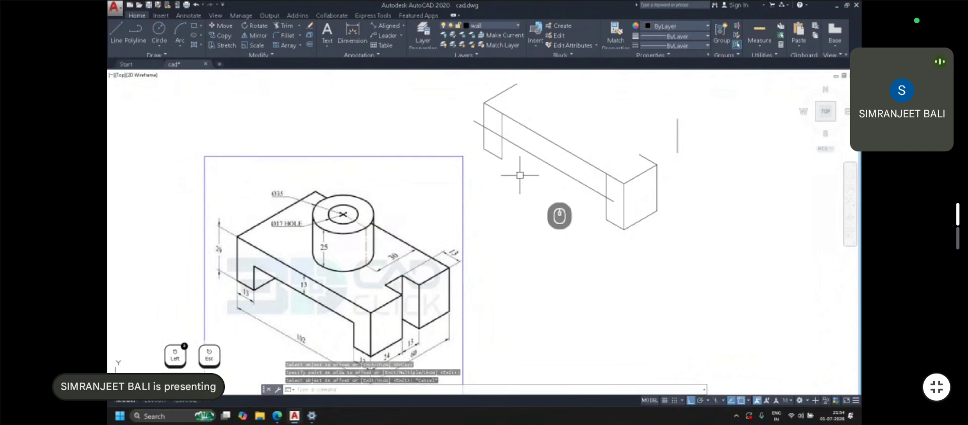
Fillet the offset underside line with the inner vertical lines of both legs at zero radius to form sharp corners
{"action": "left_click", "coordinate": [300, 36]}
{"action": "left_click", "coordinate": [293, 49]}
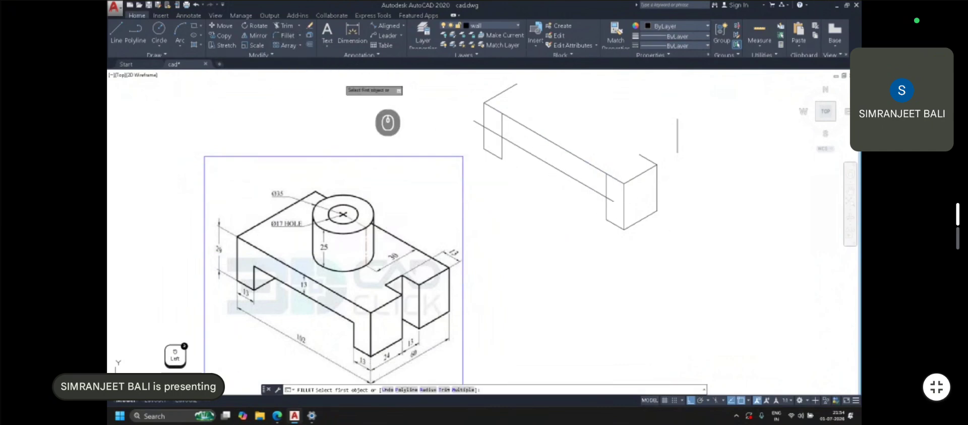
{"action": "left_click", "coordinate": [301, 35]}
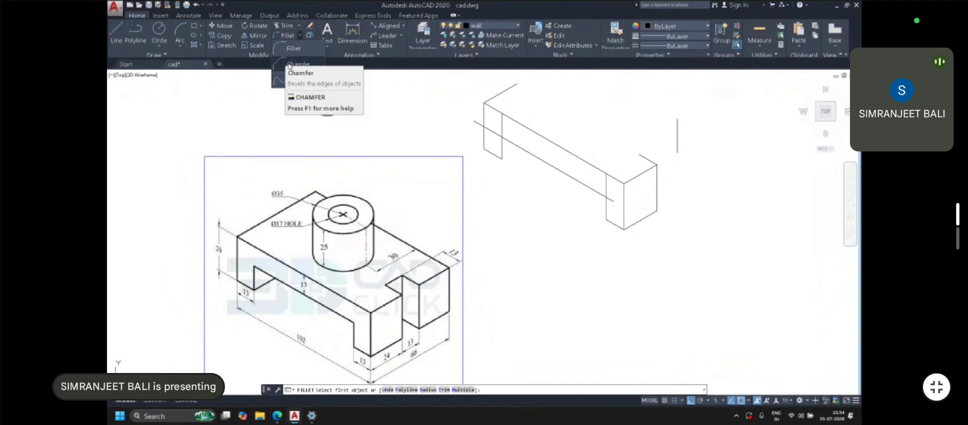
{"action": "left_click", "coordinate": [292, 48]}
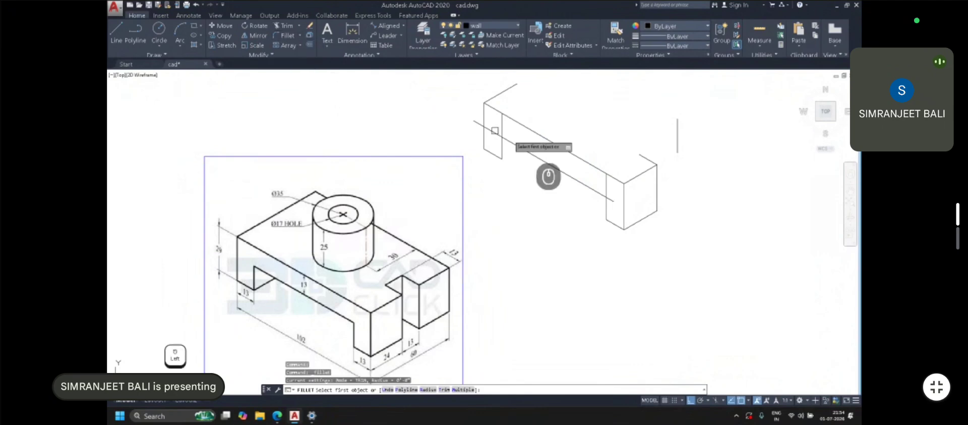
{"action": "scroll", "coordinate": [515, 135], "scroll_direction": "up", "scroll_amount": 2}
{"action": "left_click", "coordinate": [531, 146]}
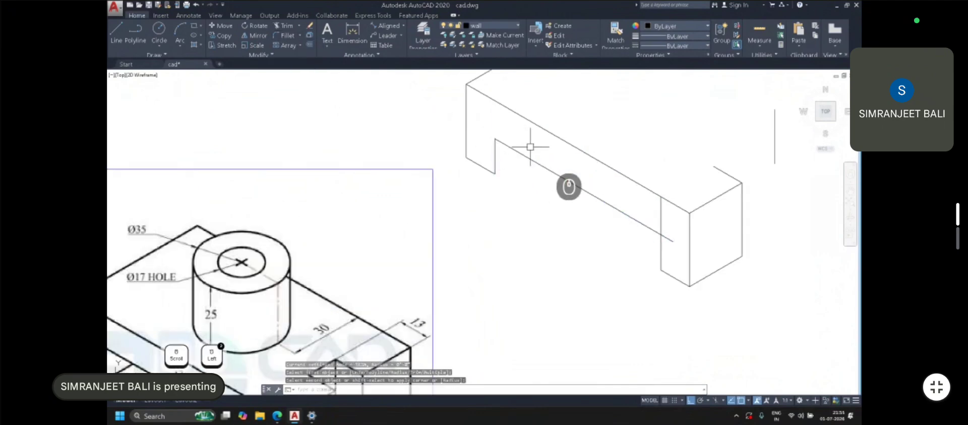
{"action": "left_click", "coordinate": [661, 243]}
Copy the end face's bottom edge by its lower end to the inner bottom corner of the rear leg
{"action": "scroll", "coordinate": [596, 242], "scroll_direction": "down", "scroll_amount": 1}
{"action": "middle_click_drag", "start_coordinate": [585, 224], "coordinate": [562, 190]}
{"action": "scroll", "coordinate": [562, 190], "scroll_direction": "down", "scroll_amount": 1}
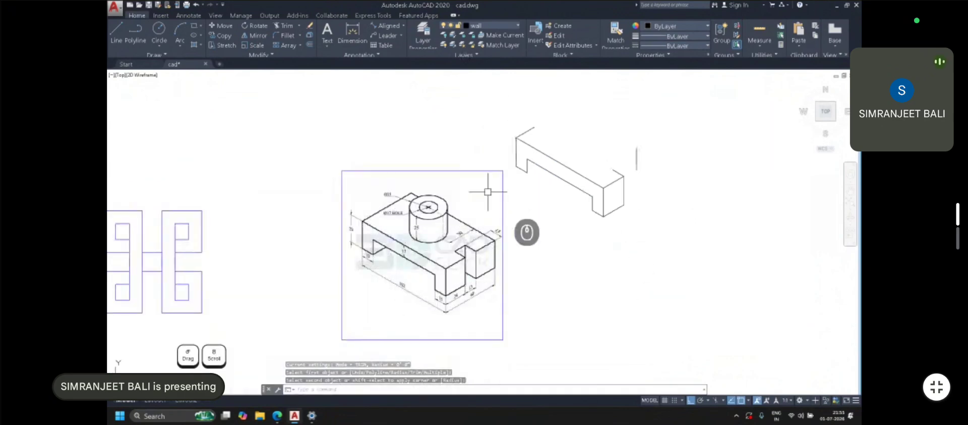
{"action": "scroll", "coordinate": [393, 239], "scroll_direction": "up", "scroll_amount": 2}
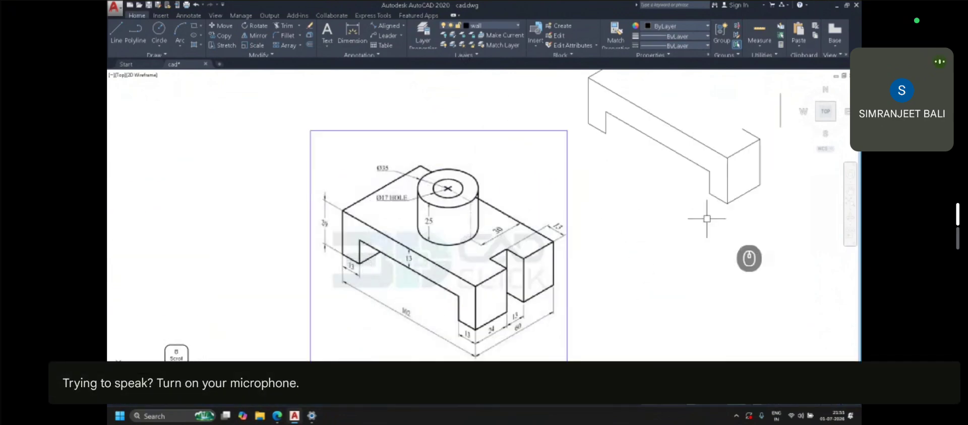
{"action": "left_click", "coordinate": [743, 194]}
{"action": "left_click", "coordinate": [218, 37]}
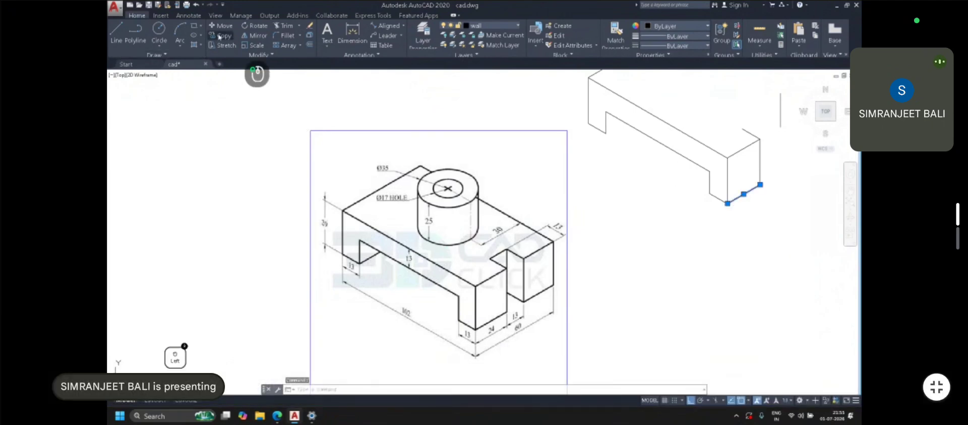
{"action": "left_click", "coordinate": [726, 202]}
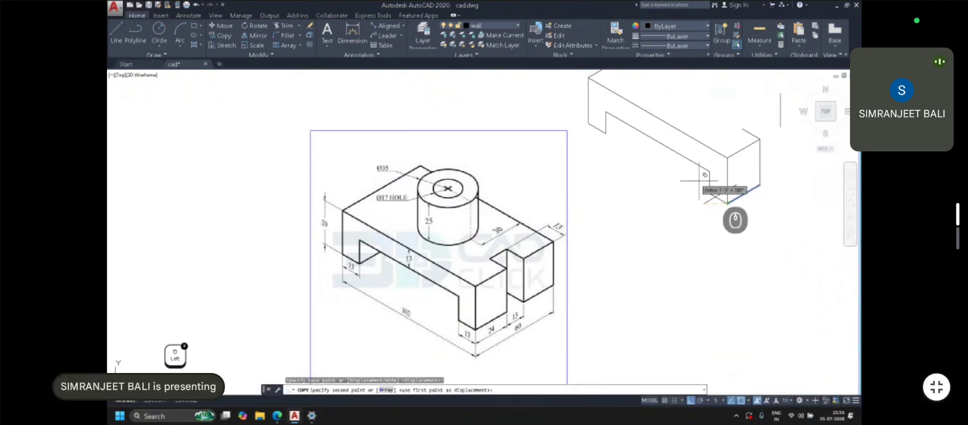
{"action": "left_click", "coordinate": [604, 125]}
{"action": "key", "text": "Escape"}
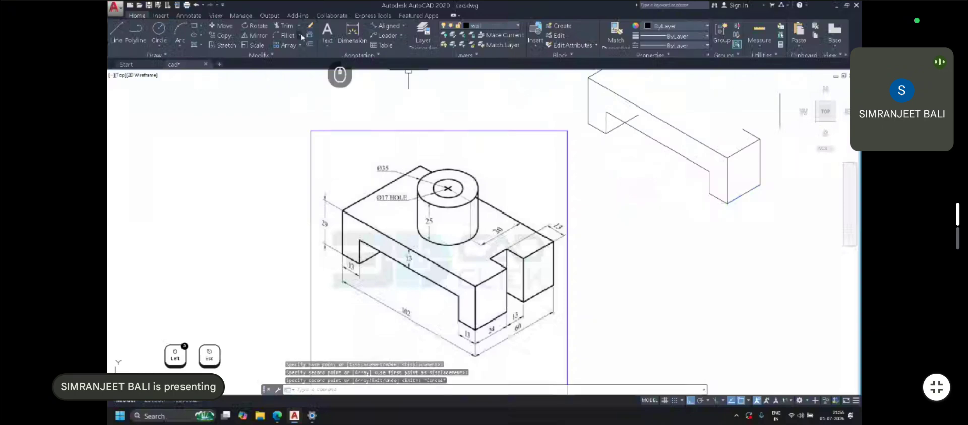
Trim the part of the copied bottom edge that extends above the underside line
{"action": "left_click", "coordinate": [276, 28]}
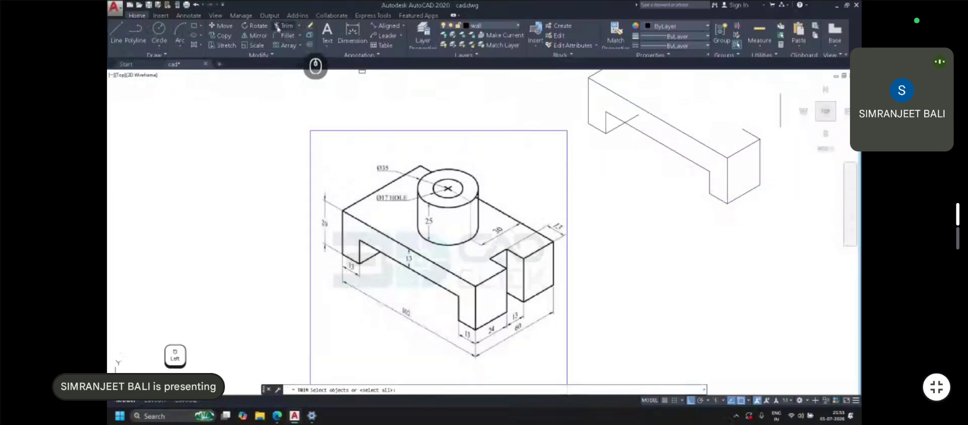
{"action": "key", "text": "Return"}
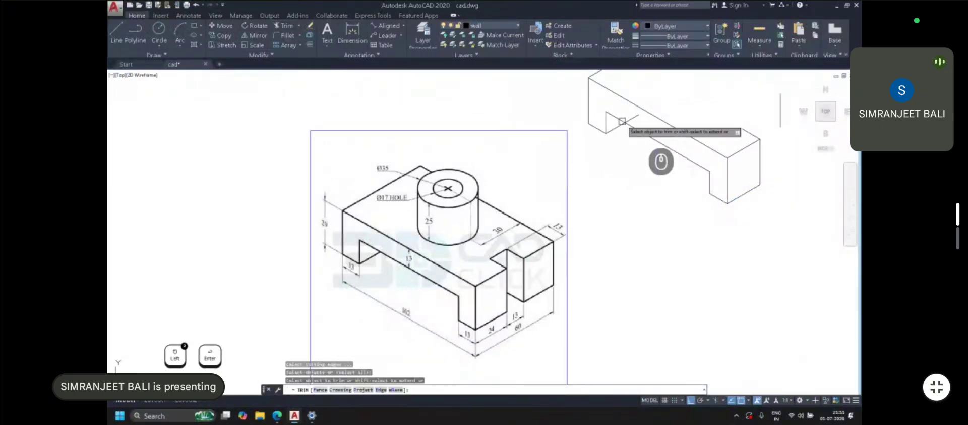
{"action": "mouse_move", "coordinate": [612, 164]}
{"action": "middle_mouse_down"}
{"action": "mouse_move", "coordinate": [532, 210]}
{"action": "mouse_move", "coordinate": [566, 218]}
{"action": "middle_mouse_up"}
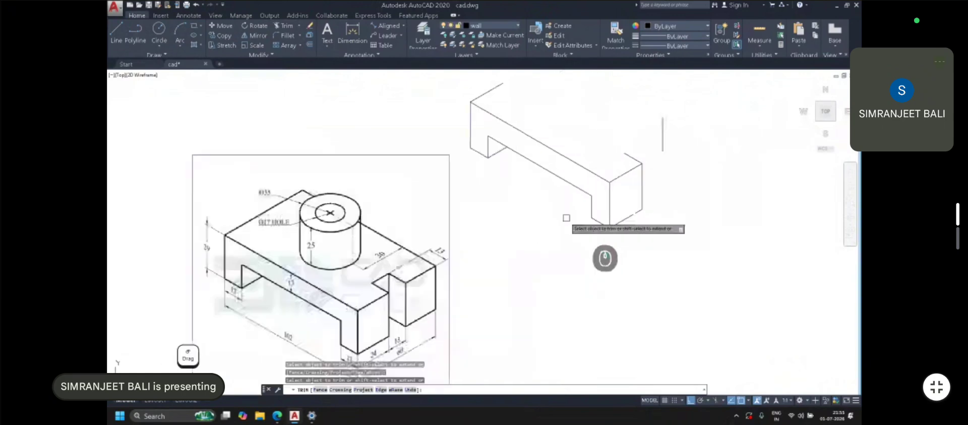
{"action": "key", "text": "Escape"}
{"action": "key", "text": "Escape"}
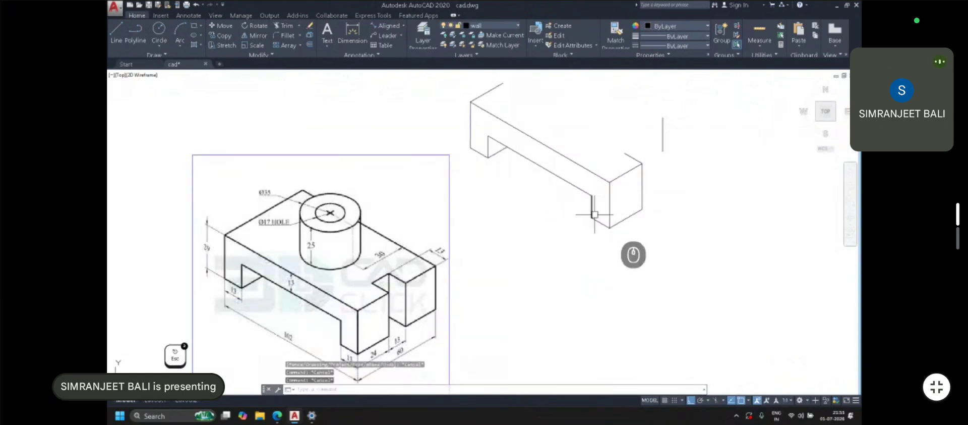
Copy the short inclined edge at the end face's rear top corner onto its own upper end
{"action": "left_click", "coordinate": [635, 155]}
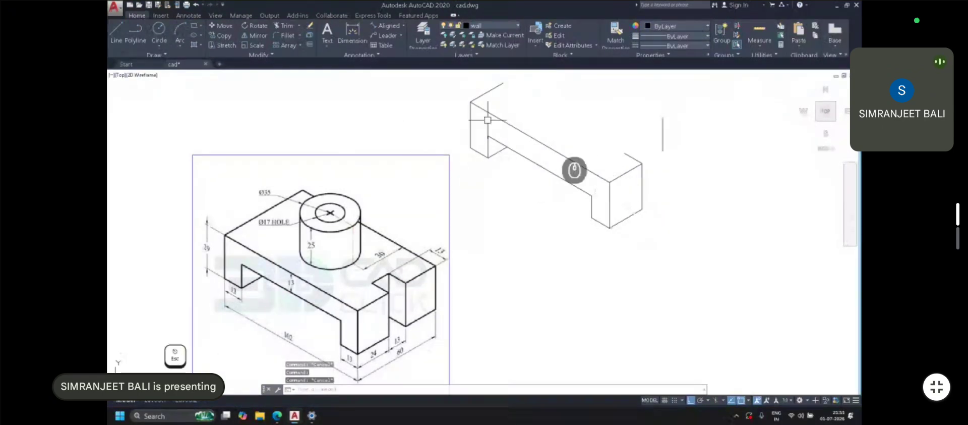
{"action": "key", "text": "Escape"}
{"action": "left_click", "coordinate": [637, 157]}
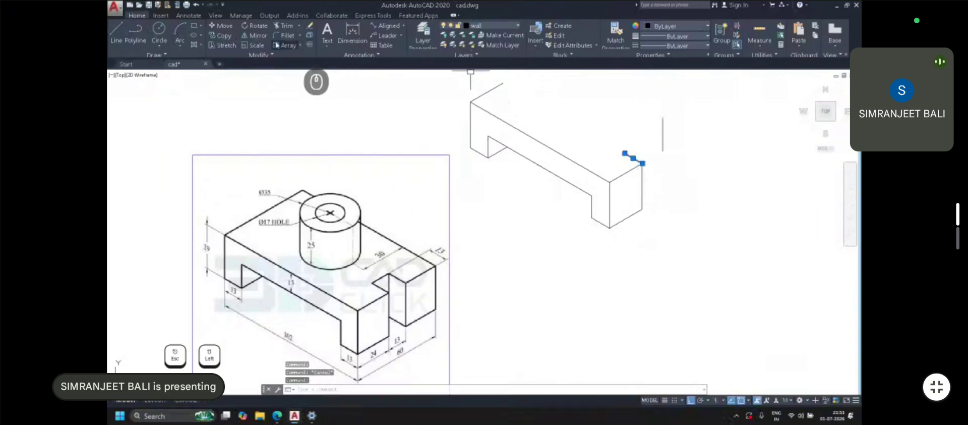
{"action": "left_click", "coordinate": [223, 36]}
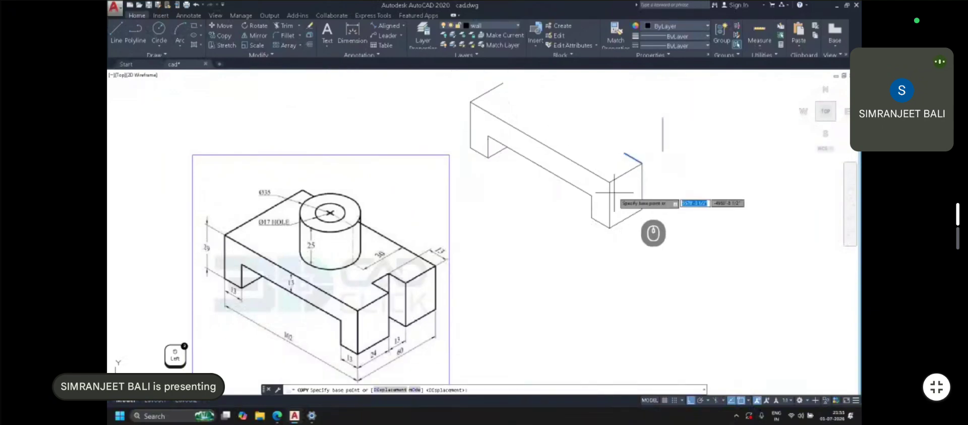
{"action": "left_click", "coordinate": [642, 162]}
{"action": "key", "text": "Escape"}
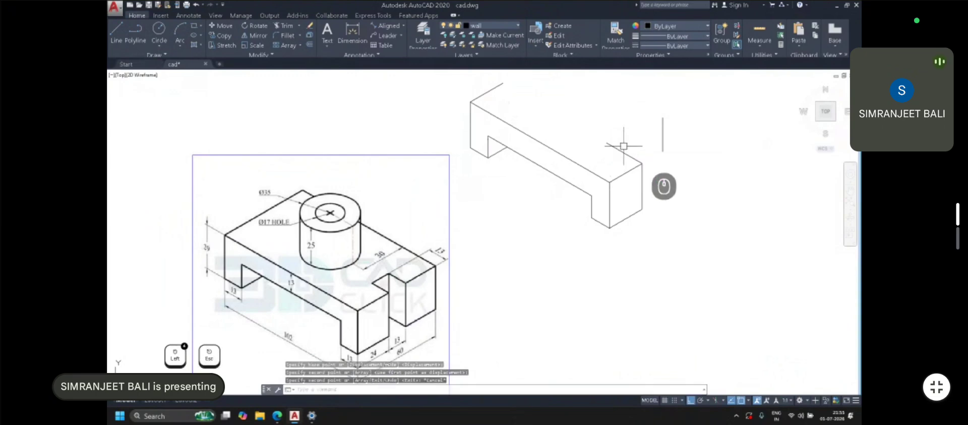
Try to rotate the copied short edge about its lower end, and delete the copy
{"action": "left_click", "coordinate": [256, 27]}
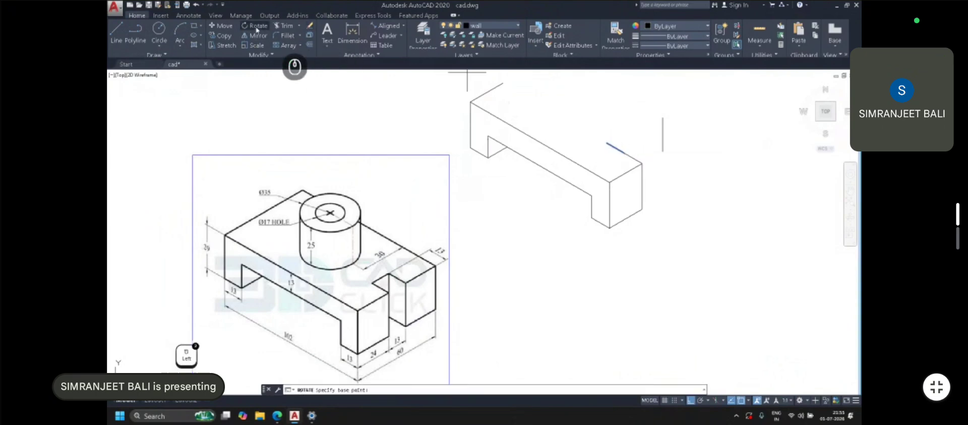
{"action": "left_click", "coordinate": [625, 153]}
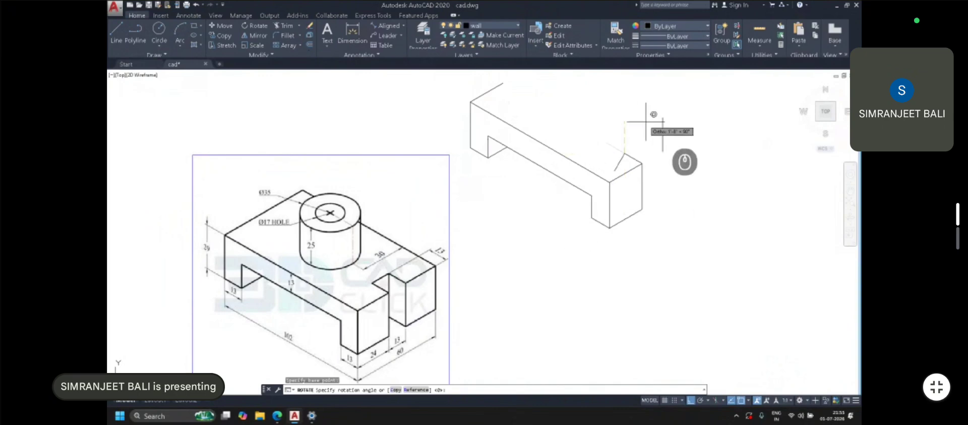
{"action": "key", "text": "Escape"}
{"action": "scroll", "coordinate": [625, 153], "scroll_direction": "up", "scroll_amount": 2}
{"action": "scroll", "coordinate": [621, 158], "scroll_direction": "down", "scroll_amount": 2}
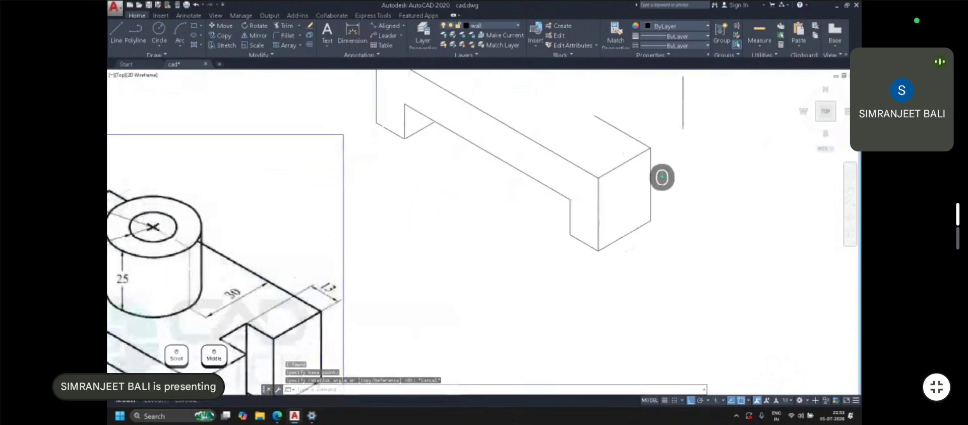
{"action": "right_click", "coordinate": [626, 148]}
{"action": "key", "text": "Escape"}
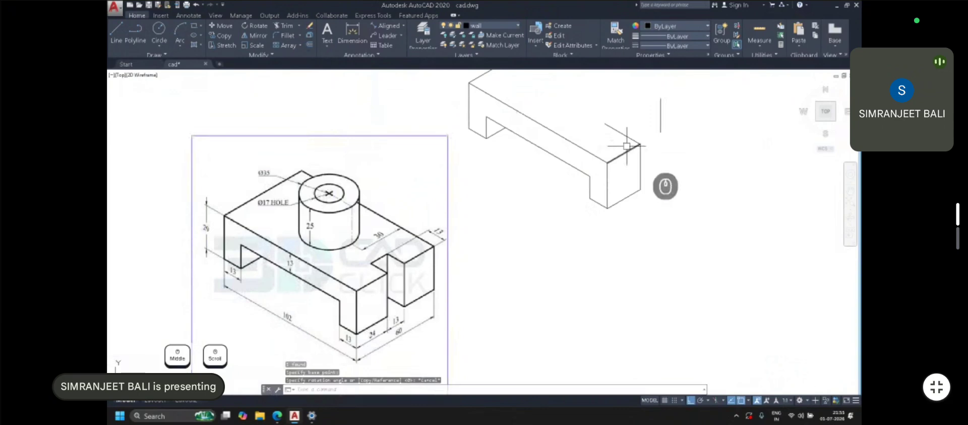
{"action": "left_click", "coordinate": [607, 129]}
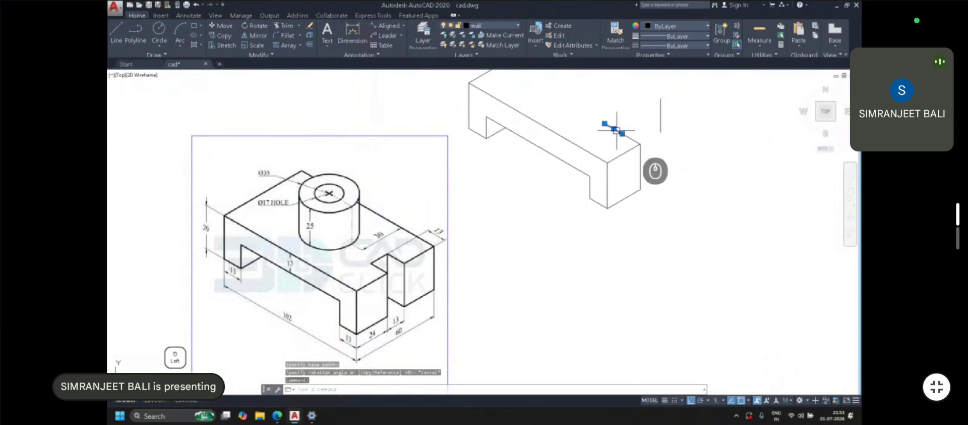
{"action": "key", "text": "Delete"}
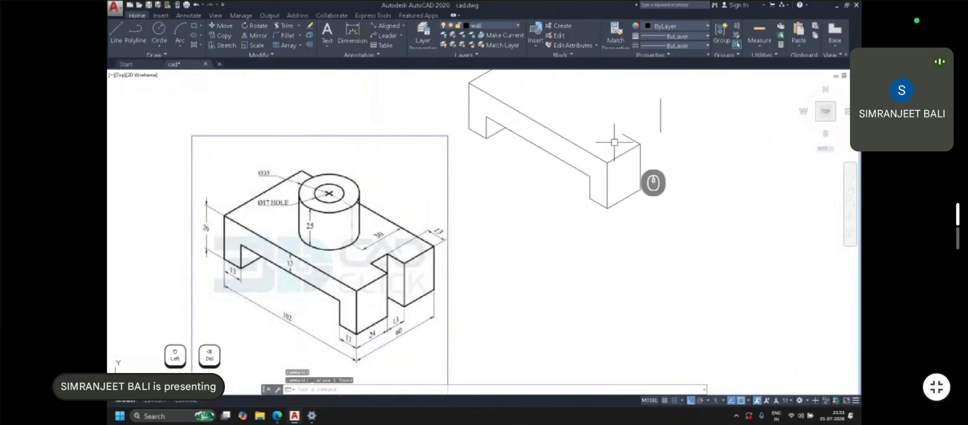
Copy the end face's top edge by its lower end to the upper end of the short notch edge
{"action": "left_click", "coordinate": [626, 153]}
{"action": "left_click", "coordinate": [224, 35]}
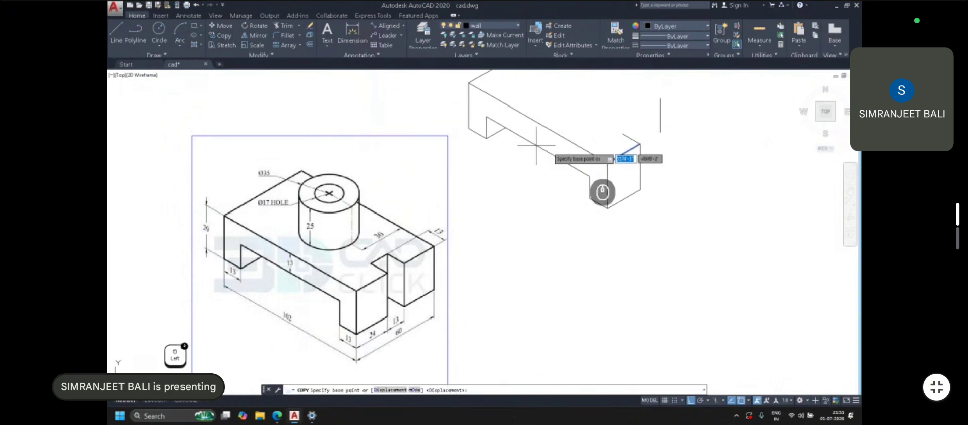
{"action": "left_click", "coordinate": [608, 162]}
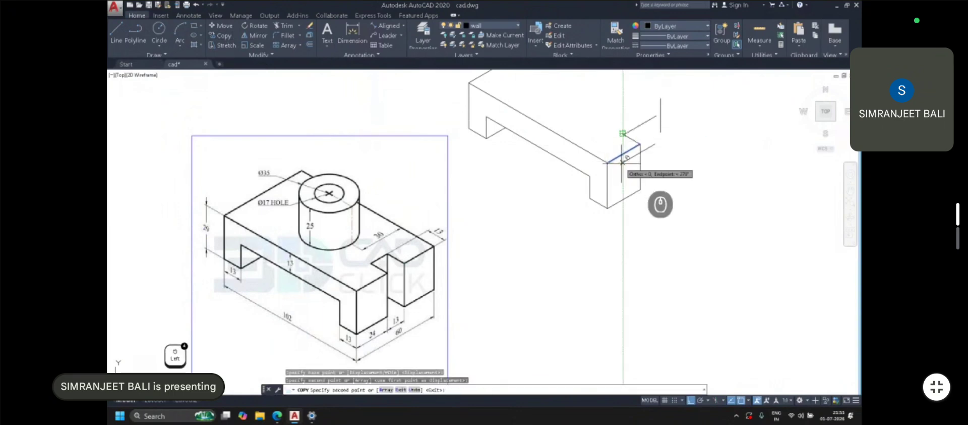
{"action": "left_click", "coordinate": [624, 136]}
{"action": "key", "text": "Escape"}
Move the copied inclined edge by its lower end exactly onto the free end of the short notch edge
{"action": "scroll", "coordinate": [635, 137], "scroll_direction": "up", "scroll_amount": 4}
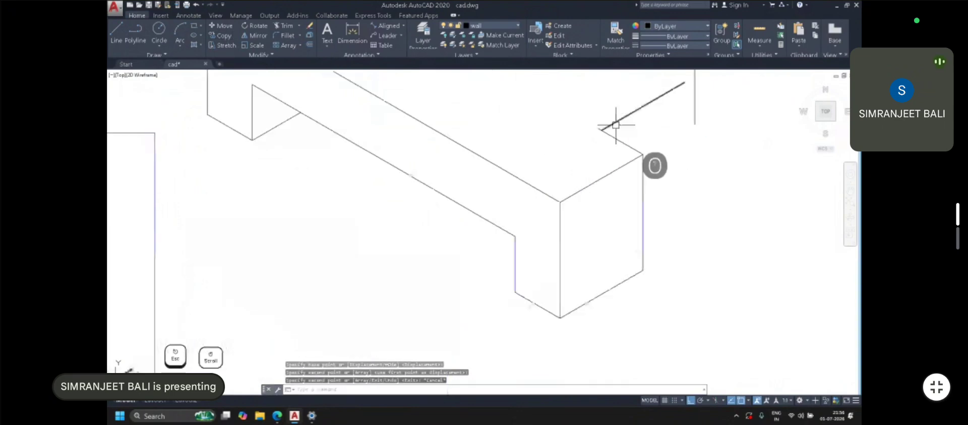
{"action": "left_click", "coordinate": [615, 123]}
{"action": "type", "text": "m"}
{"action": "key", "text": "space"}
{"action": "left_click", "coordinate": [601, 129]}
{"action": "left_click", "coordinate": [600, 128]}
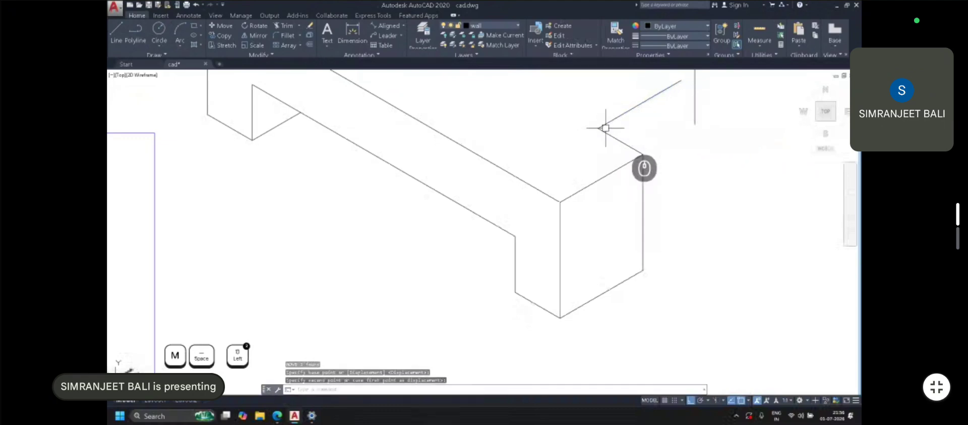
Draw a 13" radius construction circle centred on the inner notch corner where the copied edge starts
{"action": "left_click", "coordinate": [159, 31]}
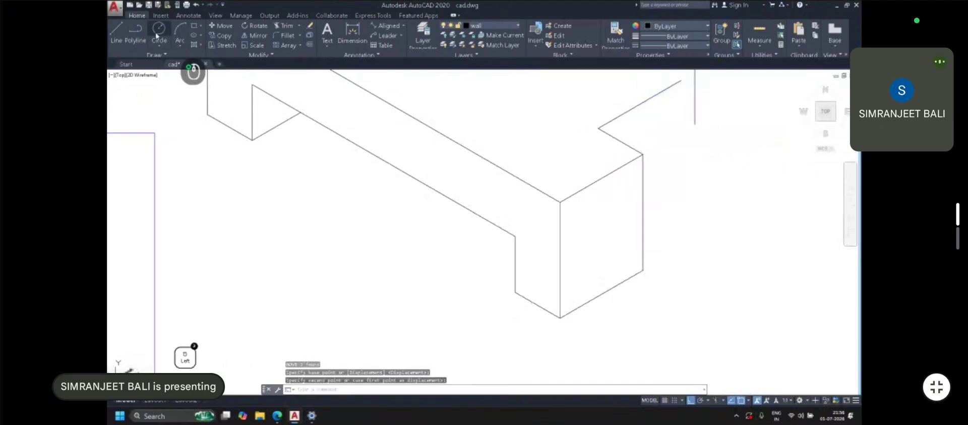
{"action": "left_click", "coordinate": [598, 128]}
{"action": "type", "text": "15\""}
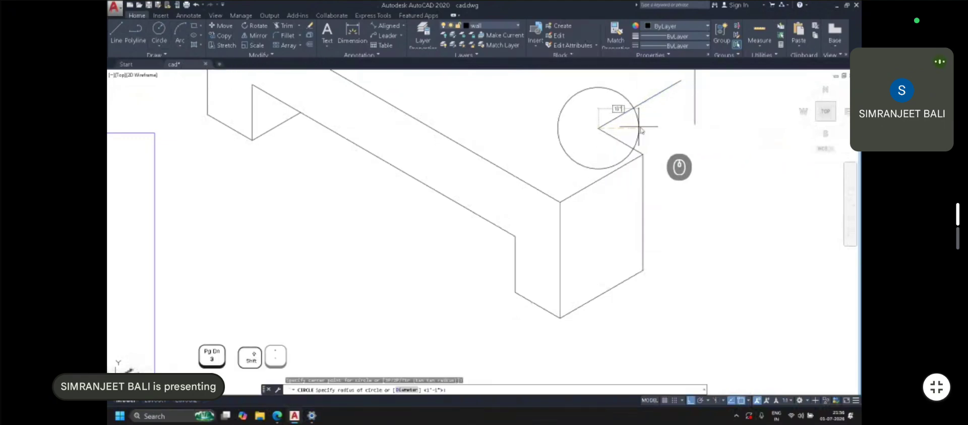
{"action": "key", "text": "Return"}
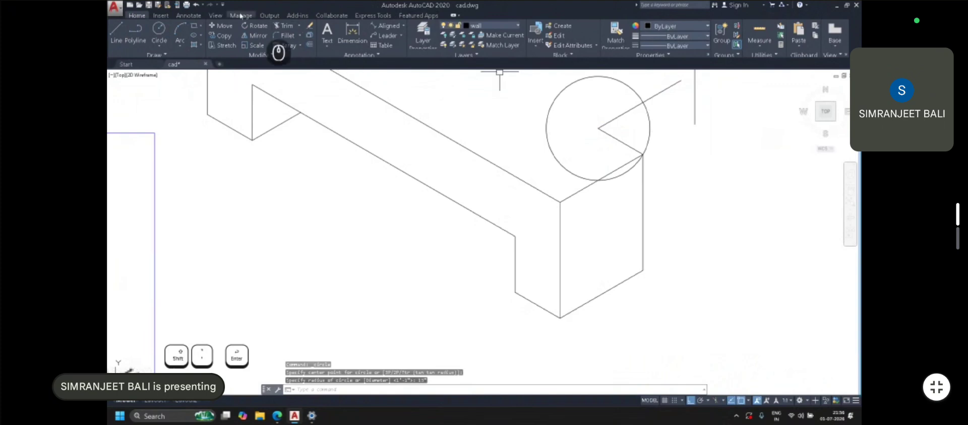
Trim the copied inclined edge outside the construction circle and delete the circle
{"action": "left_click", "coordinate": [283, 25]}
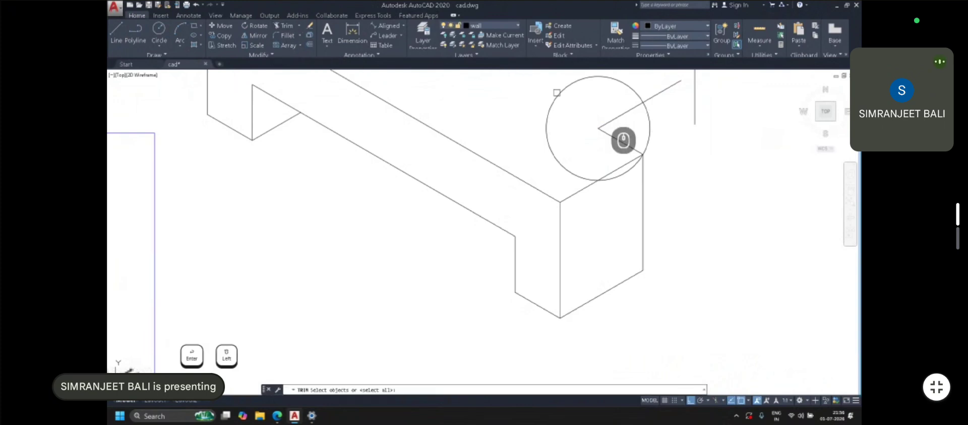
{"action": "key", "text": "space"}
{"action": "left_click", "coordinate": [661, 92]}
{"action": "key", "text": "space"}
{"action": "left_click", "coordinate": [634, 92]}
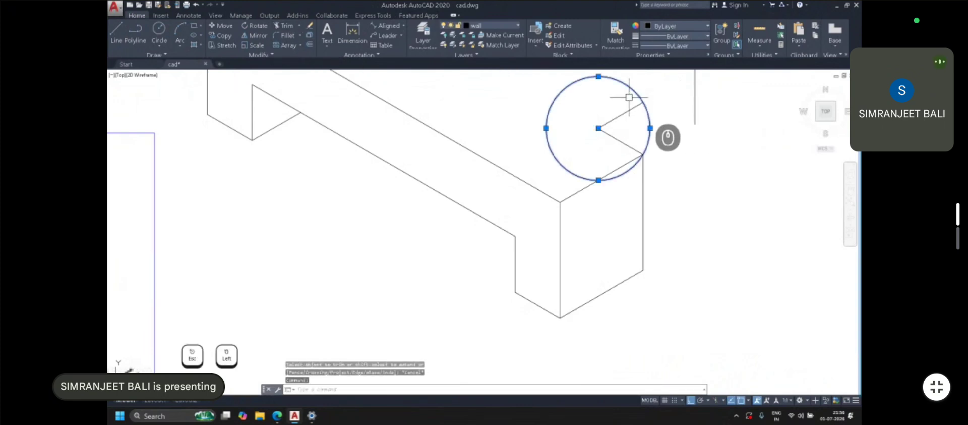
{"action": "scroll", "coordinate": [617, 117], "scroll_direction": "down", "scroll_amount": 5}
{"action": "key", "text": "Delete"}
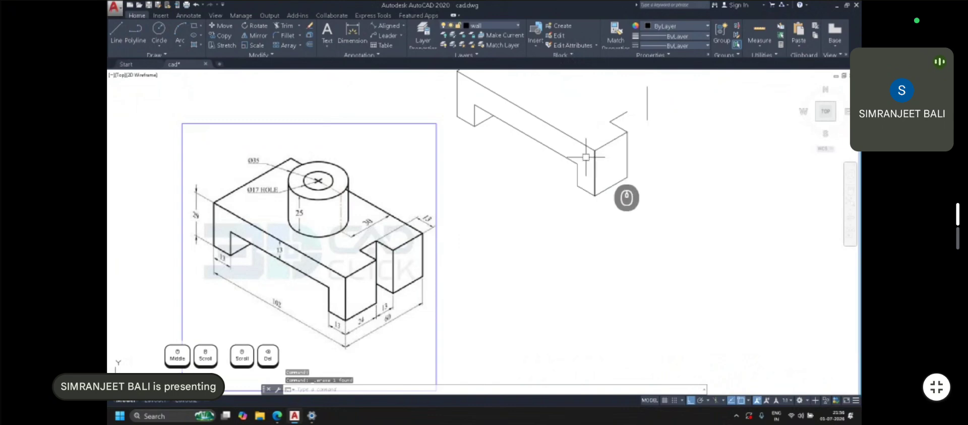
Copy the long inclined top edge by its upper end to the outer end of the trimmed notch edge
{"action": "left_click", "coordinate": [579, 141]}
{"action": "left_click", "coordinate": [222, 36]}
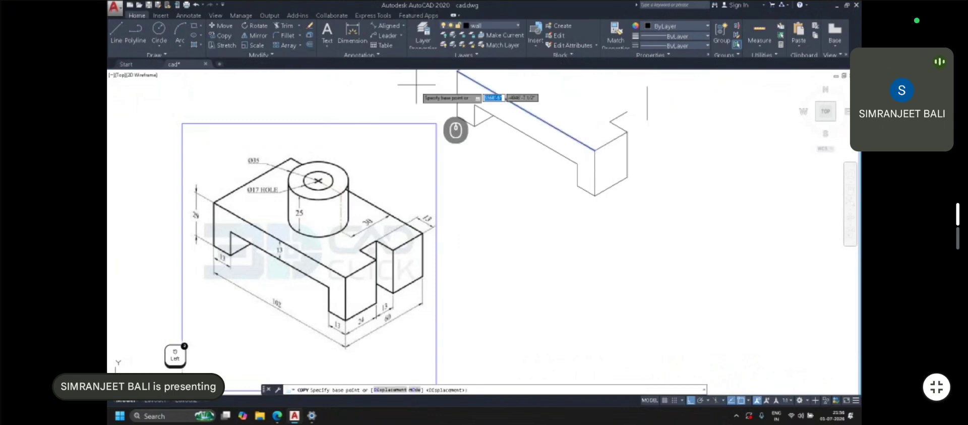
{"action": "middle_click_drag", "start_coordinate": [417, 86], "coordinate": [412, 109]}
{"action": "left_click", "coordinate": [452, 93]}
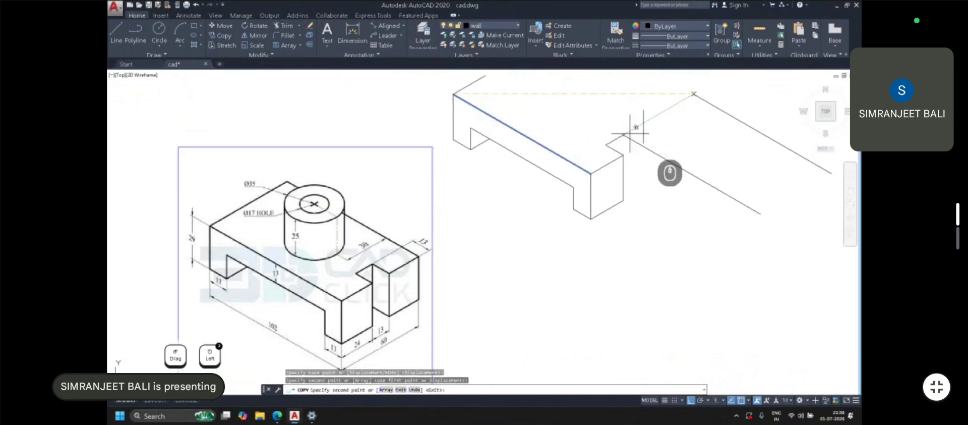
{"action": "key", "text": "Escape"}
{"action": "key", "text": "Escape"}
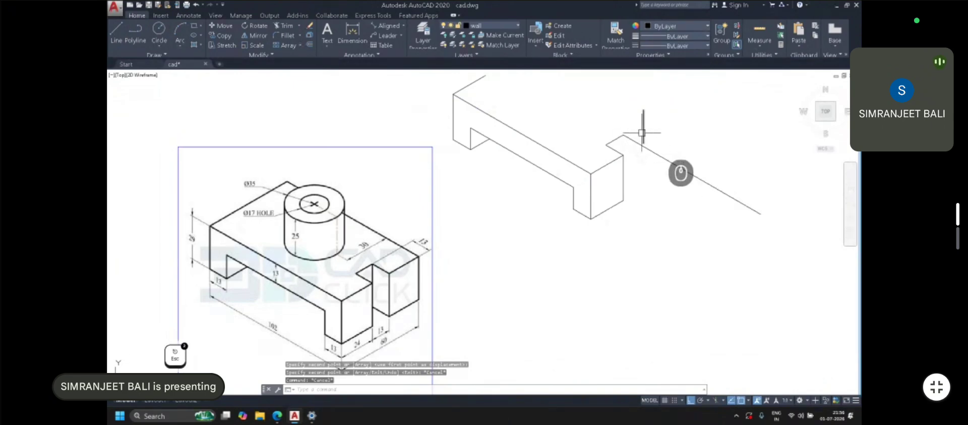
Copy the end face's rear vertical edge by its upper end to the outer end of the trimmed notch edge
{"action": "left_click", "coordinate": [624, 166]}
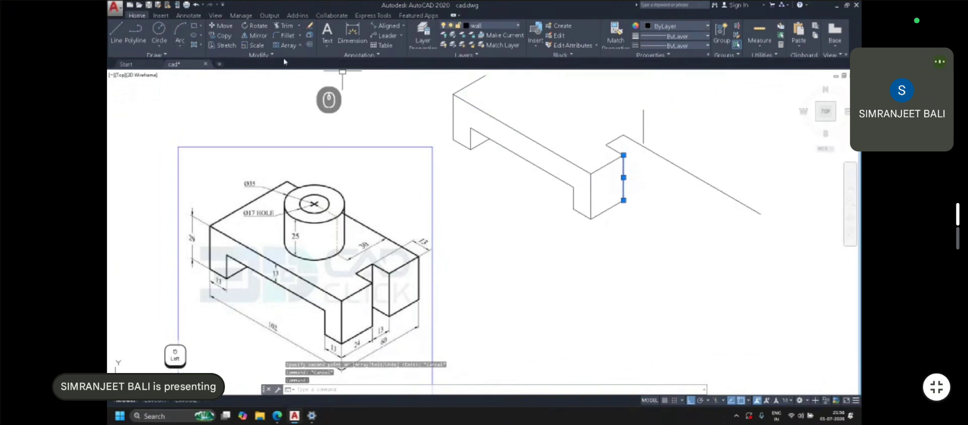
{"action": "left_click", "coordinate": [222, 35]}
{"action": "left_click", "coordinate": [625, 155]}
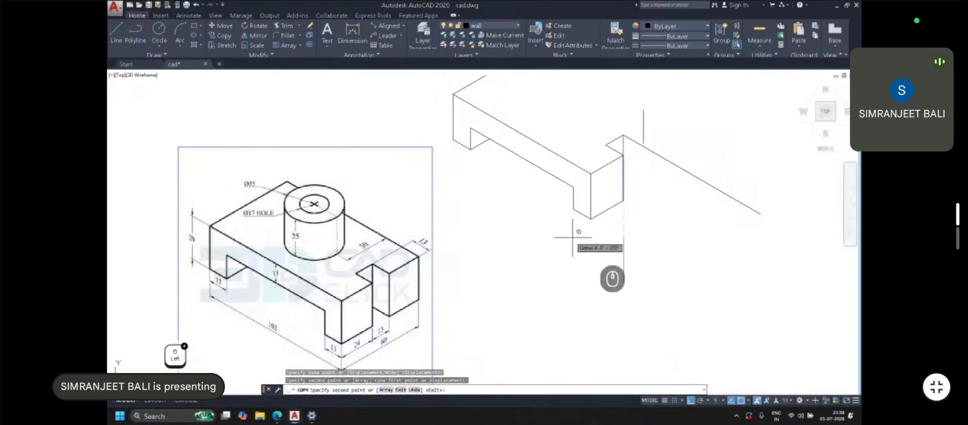
{"action": "key", "text": "Escape"}
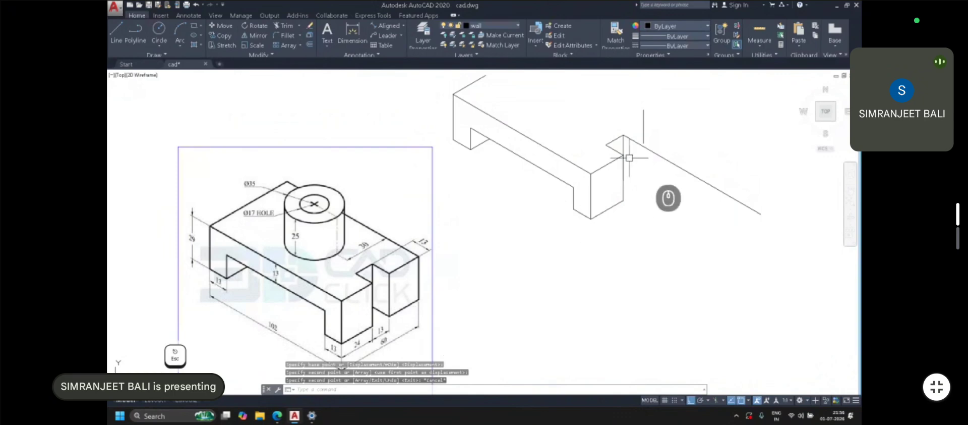
Fillet the end face's bottom edge with the detached vertical line to join them in a sharp corner
{"action": "left_click", "coordinate": [279, 36]}
{"action": "left_click", "coordinate": [683, 170]}
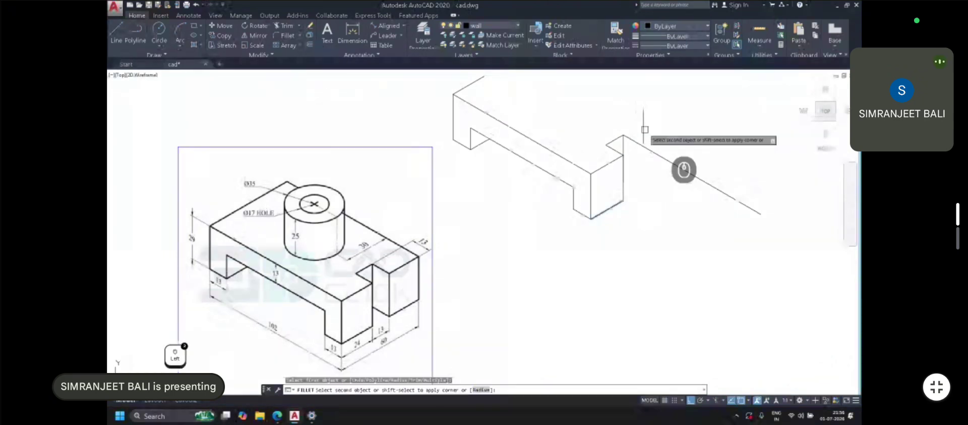
{"action": "left_click", "coordinate": [645, 129]}
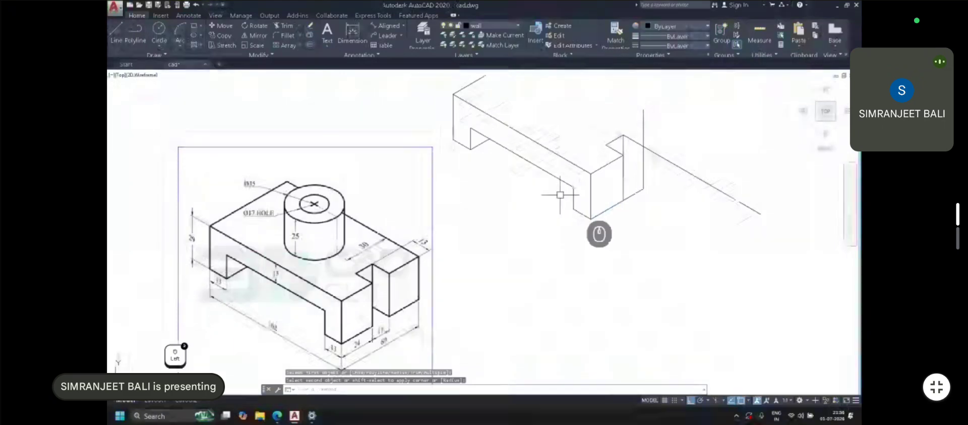
Copy the front leg's short bottom edge by its lower end to the corner of the extended bottom edge and detached vertical
{"action": "left_click", "coordinate": [582, 213]}
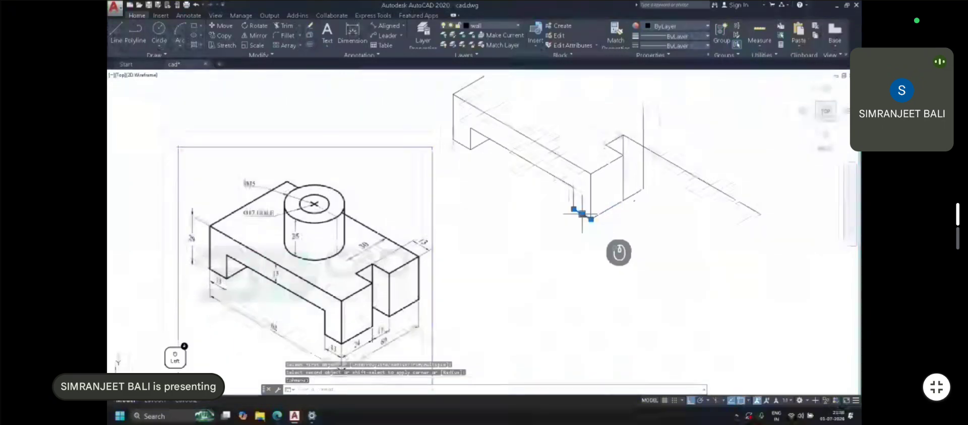
{"action": "left_click", "coordinate": [221, 35]}
{"action": "left_click", "coordinate": [591, 220]}
{"action": "key", "text": "space"}
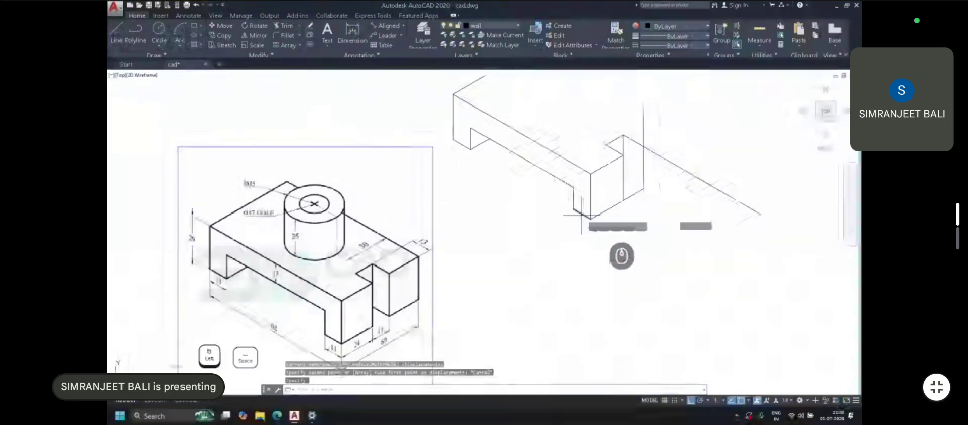
{"action": "left_click", "coordinate": [581, 214]}
{"action": "key", "text": "space"}
{"action": "left_click", "coordinate": [590, 219]}
{"action": "left_click", "coordinate": [643, 188]}
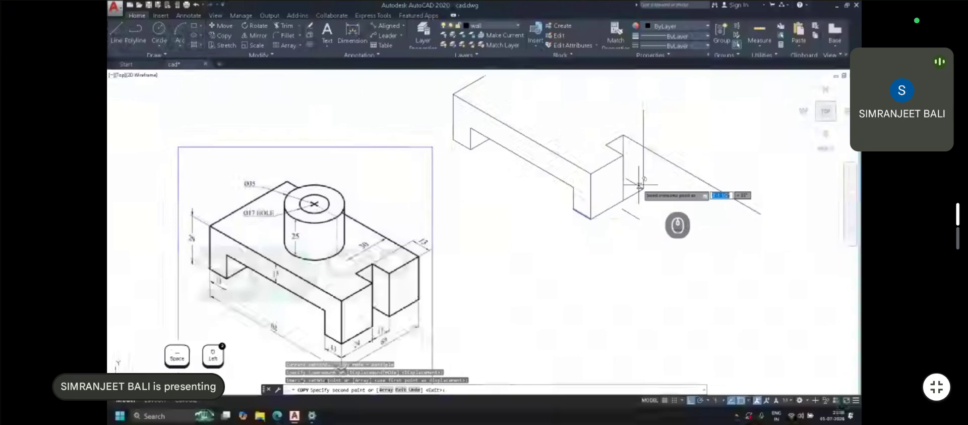
Trim the excess line segments around the notch's bottom corner
{"action": "left_click", "coordinate": [280, 27]}
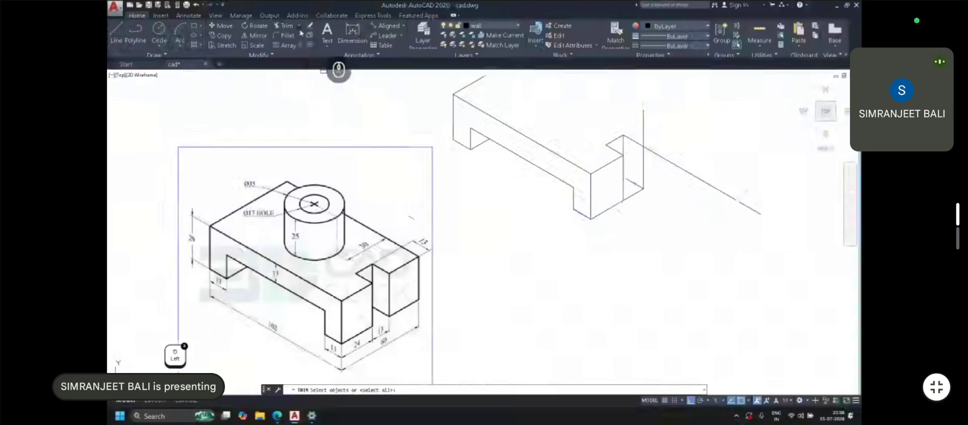
{"action": "left_click", "coordinate": [299, 28]}
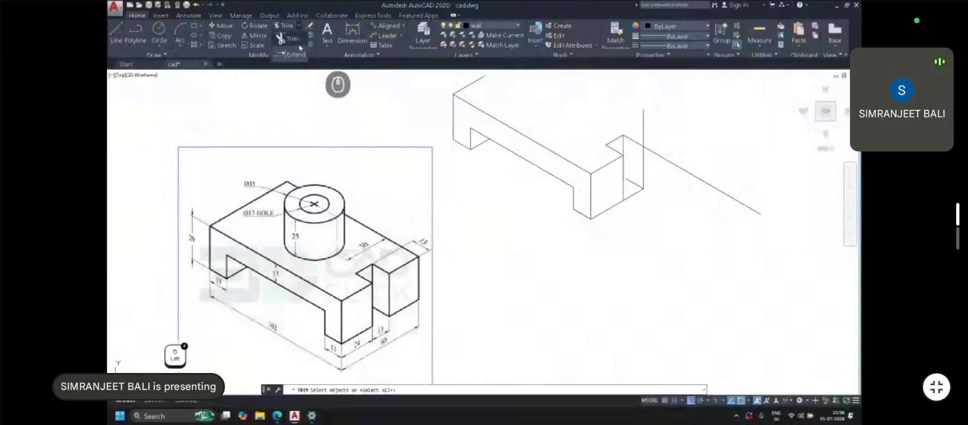
{"action": "key", "text": "Escape"}
{"action": "left_click", "coordinate": [288, 26]}
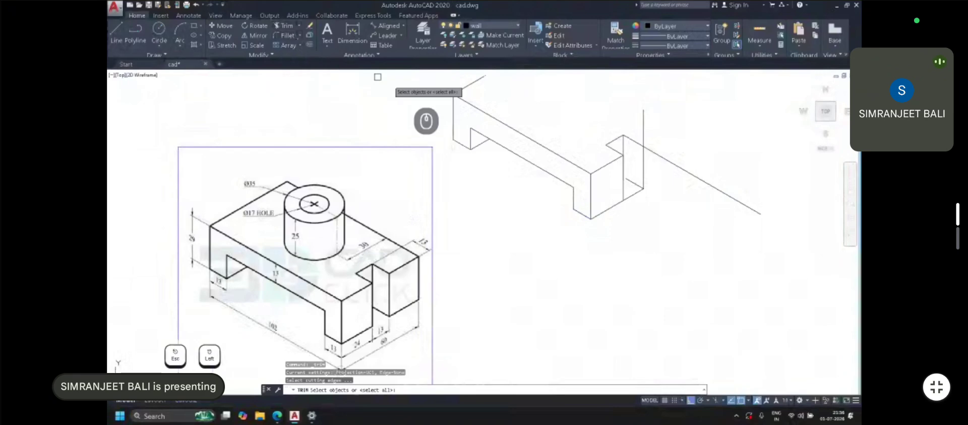
{"action": "scroll", "coordinate": [651, 172], "scroll_direction": "up", "scroll_amount": 1}
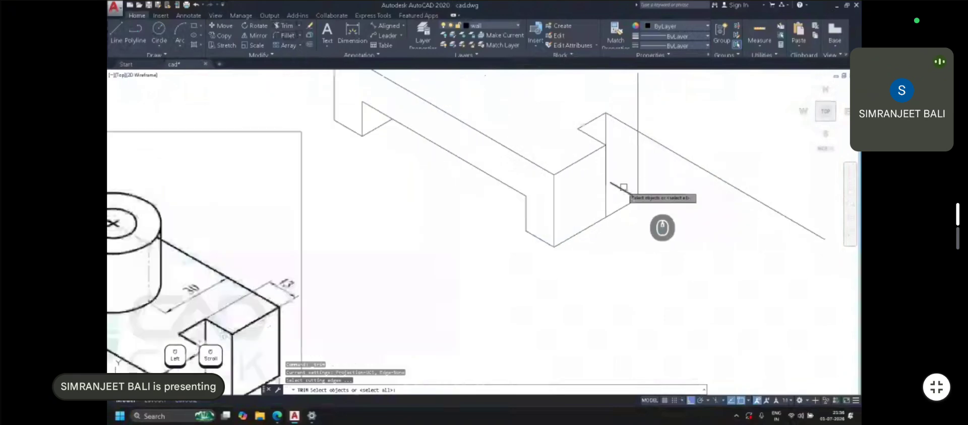
{"action": "scroll", "coordinate": [622, 181], "scroll_direction": "up", "scroll_amount": 1}
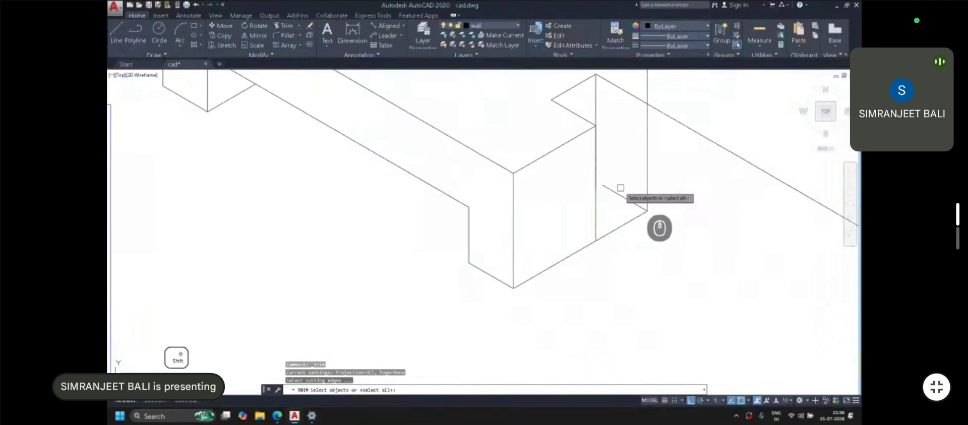
{"action": "key", "text": "Escape"}
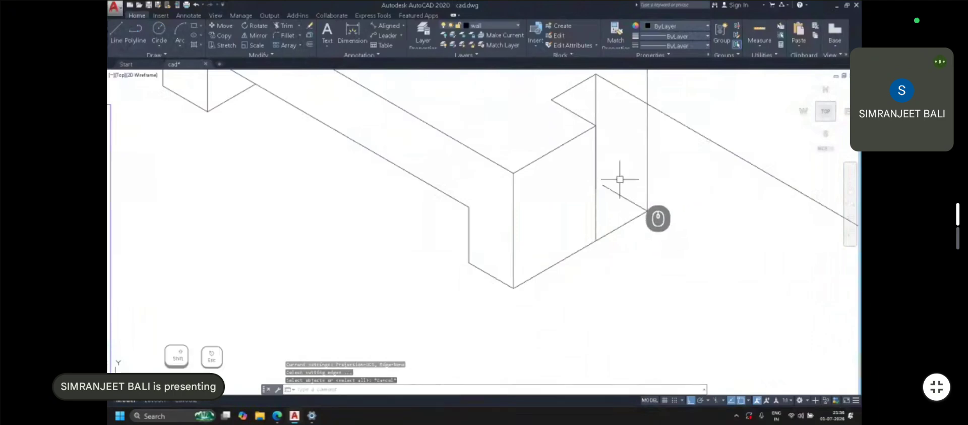
Extend the short bottom edge inside the notch to the front block's vertical edge, using Trim's extend mode
{"action": "left_click", "coordinate": [281, 26]}
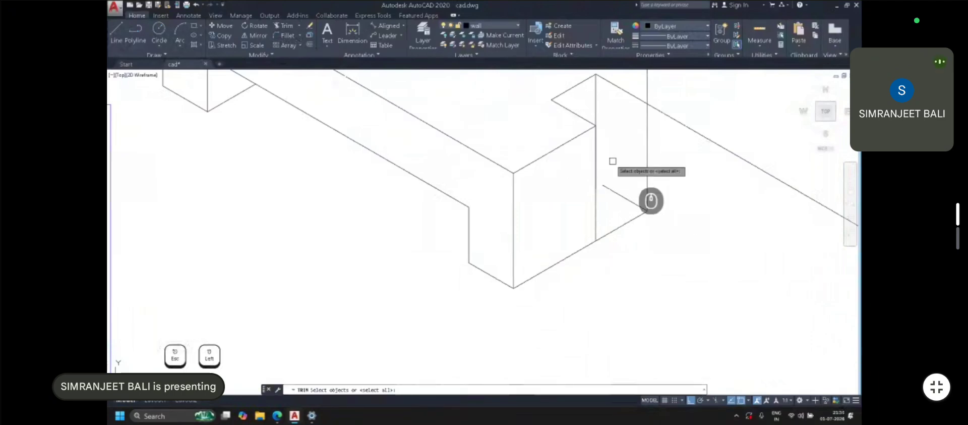
{"action": "key", "text": "Return"}
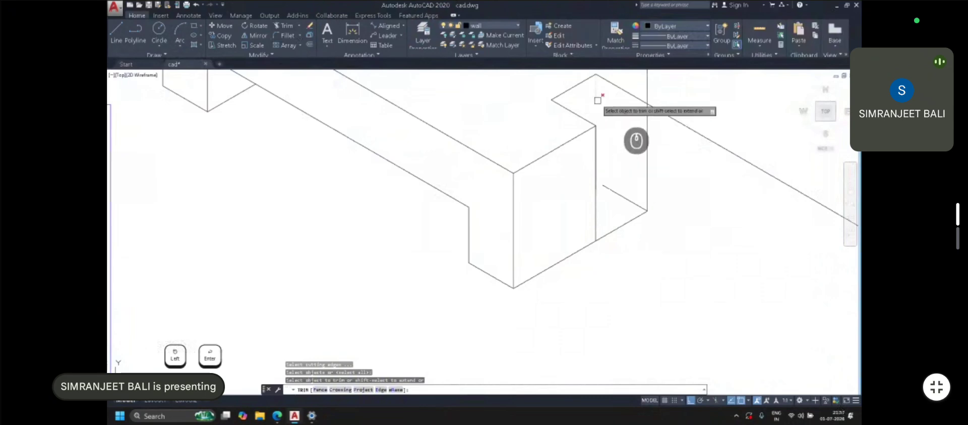
{"action": "key", "text": "shift"}
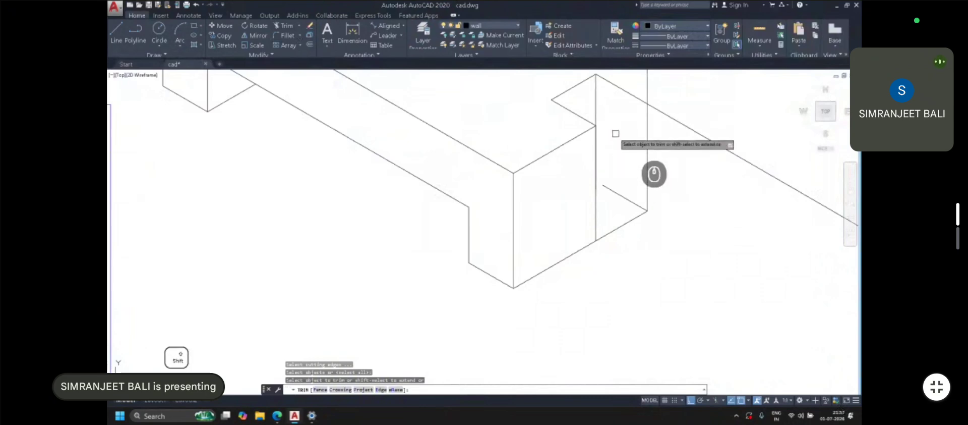
{"action": "left_click", "coordinate": [615, 189], "text": "shift"}
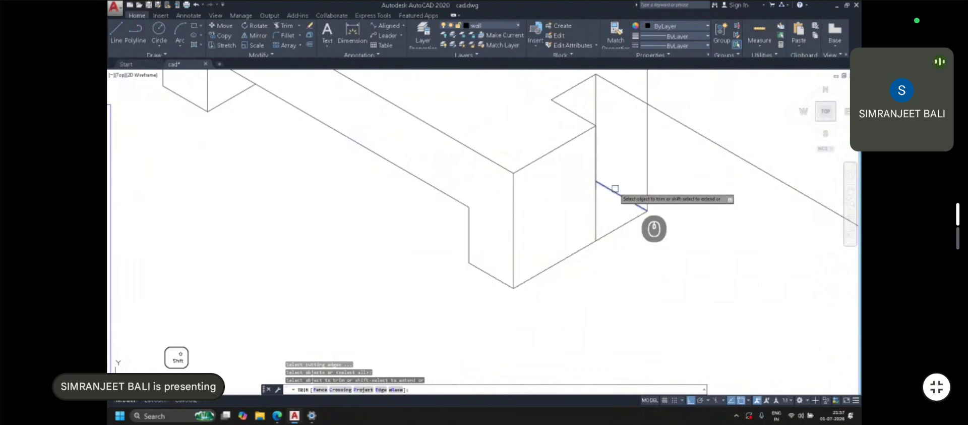
{"action": "left_click", "coordinate": [615, 188], "text": "shift"}
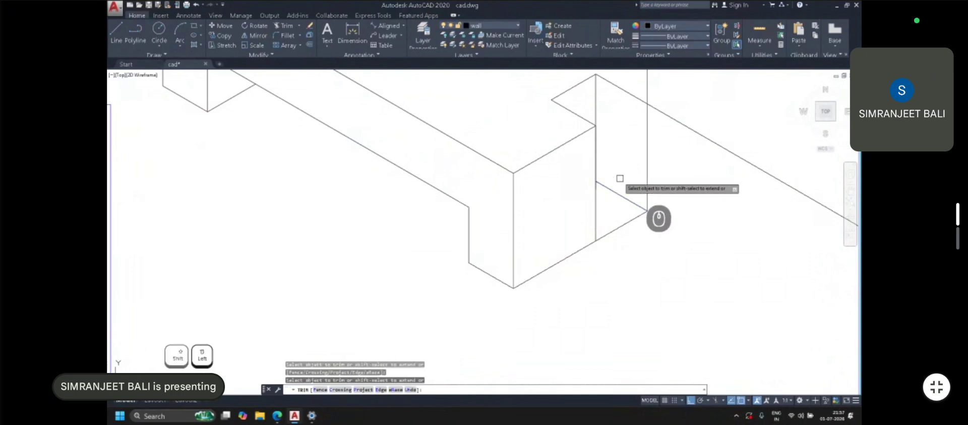
Try to extend the long lower front edge to the outer vertical edge of the far leg with Extend
{"action": "left_click", "coordinate": [298, 27]}
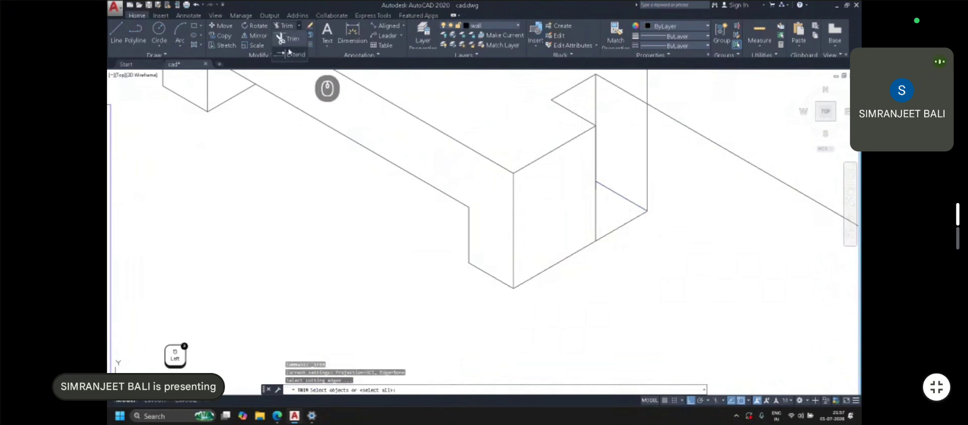
{"action": "left_click", "coordinate": [296, 54]}
{"action": "middle_click_drag", "start_coordinate": [590, 143], "coordinate": [564, 205]}
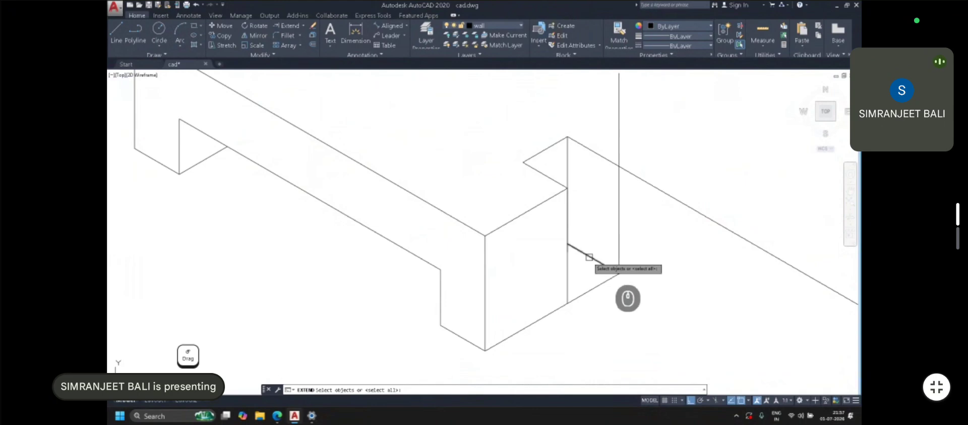
{"action": "scroll", "coordinate": [444, 272], "scroll_direction": "down", "scroll_amount": 2}
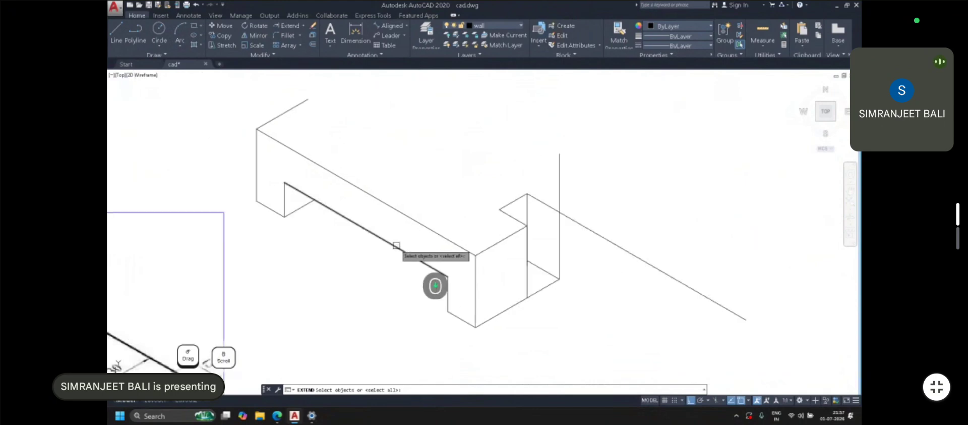
{"action": "key", "text": "space"}
{"action": "left_click", "coordinate": [297, 187], "text": "shift"}
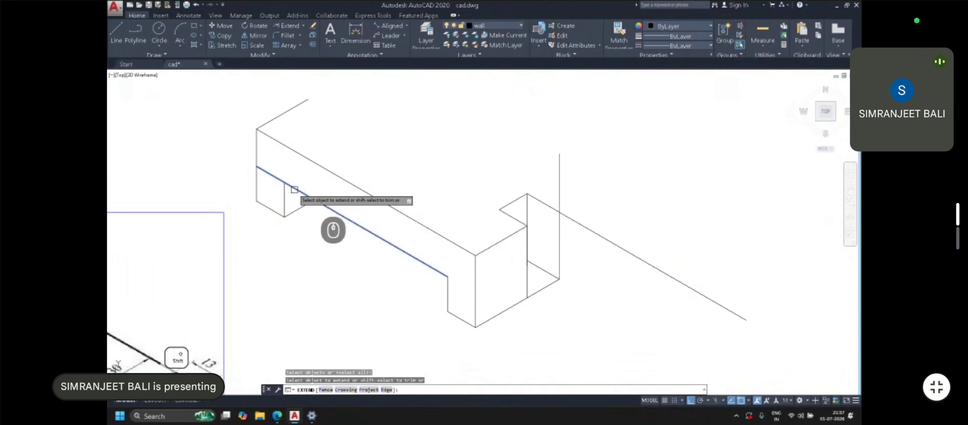
{"action": "left_click", "coordinate": [294, 189], "text": "shift"}
{"action": "key", "text": "Escape"}
{"action": "key", "text": "Escape"}
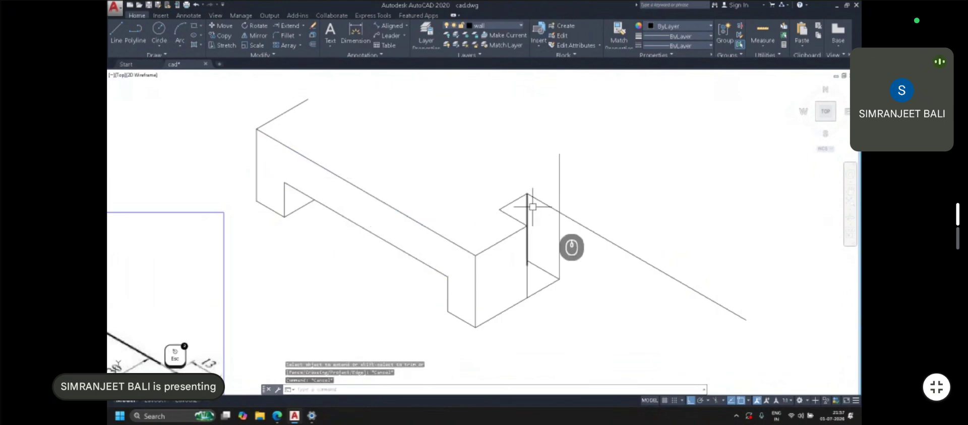
Copy the front block's short top edge from its outer corner to where the vertical line crosses the long diagonal line
{"action": "middle_click_drag", "start_coordinate": [533, 207], "coordinate": [668, 210]}
{"action": "scroll", "coordinate": [504, 226], "scroll_direction": "down", "scroll_amount": 3}
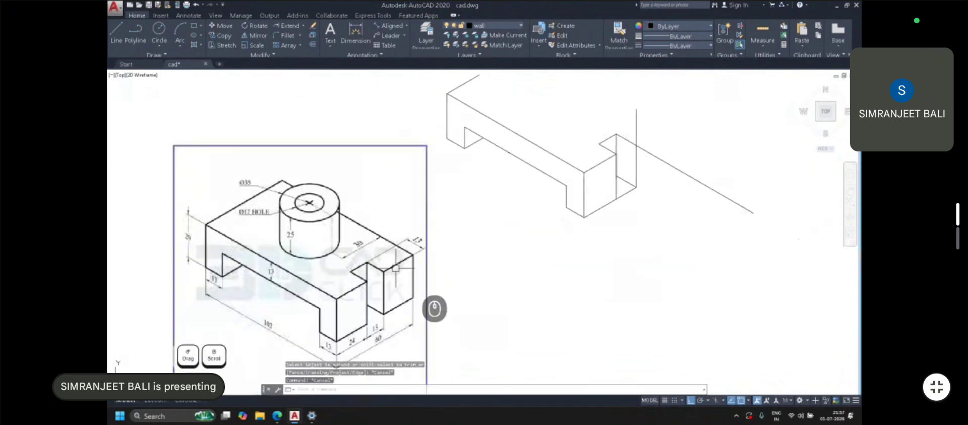
{"action": "left_click", "coordinate": [600, 164]}
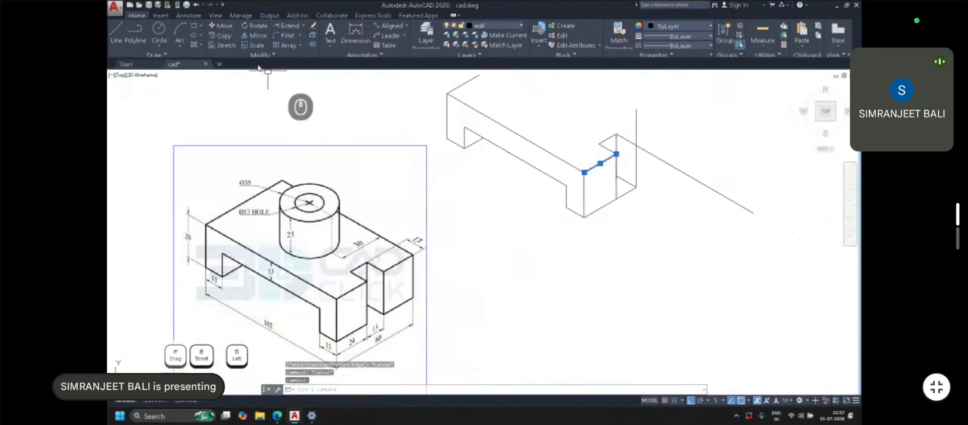
{"action": "left_click", "coordinate": [220, 35]}
{"action": "left_click", "coordinate": [585, 172]}
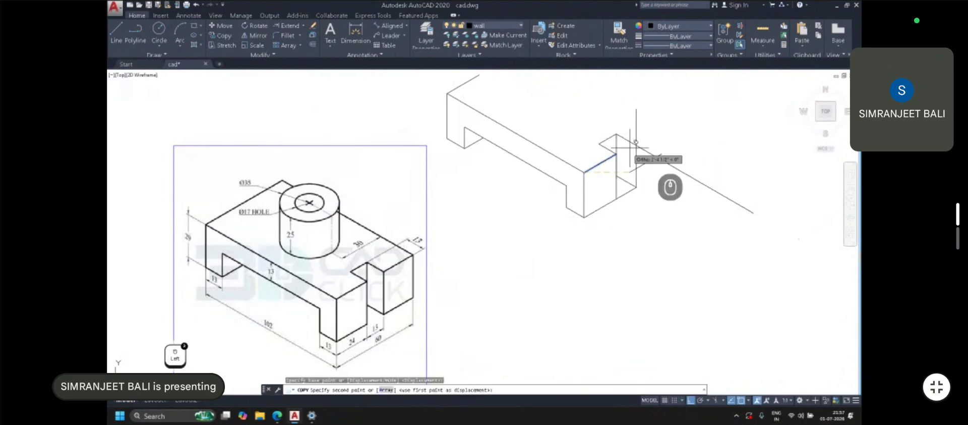
{"action": "left_click", "coordinate": [636, 146]}
{"action": "key", "text": "Escape"}
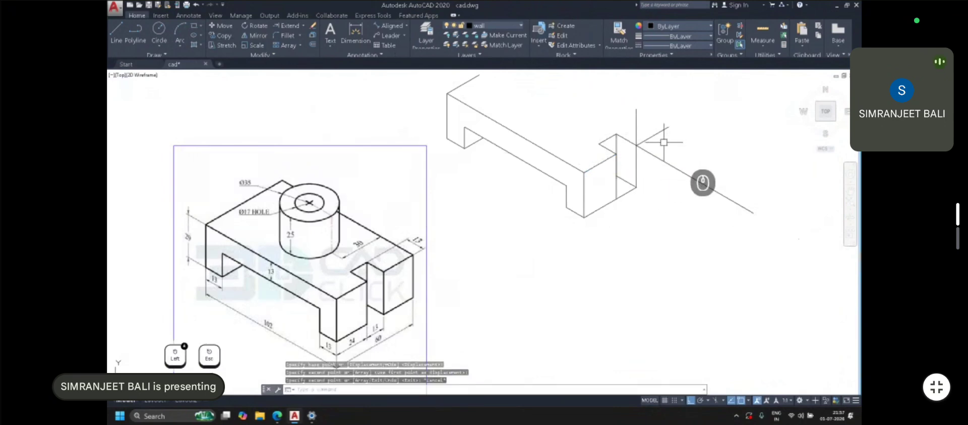
Trim the part of the vertical line that rises above the copied top edge
{"action": "middle_click_drag", "start_coordinate": [663, 142], "coordinate": [656, 153]}
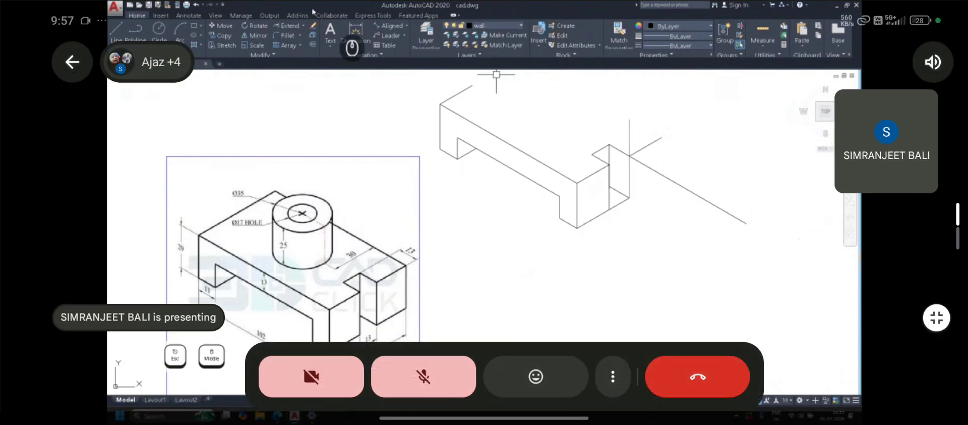
{"action": "left_click", "coordinate": [303, 26]}
{"action": "left_click", "coordinate": [304, 42]}
{"action": "key", "text": "space"}
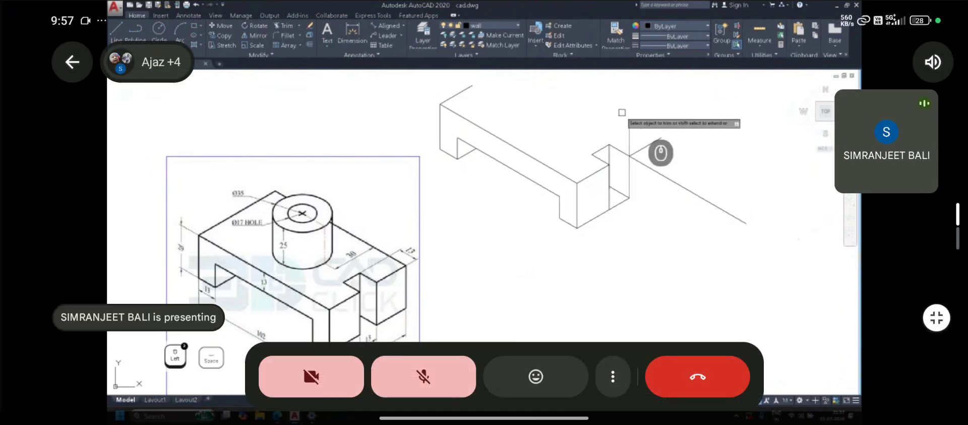
{"action": "key", "text": "Escape"}
Copy the vertical edge beside the notch to the far end of the copied top edge
{"action": "left_click", "coordinate": [629, 175]}
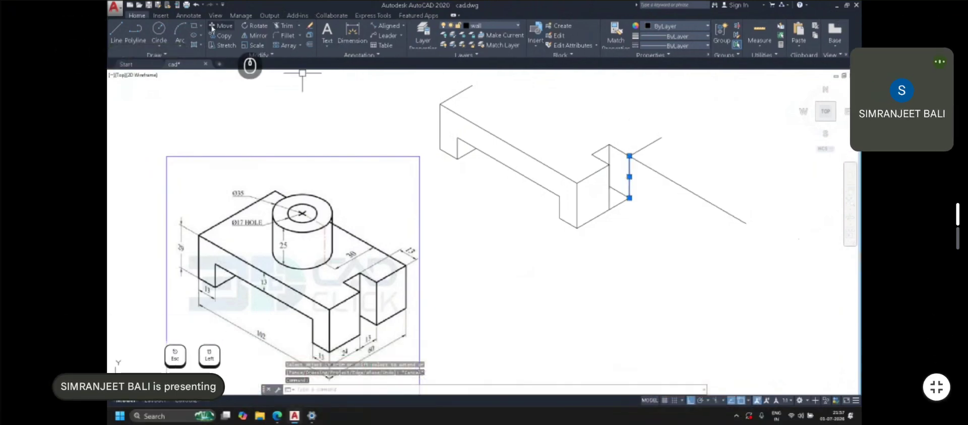
{"action": "left_click", "coordinate": [214, 35]}
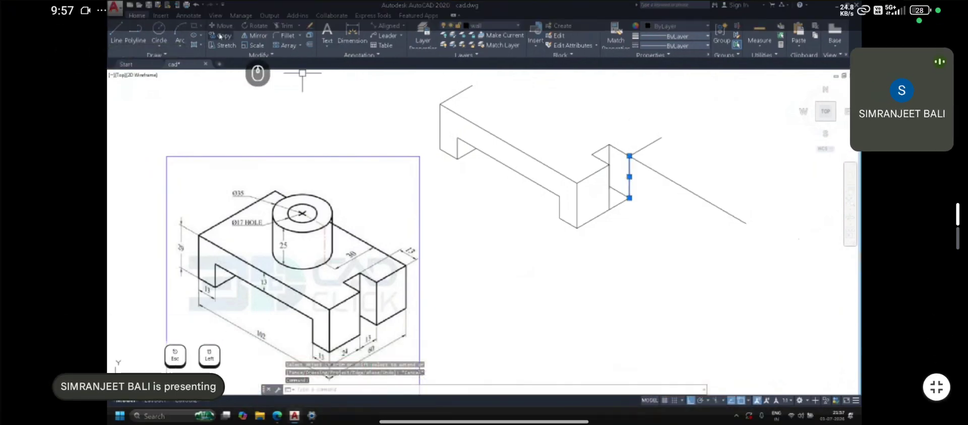
{"action": "left_click", "coordinate": [629, 156]}
{"action": "left_click", "coordinate": [662, 137]}
{"action": "key", "text": "Escape"}
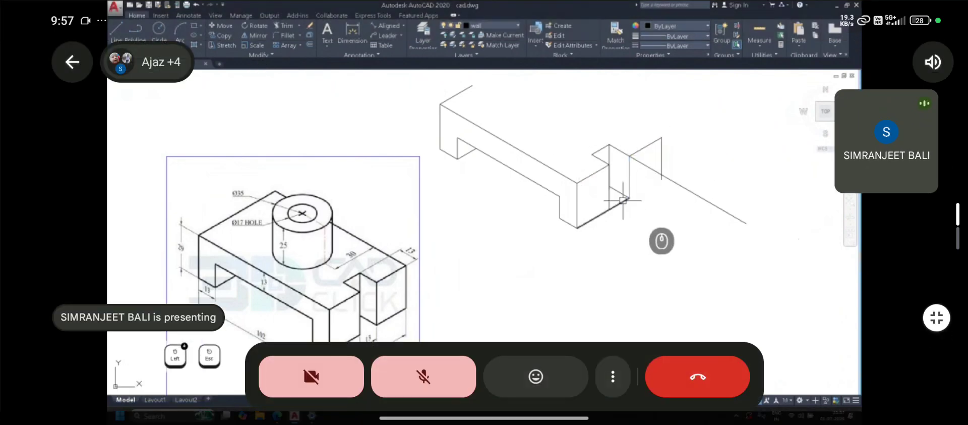
Fillet the bottom side edge with the copied vertical edge to close the rear block's lower corner
{"action": "left_click", "coordinate": [250, 38]}
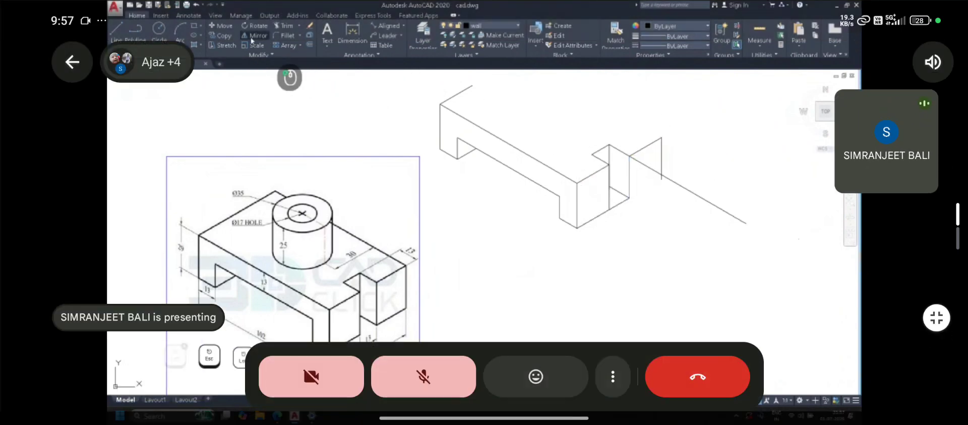
{"action": "left_click", "coordinate": [292, 36]}
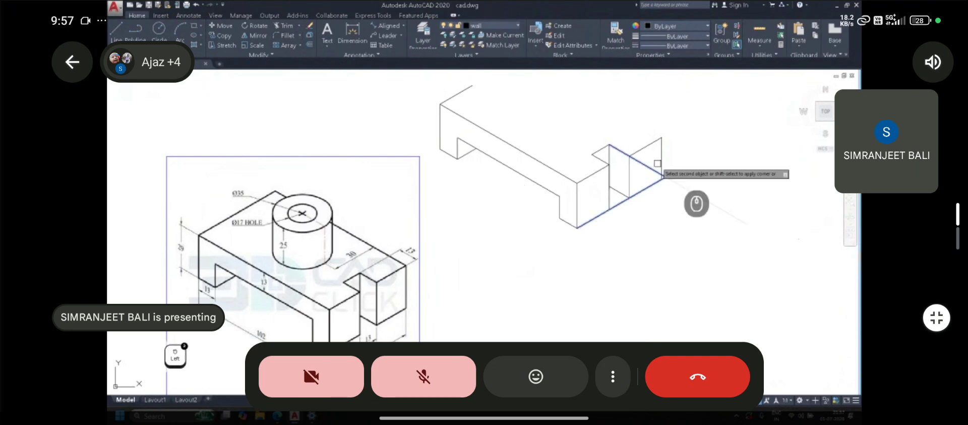
{"action": "left_click", "coordinate": [660, 158]}
{"action": "key", "text": "Escape"}
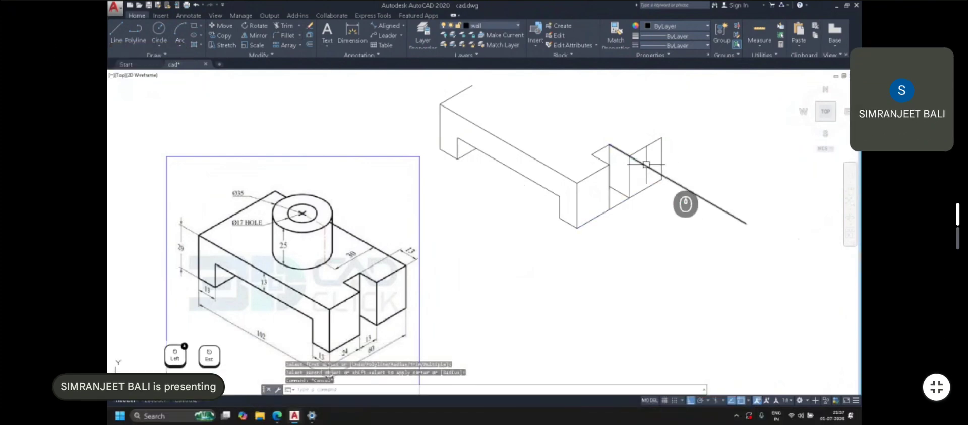
Trim the excess of the long diagonal line that passes through the rear block's side face
{"action": "left_click", "coordinate": [280, 27]}
{"action": "left_click", "coordinate": [682, 188]}
{"action": "key", "text": "space"}
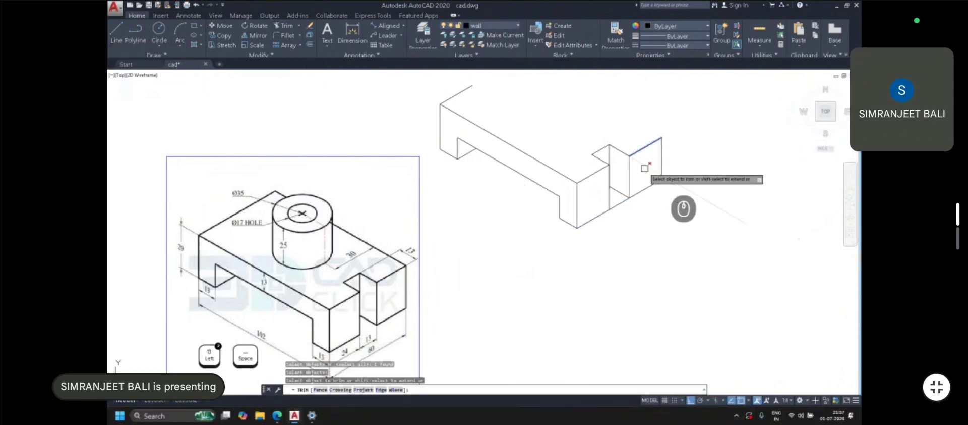
{"action": "left_click", "coordinate": [645, 161]}
{"action": "key", "text": "Escape"}
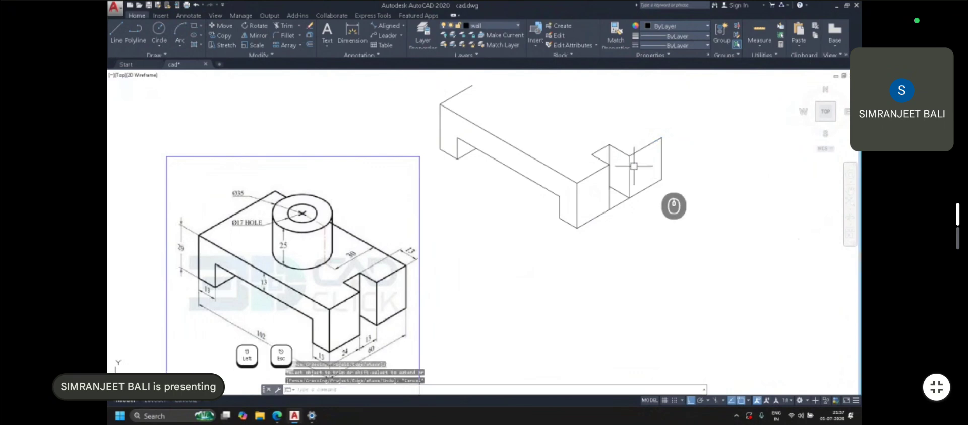
Copy the long front top edge from its near corner to the rear block's outer top corner
{"action": "scroll", "coordinate": [638, 207], "scroll_direction": "down", "scroll_amount": 2}
{"action": "left_click", "coordinate": [580, 180]}
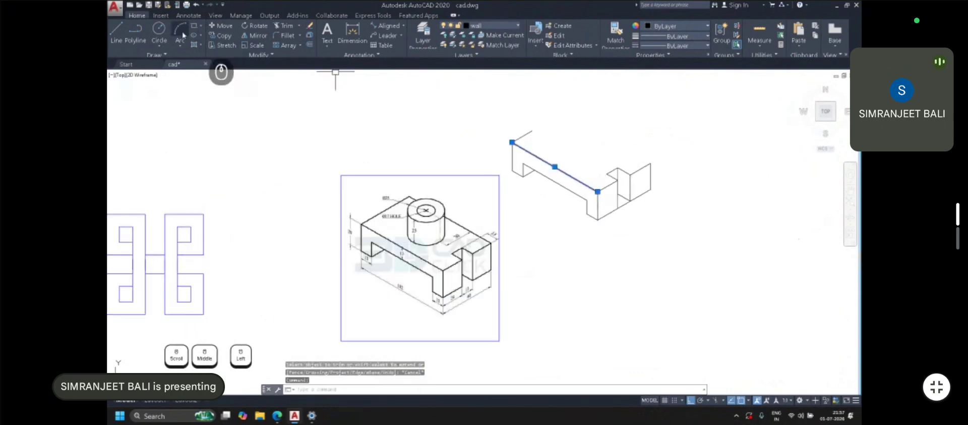
{"action": "left_click", "coordinate": [220, 35]}
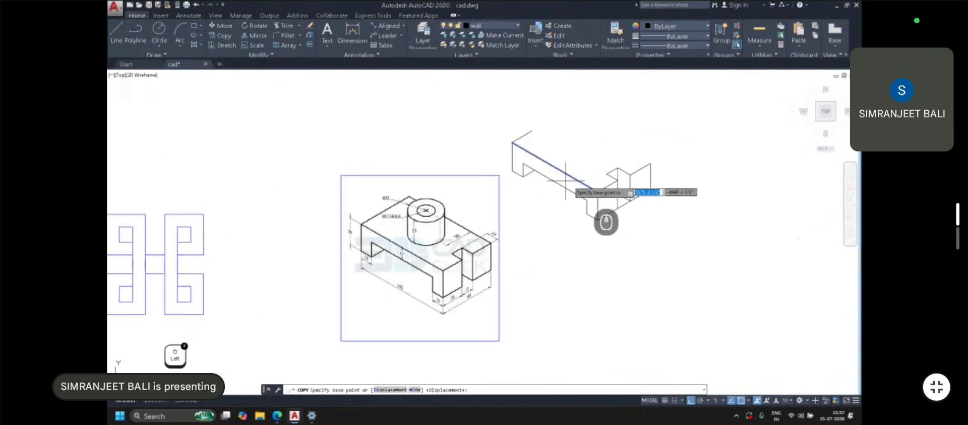
{"action": "left_click", "coordinate": [598, 191]}
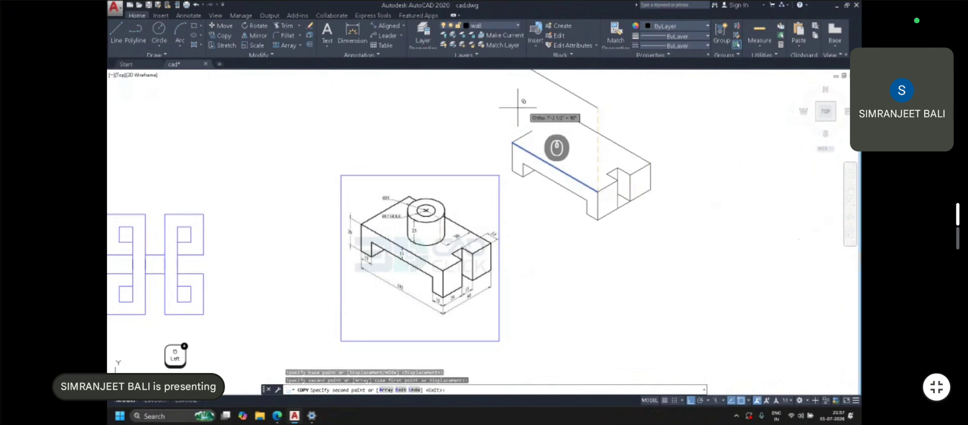
{"action": "key", "text": "Escape"}
{"action": "key", "text": "Escape"}
Fillet the short end edge with the copied long back edge to close the top face's rear corner
{"action": "left_click", "coordinate": [285, 36]}
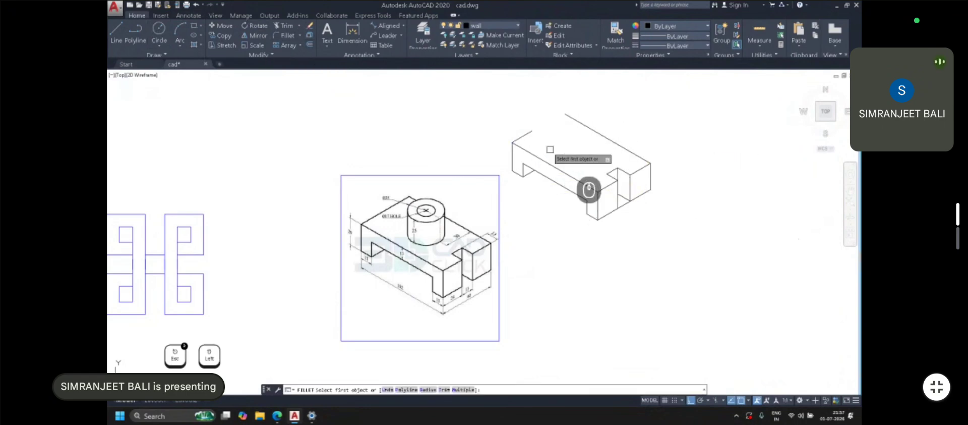
{"action": "left_click", "coordinate": [527, 135]}
{"action": "left_click", "coordinate": [587, 127]}
{"action": "key", "text": "Escape"}
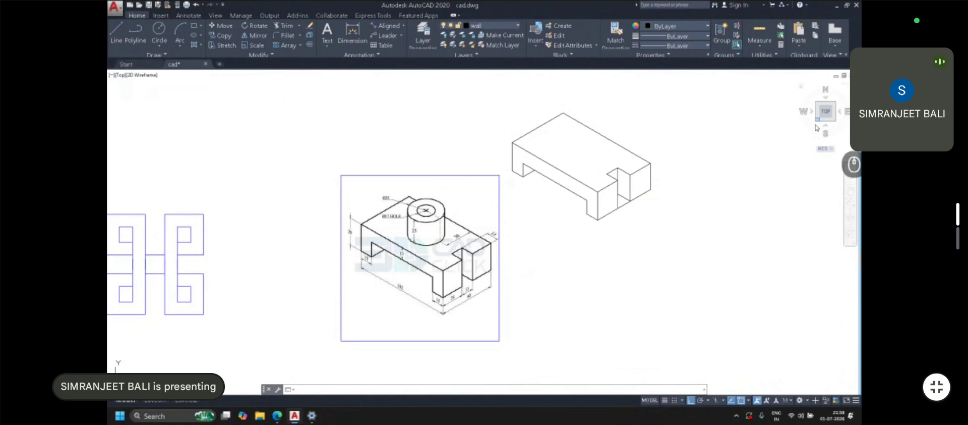
{"action": "middle_click_drag", "start_coordinate": [742, 193], "coordinate": [716, 175]}
{"action": "key", "text": "Escape"}
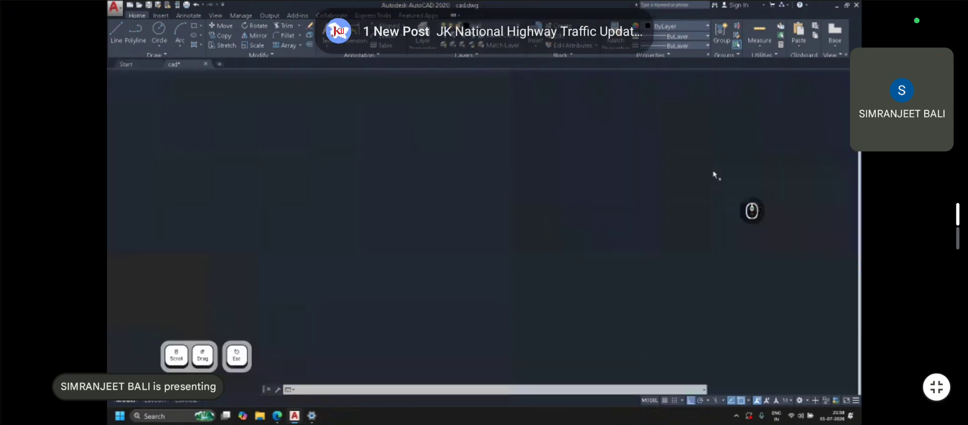
Leave the active command and switch the drawing to the SW Isometric view
{"action": "key", "text": "Escape"}
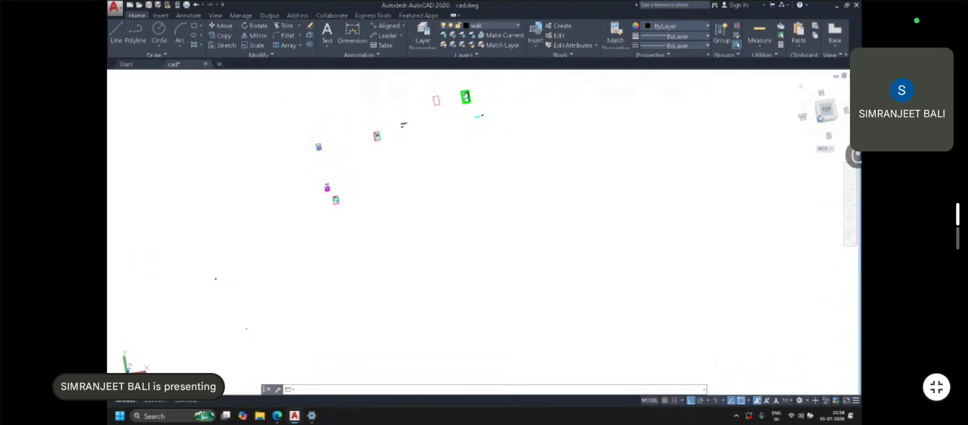
{"action": "key", "text": "Escape"}
{"action": "left_click", "coordinate": [820, 119]}
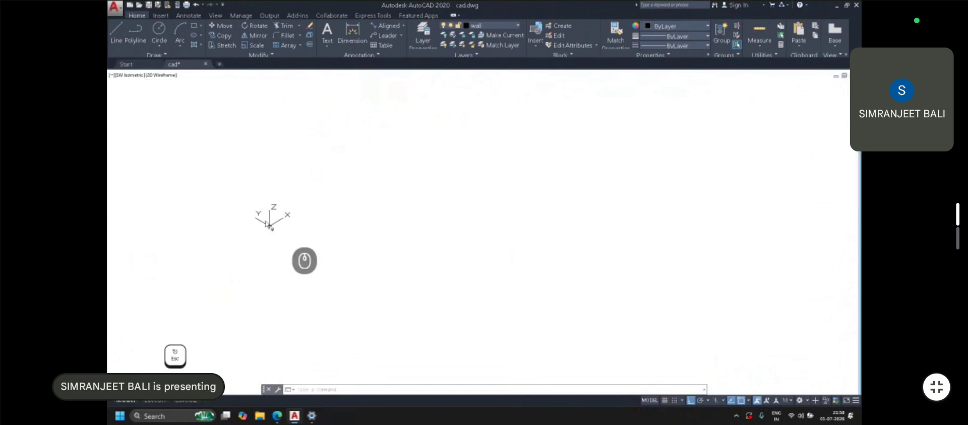
{"action": "scroll", "coordinate": [269, 226], "scroll_direction": "down", "scroll_amount": 2}
{"action": "key", "text": "Escape"}
{"action": "scroll", "coordinate": [268, 222], "scroll_direction": "down", "scroll_amount": 2}
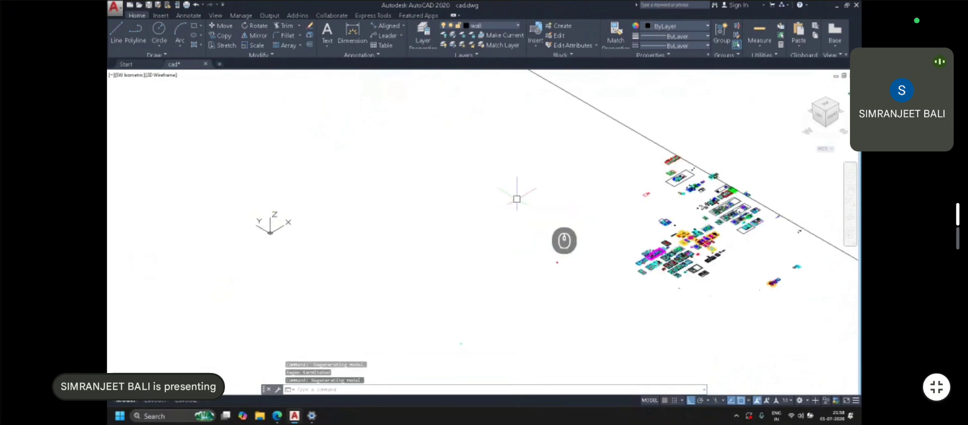
Examine how the notched block and the neighbouring flat shapes look in the SW Isometric view
{"action": "middle_click_drag", "start_coordinate": [677, 244], "coordinate": [544, 219]}
{"action": "middle_click_drag", "start_coordinate": [649, 232], "coordinate": [547, 209]}
{"action": "scroll", "coordinate": [606, 206], "scroll_direction": "up", "scroll_amount": 2}
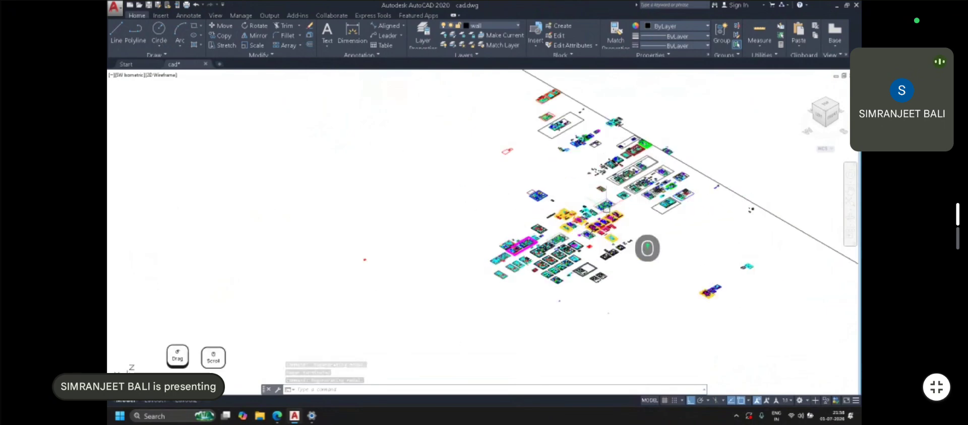
{"action": "scroll", "coordinate": [607, 206], "scroll_direction": "up", "scroll_amount": 2}
{"action": "middle_click_drag", "start_coordinate": [812, 133], "coordinate": [648, 183]}
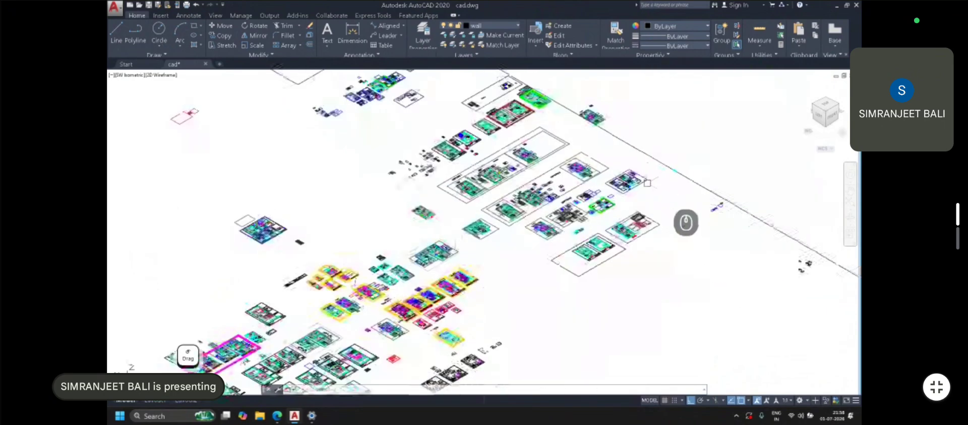
{"action": "scroll", "coordinate": [671, 252], "scroll_direction": "up", "scroll_amount": 3}
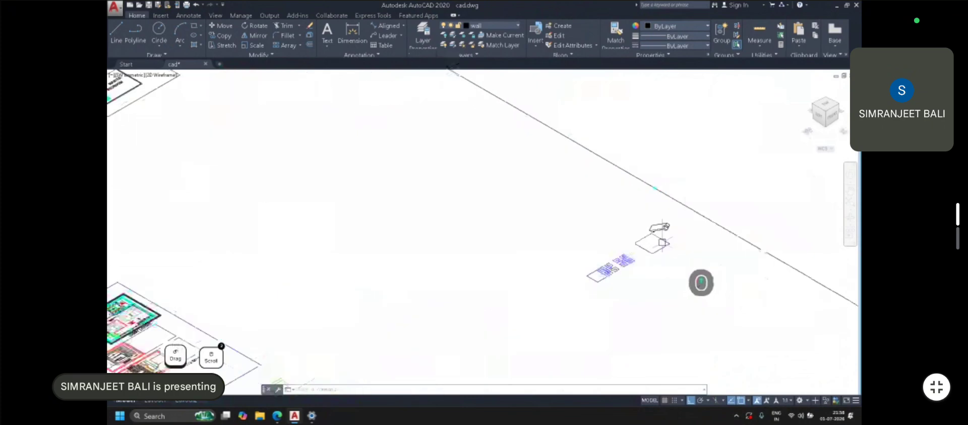
{"action": "scroll", "coordinate": [698, 272], "scroll_direction": "up", "scroll_amount": 2}
{"action": "scroll", "coordinate": [703, 256], "scroll_direction": "up", "scroll_amount": 3}
{"action": "middle_click_drag", "start_coordinate": [627, 230], "coordinate": [567, 211]}
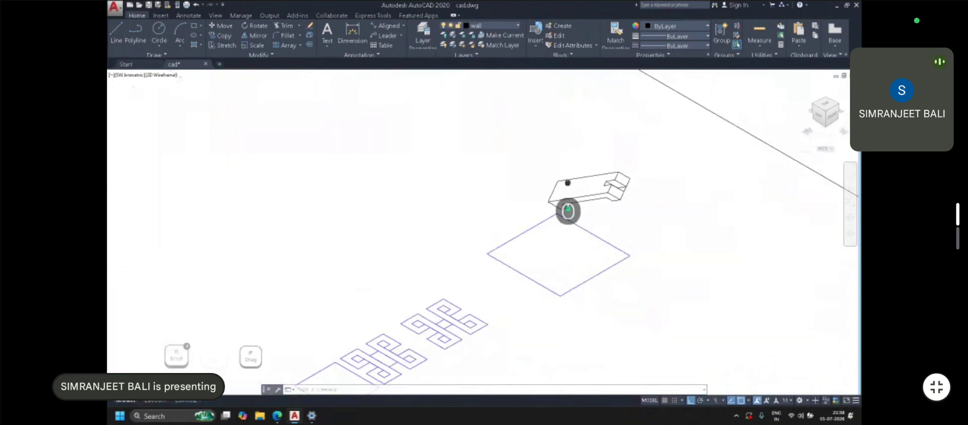
{"action": "scroll", "coordinate": [554, 207], "scroll_direction": "down", "scroll_amount": 2}
{"action": "scroll", "coordinate": [575, 240], "scroll_direction": "down", "scroll_amount": 2}
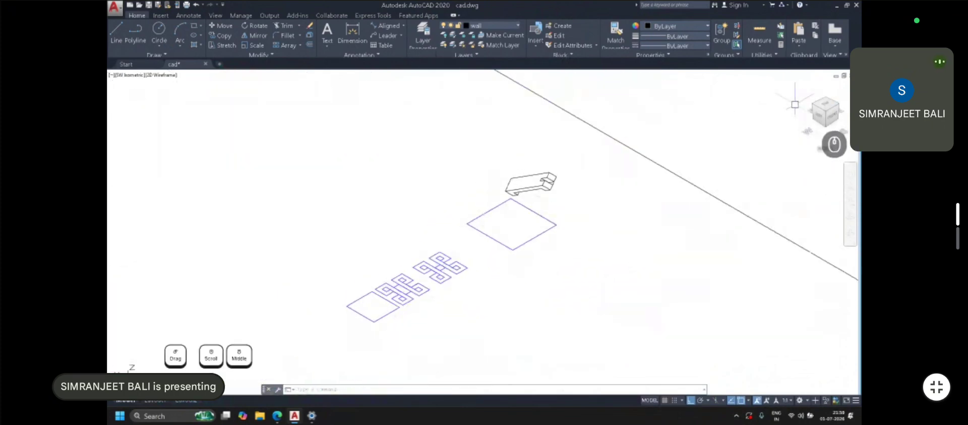
Return the drawing from the isometric view to the plan view from above
{"action": "left_click", "coordinate": [827, 107]}
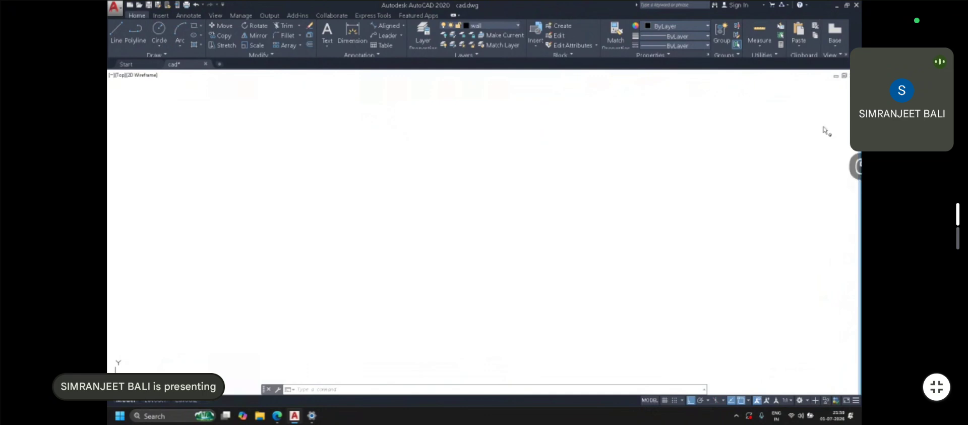
{"action": "scroll", "coordinate": [831, 101], "scroll_direction": "up", "scroll_amount": 1}
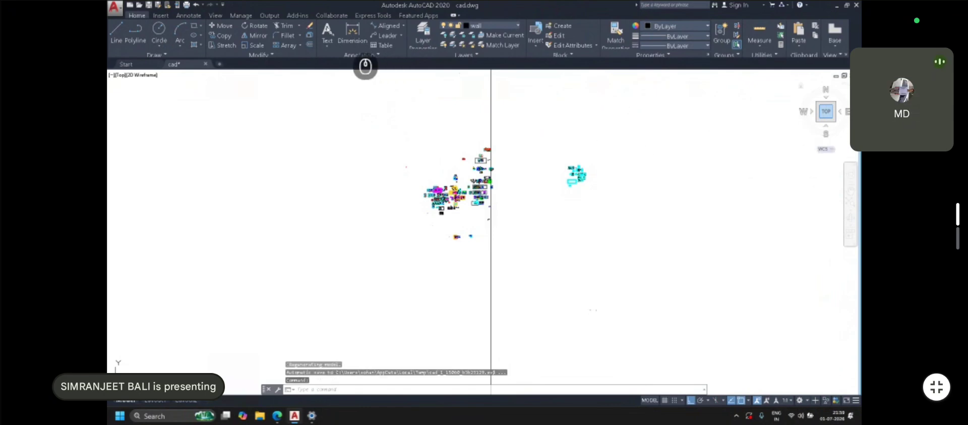
{"action": "scroll", "coordinate": [831, 100], "scroll_direction": "up", "scroll_amount": 1}
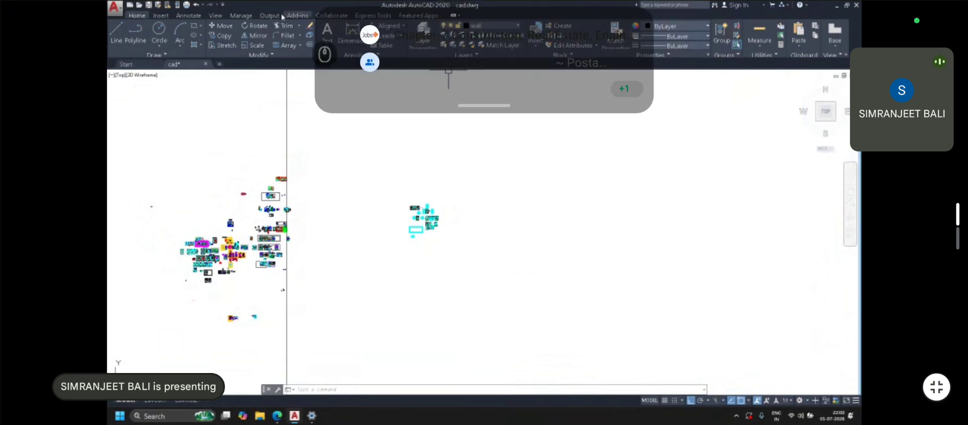
Set the drawing to the preset Top view from the list of named views
{"action": "left_click", "coordinate": [214, 15]}
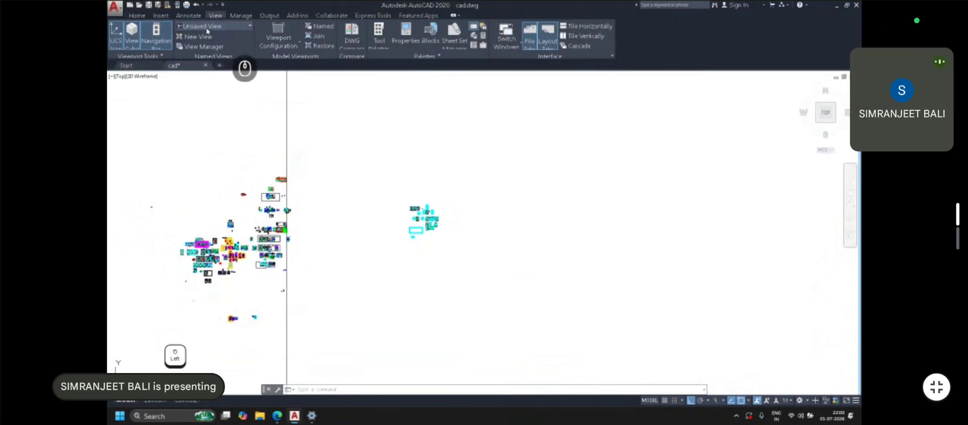
{"action": "left_click", "coordinate": [210, 28]}
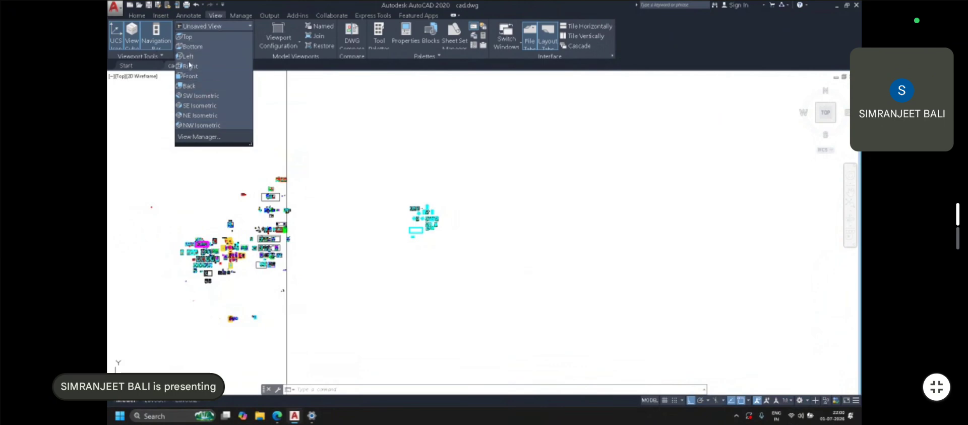
{"action": "left_click", "coordinate": [202, 148]}
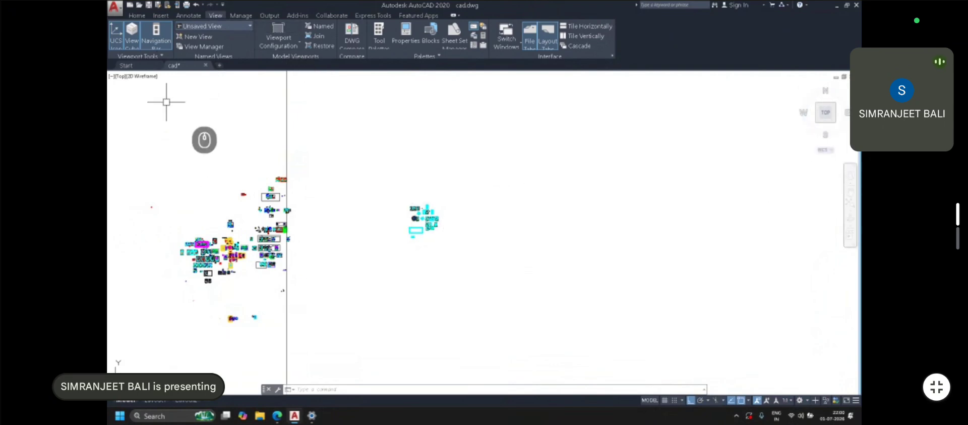
{"action": "left_click", "coordinate": [201, 26]}
{"action": "left_click", "coordinate": [188, 36]}
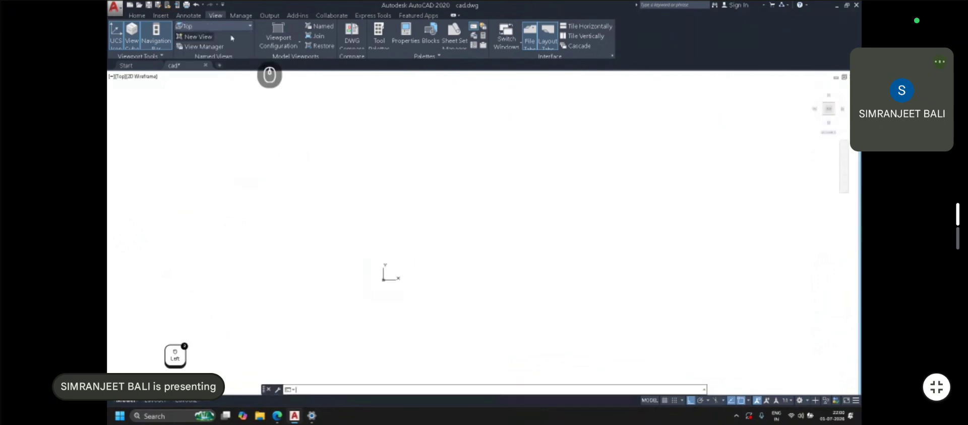
{"action": "scroll", "coordinate": [378, 278], "scroll_direction": "down", "scroll_amount": 2}
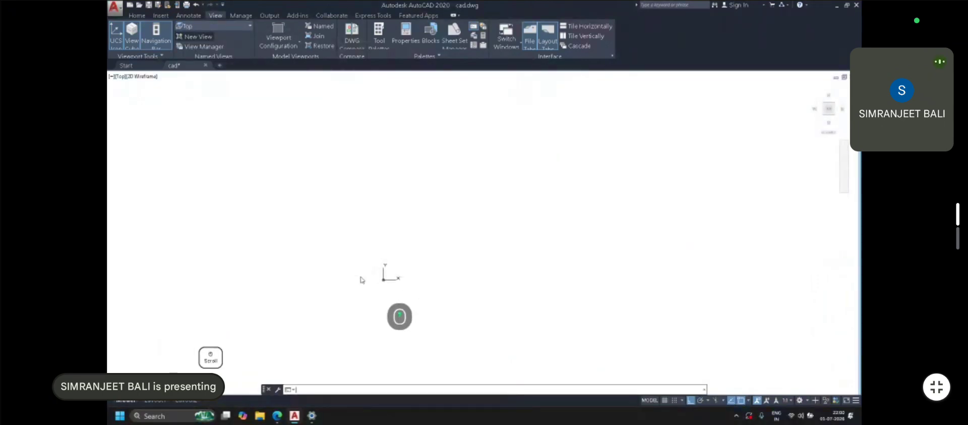
{"action": "scroll", "coordinate": [400, 276], "scroll_direction": "down", "scroll_amount": 2}
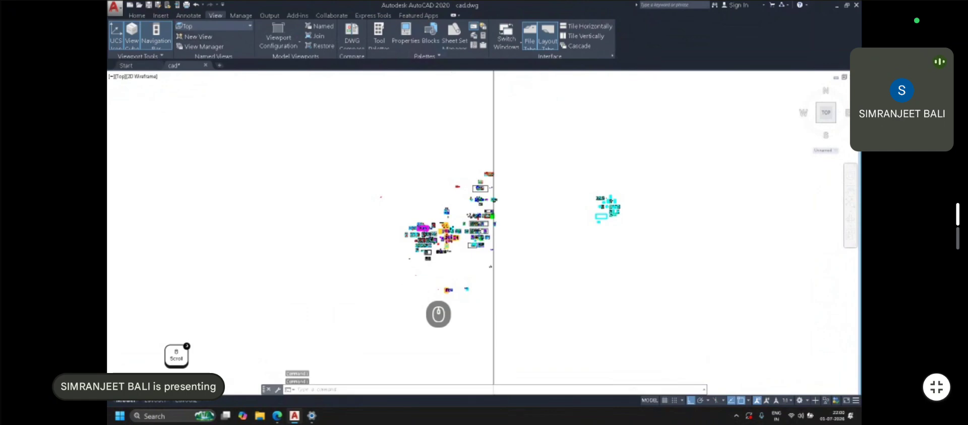
{"action": "scroll", "coordinate": [399, 274], "scroll_direction": "up", "scroll_amount": 2}
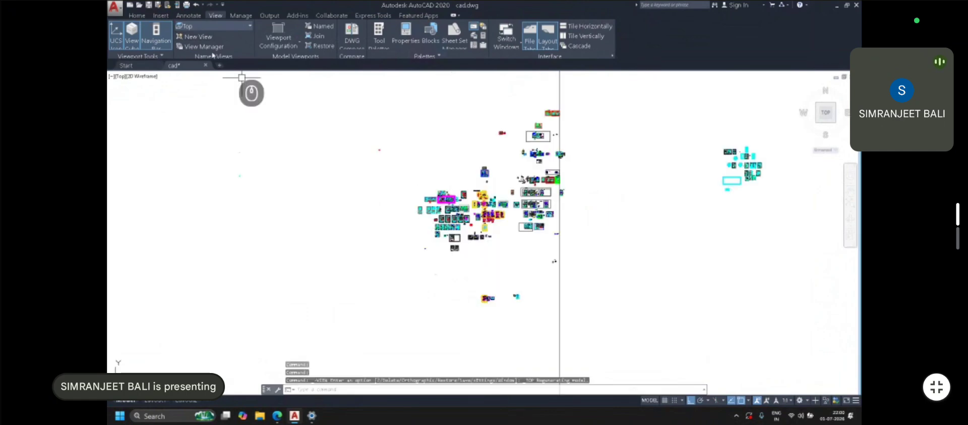
Try the preset SW Isometric view, and undo the view changes back to Top
{"action": "left_click", "coordinate": [207, 25]}
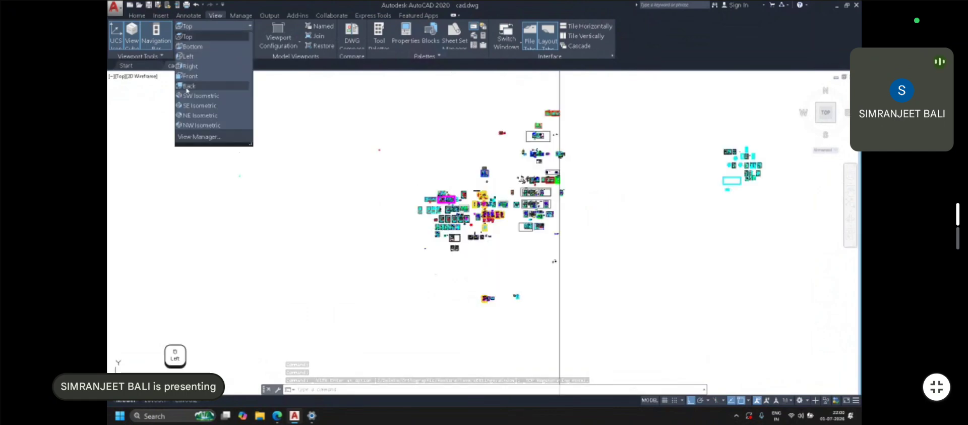
{"action": "left_click", "coordinate": [194, 95]}
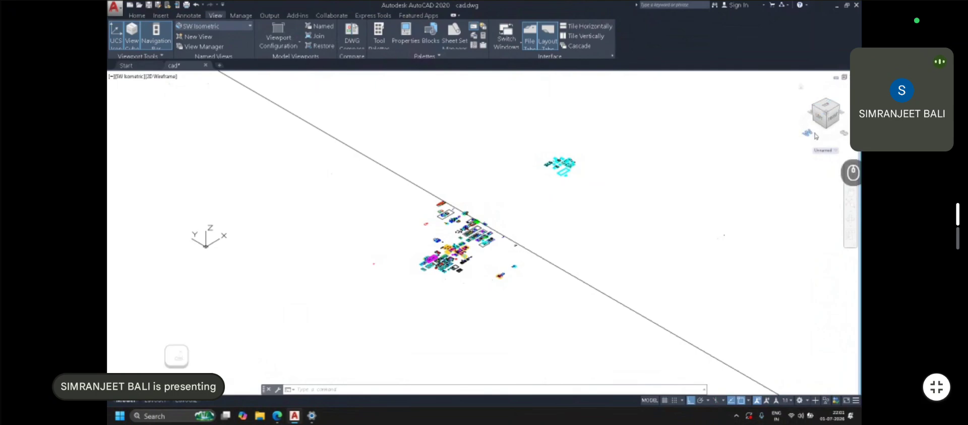
{"action": "key", "text": "ctrl+z"}
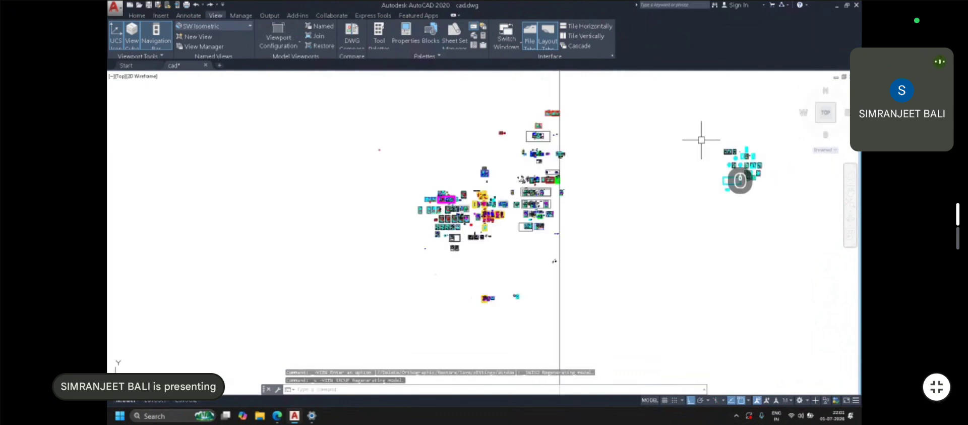
{"action": "key", "text": "ctrl+z"}
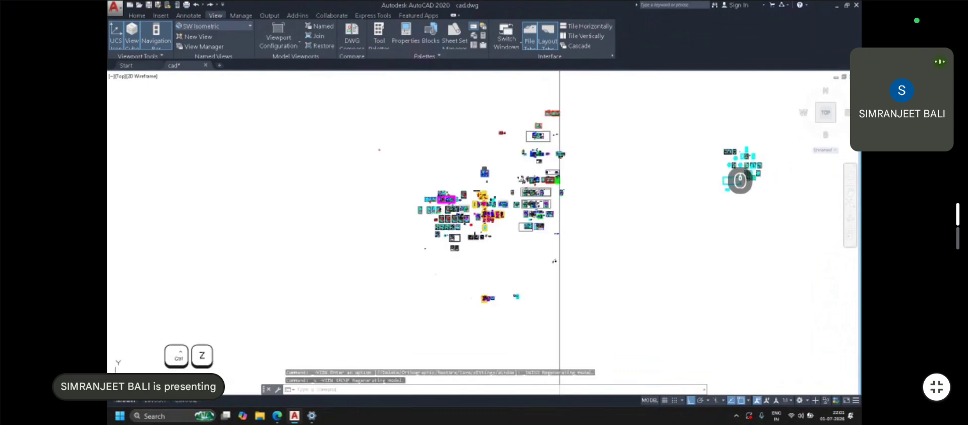
{"action": "key", "text": "ctrl+z"}
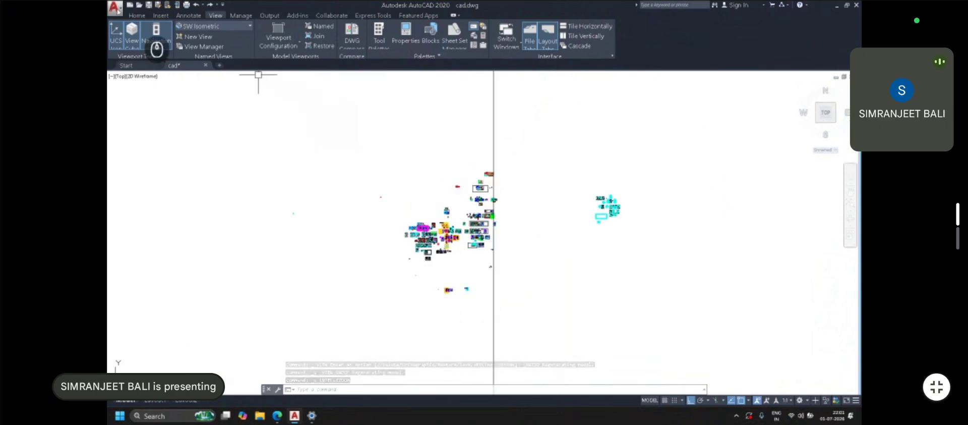
Locate the notched block beside its reference image and set isometric drafting to Isoplane Top
{"action": "left_click", "coordinate": [135, 15]}
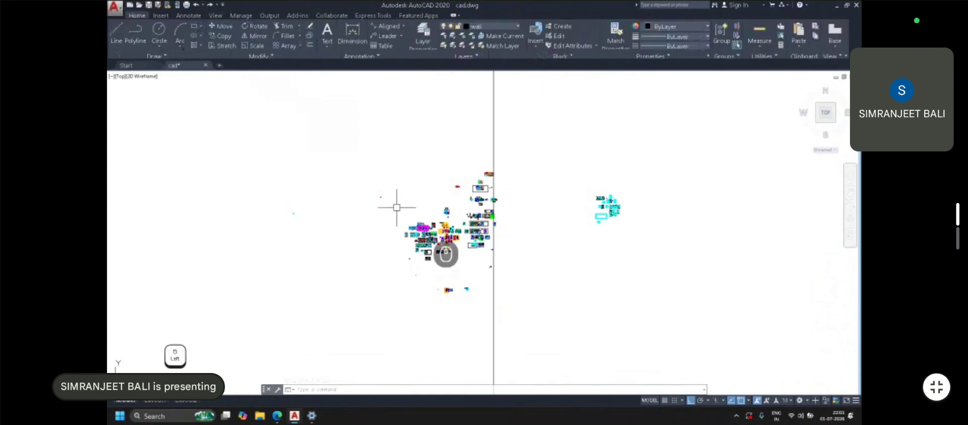
{"action": "scroll", "coordinate": [481, 211], "scroll_direction": "up", "scroll_amount": 2}
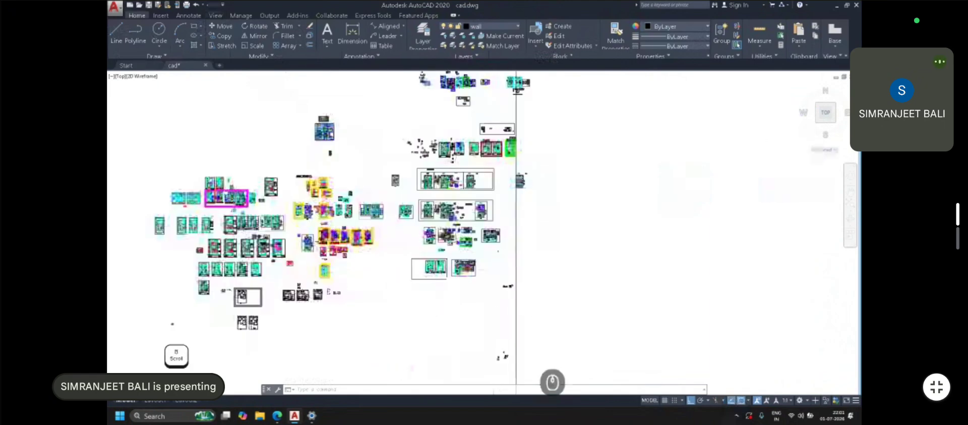
{"action": "scroll", "coordinate": [515, 286], "scroll_direction": "up", "scroll_amount": 6}
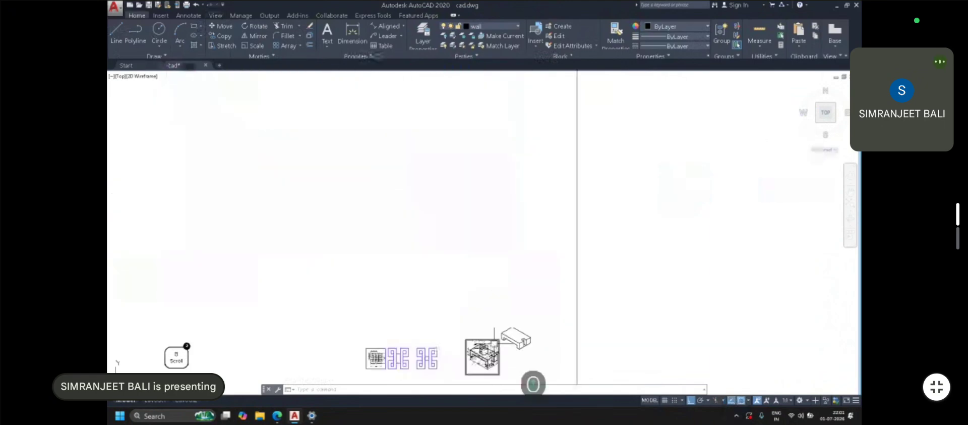
{"action": "middle_click_drag", "start_coordinate": [507, 352], "coordinate": [510, 254]}
{"action": "scroll", "coordinate": [510, 255], "scroll_direction": "up", "scroll_amount": 1}
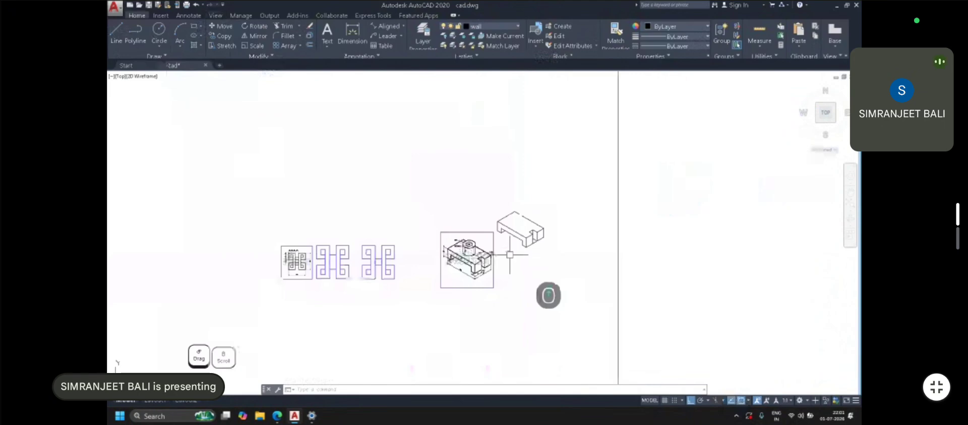
{"action": "scroll", "coordinate": [510, 254], "scroll_direction": "up", "scroll_amount": 4}
{"action": "left_click", "coordinate": [724, 400]}
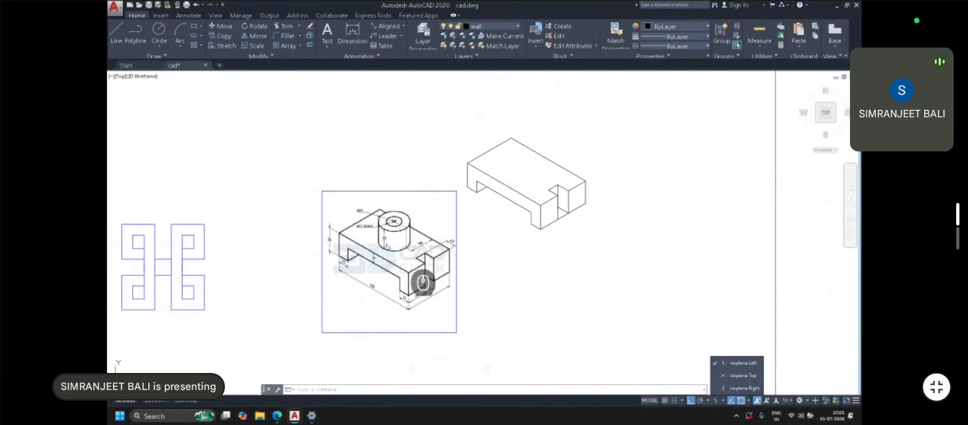
{"action": "left_click", "coordinate": [745, 376]}
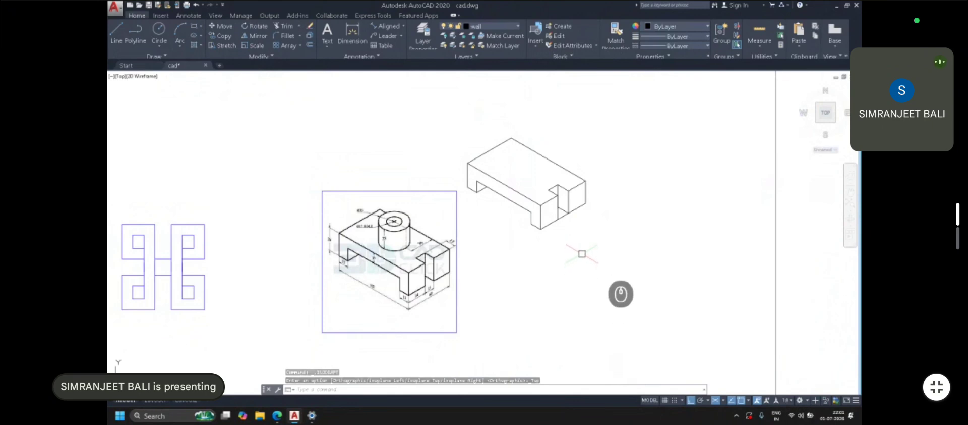
{"action": "left_click", "coordinate": [159, 31]}
{"action": "scroll", "coordinate": [463, 153], "scroll_direction": "up", "scroll_amount": 4}
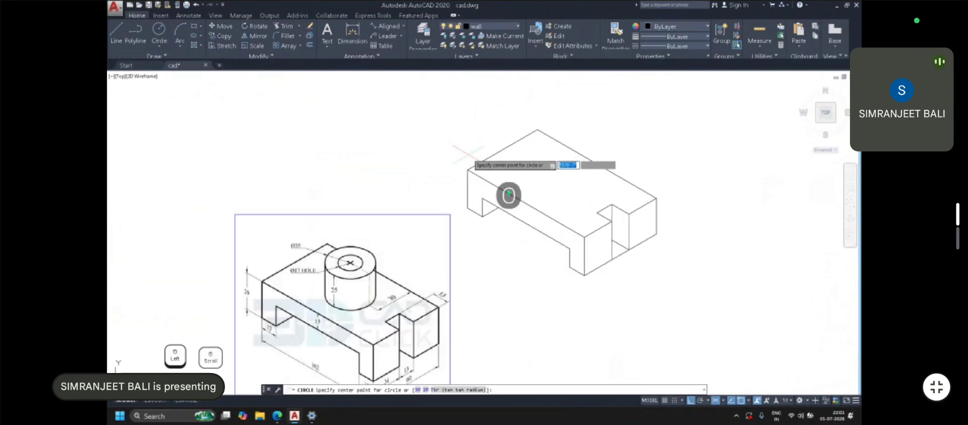
{"action": "left_click", "coordinate": [597, 180]}
{"action": "key", "text": "Escape"}
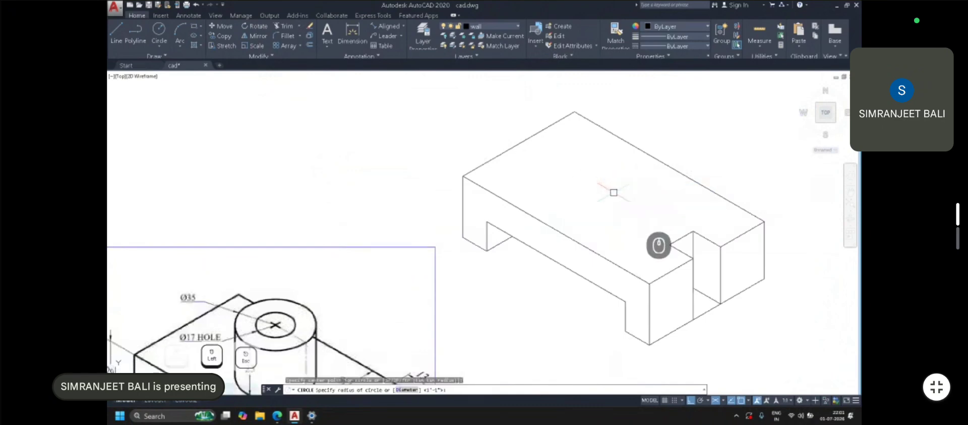
Set isometric drafting to Isoplane Right and draw a freehand circle on the block's top face
{"action": "left_click", "coordinate": [723, 401]}
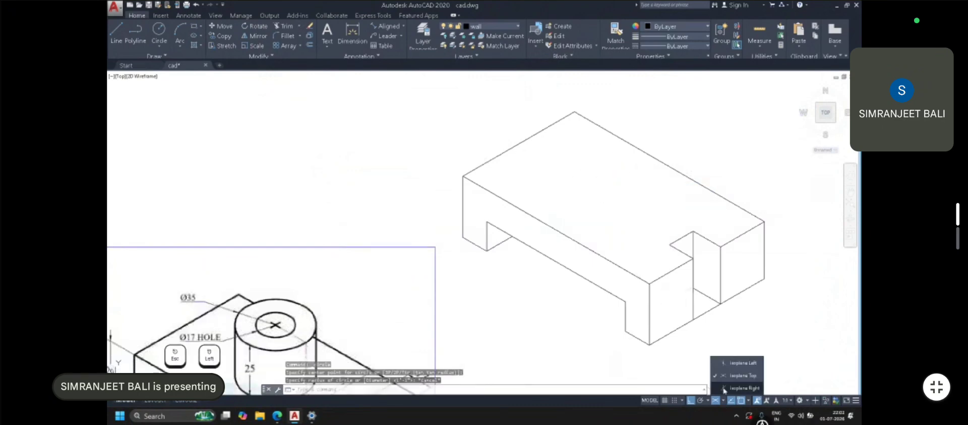
{"action": "left_click", "coordinate": [732, 381]}
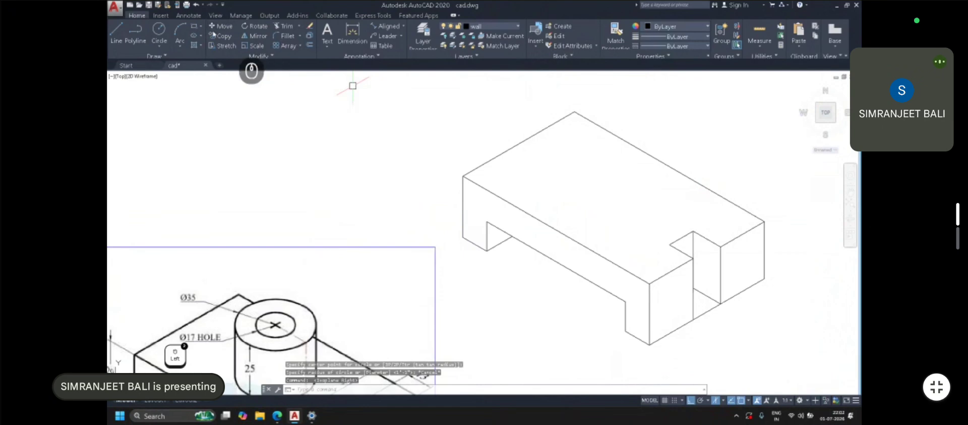
{"action": "left_click", "coordinate": [160, 35]}
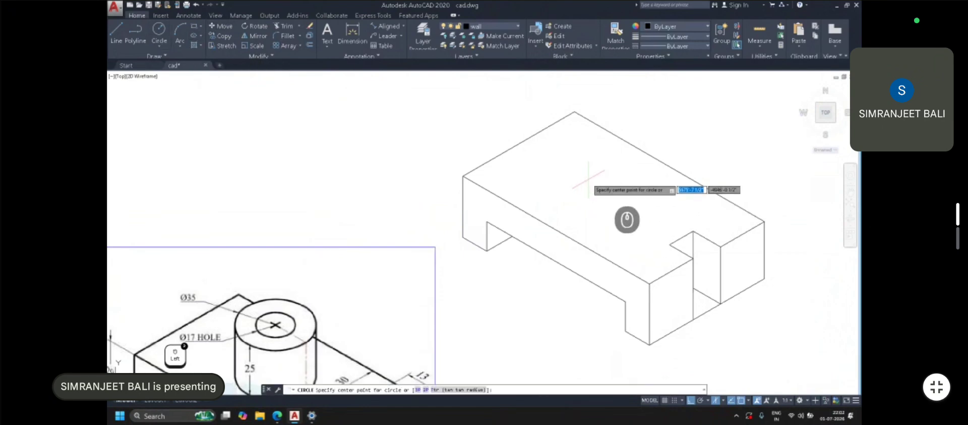
{"action": "left_click", "coordinate": [588, 180]}
{"action": "left_click", "coordinate": [617, 196]}
{"action": "middle_click_drag", "start_coordinate": [552, 233], "coordinate": [601, 190]}
{"action": "middle_click_drag", "start_coordinate": [639, 231], "coordinate": [642, 212]}
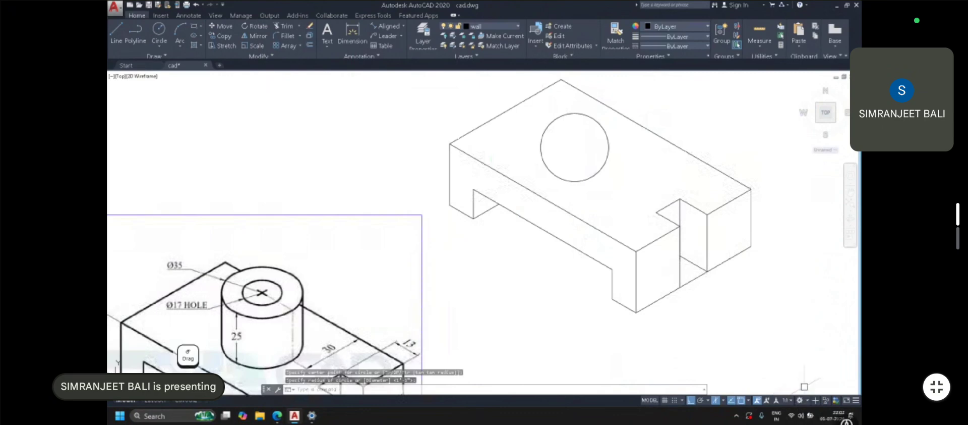
Delete the freehand circle from the block's top face
{"action": "left_click", "coordinate": [856, 400]}
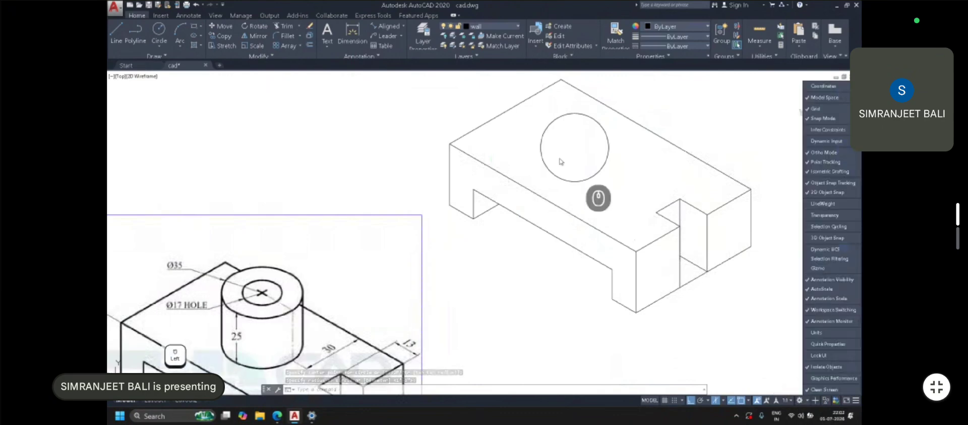
{"action": "key", "text": "Escape"}
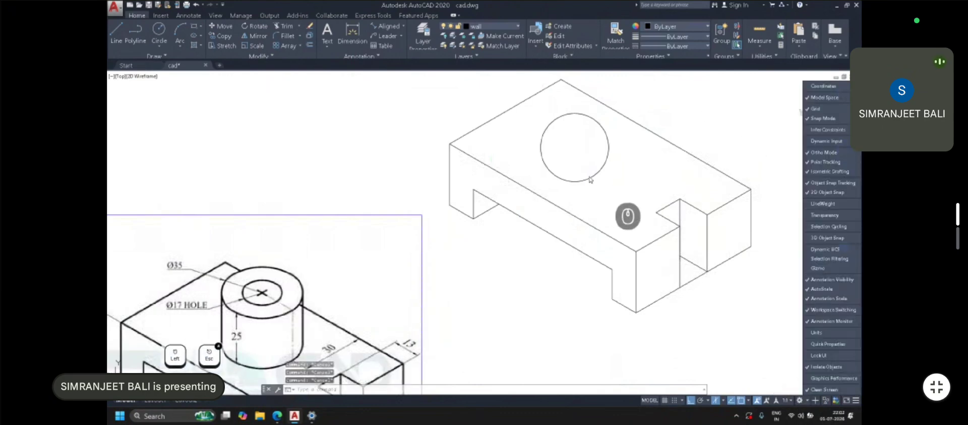
{"action": "left_click", "coordinate": [595, 178]}
{"action": "left_click", "coordinate": [611, 175]}
{"action": "middle_click_drag", "start_coordinate": [612, 175], "coordinate": [654, 173]}
{"action": "left_click", "coordinate": [627, 183]}
{"action": "key", "text": "Delete"}
{"action": "middle_click_drag", "start_coordinate": [377, 348], "coordinate": [382, 270]}
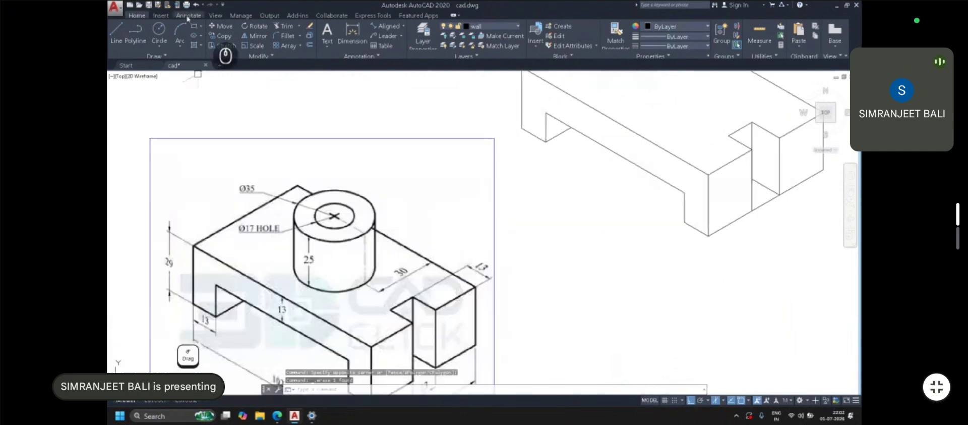
Turn off isometric drafting to return to orthographic drawing
{"action": "left_click", "coordinate": [723, 401]}
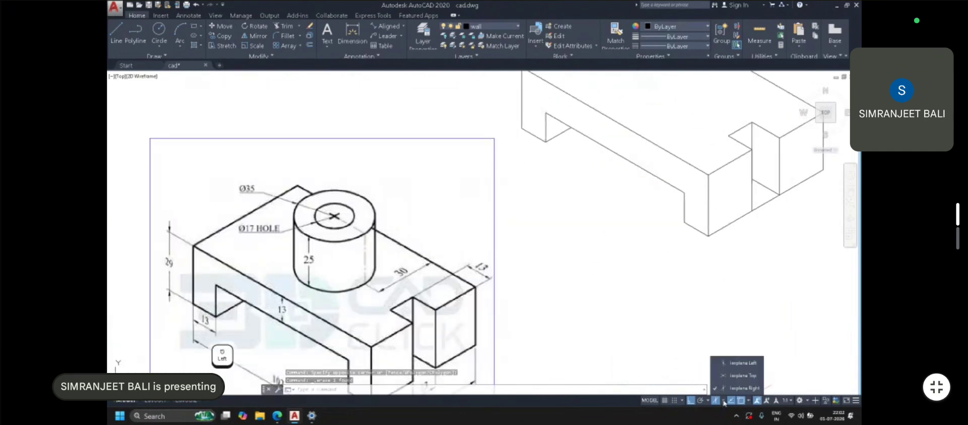
{"action": "left_click", "coordinate": [729, 365]}
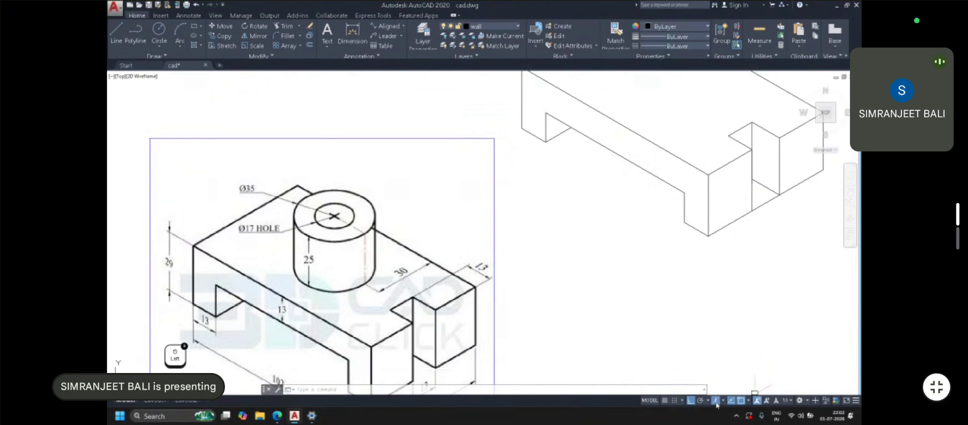
{"action": "mouse_move", "coordinate": [339, 207]}
{"action": "middle_mouse_down"}
{"action": "mouse_move", "coordinate": [334, 185]}
{"action": "mouse_move", "coordinate": [240, 77]}
{"action": "middle_mouse_up"}
Draw a freehand ellipse from its center on the block's top face, with ortho mode off
{"action": "left_click", "coordinate": [195, 37]}
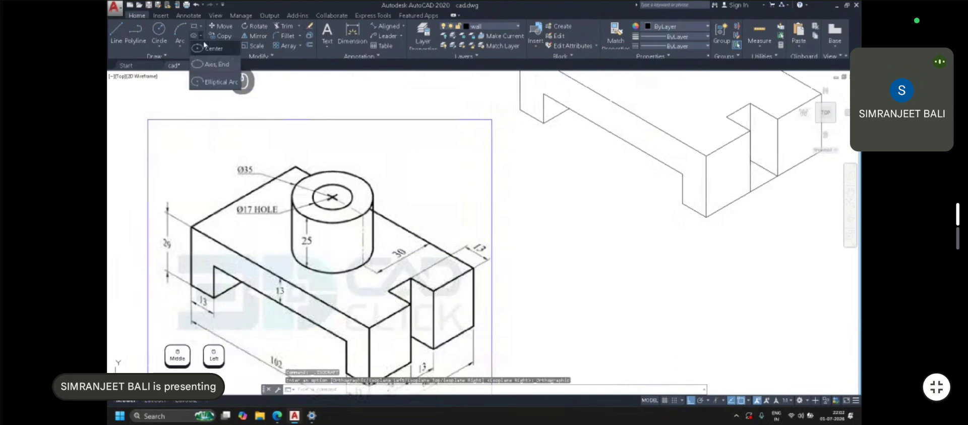
{"action": "left_click", "coordinate": [205, 49]}
{"action": "middle_click_drag", "start_coordinate": [621, 114], "coordinate": [553, 212]}
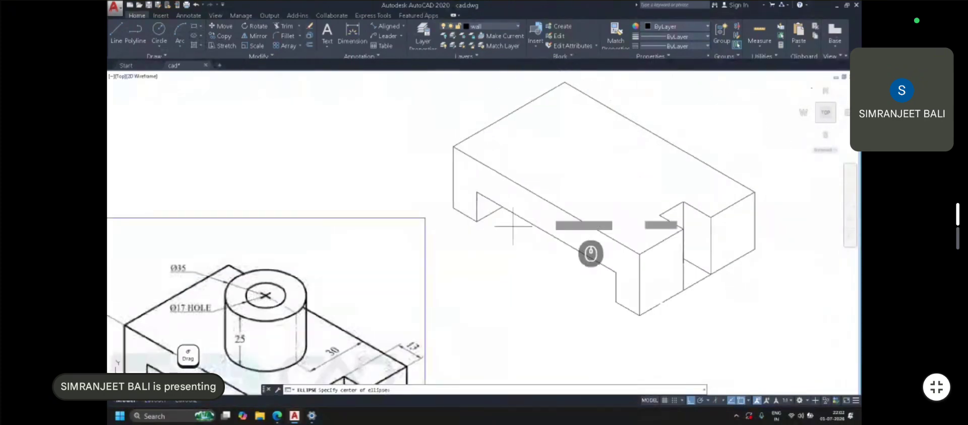
{"action": "scroll", "coordinate": [553, 212], "scroll_direction": "down", "scroll_amount": 2}
{"action": "left_click", "coordinate": [568, 180]}
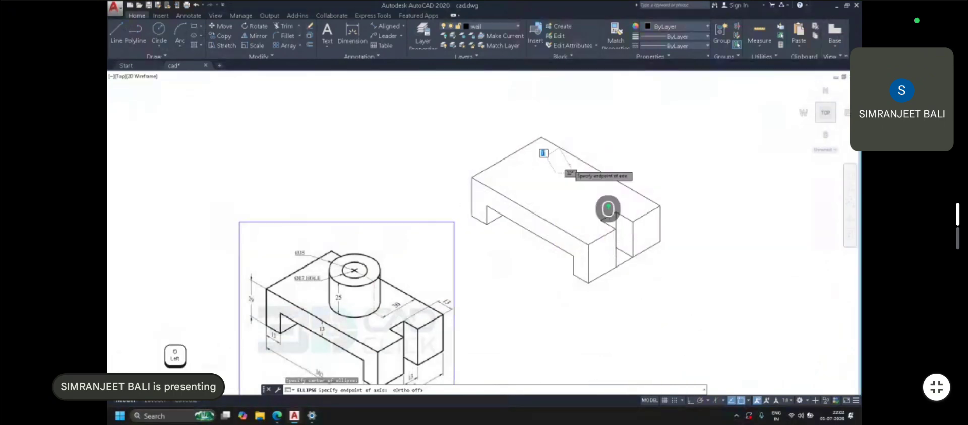
{"action": "scroll", "coordinate": [569, 168], "scroll_direction": "up", "scroll_amount": 2}
{"action": "left_click", "coordinate": [585, 200]}
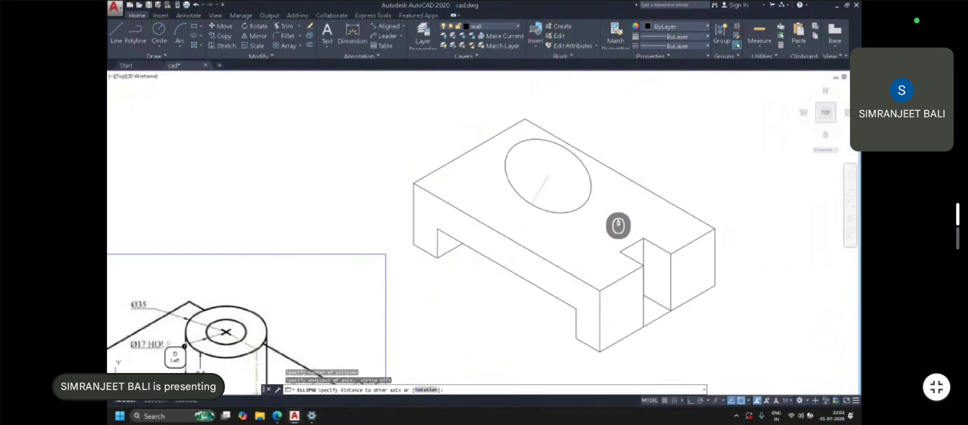
{"action": "scroll", "coordinate": [634, 188], "scroll_direction": "down", "scroll_amount": 2}
{"action": "key", "text": "Escape"}
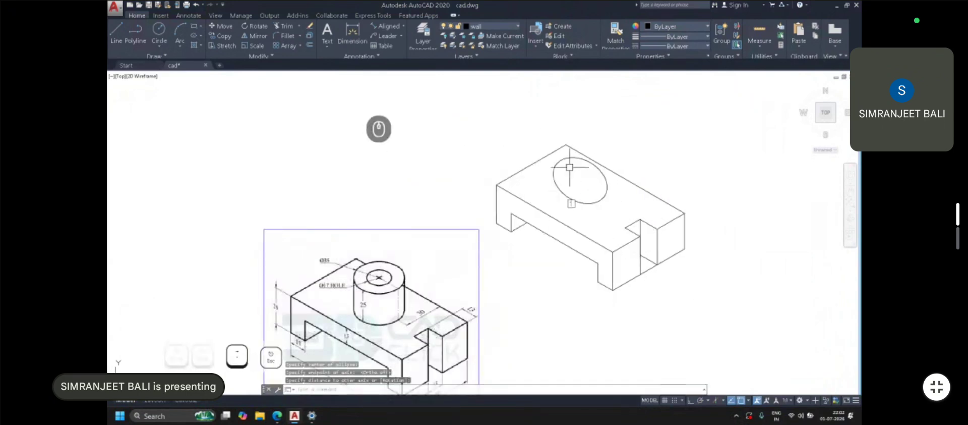
{"action": "key", "text": "Escape"}
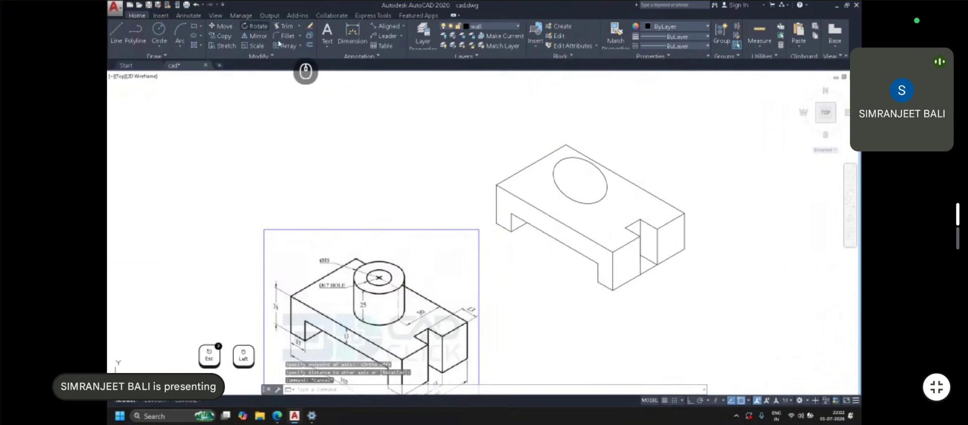
Try to rotate the top-face ellipse freehand about a base point near its center
{"action": "left_click", "coordinate": [566, 161]}
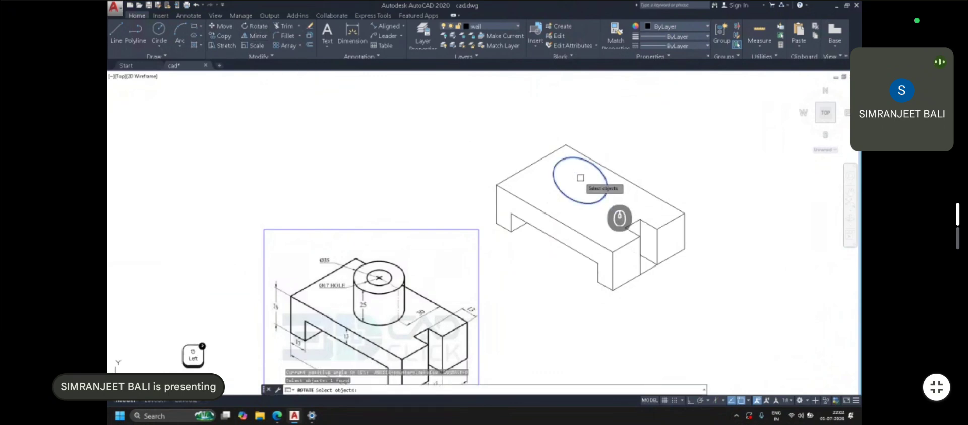
{"action": "key", "text": "space"}
{"action": "left_click", "coordinate": [585, 178]}
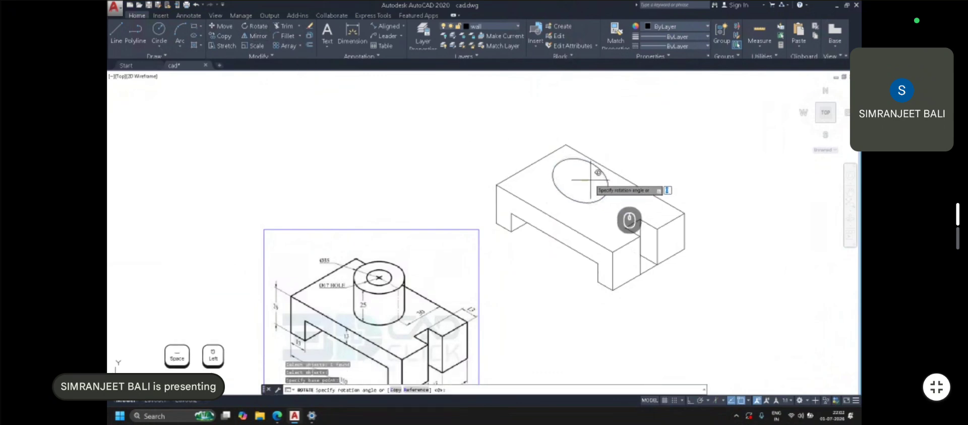
{"action": "middle_click_drag", "start_coordinate": [591, 179], "coordinate": [600, 107]}
{"action": "scroll", "coordinate": [598, 113], "scroll_direction": "down", "scroll_amount": 2}
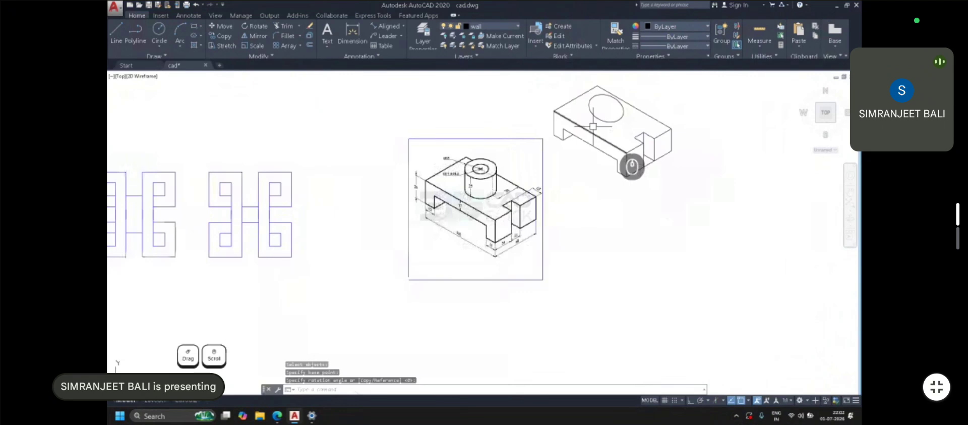
{"action": "scroll", "coordinate": [509, 200], "scroll_direction": "up", "scroll_amount": 4}
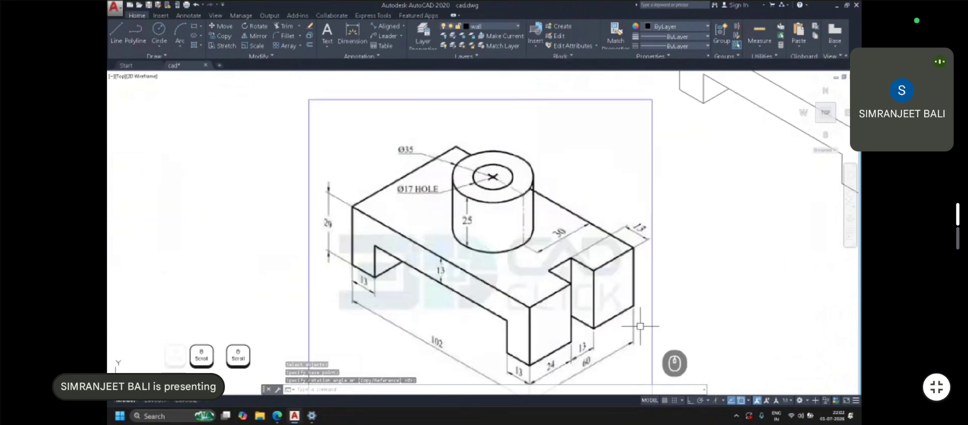
{"action": "left_click", "coordinate": [194, 36]}
{"action": "scroll", "coordinate": [487, 168], "scroll_direction": "up", "scroll_amount": 2}
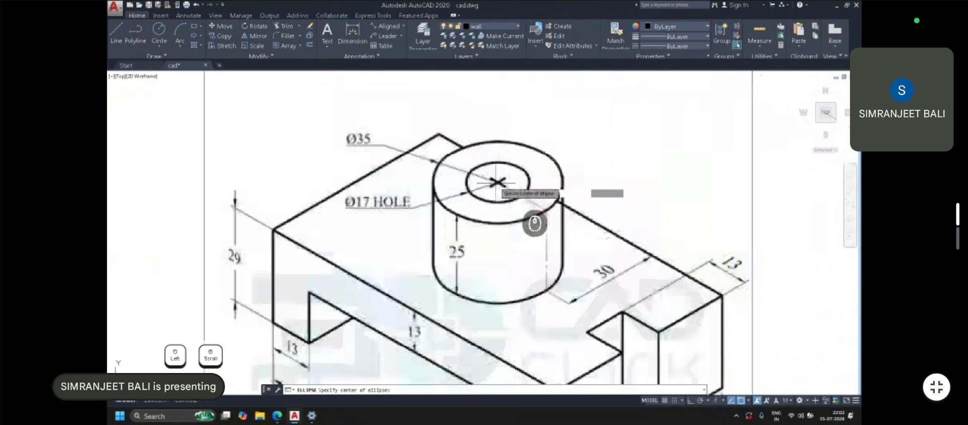
{"action": "left_click", "coordinate": [498, 182]}
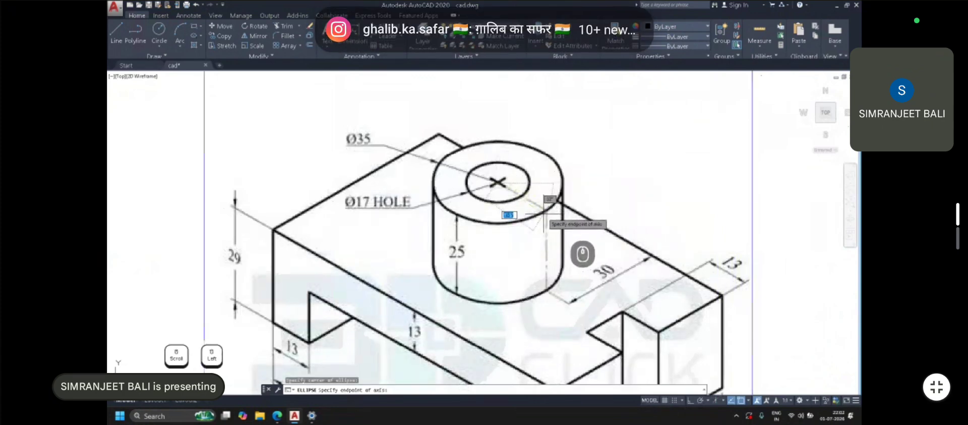
{"action": "left_click", "coordinate": [545, 201]}
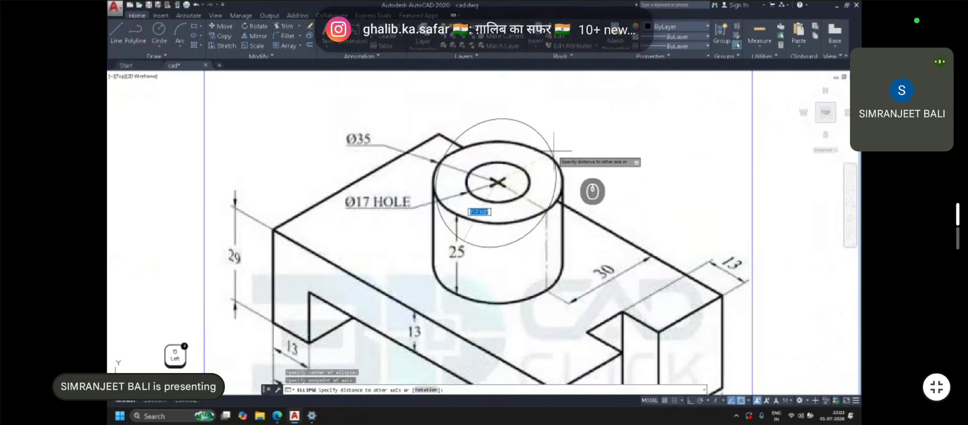
{"action": "key", "text": "Escape"}
Draw a center-based ellipse over the boss in the reference image, centered on the Ø17 hole's cross mark
{"action": "left_click", "coordinate": [194, 34]}
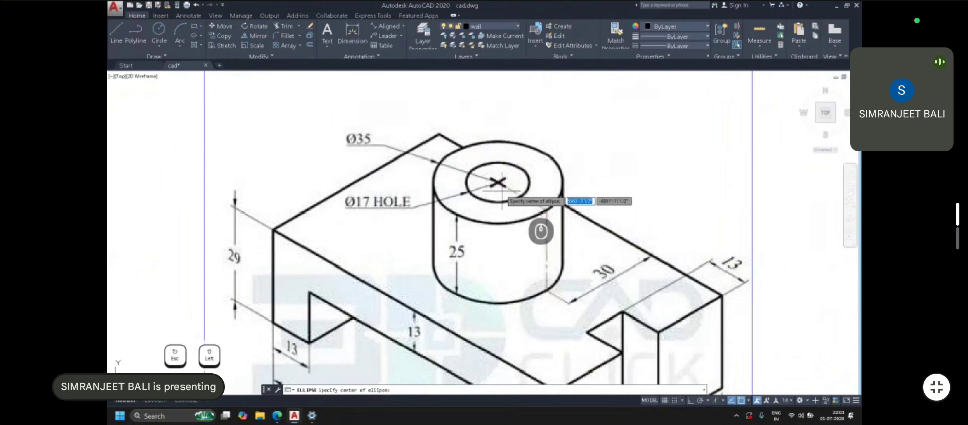
{"action": "left_click", "coordinate": [497, 181]}
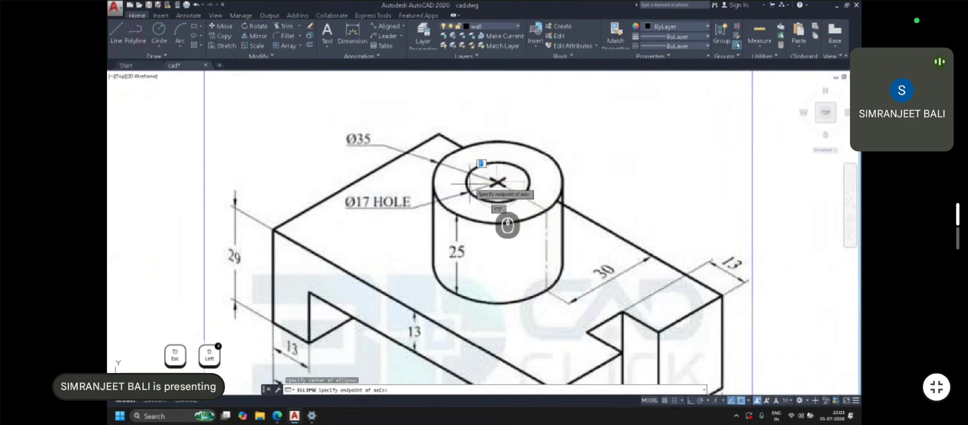
{"action": "left_click", "coordinate": [449, 209]}
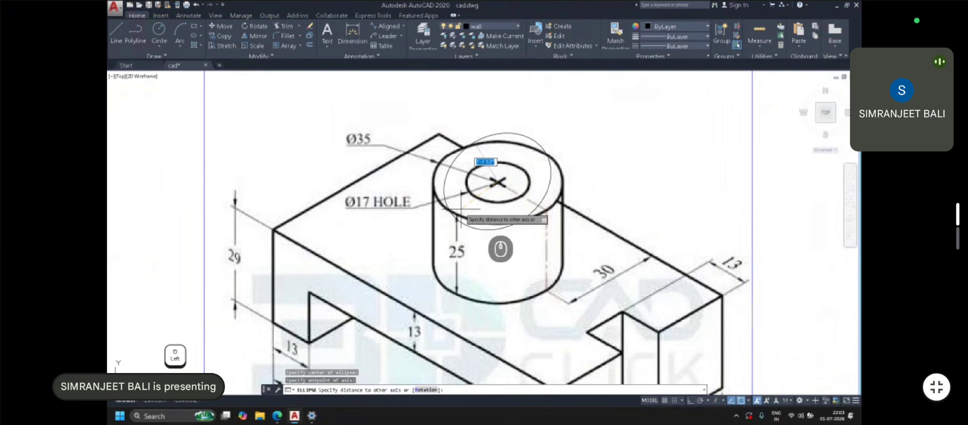
{"action": "left_click", "coordinate": [555, 166]}
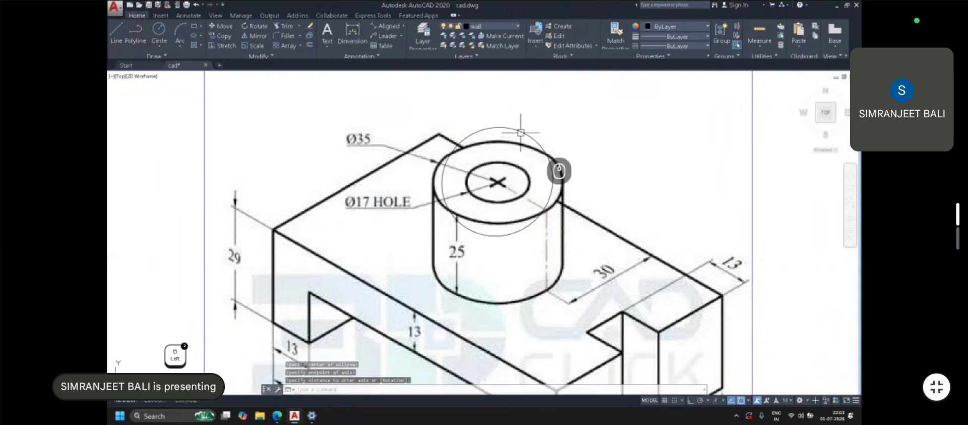
Try to fit the ellipse to the reference boss's Ø35 rim by stretching its axis endpoint, then clear the selection
{"action": "left_click", "coordinate": [470, 135]}
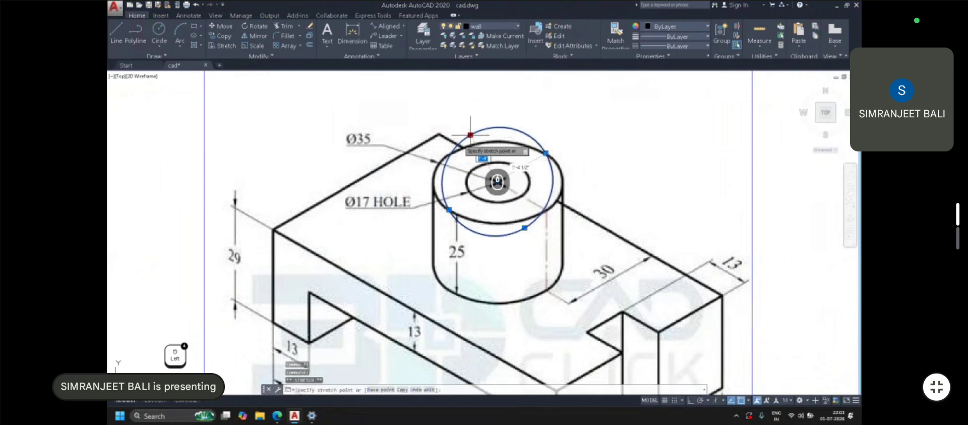
{"action": "left_click", "coordinate": [554, 148]}
{"action": "left_click", "coordinate": [471, 137]}
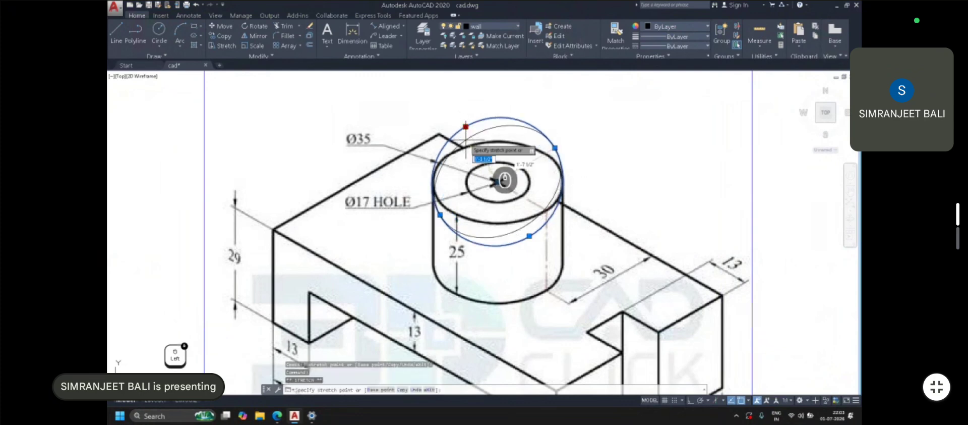
{"action": "left_click", "coordinate": [548, 153]}
{"action": "left_click", "coordinate": [723, 401]}
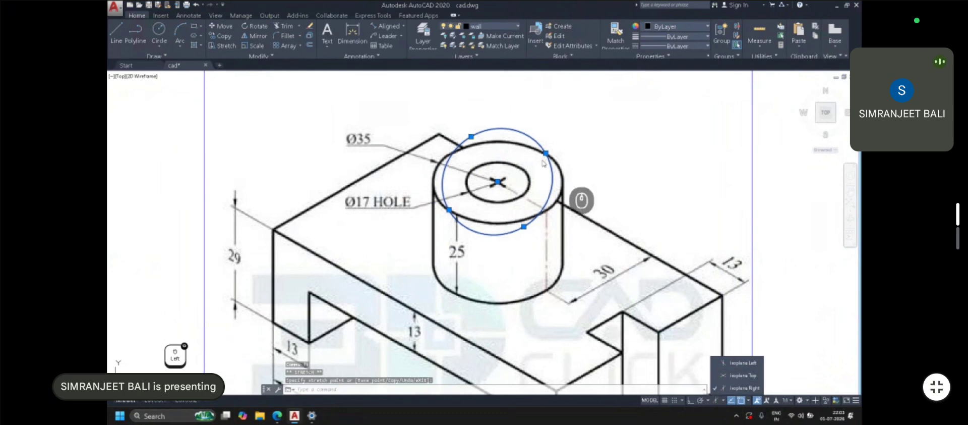
{"action": "key", "text": "Escape"}
{"action": "key", "text": "Escape"}
{"action": "key", "text": "Escape"}
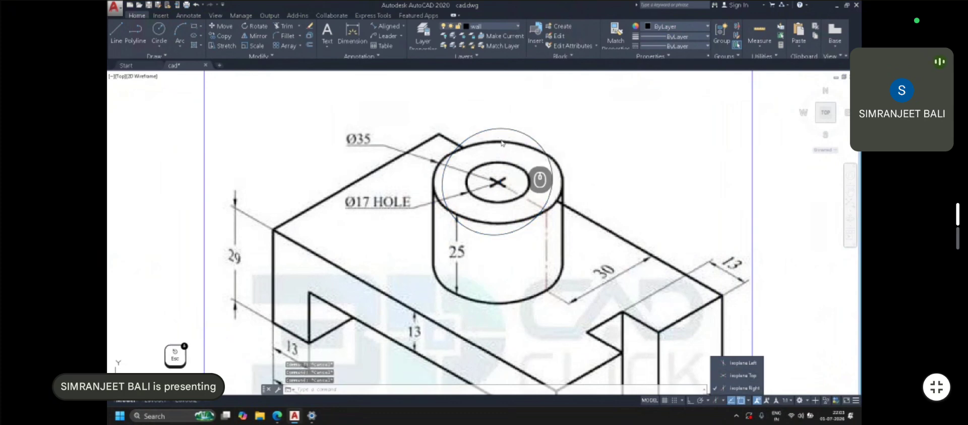
Delete the ellipse over the reference boss and the ellipse on the block's top face
{"action": "scroll", "coordinate": [757, 198], "scroll_direction": "down", "scroll_amount": 2}
{"action": "left_click", "coordinate": [622, 170]}
{"action": "middle_click_drag", "start_coordinate": [535, 180], "coordinate": [303, 313]}
{"action": "left_click", "coordinate": [714, 195]}
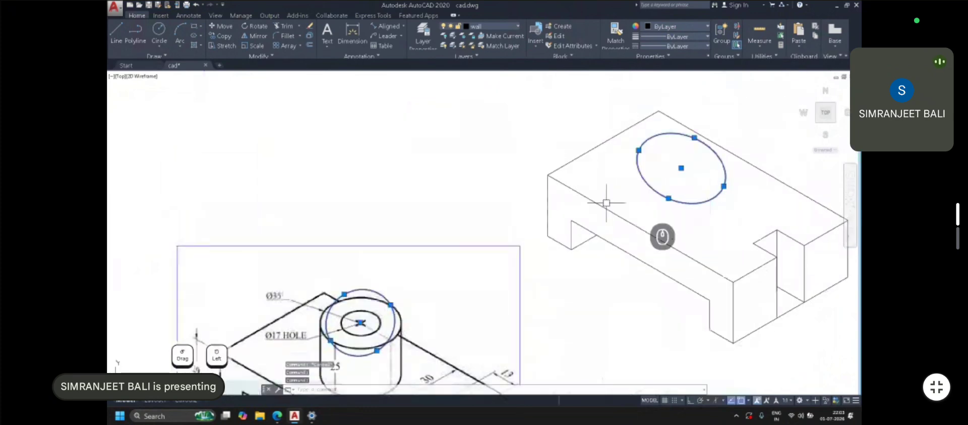
{"action": "left_click", "coordinate": [384, 294]}
{"action": "key", "text": "Delete"}
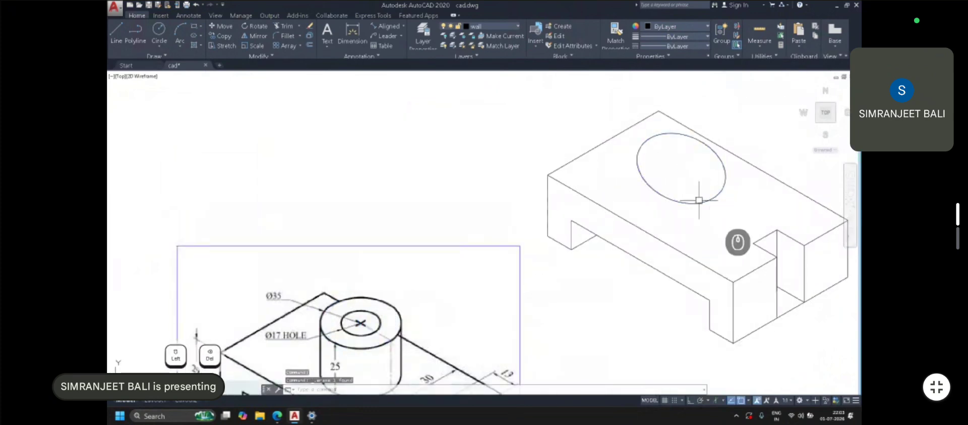
{"action": "middle_click_drag", "start_coordinate": [684, 203], "coordinate": [610, 117]}
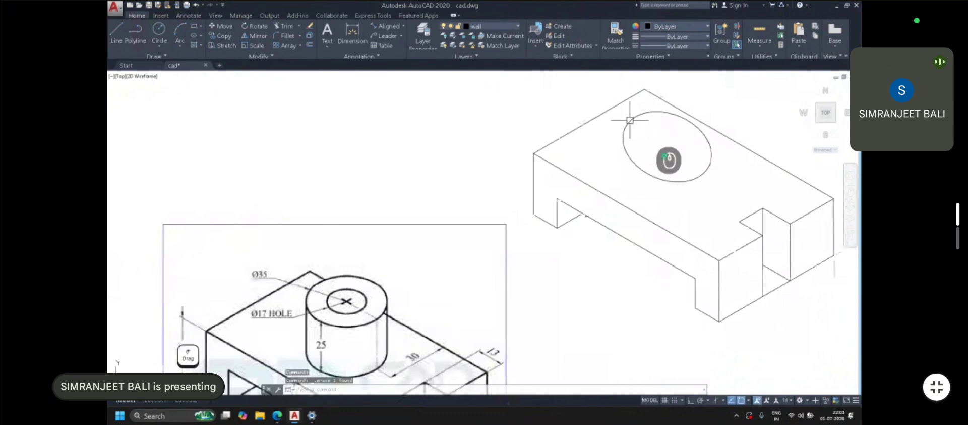
{"action": "left_click", "coordinate": [630, 120]}
{"action": "key", "text": "Delete"}
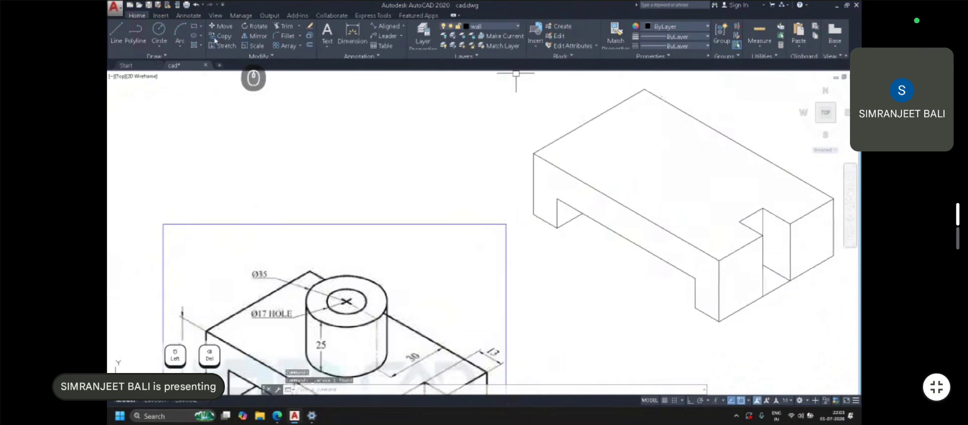
{"action": "left_click", "coordinate": [182, 36]}
{"action": "left_click", "coordinate": [117, 31]}
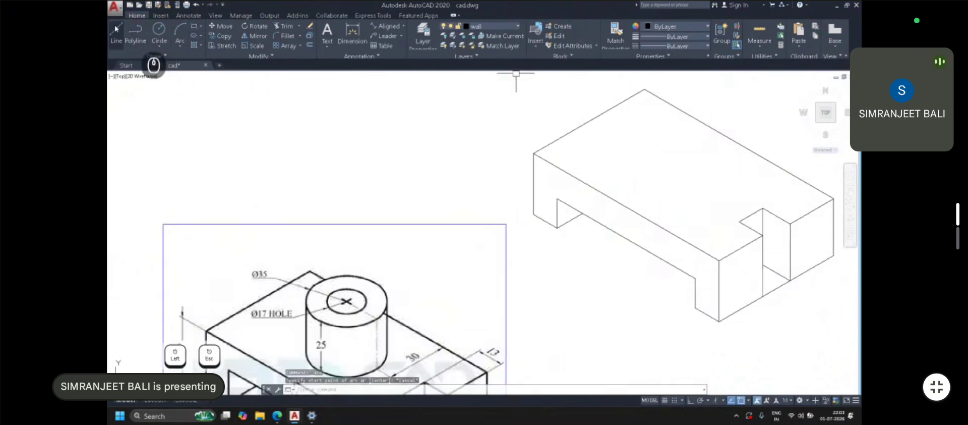
{"action": "key", "text": "Escape"}
Copy the top face's short edge from its front corner to a point near the middle of the long front edge
{"action": "left_click", "coordinate": [579, 134]}
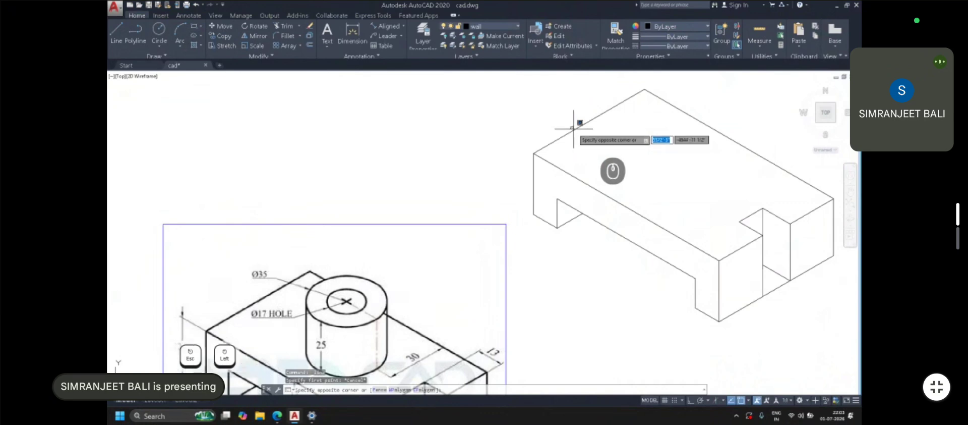
{"action": "left_click", "coordinate": [565, 142]}
{"action": "key", "text": "space"}
{"action": "left_click", "coordinate": [535, 153]}
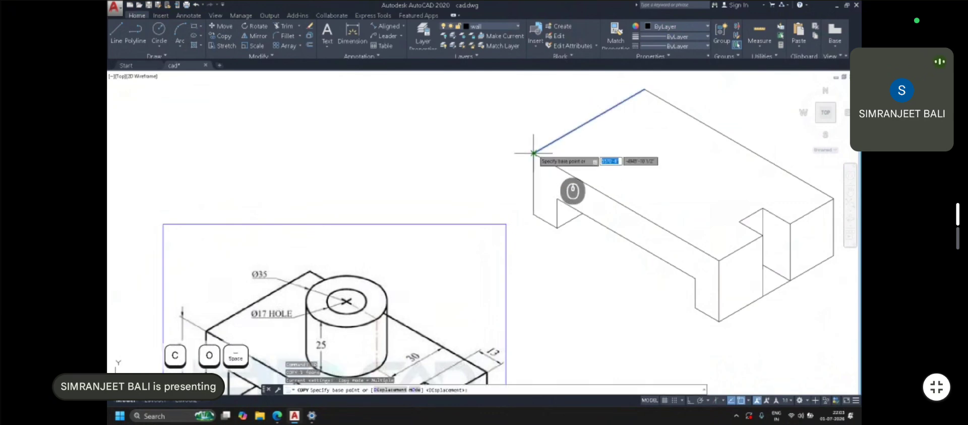
{"action": "left_click", "coordinate": [635, 211]}
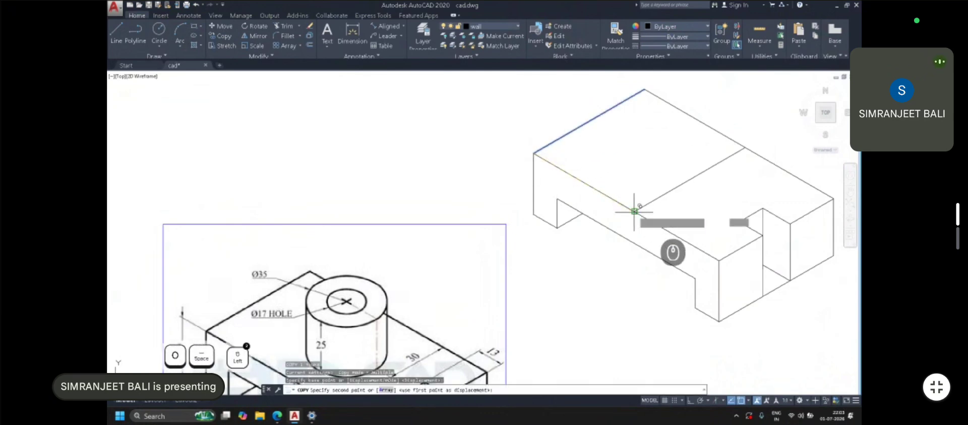
{"action": "type", "text": "l"}
{"action": "key", "text": "space"}
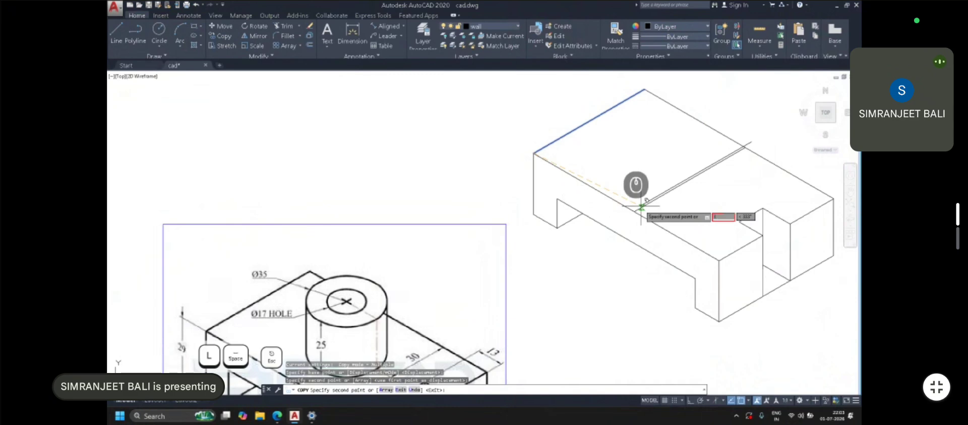
Draw a construction line across the block's top face from its leftmost corner to the back end of the copied cross line
{"action": "key", "text": "Escape"}
{"action": "key", "text": "Escape"}
{"action": "left_click", "coordinate": [117, 33]}
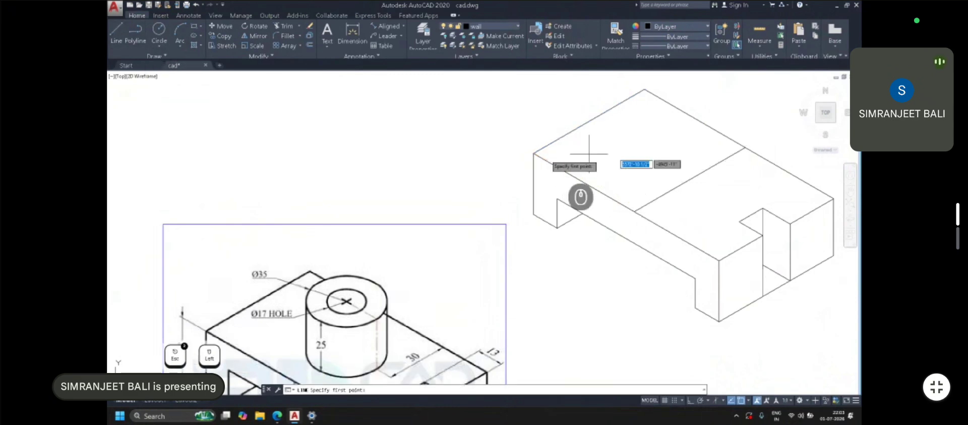
{"action": "left_click", "coordinate": [534, 153]}
{"action": "left_click", "coordinate": [741, 145]}
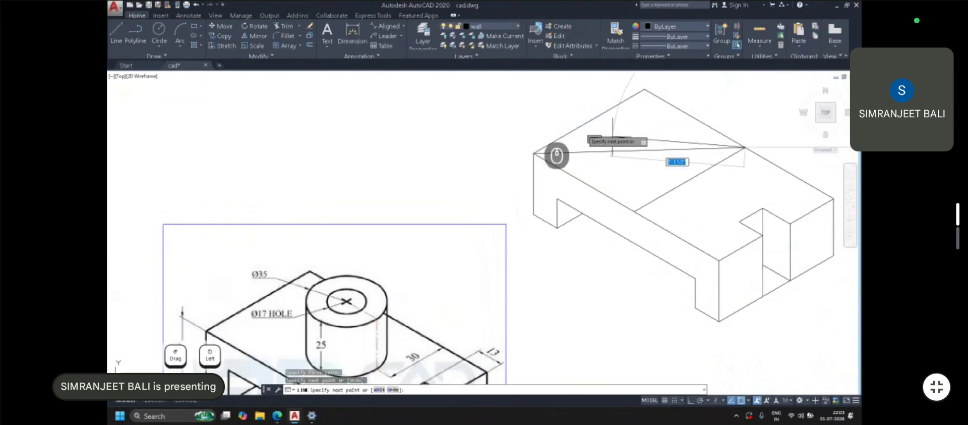
{"action": "key", "text": "Escape"}
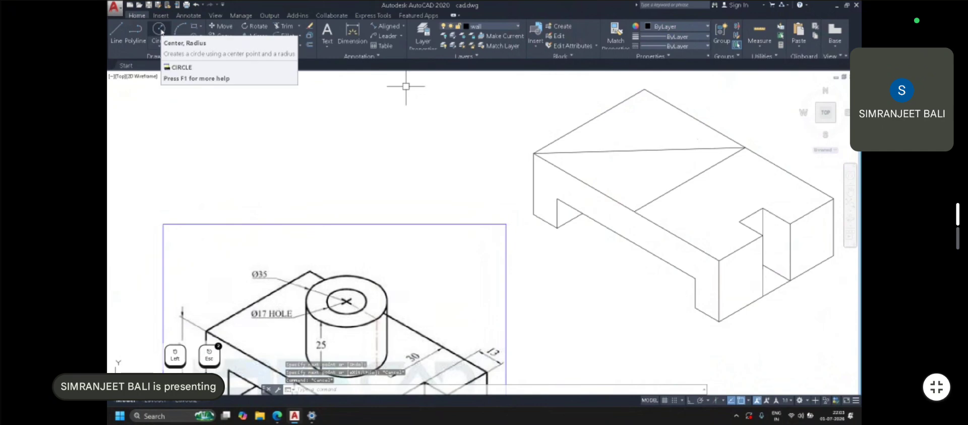
{"action": "left_click", "coordinate": [165, 33]}
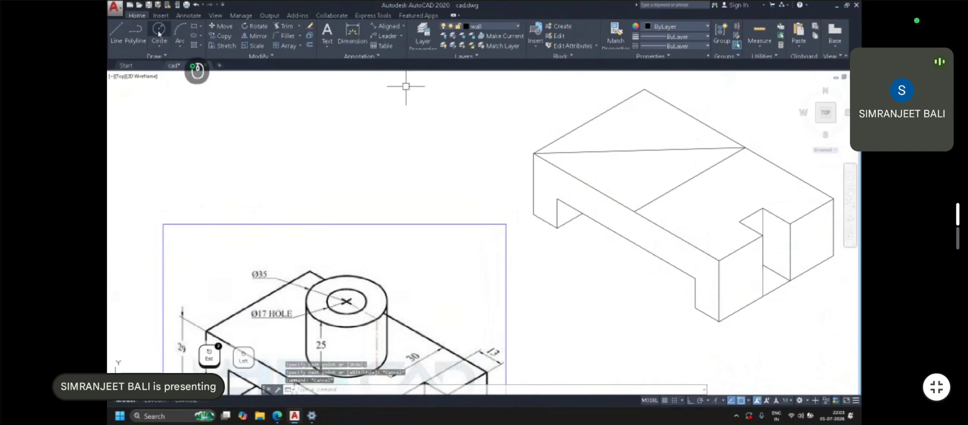
{"action": "key", "text": "Escape"}
{"action": "left_click", "coordinate": [639, 151]}
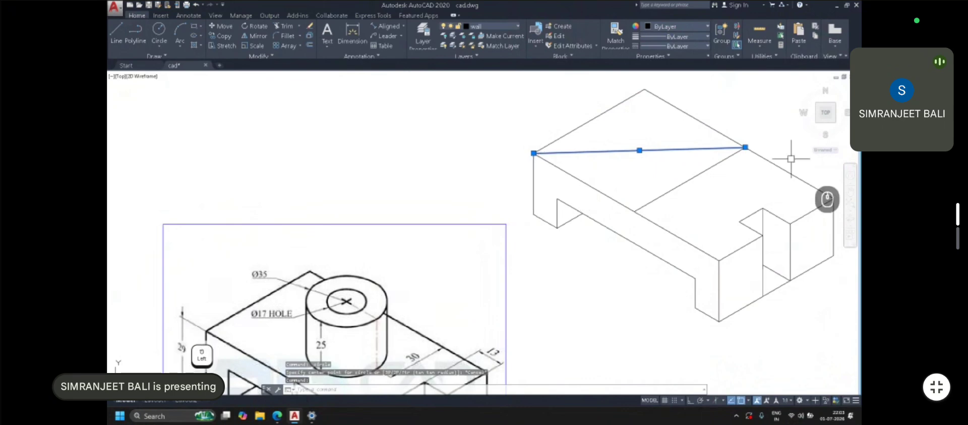
{"action": "left_click", "coordinate": [159, 31]}
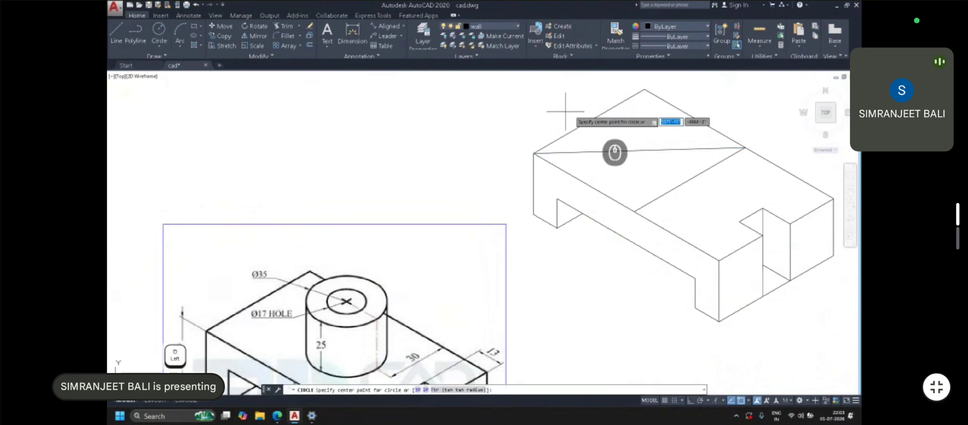
{"action": "left_click", "coordinate": [640, 151]}
{"action": "scroll", "coordinate": [639, 150], "scroll_direction": "up", "scroll_amount": 2}
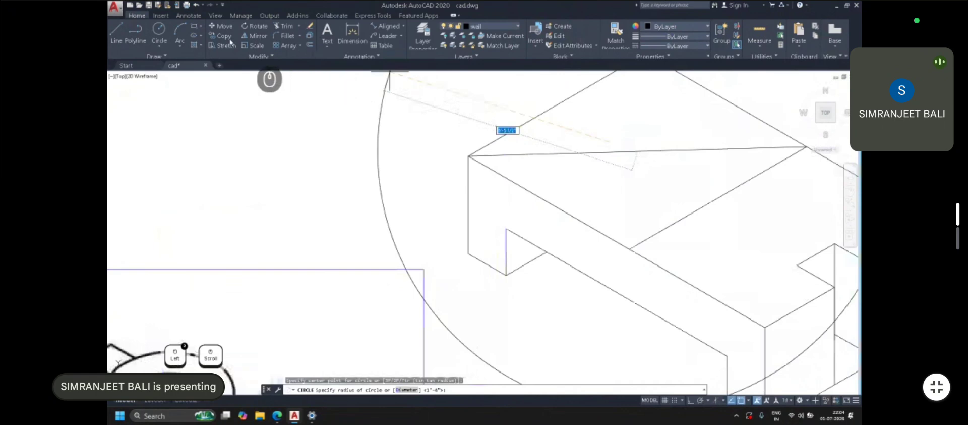
Draw a center-based ellipse on the block's top face, centered on the midpoint of the construction diagonal
{"action": "left_click", "coordinate": [194, 38]}
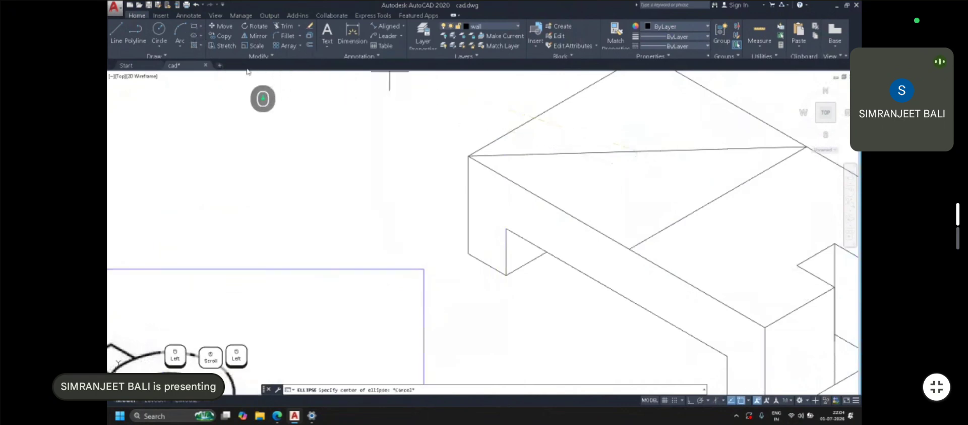
{"action": "scroll", "coordinate": [292, 83], "scroll_direction": "down", "scroll_amount": 2}
{"action": "left_click", "coordinate": [513, 120]}
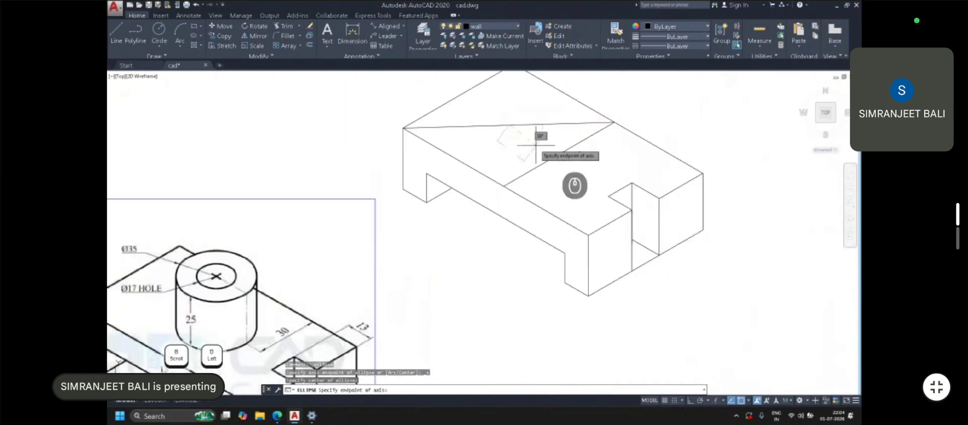
{"action": "left_click", "coordinate": [556, 156]}
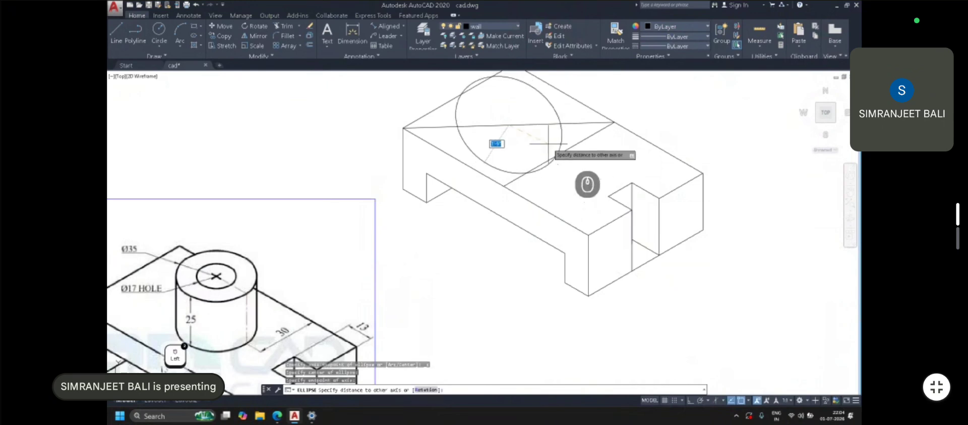
{"action": "left_click", "coordinate": [562, 141]}
Shrink the top face's ellipse to a nearly circular shape by stretching its axis endpoint inward
{"action": "left_click", "coordinate": [549, 160]}
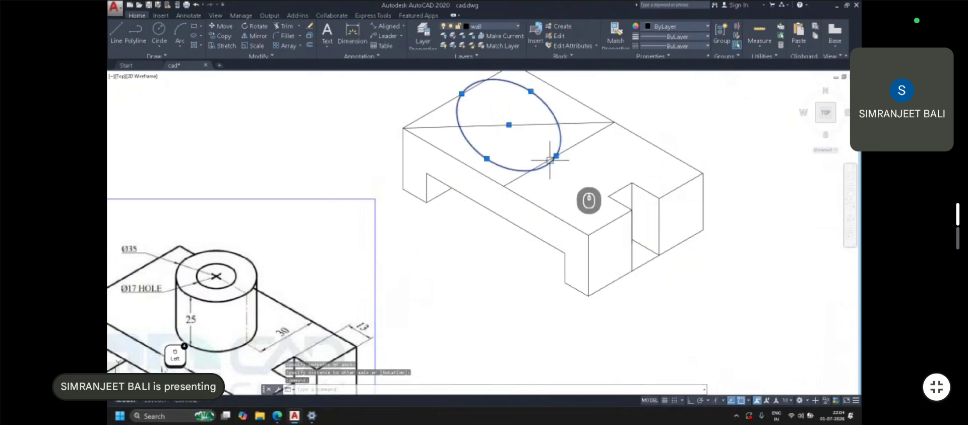
{"action": "left_click", "coordinate": [556, 156]}
{"action": "left_click", "coordinate": [542, 146]}
{"action": "key", "text": "Escape"}
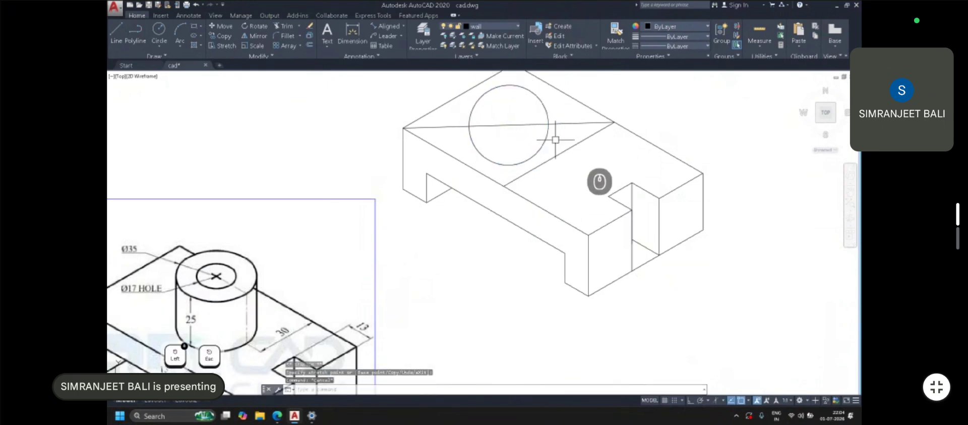
Delete the construction diagonal and the copied cross line from the block's top face
{"action": "left_click", "coordinate": [574, 150]}
{"action": "left_click", "coordinate": [560, 112]}
{"action": "key", "text": "Delete"}
Enlarge the ellipse by stretching its axis endpoint outward and move it slightly toward the middle of the top face
{"action": "left_click", "coordinate": [544, 146]}
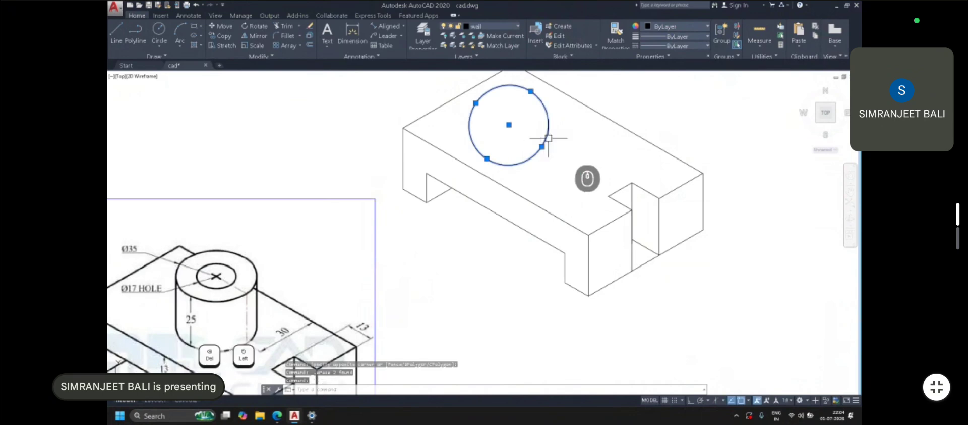
{"action": "left_click", "coordinate": [544, 147]}
{"action": "left_click", "coordinate": [542, 146]}
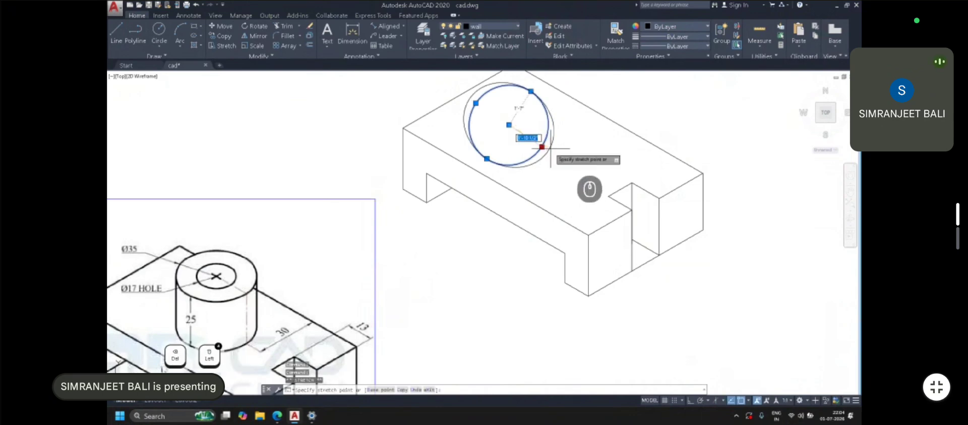
{"action": "left_click", "coordinate": [551, 152]}
{"action": "type", "text": "m"}
{"action": "key", "text": "space"}
{"action": "left_click", "coordinate": [515, 133]}
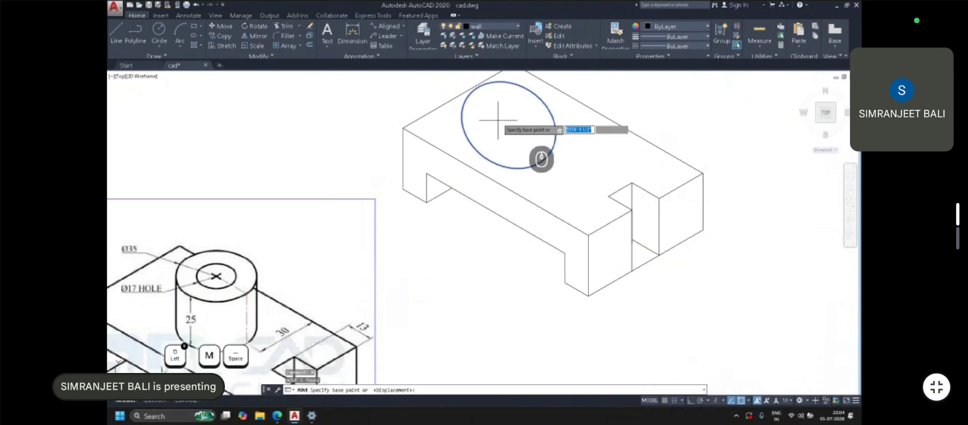
{"action": "left_click", "coordinate": [527, 136]}
Copy the block's leftmost vertical edge by its lower end to both sides of the ellipse, and delete the ellipse
{"action": "scroll", "coordinate": [241, 235], "scroll_direction": "down", "scroll_amount": 2}
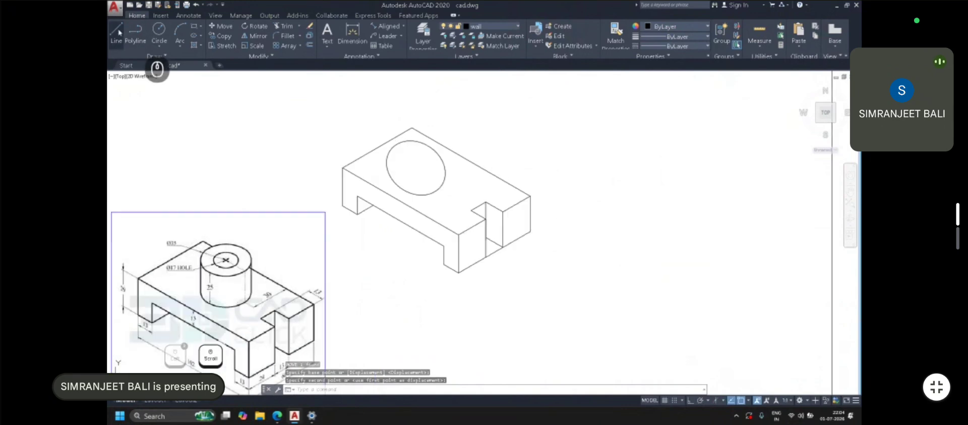
{"action": "left_click", "coordinate": [345, 182]}
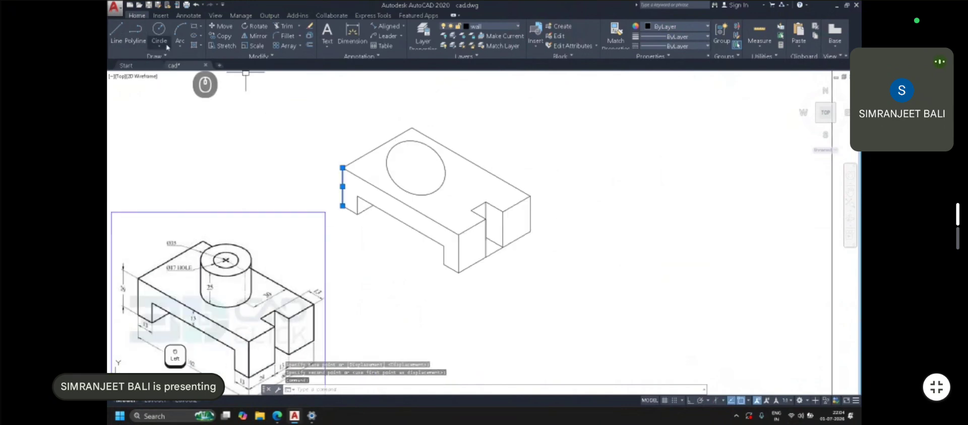
{"action": "left_click", "coordinate": [224, 37]}
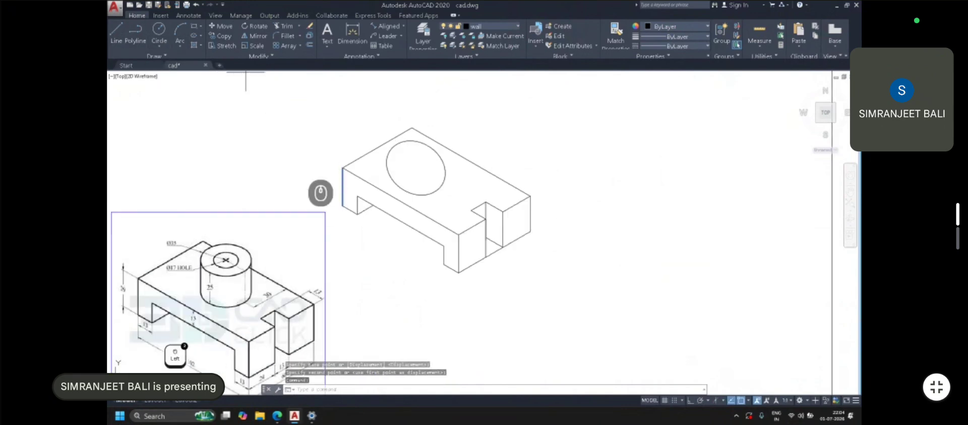
{"action": "left_click", "coordinate": [342, 205]}
{"action": "left_click", "coordinate": [387, 166]}
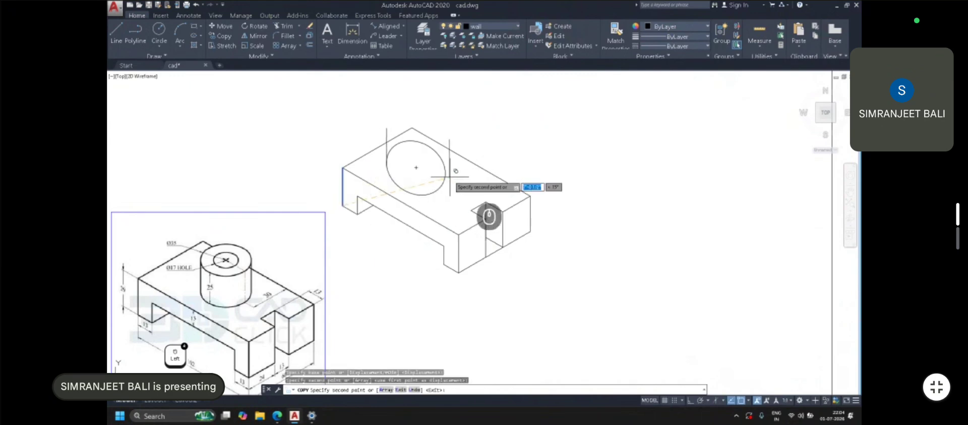
{"action": "key", "text": "Escape"}
{"action": "left_click", "coordinate": [437, 189]}
{"action": "key", "text": "Delete"}
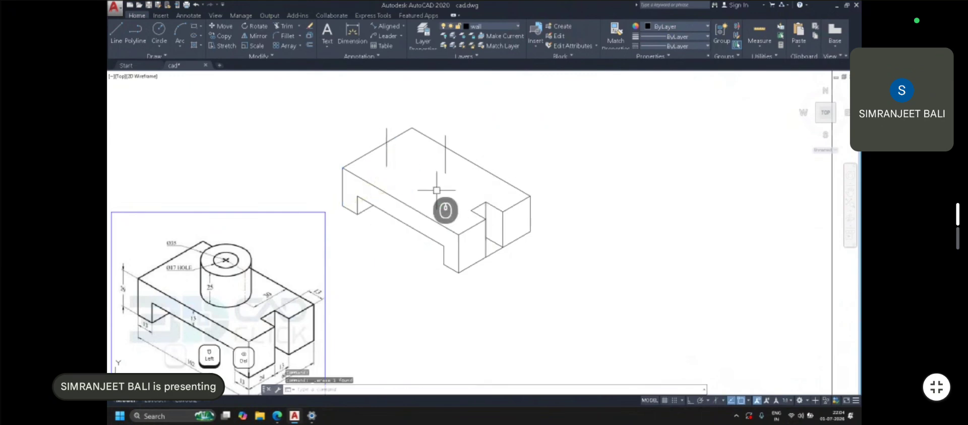
Trace the bottom rim of the boss in the reference image with a three-point arc
{"action": "left_click", "coordinate": [179, 35]}
{"action": "scroll", "coordinate": [202, 290], "scroll_direction": "up", "scroll_amount": 4}
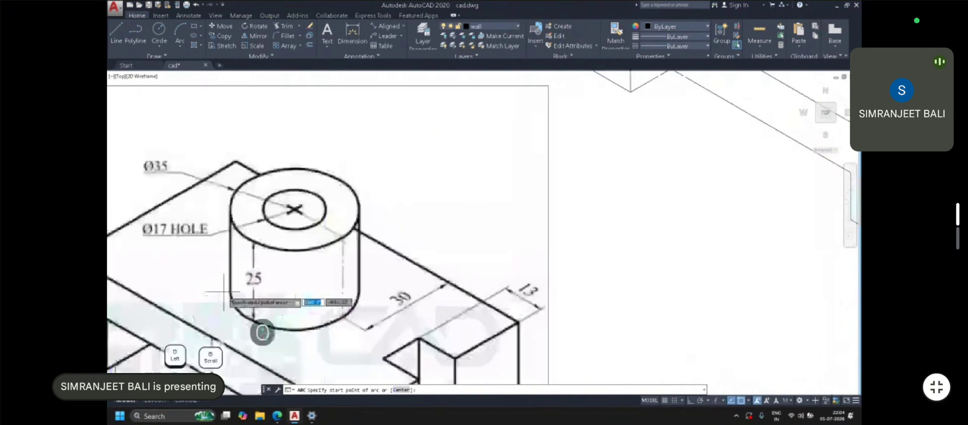
{"action": "left_click", "coordinate": [238, 293]}
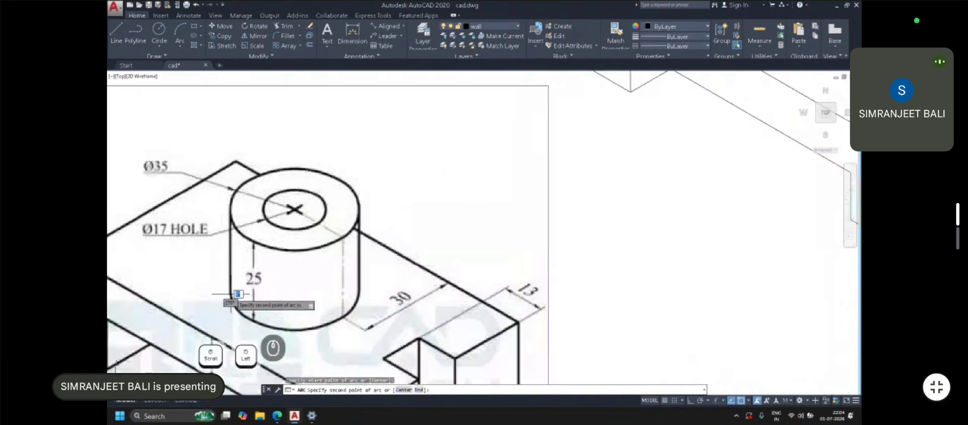
{"action": "left_click", "coordinate": [295, 329]}
{"action": "left_click", "coordinate": [358, 295]}
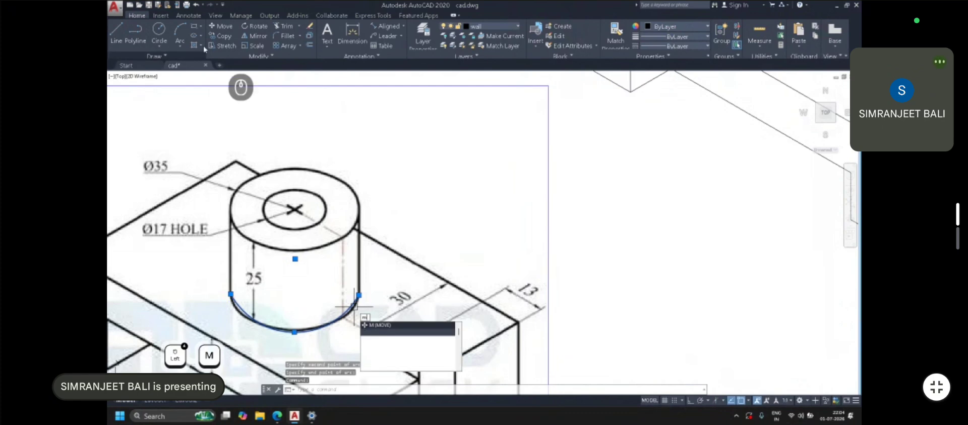
Move the traced arc by its left end to the lower end of the left vertical boss line
{"action": "key", "text": "Escape"}
{"action": "left_click", "coordinate": [221, 26]}
{"action": "left_click", "coordinate": [231, 299]}
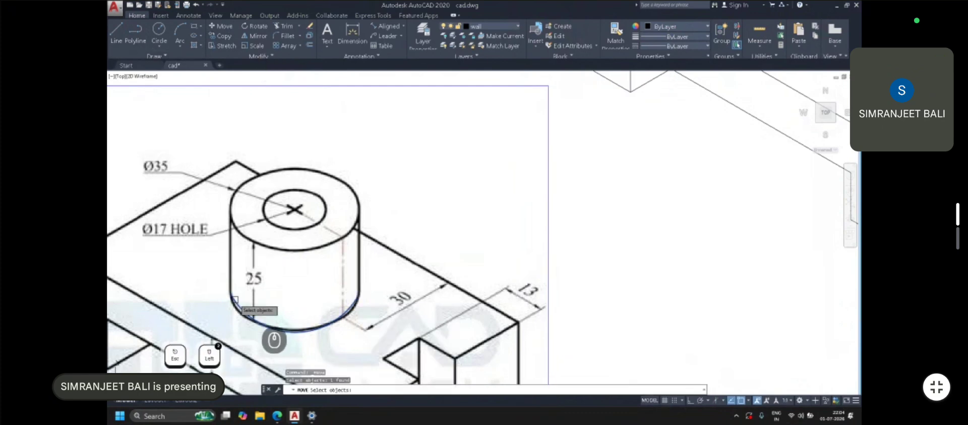
{"action": "right_click", "coordinate": [231, 298]}
{"action": "left_click", "coordinate": [230, 294]}
{"action": "scroll", "coordinate": [511, 199], "scroll_direction": "down", "scroll_amount": 1}
{"action": "middle_click_drag", "start_coordinate": [559, 175], "coordinate": [441, 262]}
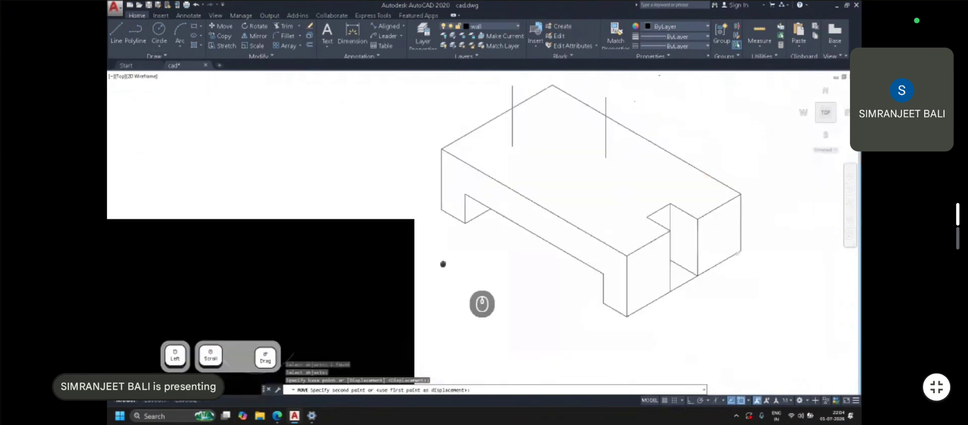
{"action": "left_click", "coordinate": [515, 146]}
Move the right vertical boss line by its lower end onto the arc's free end
{"action": "left_click", "coordinate": [605, 142]}
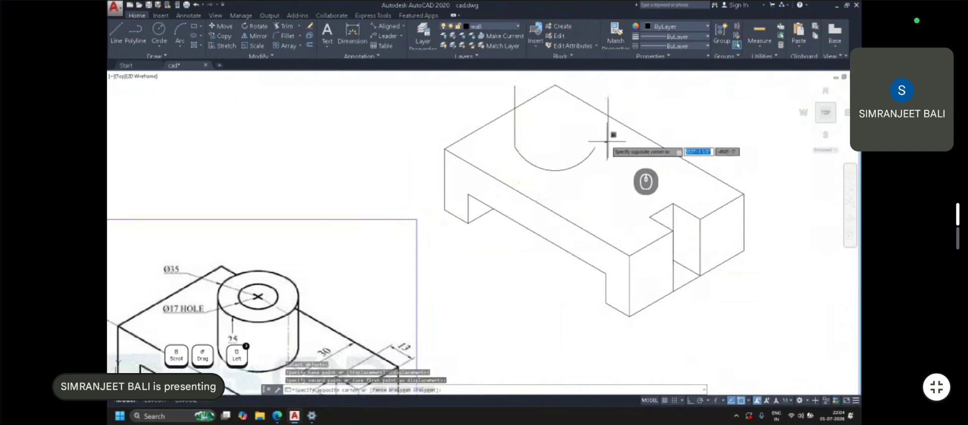
{"action": "left_click", "coordinate": [611, 140]}
{"action": "left_click", "coordinate": [608, 126]}
{"action": "key", "text": "Return"}
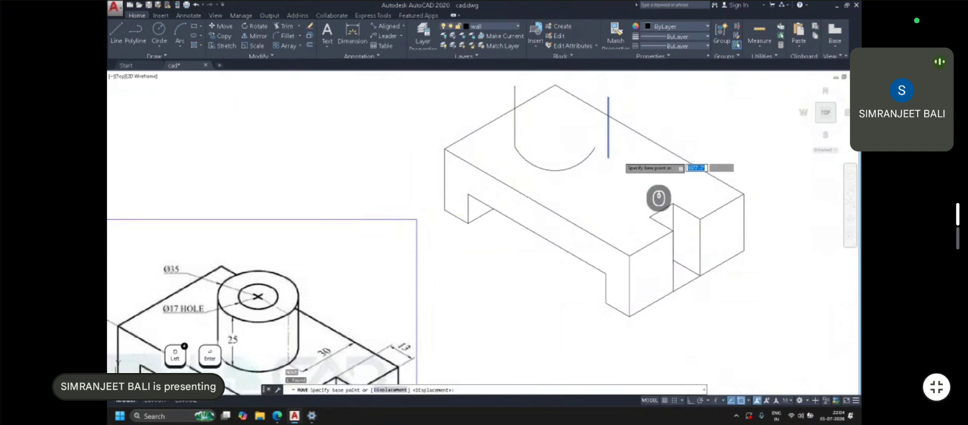
{"action": "left_click", "coordinate": [609, 157]}
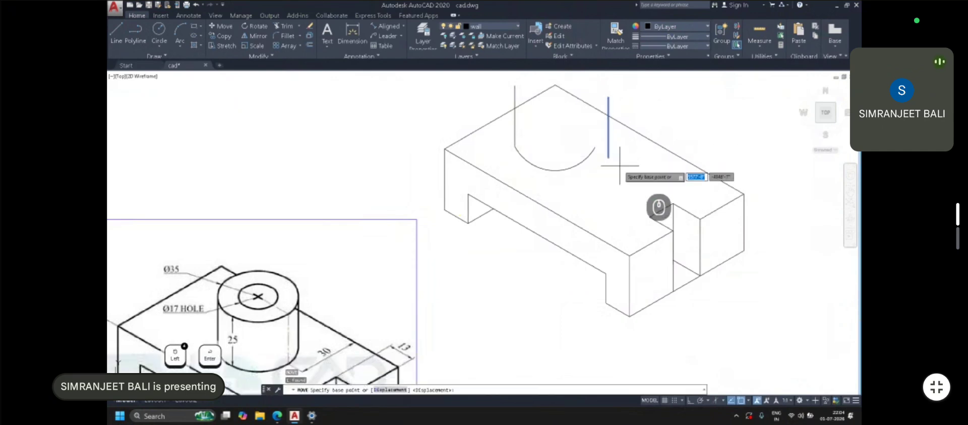
{"action": "left_click", "coordinate": [595, 146]}
Copy the boss's bottom arc up to the upper ends of the two vertical lines
{"action": "scroll", "coordinate": [544, 169], "scroll_direction": "down", "scroll_amount": 2}
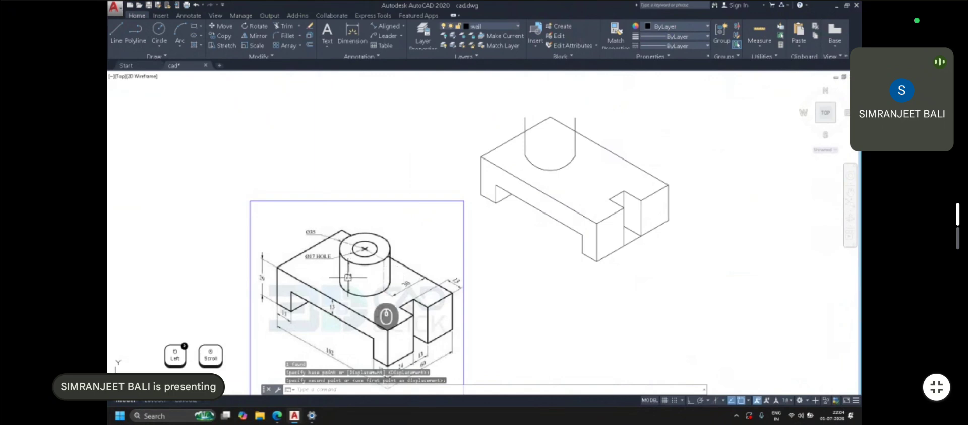
{"action": "left_click", "coordinate": [550, 170]}
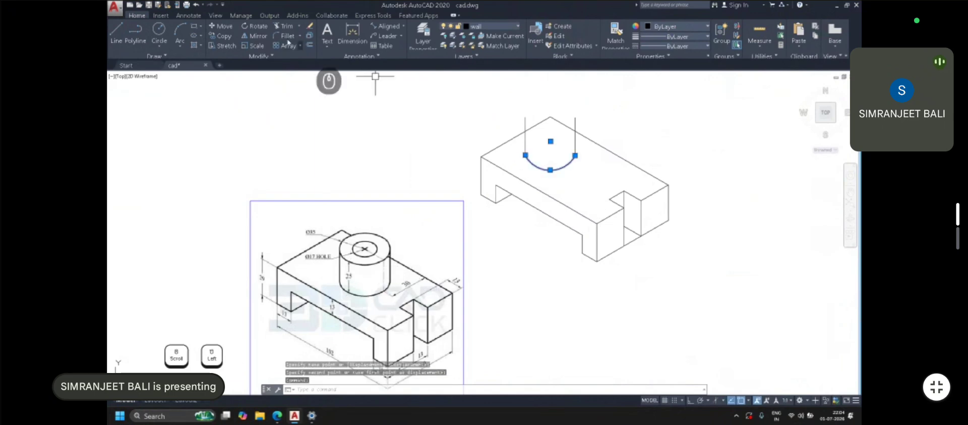
{"action": "left_click", "coordinate": [222, 35]}
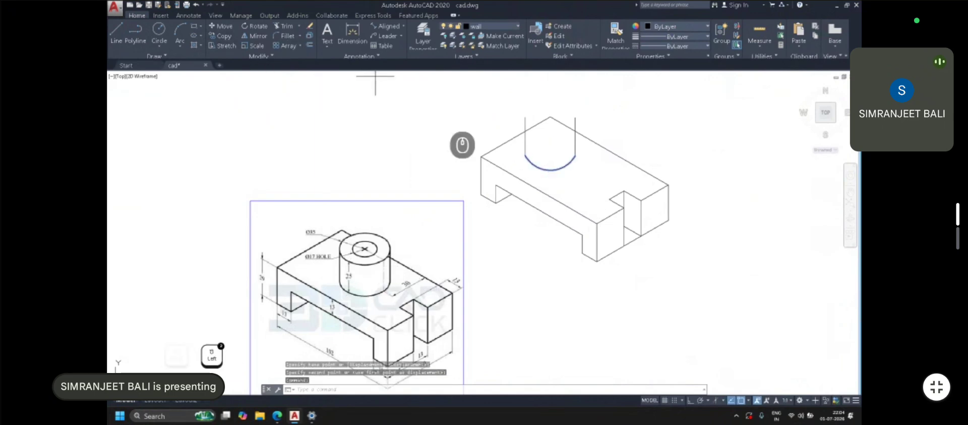
{"action": "left_click", "coordinate": [527, 158]}
{"action": "left_click", "coordinate": [526, 112]}
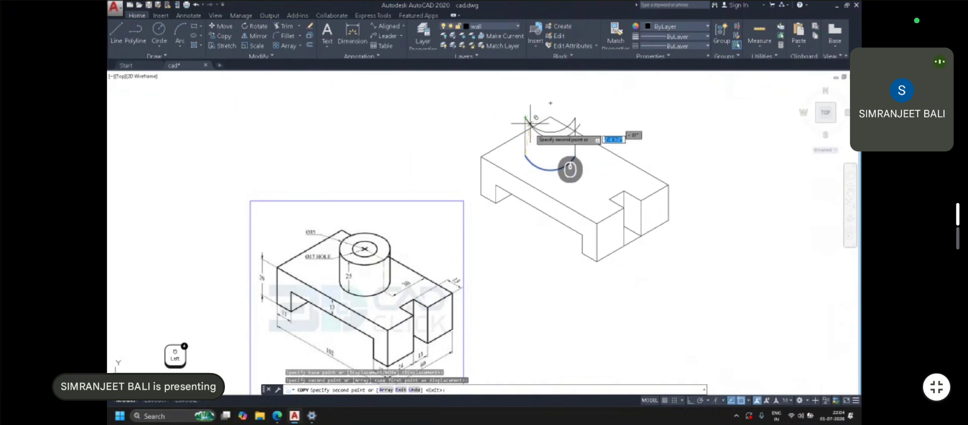
{"action": "key", "text": "Escape"}
{"action": "key", "text": "Escape"}
{"action": "key", "text": "Escape"}
{"action": "scroll", "coordinate": [537, 124], "scroll_direction": "up", "scroll_amount": 2}
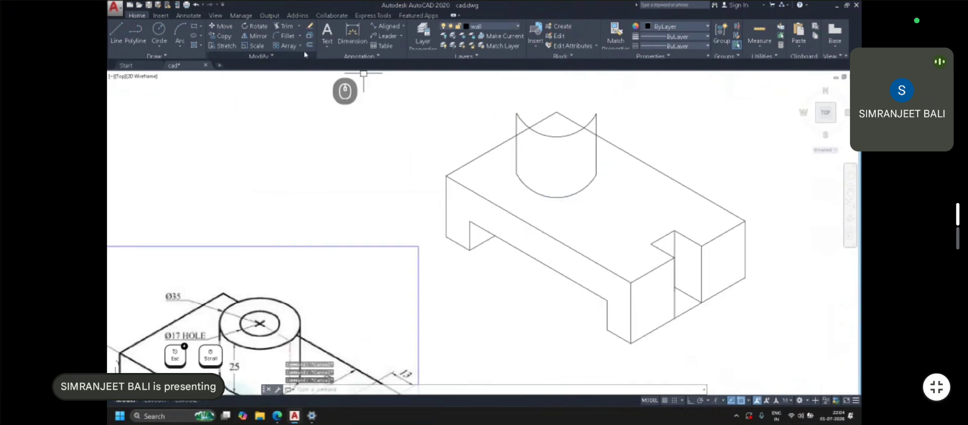
{"action": "left_click", "coordinate": [298, 27]}
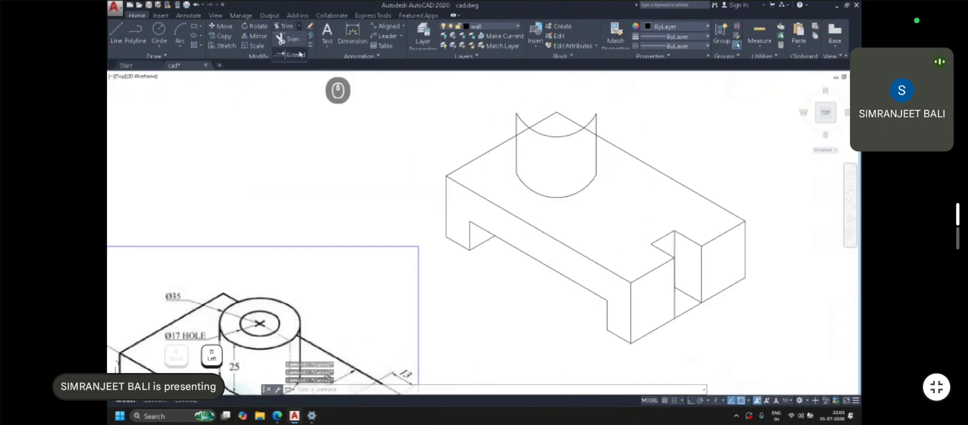
{"action": "left_click", "coordinate": [290, 39]}
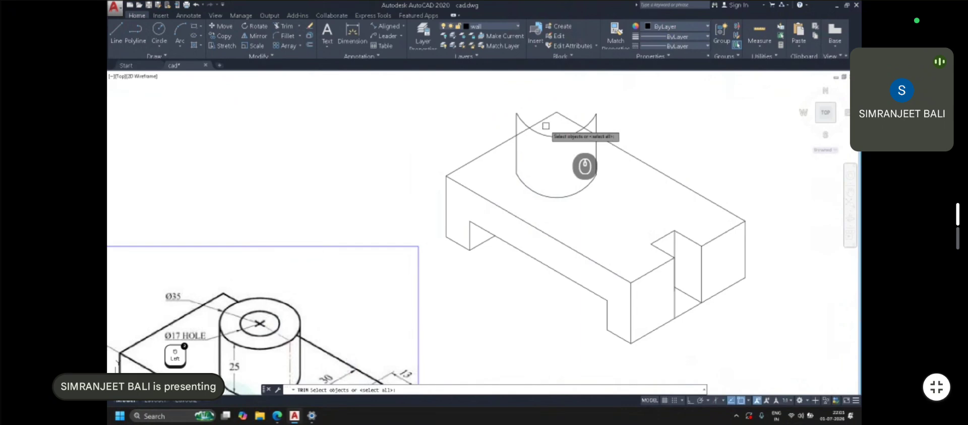
{"action": "key", "text": "shift"}
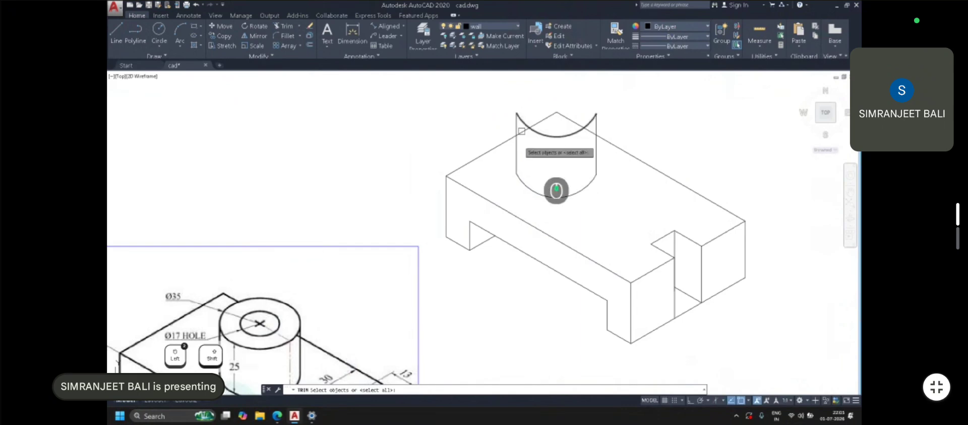
{"action": "middle_click_drag", "start_coordinate": [541, 133], "coordinate": [529, 163]}
{"action": "left_click", "coordinate": [549, 165]}
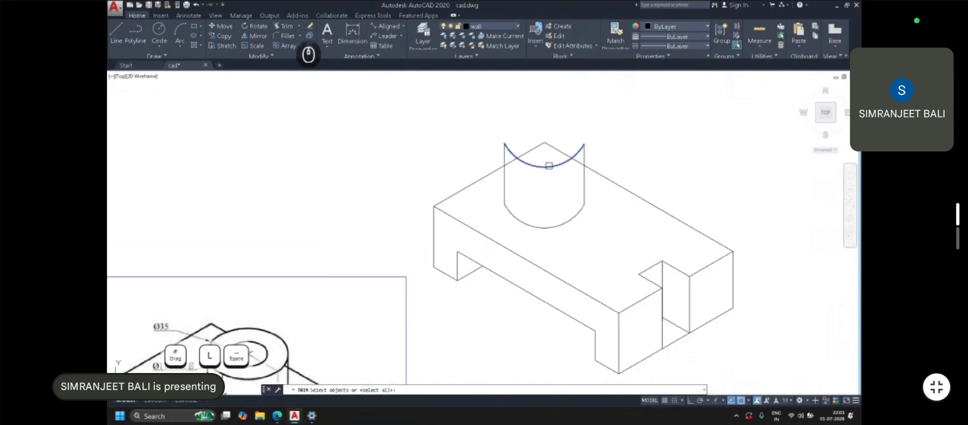
{"action": "key", "text": "Escape"}
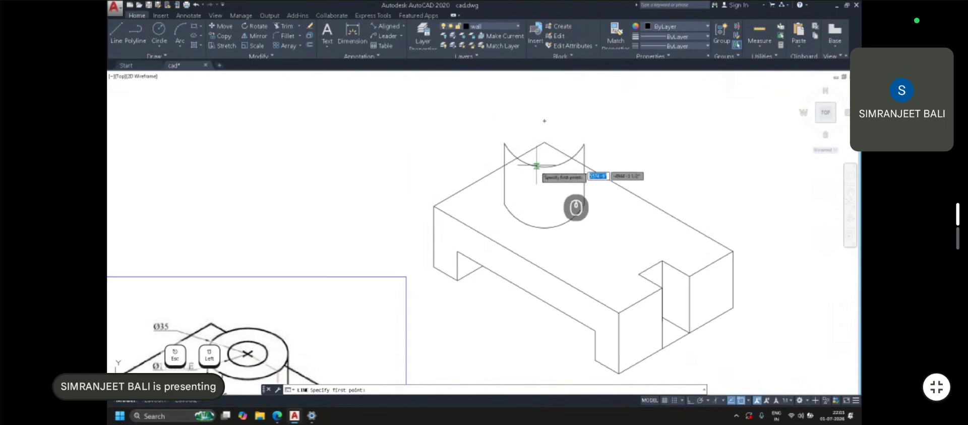
Draw a vertical line upward from the midpoint of the boss's upper arc, past the block's rear corner
{"action": "left_click", "coordinate": [544, 166]}
{"action": "left_click", "coordinate": [544, 80]}
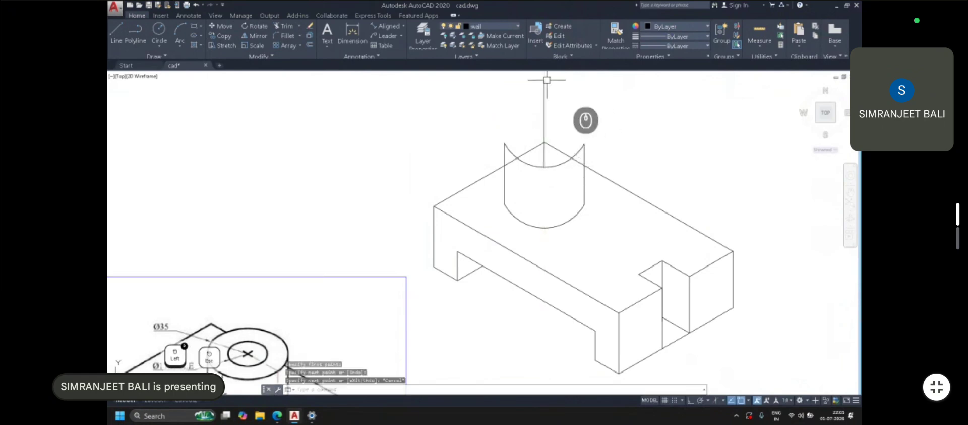
{"action": "key", "text": "Escape"}
Try to extend the left end of the boss's upper arc to the vertical centre line
{"action": "left_click", "coordinate": [287, 27]}
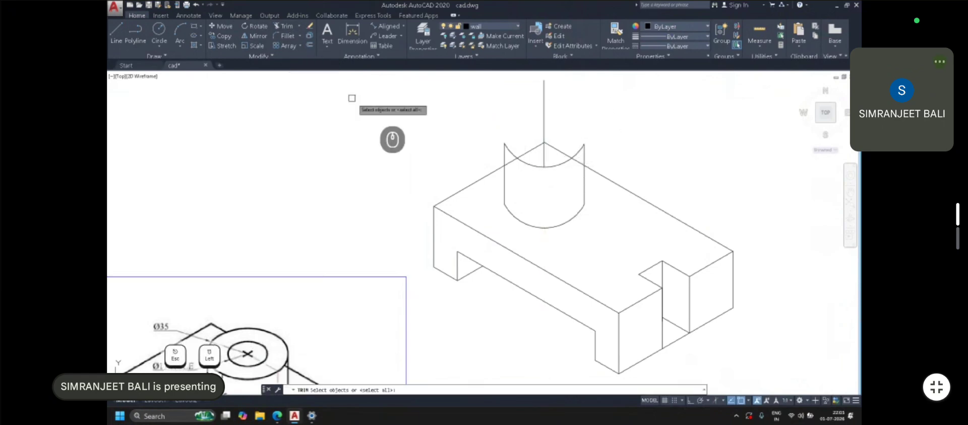
{"action": "key", "text": "Return"}
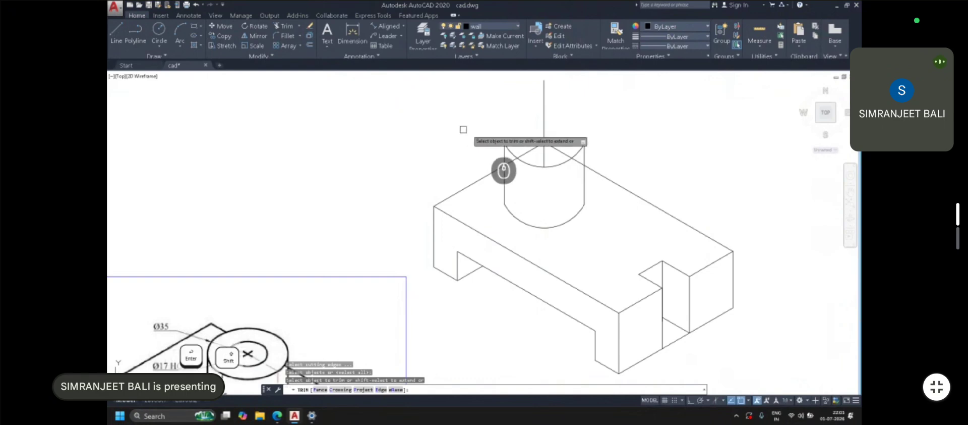
{"action": "key", "text": "shift"}
{"action": "left_click", "coordinate": [513, 150], "text": "shift"}
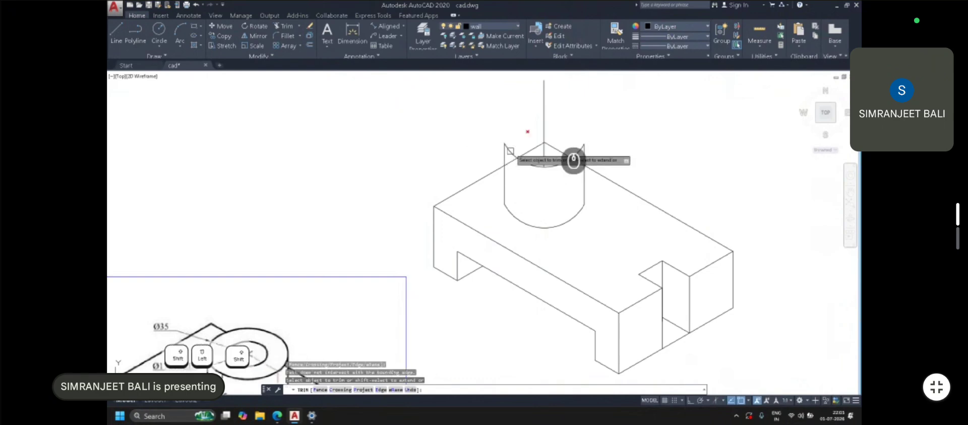
{"action": "key", "text": "Escape"}
Stretch the upper end of the vertical centre line upward to make it about twice as tall above the block's rear corner
{"action": "middle_click_drag", "start_coordinate": [546, 107], "coordinate": [539, 140]}
{"action": "left_click", "coordinate": [542, 130]}
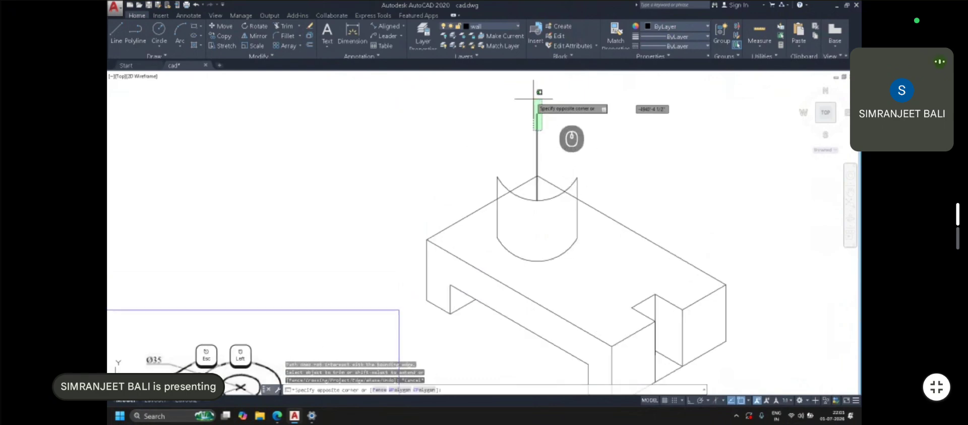
{"action": "left_click", "coordinate": [533, 99]}
{"action": "middle_click_drag", "start_coordinate": [533, 99], "coordinate": [528, 139]}
{"action": "left_click", "coordinate": [531, 153]}
{"action": "left_click", "coordinate": [530, 92]}
{"action": "key", "text": "Escape"}
{"action": "key", "text": "Escape"}
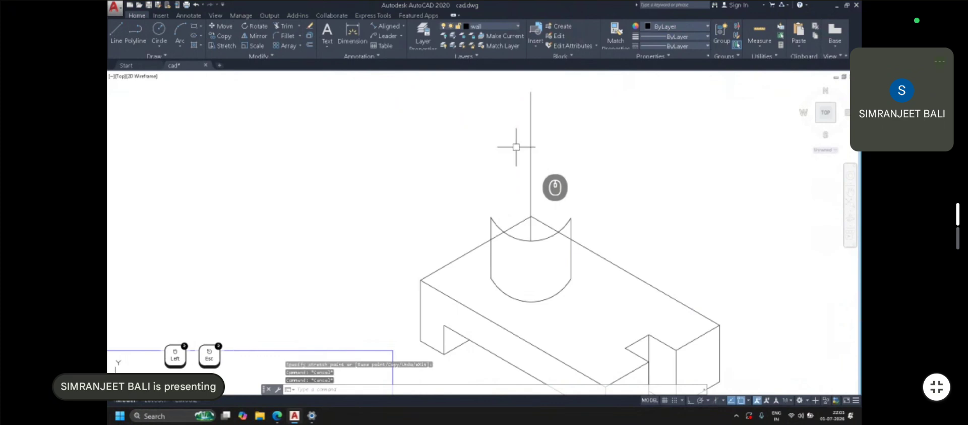
Extend the left end of the boss's upper arc to the vertical centre line and try the same with its right end
{"action": "type", "text": "tr"}
{"action": "key", "text": "space"}
{"action": "key", "text": "space"}
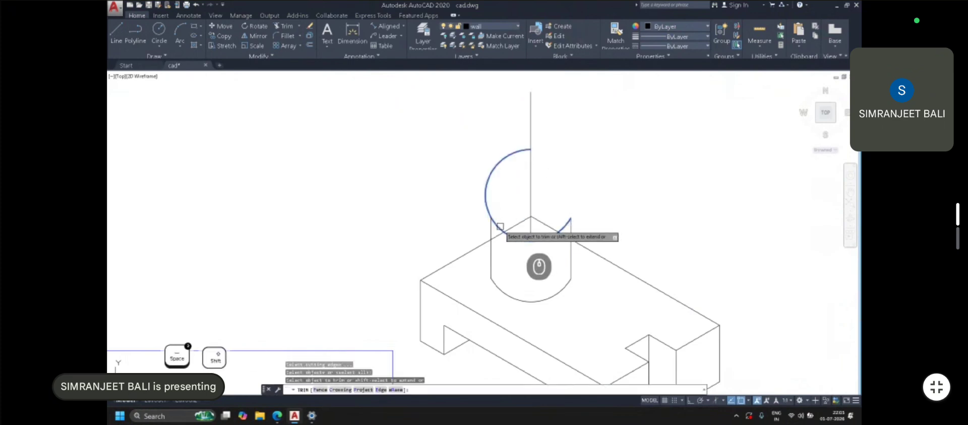
{"action": "left_click", "coordinate": [500, 230]}
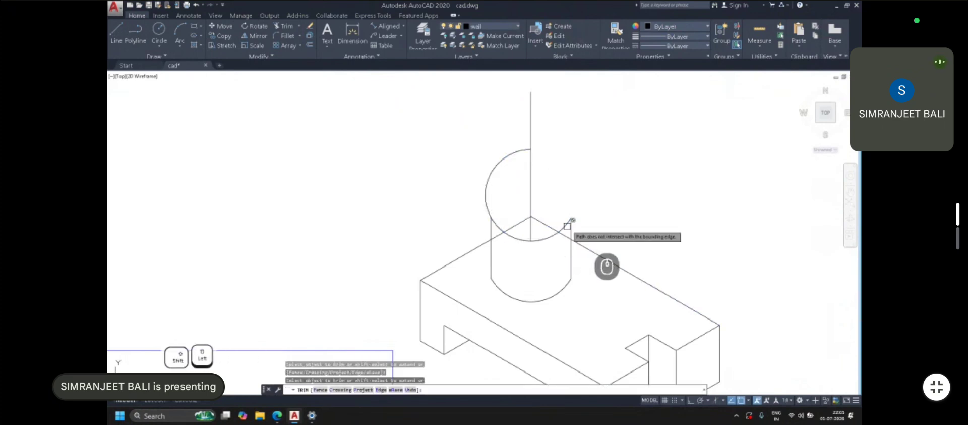
{"action": "left_click", "coordinate": [567, 225], "text": "shift"}
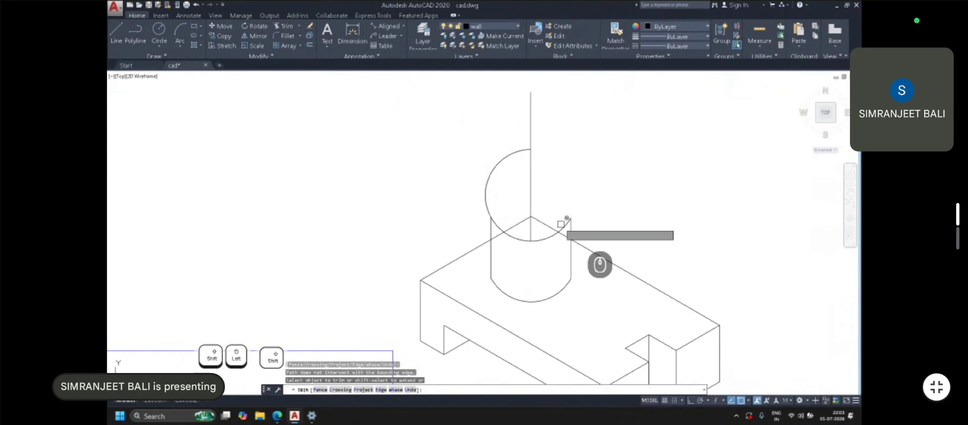
{"action": "scroll", "coordinate": [563, 224], "scroll_direction": "down", "scroll_amount": 2}
{"action": "key", "text": "Escape"}
Delete the extended arc at the top of the boss
{"action": "left_click", "coordinate": [523, 94]}
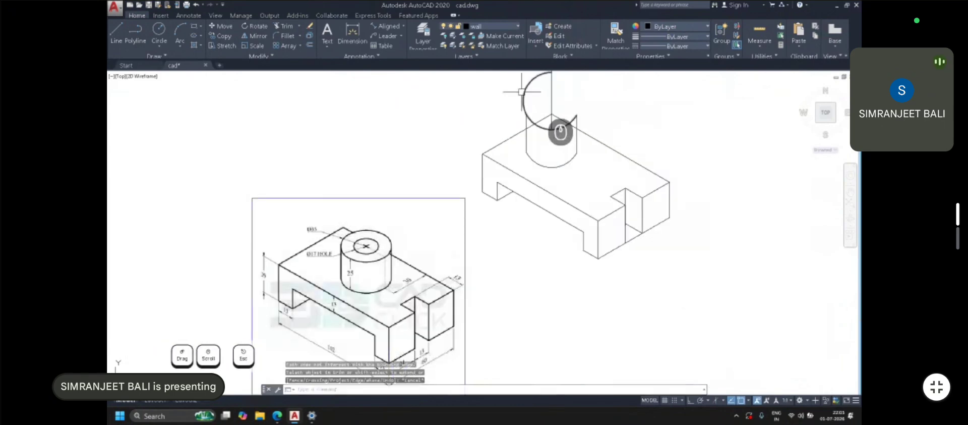
{"action": "key", "text": "Delete"}
{"action": "left_click", "coordinate": [520, 103]}
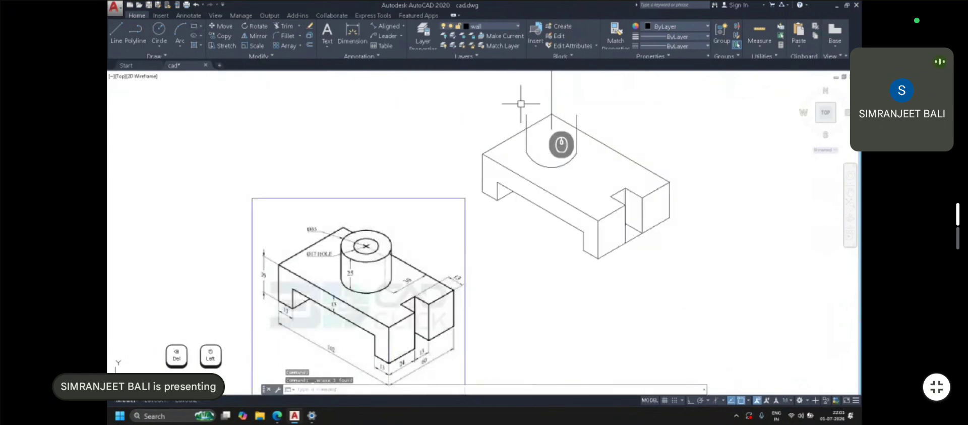
{"action": "scroll", "coordinate": [521, 104], "scroll_direction": "up", "scroll_amount": 2}
{"action": "left_click", "coordinate": [196, 36]}
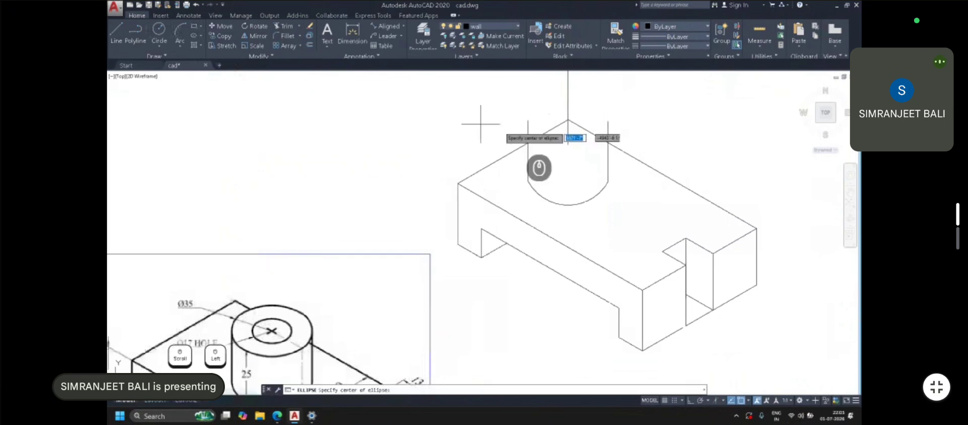
{"action": "left_click", "coordinate": [569, 120]}
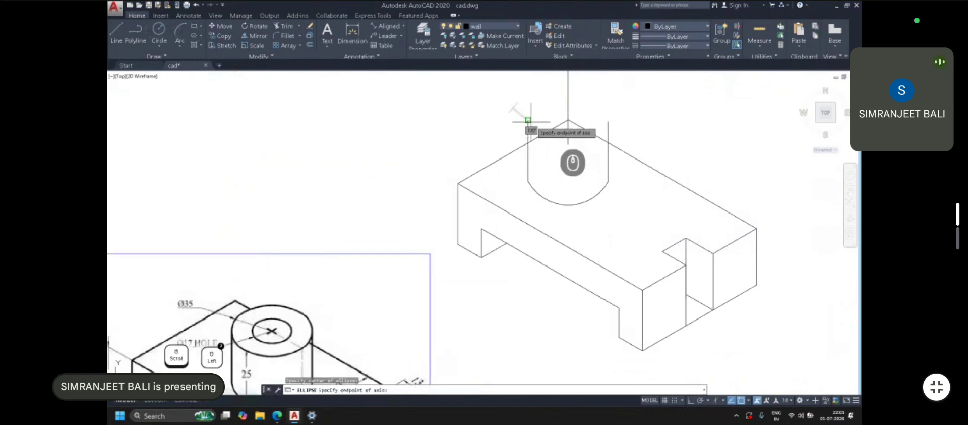
{"action": "left_click", "coordinate": [579, 123]}
{"action": "key", "text": "Escape"}
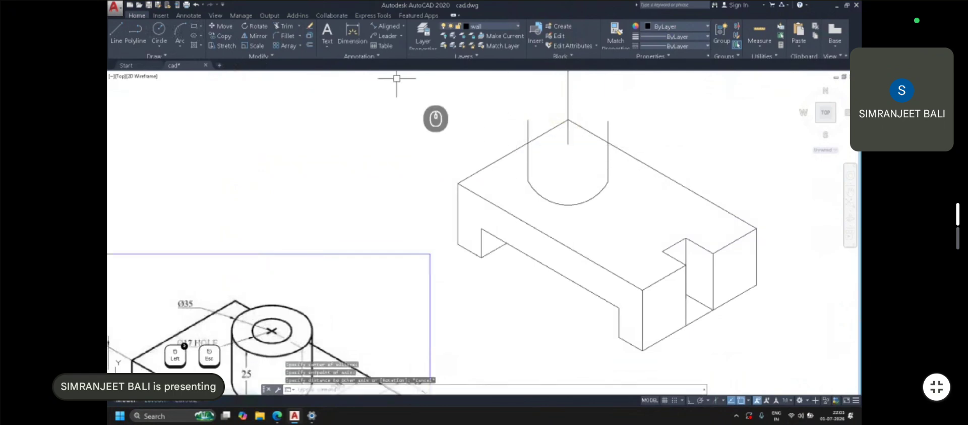
{"action": "left_click", "coordinate": [177, 33]}
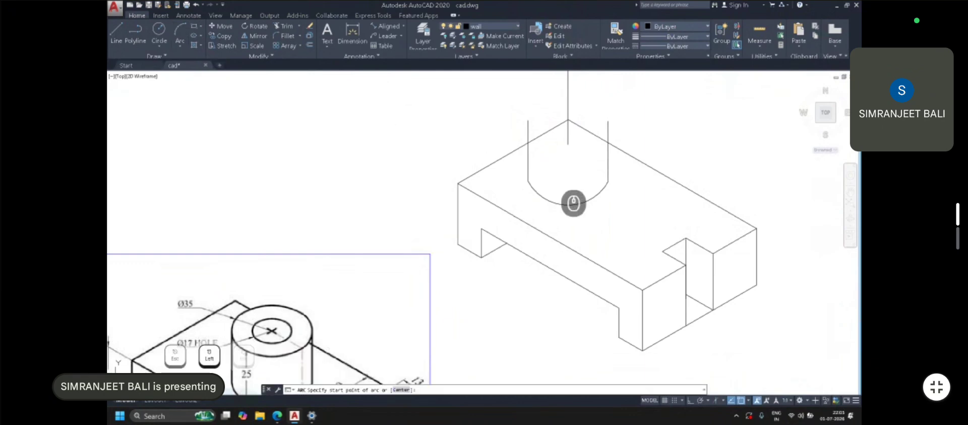
{"action": "key", "text": "Escape"}
{"action": "left_click", "coordinate": [541, 206]}
{"action": "key", "text": "Escape"}
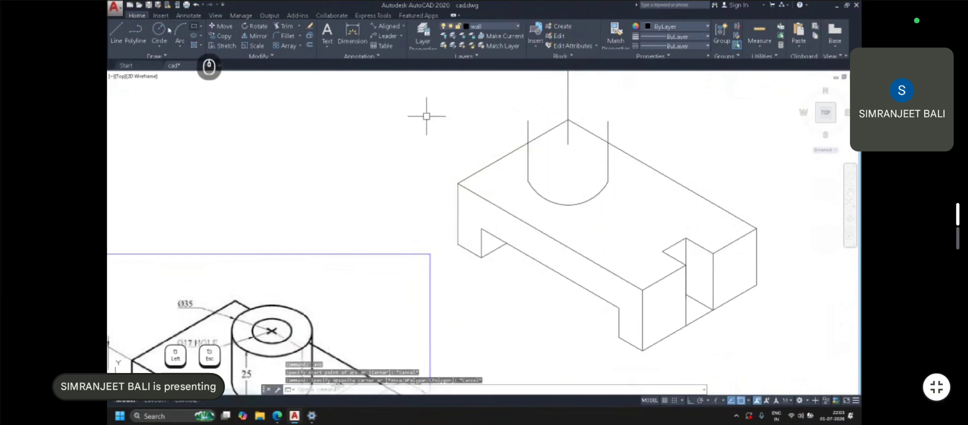
{"action": "left_click", "coordinate": [184, 31]}
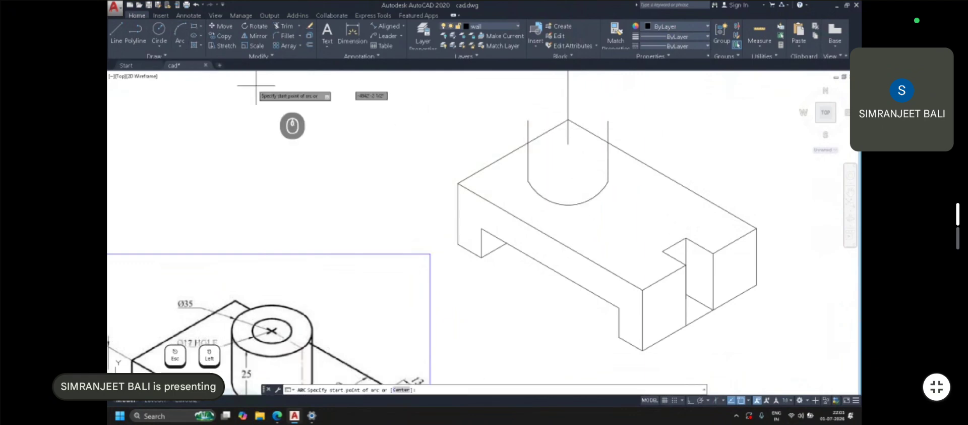
{"action": "left_click", "coordinate": [528, 121]}
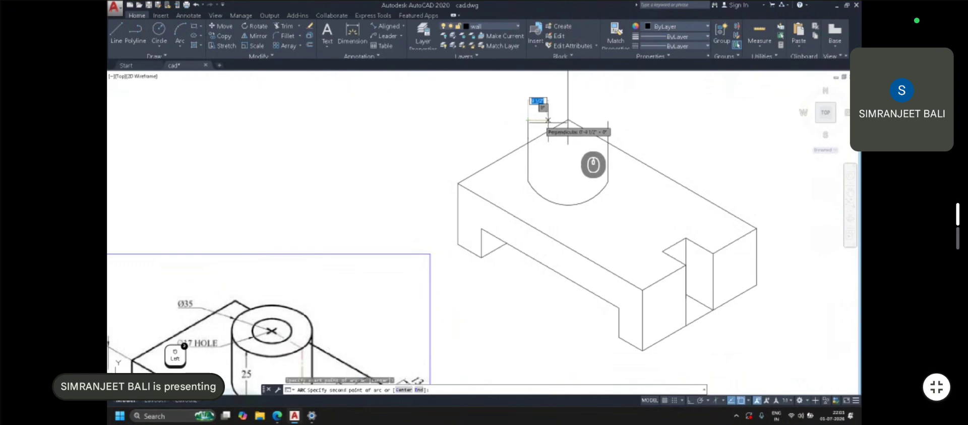
{"action": "left_click", "coordinate": [608, 121]}
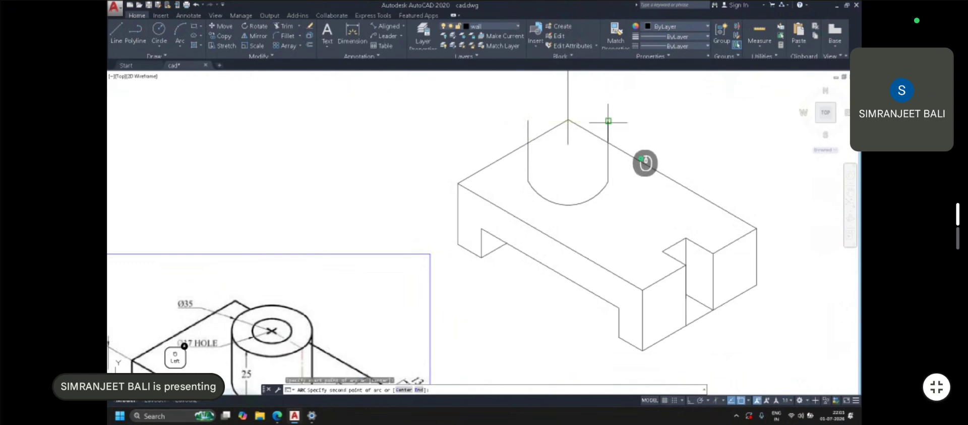
{"action": "key", "text": "Escape"}
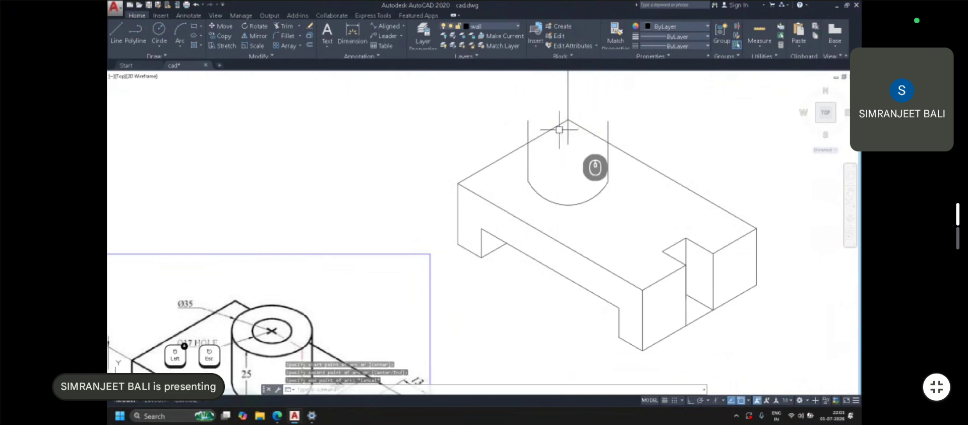
{"action": "key", "text": "space"}
{"action": "left_click", "coordinate": [527, 121]}
{"action": "left_click", "coordinate": [568, 129]}
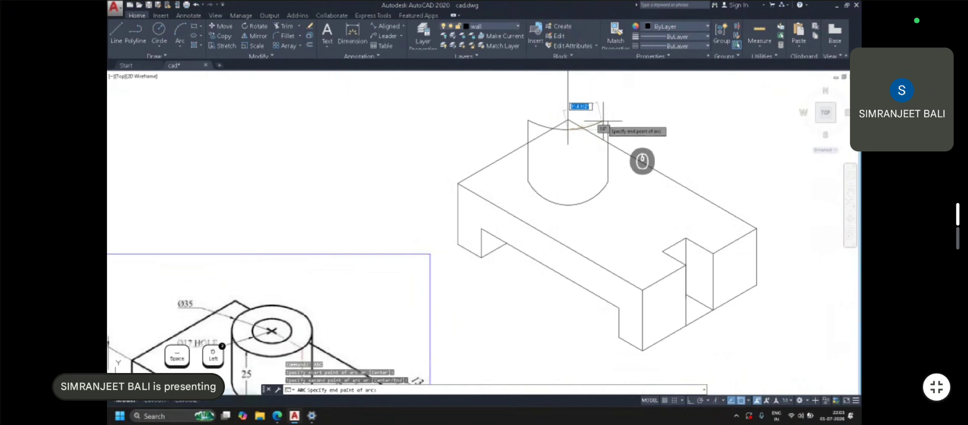
{"action": "key", "text": "Escape"}
{"action": "left_click", "coordinate": [193, 35]}
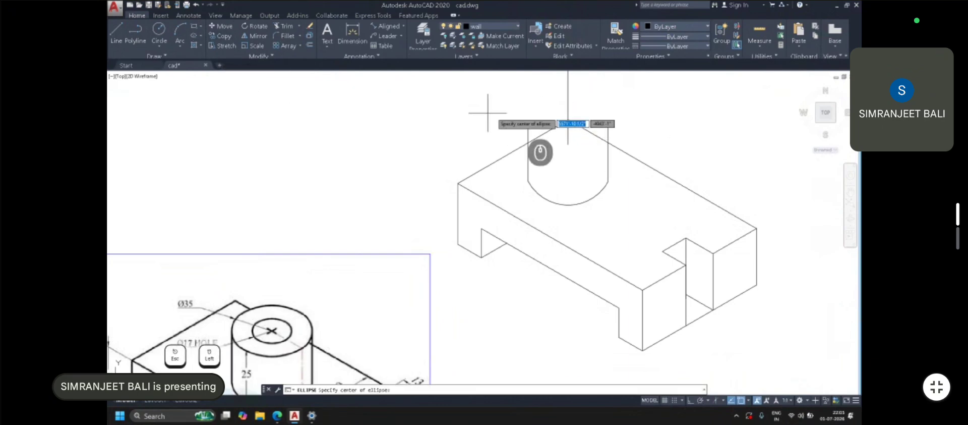
{"action": "left_click", "coordinate": [544, 137]}
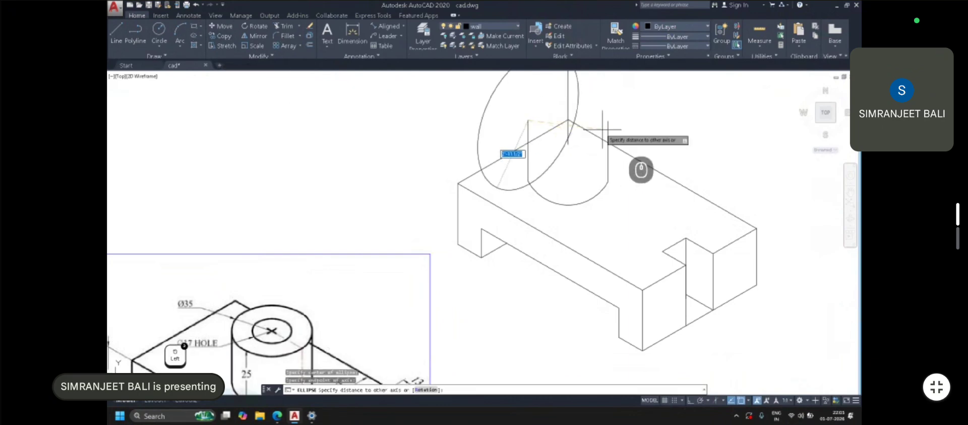
{"action": "key", "text": "Escape"}
{"action": "left_click", "coordinate": [194, 36]}
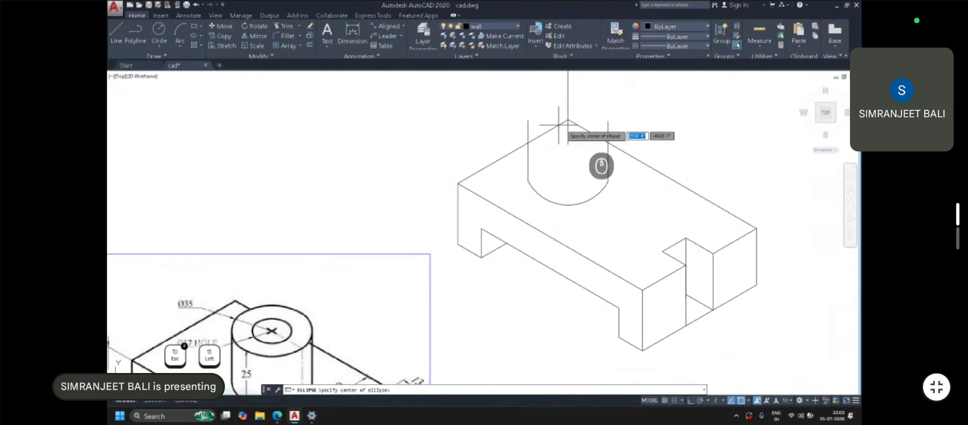
{"action": "left_click", "coordinate": [568, 132]}
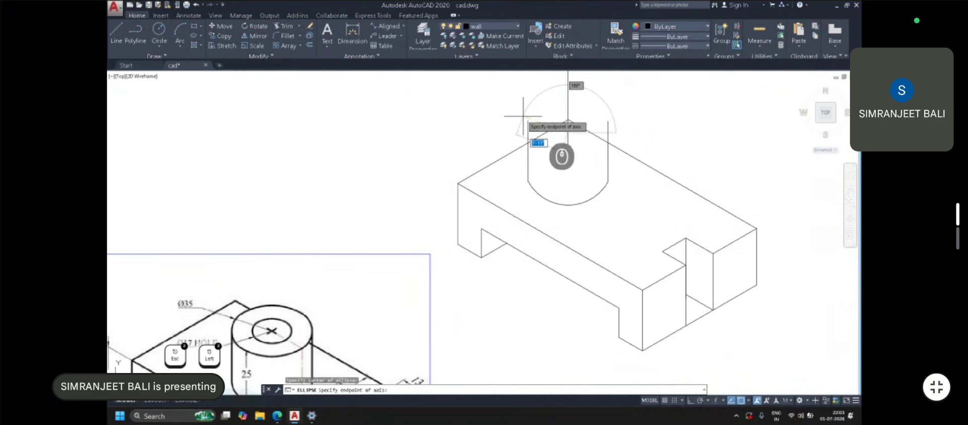
{"action": "left_click", "coordinate": [528, 119]}
{"action": "key", "text": "Escape"}
{"action": "key", "text": "space"}
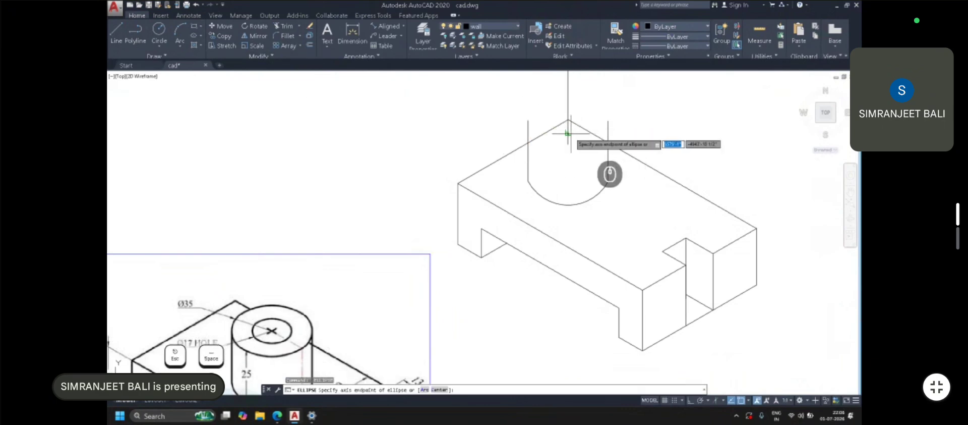
{"action": "left_click", "coordinate": [568, 132]}
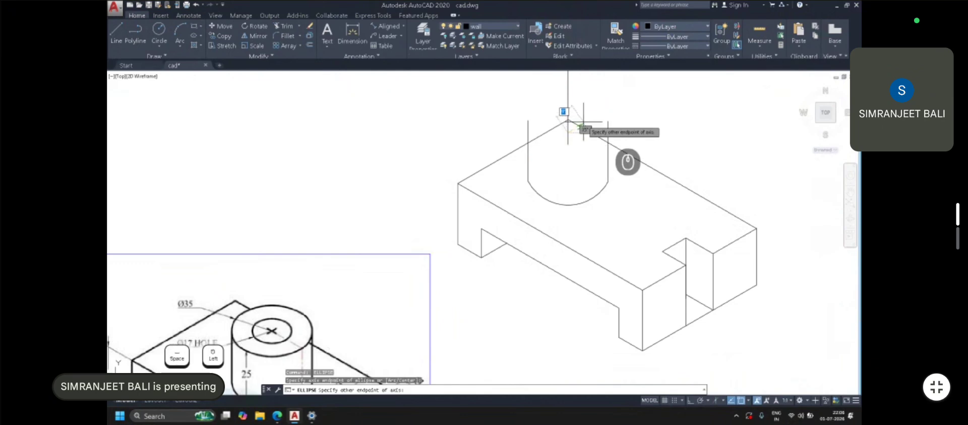
{"action": "key", "text": "Escape"}
Draw a horizontal line joining the upper ends of the boss's two vertical side lines
{"action": "key", "text": "l"}
{"action": "key", "text": "space"}
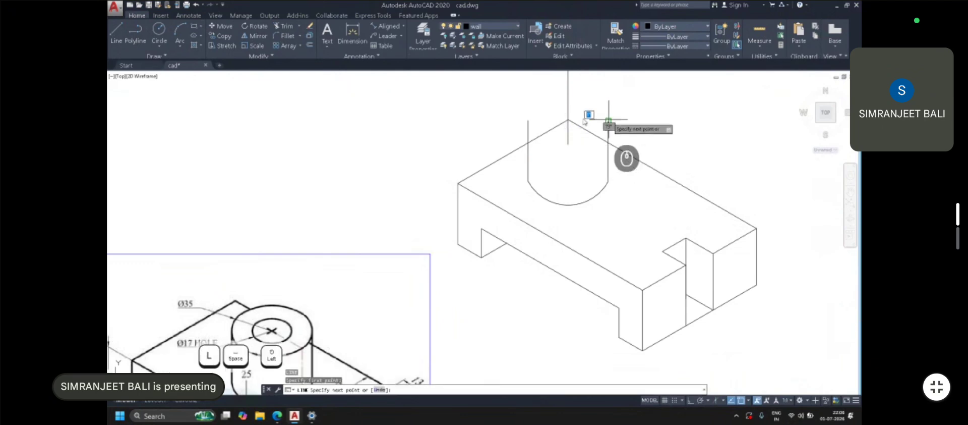
{"action": "left_click", "coordinate": [568, 120]}
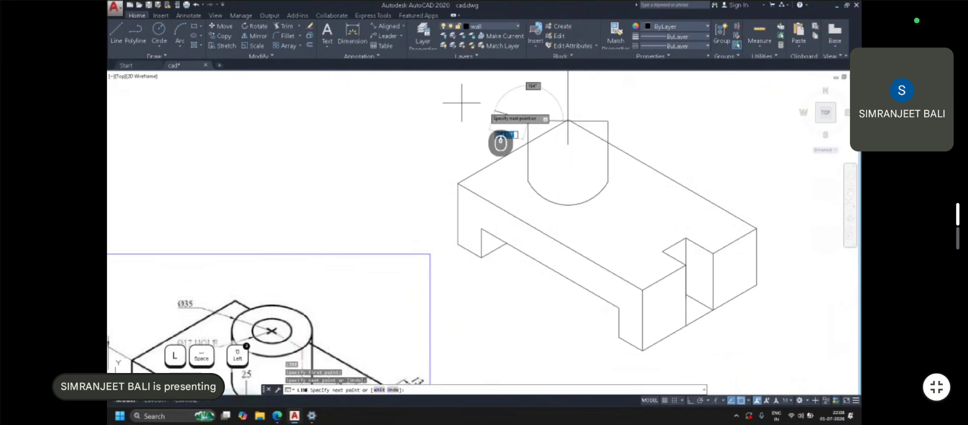
{"action": "left_click", "coordinate": [193, 35]}
{"action": "scroll", "coordinate": [579, 118], "scroll_direction": "up", "scroll_amount": 6}
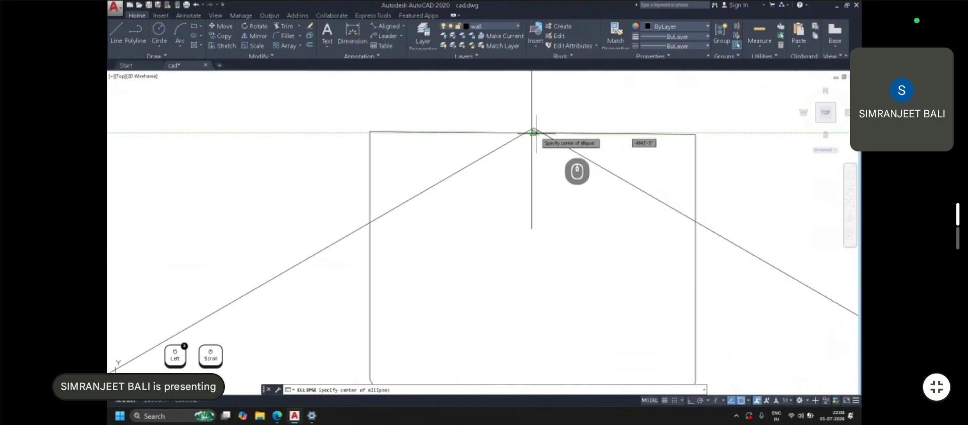
{"action": "key", "text": "Escape"}
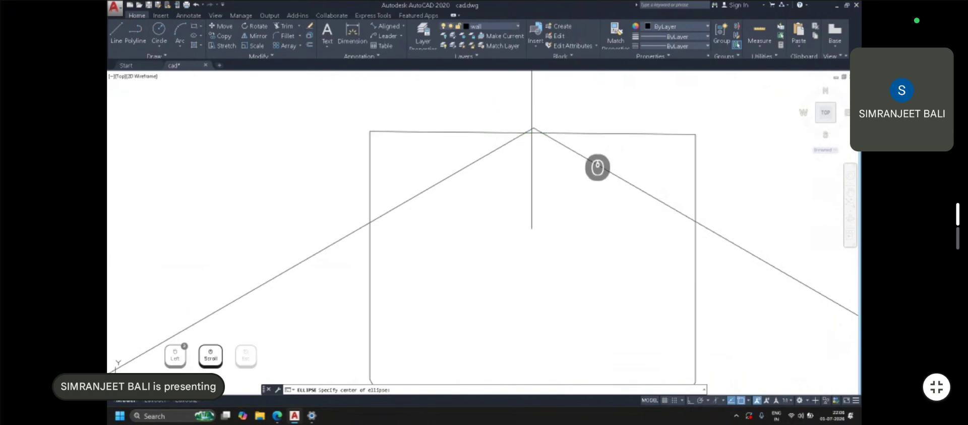
{"action": "key", "text": "space"}
{"action": "scroll", "coordinate": [534, 131], "scroll_direction": "up", "scroll_amount": 3}
{"action": "left_click", "coordinate": [535, 130]}
{"action": "scroll", "coordinate": [535, 131], "scroll_direction": "down", "scroll_amount": 3}
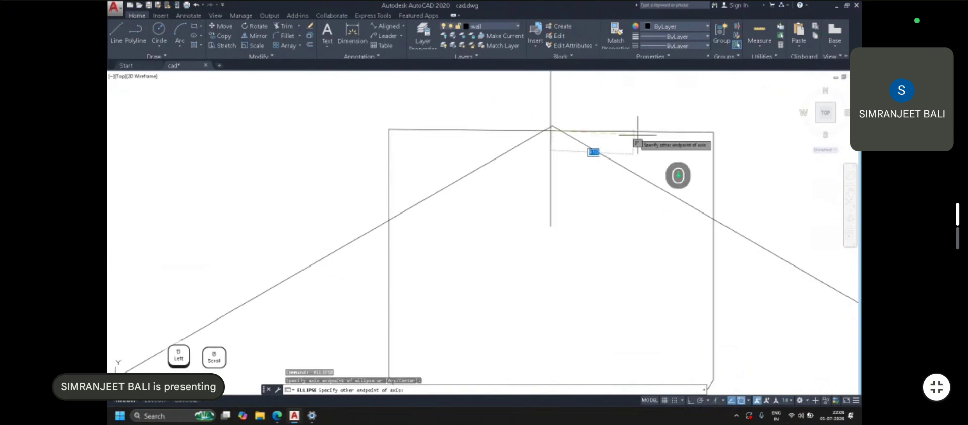
{"action": "left_click", "coordinate": [713, 132]}
{"action": "key", "text": "Escape"}
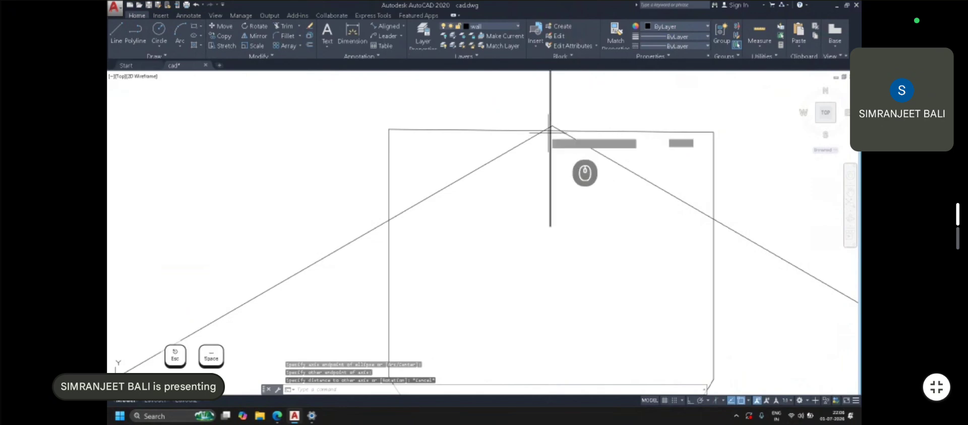
Draw an ellipse for the boss's top rim, using the horizontal line between the two side lines as its long axis
{"action": "key", "text": "space"}
{"action": "left_click", "coordinate": [389, 130]}
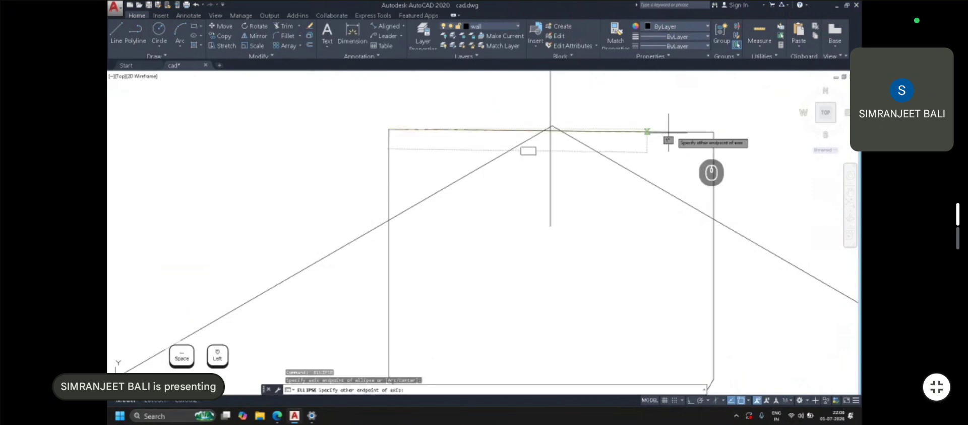
{"action": "left_click", "coordinate": [713, 132]}
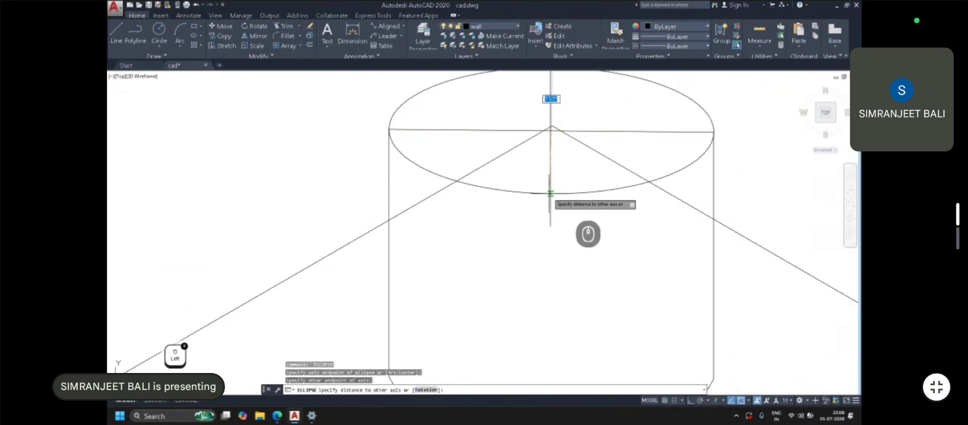
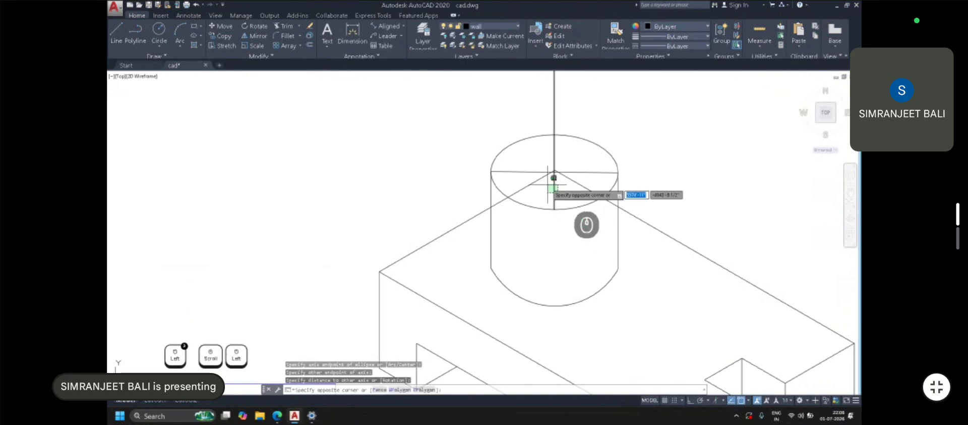
Delete the vertical centre line and the horizontal line across the boss's top ellipse
{"action": "key", "text": "Delete"}
{"action": "left_click", "coordinate": [575, 176]}
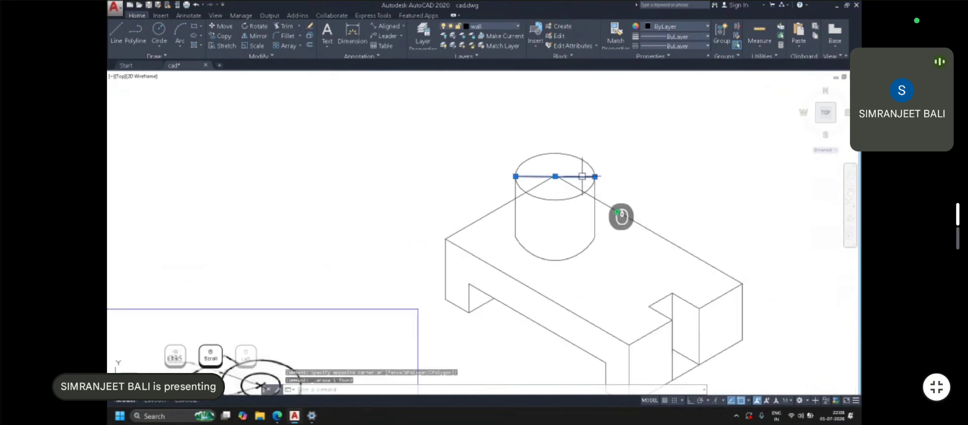
{"action": "key", "text": "Delete"}
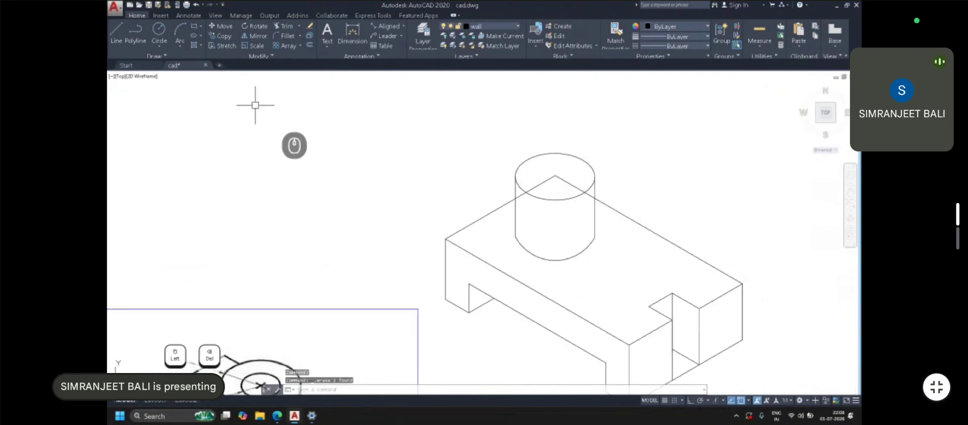
{"action": "middle_click_drag", "start_coordinate": [583, 233], "coordinate": [572, 151]}
{"action": "scroll", "coordinate": [571, 152], "scroll_direction": "down", "scroll_amount": 2}
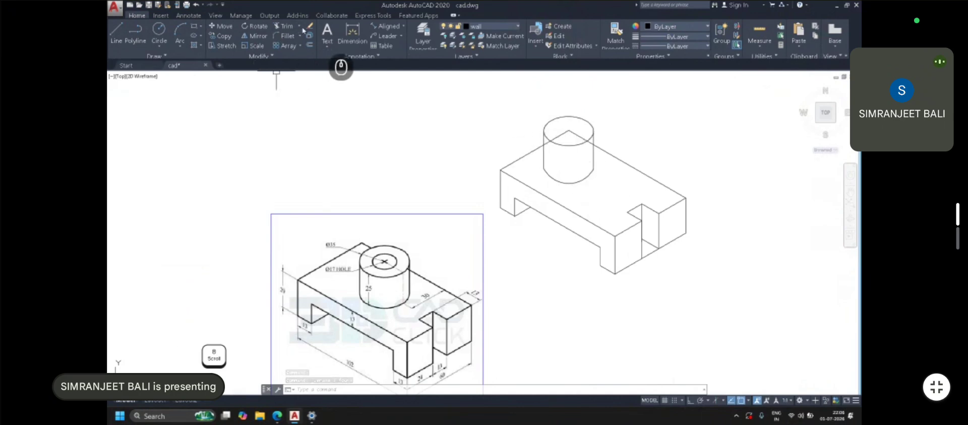
{"action": "left_click", "coordinate": [286, 26]}
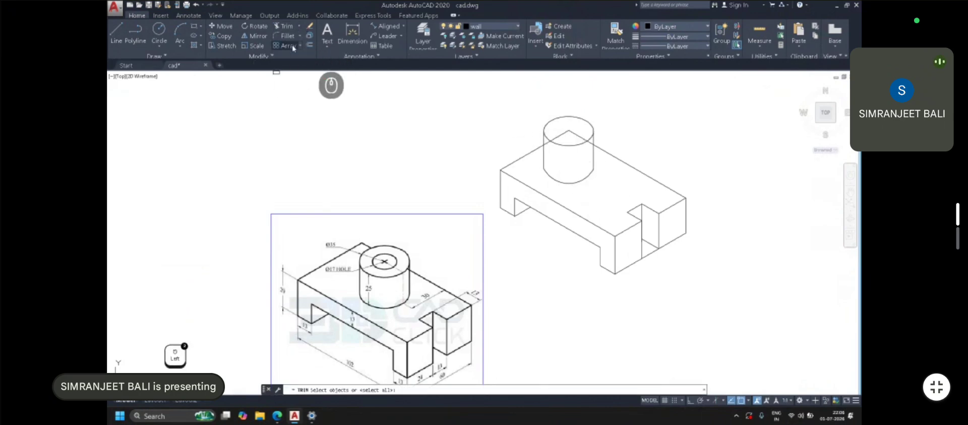
{"action": "scroll", "coordinate": [590, 151], "scroll_direction": "up", "scroll_amount": 5}
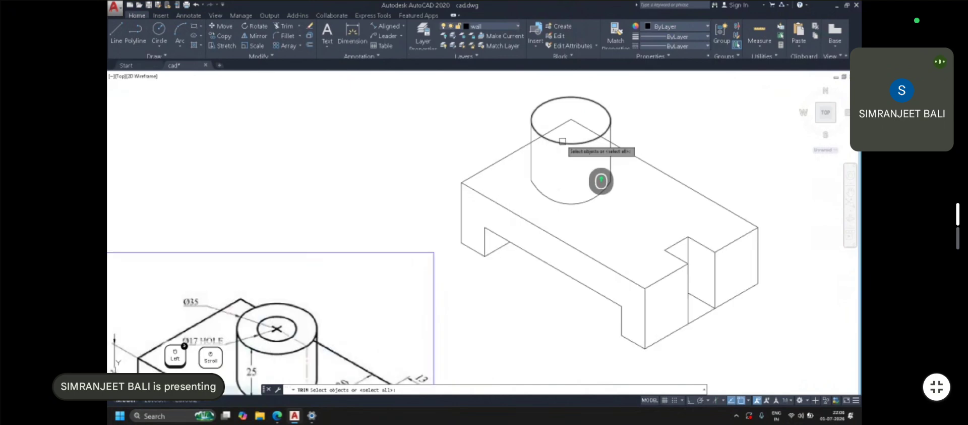
{"action": "left_click", "coordinate": [519, 130]}
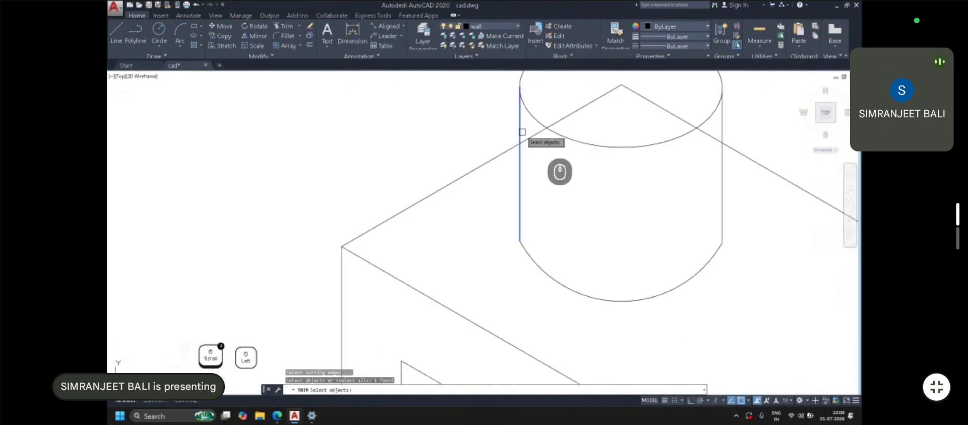
{"action": "left_click", "coordinate": [721, 160]}
{"action": "scroll", "coordinate": [722, 160], "scroll_direction": "down", "scroll_amount": 2}
{"action": "scroll", "coordinate": [722, 161], "scroll_direction": "down", "scroll_amount": 2}
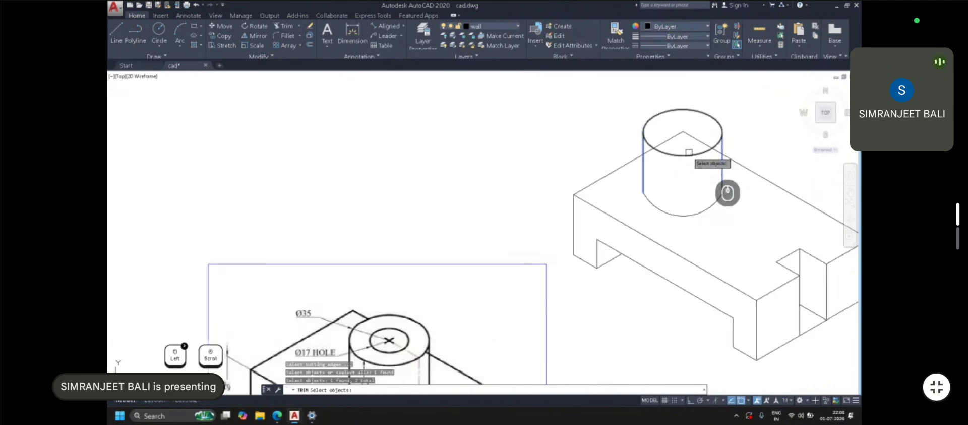
{"action": "key", "text": "Escape"}
{"action": "key", "text": "Escape"}
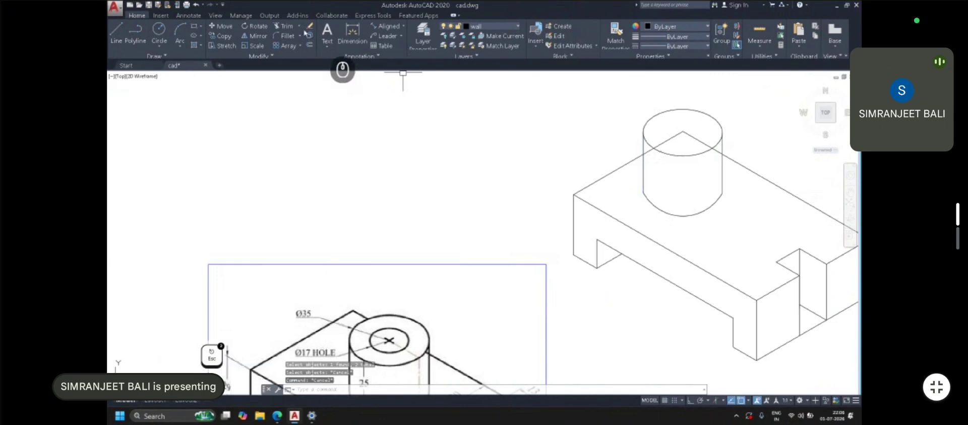
Try to trim the boss's top ellipse, using the block's rear-right top edge as the cutting edge
{"action": "left_click", "coordinate": [299, 31]}
{"action": "left_click", "coordinate": [290, 39]}
{"action": "middle_click_drag", "start_coordinate": [617, 227], "coordinate": [579, 218]}
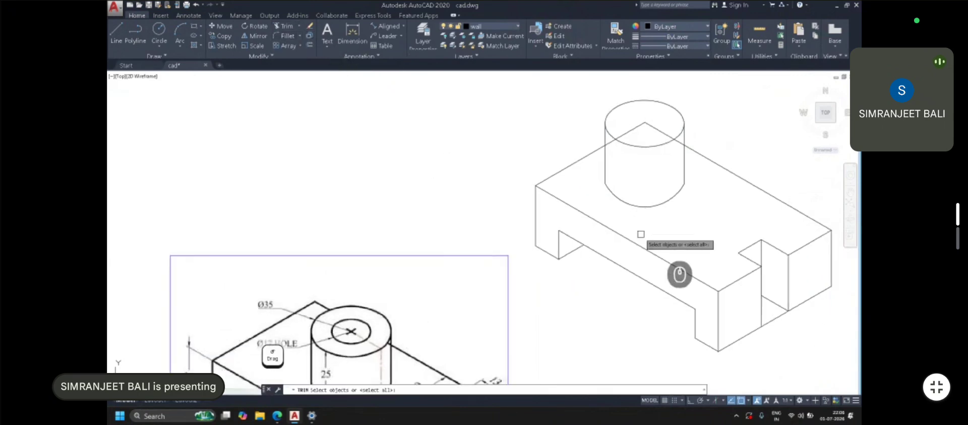
{"action": "left_click", "coordinate": [718, 163]}
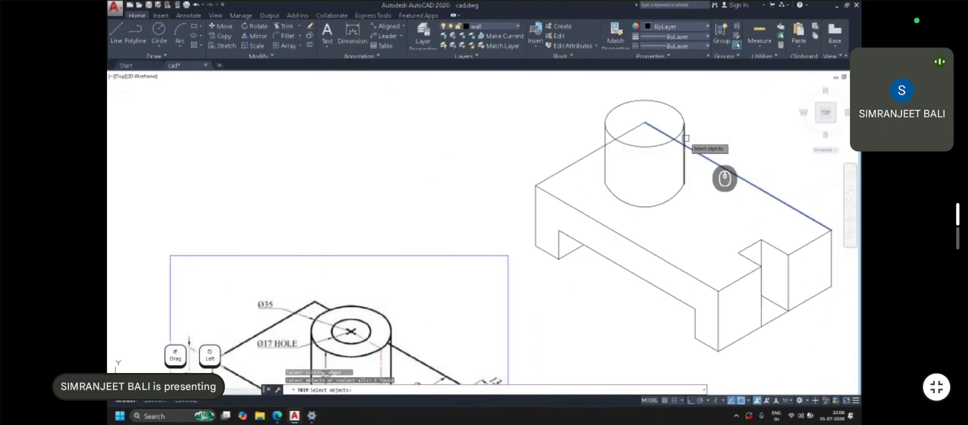
{"action": "key", "text": "space"}
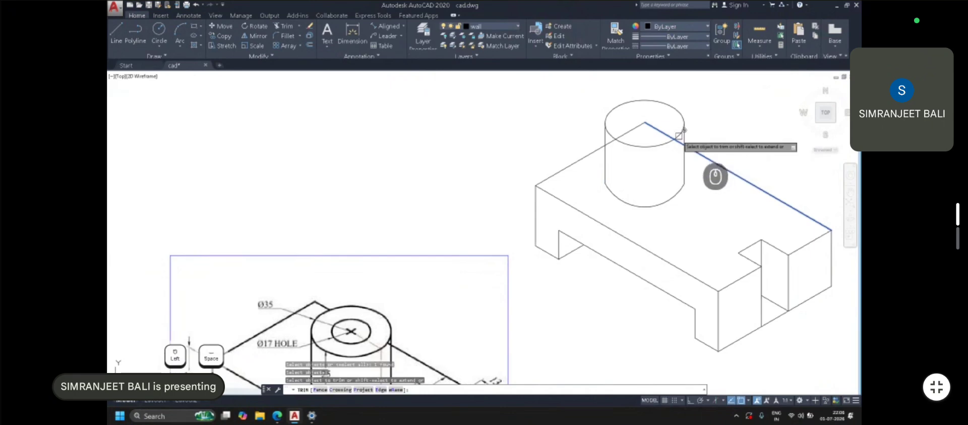
{"action": "scroll", "coordinate": [686, 155], "scroll_direction": "up", "scroll_amount": 4}
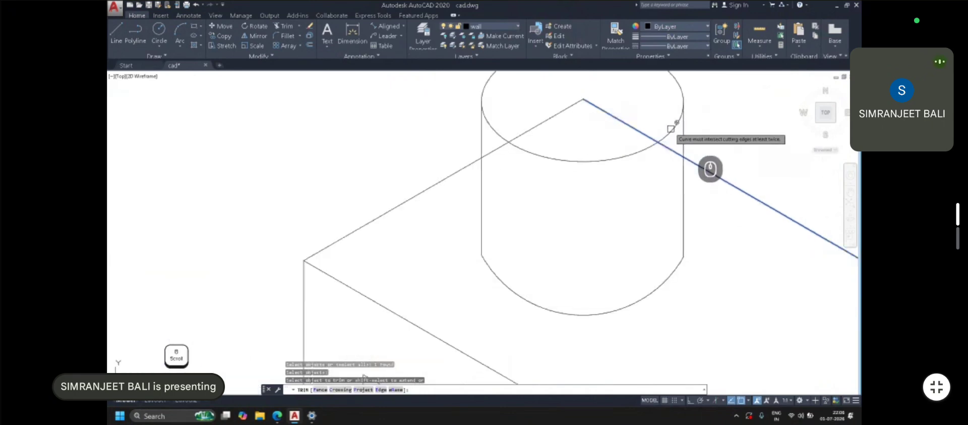
{"action": "key", "text": "Escape"}
Trim away the parts of the block's two rear top edges inside the boss, using the boss's side lines as cutting edges
{"action": "scroll", "coordinate": [672, 141], "scroll_direction": "down", "scroll_amount": 2}
{"action": "left_click", "coordinate": [316, 62]}
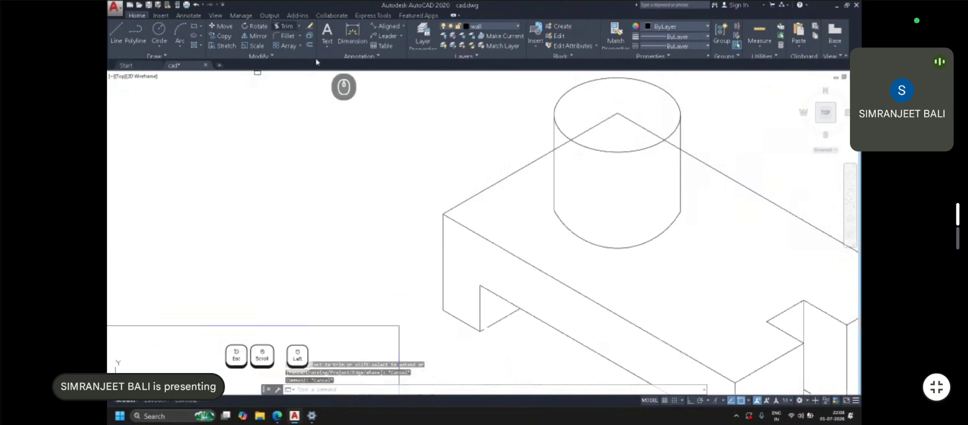
{"action": "left_click", "coordinate": [554, 135]}
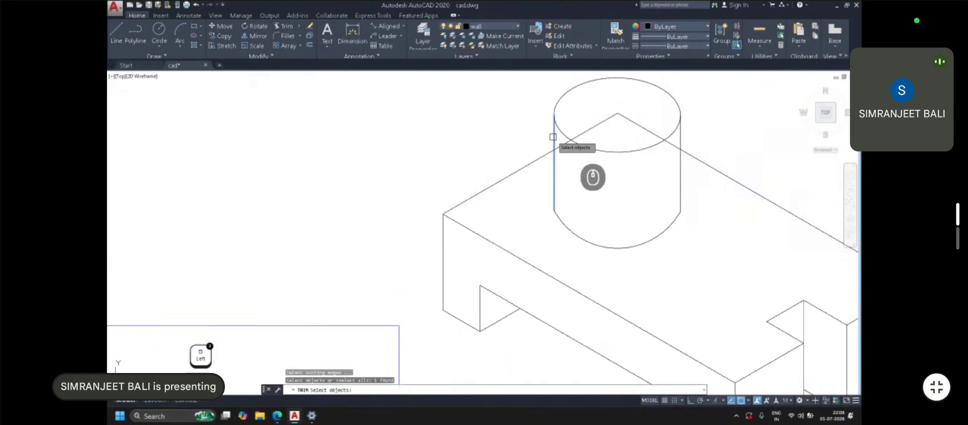
{"action": "left_click", "coordinate": [680, 180]}
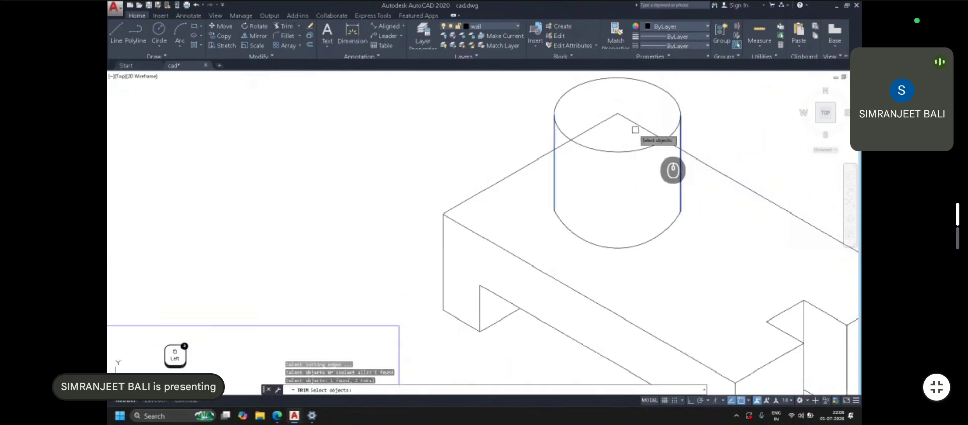
{"action": "middle_click", "coordinate": [612, 189]}
{"action": "scroll", "coordinate": [620, 151], "scroll_direction": "up", "scroll_amount": 2}
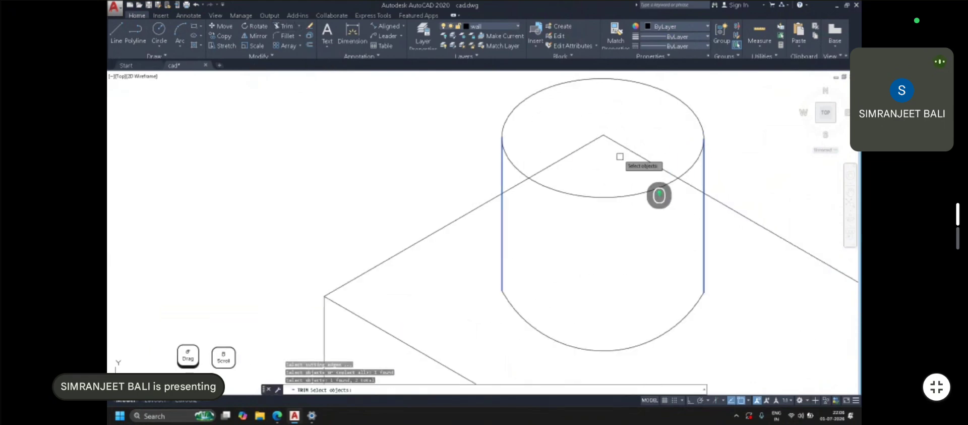
{"action": "left_click", "coordinate": [630, 128]}
{"action": "left_click", "coordinate": [637, 110]}
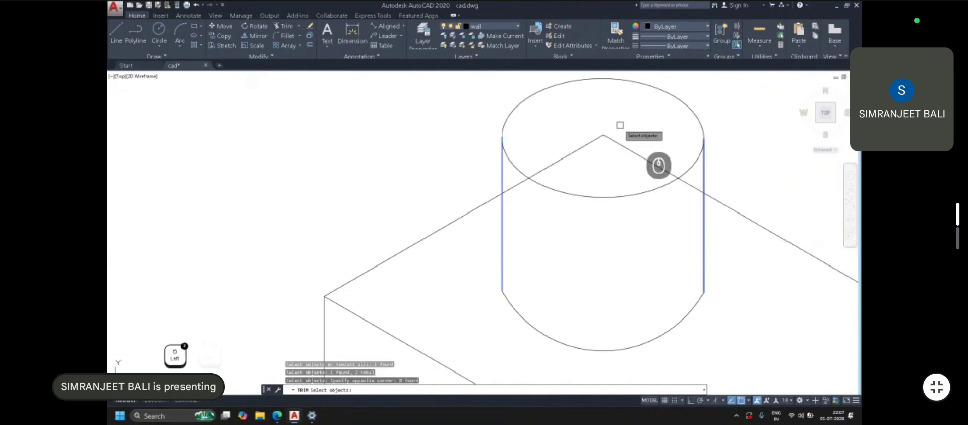
{"action": "key", "text": "Return"}
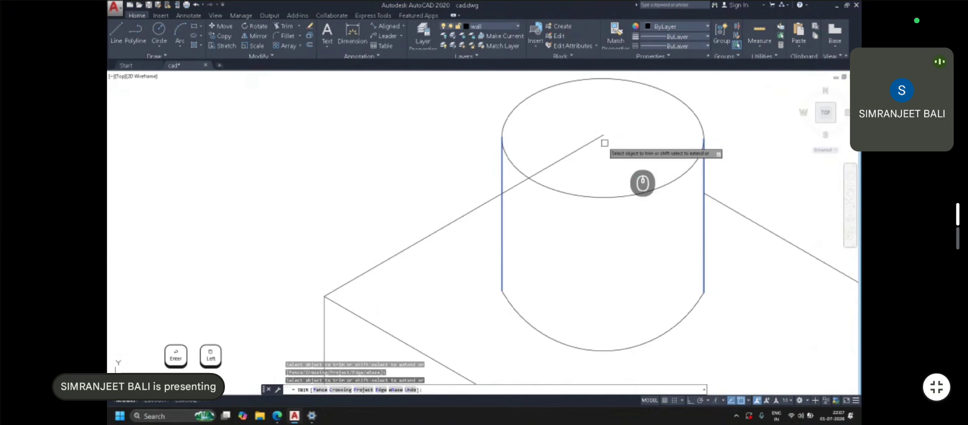
{"action": "left_click", "coordinate": [595, 141]}
{"action": "scroll", "coordinate": [585, 159], "scroll_direction": "down", "scroll_amount": 3}
{"action": "scroll", "coordinate": [595, 181], "scroll_direction": "down", "scroll_amount": 2}
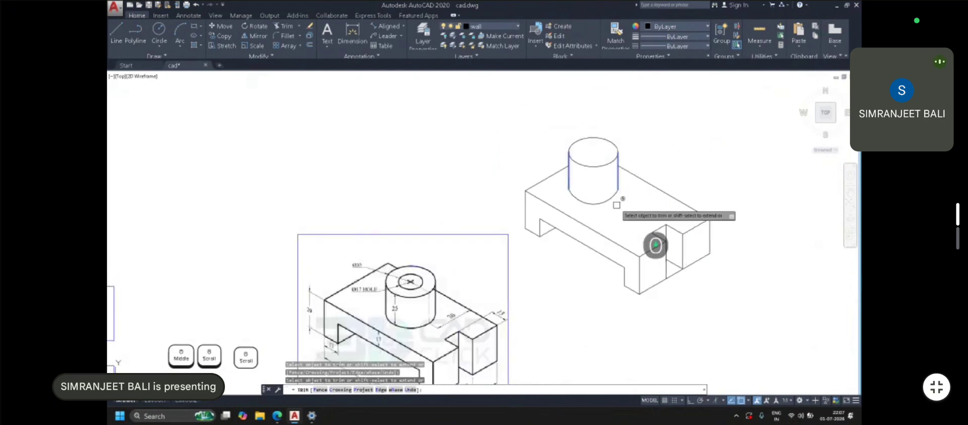
{"action": "key", "text": "Escape"}
{"action": "left_click", "coordinate": [597, 162]}
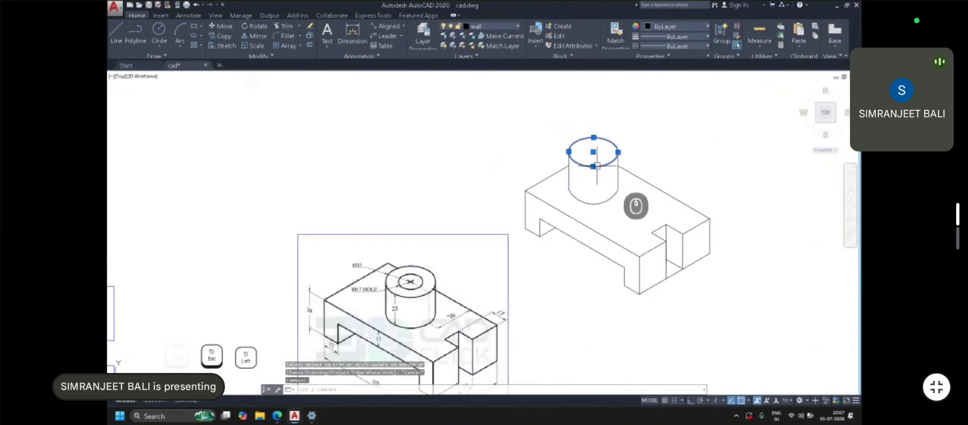
{"action": "scroll", "coordinate": [399, 290], "scroll_direction": "up", "scroll_amount": 4}
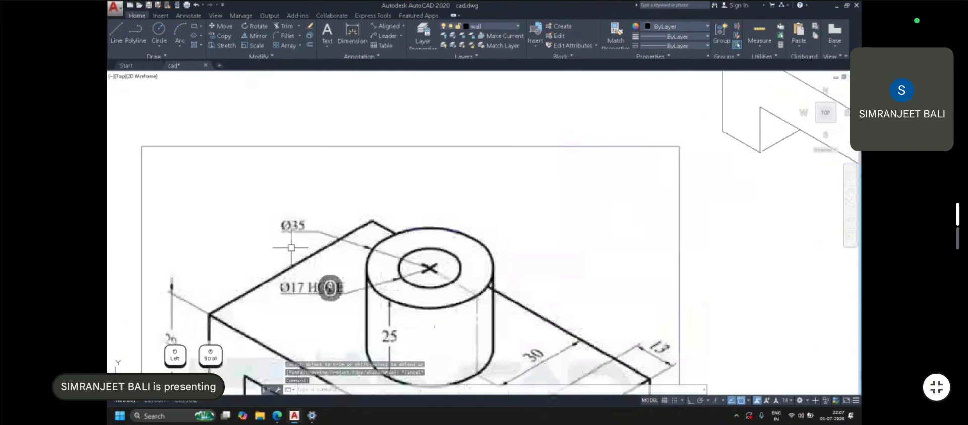
{"action": "scroll", "coordinate": [291, 247], "scroll_direction": "down", "scroll_amount": 4}
{"action": "type", "text": "o"}
{"action": "key", "text": "space"}
{"action": "scroll", "coordinate": [454, 91], "scroll_direction": "up", "scroll_amount": 3}
{"action": "key", "text": "Escape"}
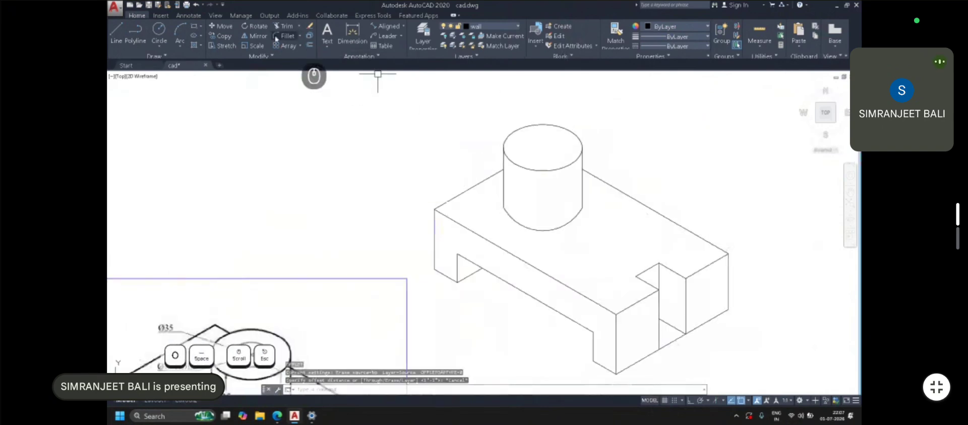
{"action": "key", "text": "space"}
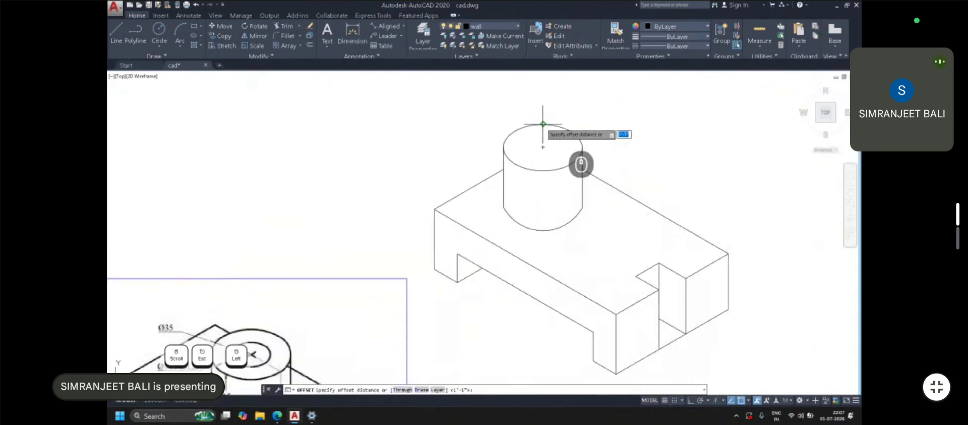
{"action": "left_click", "coordinate": [543, 124]}
{"action": "left_click", "coordinate": [544, 125]}
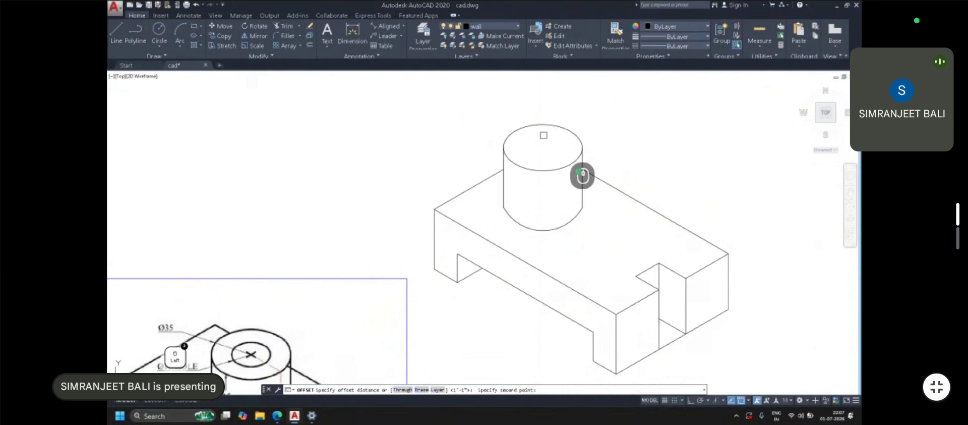
{"action": "left_click", "coordinate": [544, 124]}
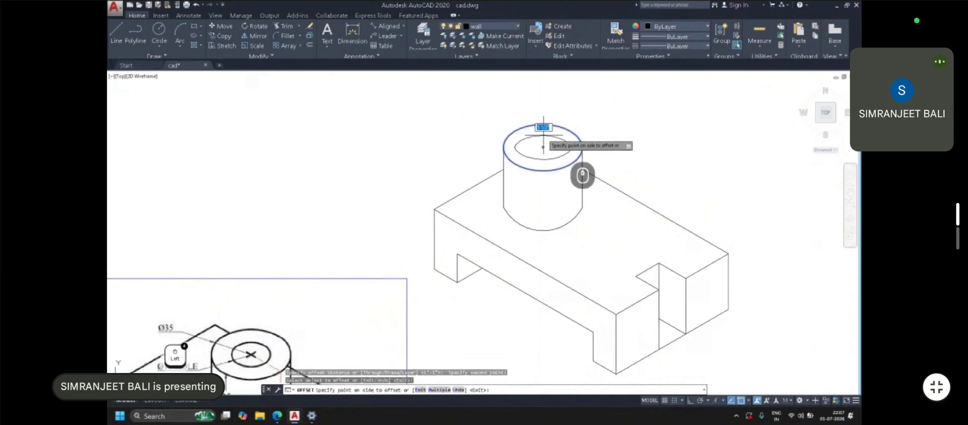
{"action": "key", "text": "Escape"}
Offset the boss's top ellipse inward by a short distance picked between two points near its rear edge
{"action": "key", "text": "space"}
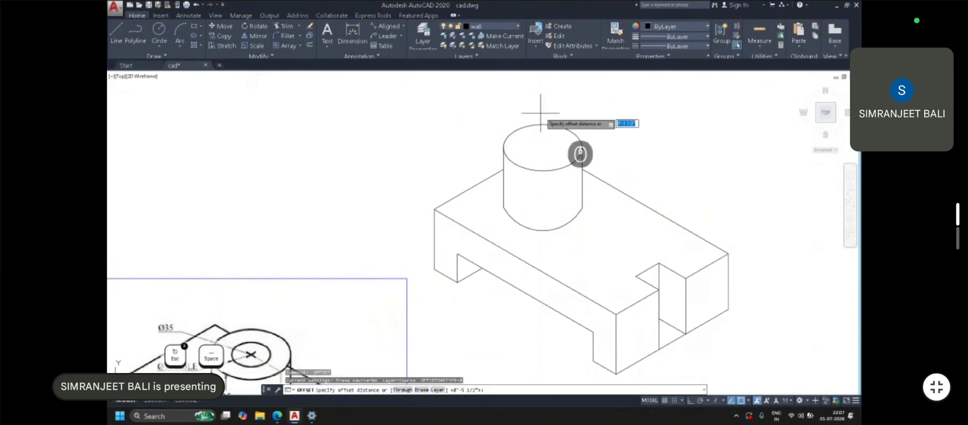
{"action": "left_click", "coordinate": [540, 113]}
{"action": "scroll", "coordinate": [540, 116], "scroll_direction": "up", "scroll_amount": 4}
{"action": "left_click", "coordinate": [542, 133]}
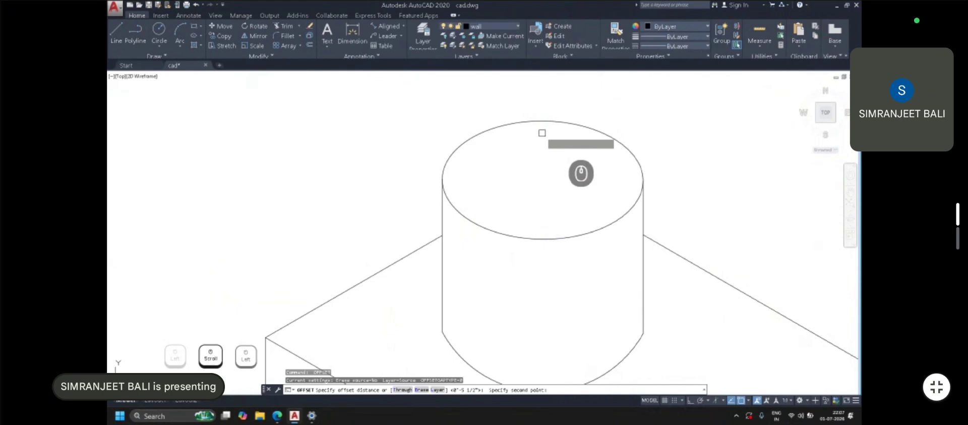
{"action": "left_click", "coordinate": [543, 123]}
{"action": "left_click", "coordinate": [525, 146]}
{"action": "scroll", "coordinate": [509, 133], "scroll_direction": "down", "scroll_amount": 3}
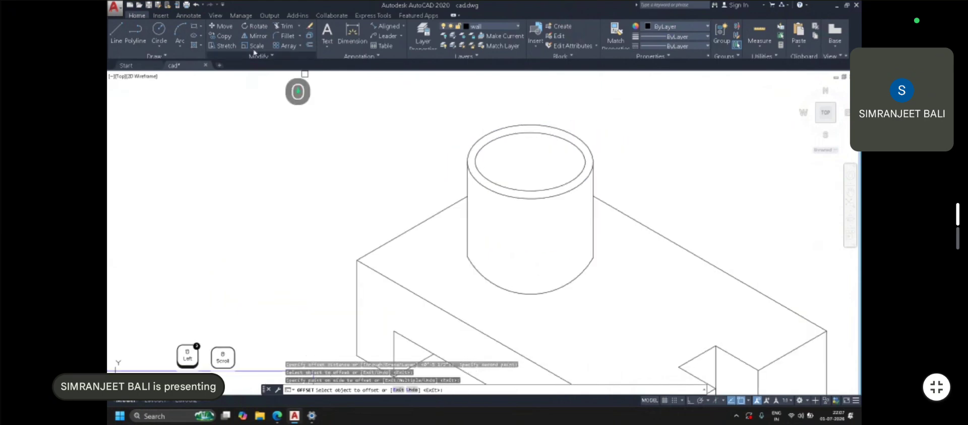
Draw a small ellipse for the hole, centred on the boss's top ellipse
{"action": "left_click", "coordinate": [194, 36]}
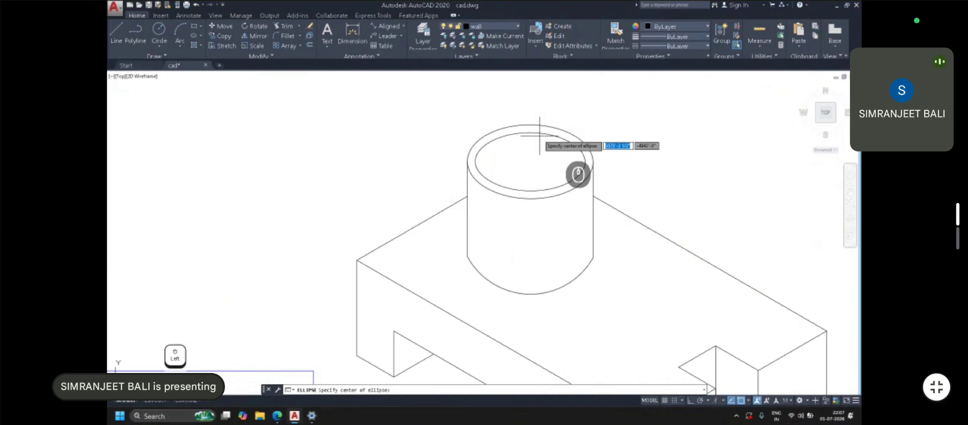
{"action": "left_click", "coordinate": [529, 159]}
{"action": "scroll", "coordinate": [531, 161], "scroll_direction": "up", "scroll_amount": 3}
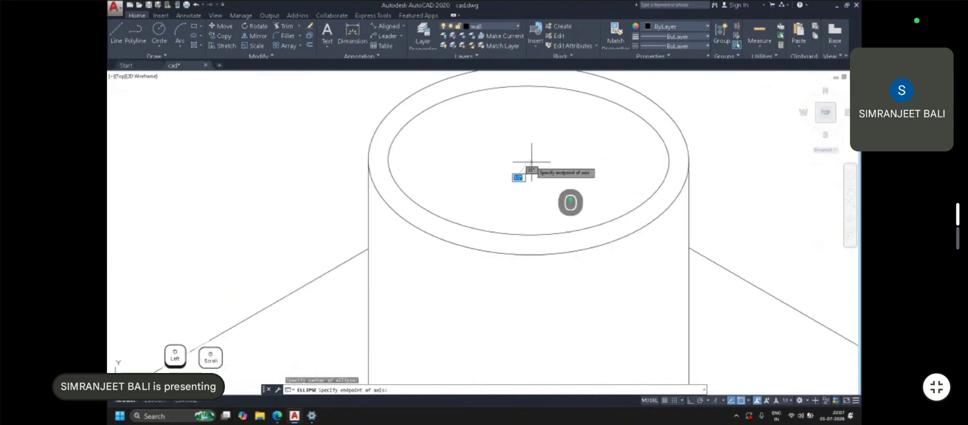
{"action": "left_click", "coordinate": [595, 158]}
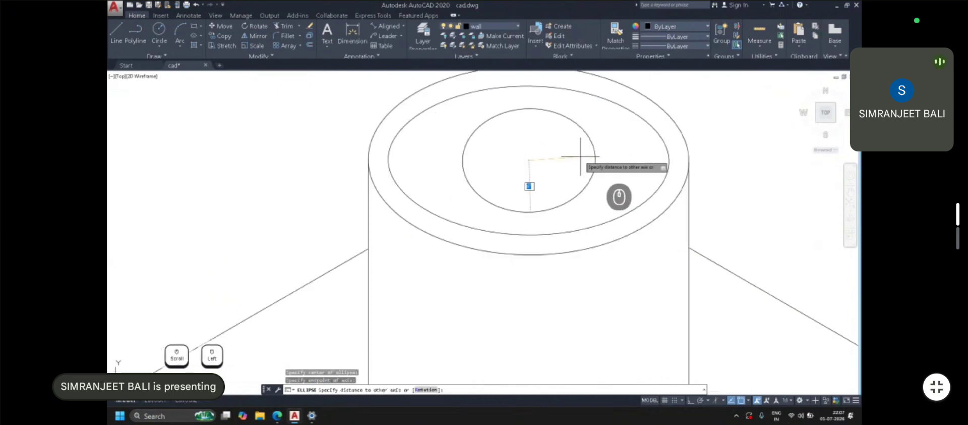
{"action": "left_click", "coordinate": [581, 157]}
Delete the offset ellipse between the boss's outer rim and the hole ellipse
{"action": "left_click", "coordinate": [597, 98]}
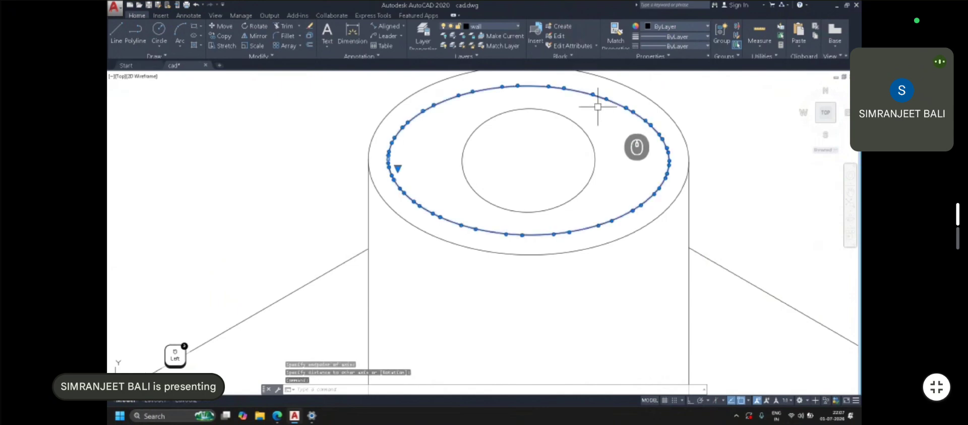
{"action": "scroll", "coordinate": [597, 101], "scroll_direction": "down", "scroll_amount": 2}
{"action": "key", "text": "Delete"}
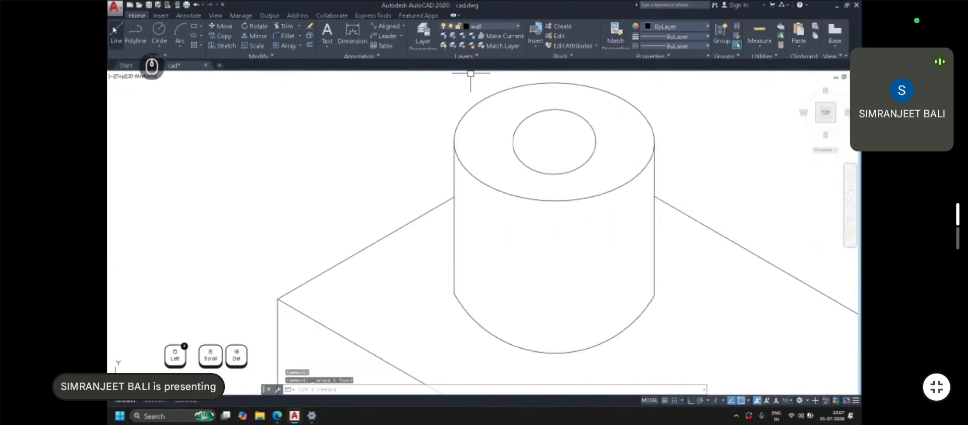
Turn off all object snap modes except Midpoint while a line command is active
{"action": "left_click", "coordinate": [116, 31]}
{"action": "middle_click_drag", "start_coordinate": [555, 143], "coordinate": [546, 156]}
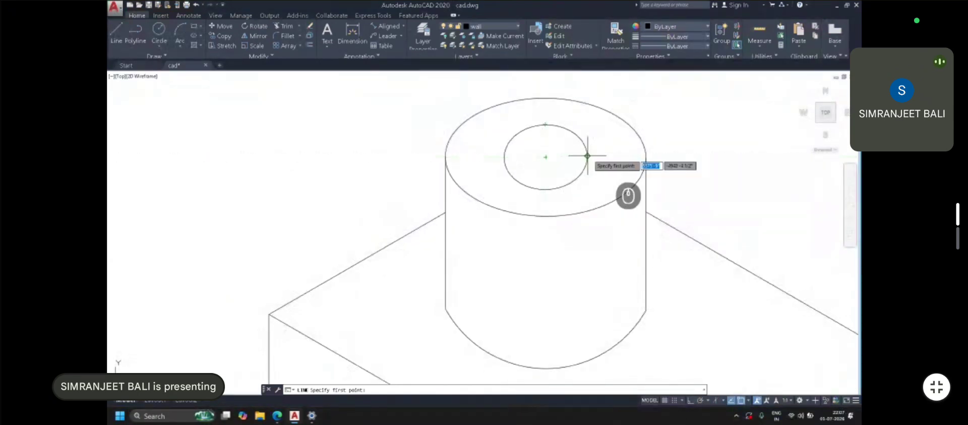
{"action": "left_click", "coordinate": [749, 400]}
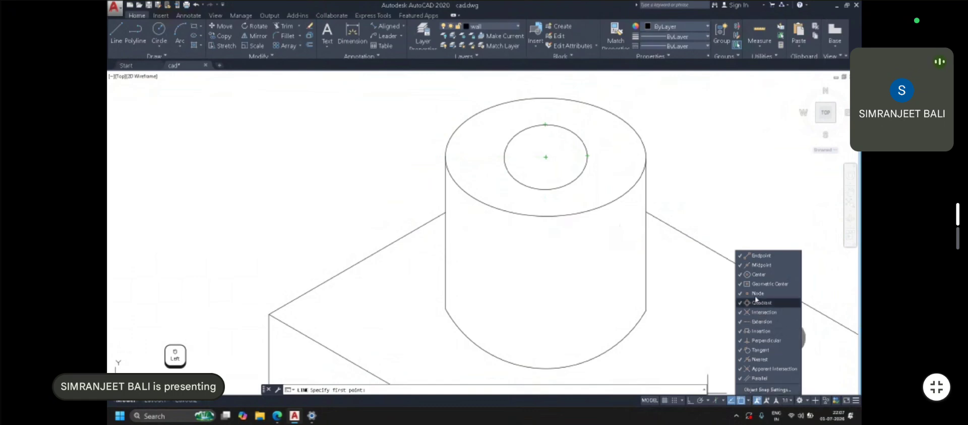
{"action": "left_click", "coordinate": [759, 389]}
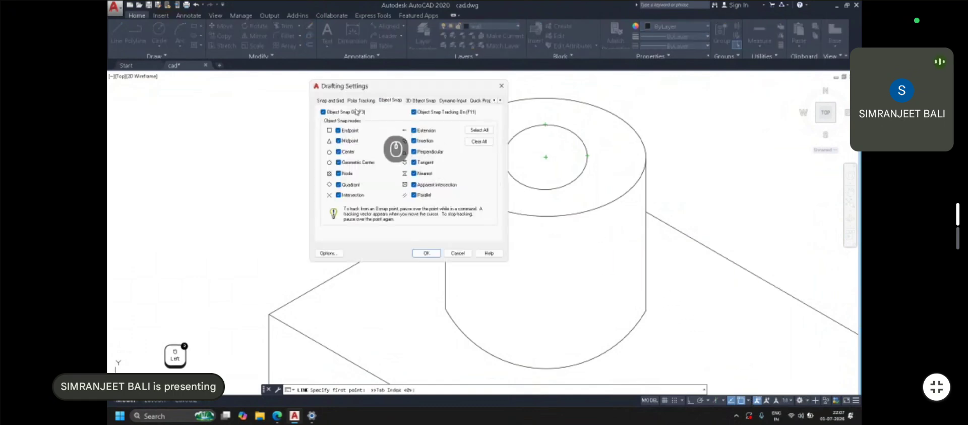
{"action": "left_click", "coordinate": [747, 404]}
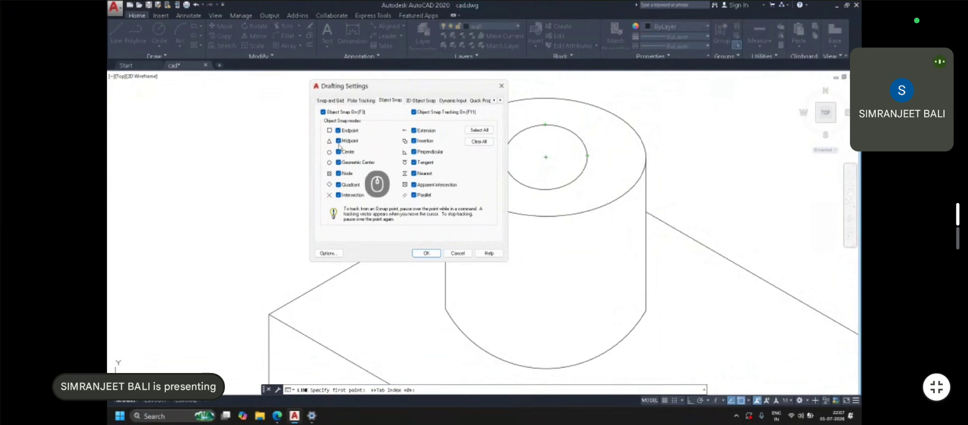
{"action": "left_click", "coordinate": [479, 141]}
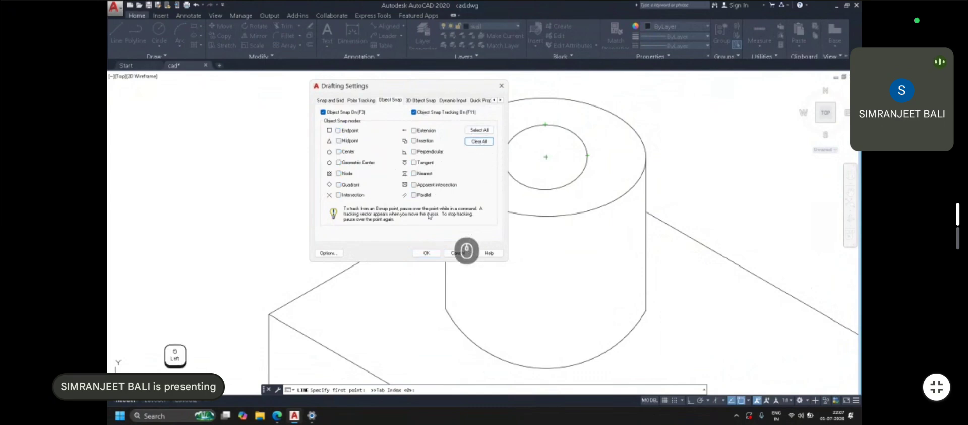
{"action": "left_click", "coordinate": [426, 253]}
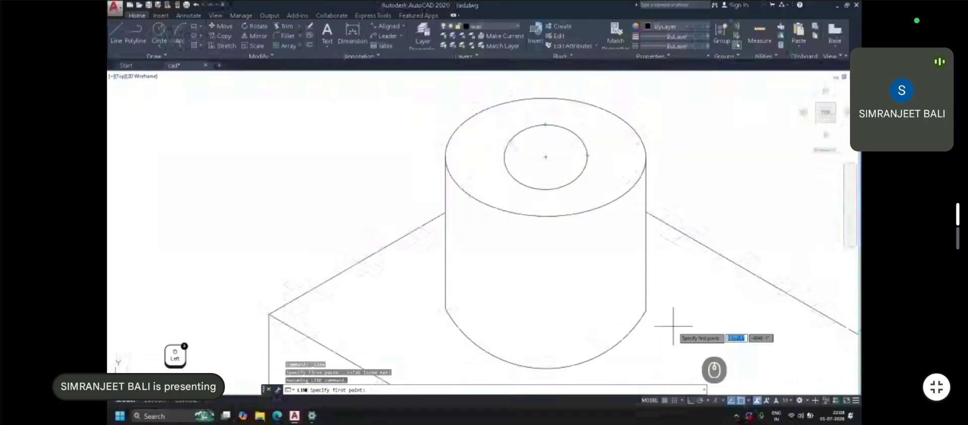
Start a line at the hole ellipse's centre, turn all object snap modes back on, and cancel the line
{"action": "left_click", "coordinate": [546, 156]}
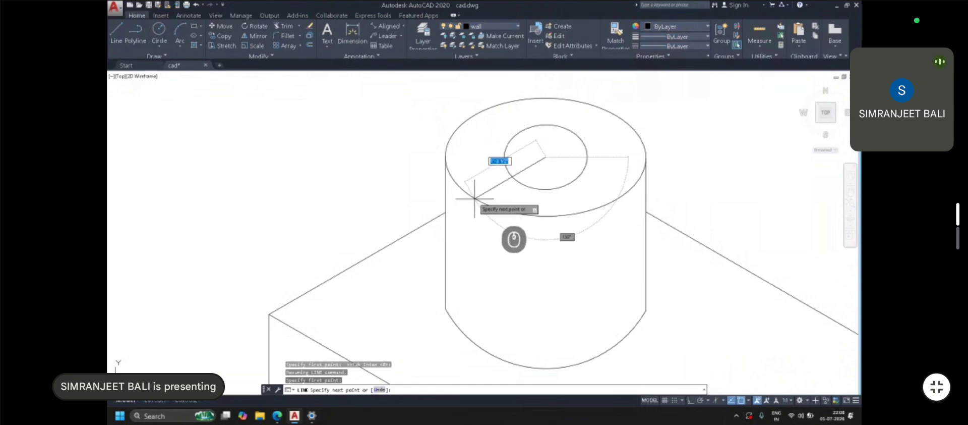
{"action": "left_click", "coordinate": [749, 401]}
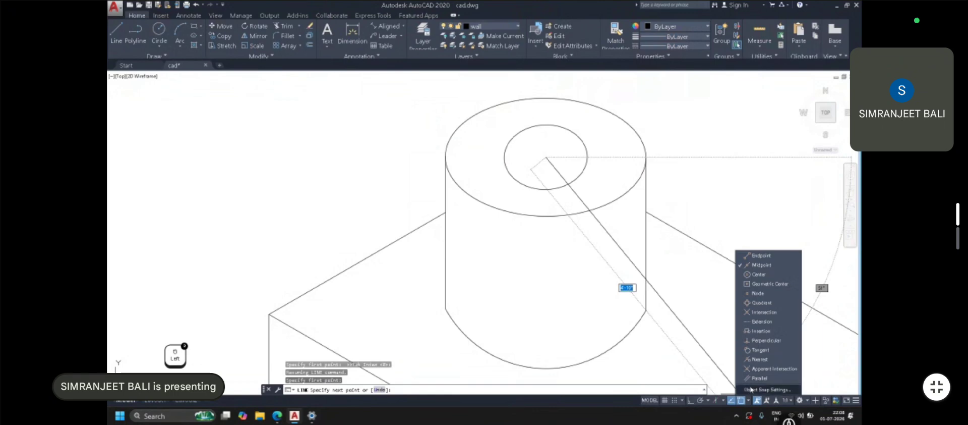
{"action": "left_click", "coordinate": [750, 389]}
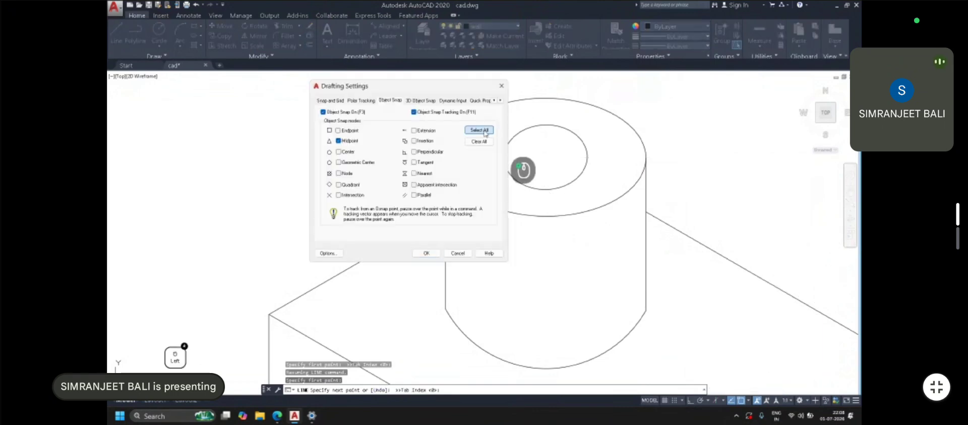
{"action": "left_click", "coordinate": [426, 253]}
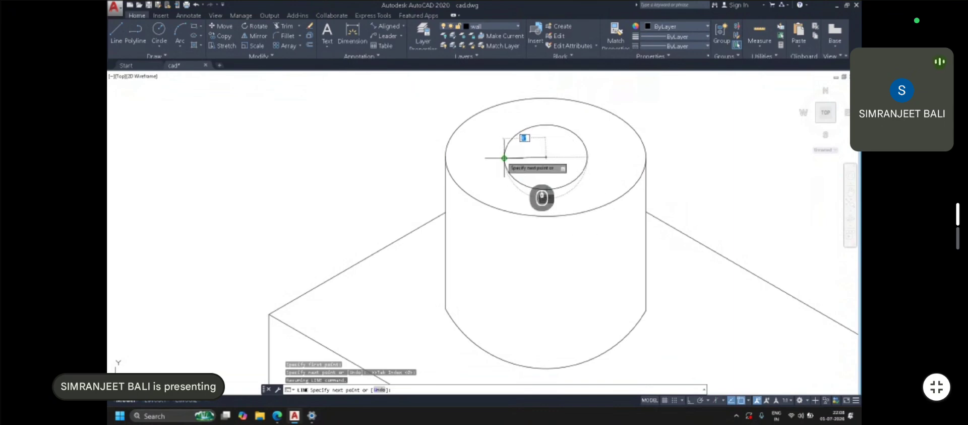
{"action": "key", "text": "Escape"}
{"action": "scroll", "coordinate": [568, 138], "scroll_direction": "down", "scroll_amount": 4}
{"action": "mouse_move", "coordinate": [568, 172]}
{"action": "middle_mouse_down"}
{"action": "mouse_move", "coordinate": [608, 236]}
{"action": "mouse_move", "coordinate": [637, 196]}
{"action": "middle_mouse_up"}
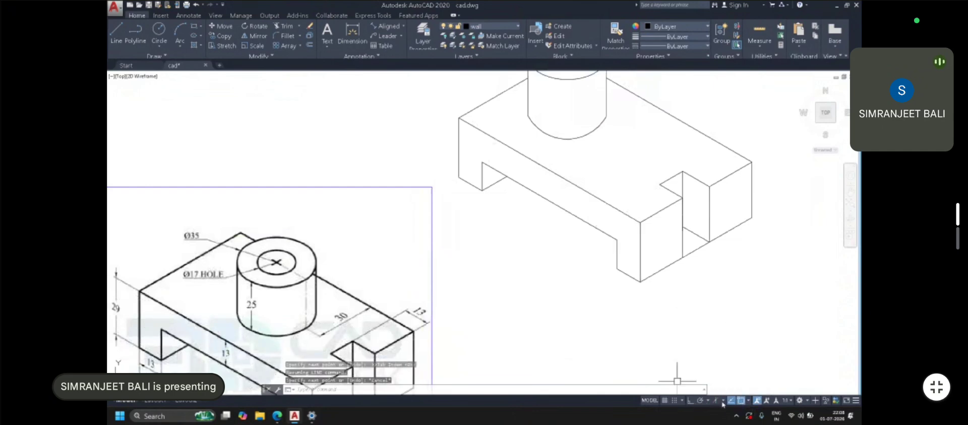
{"action": "left_click", "coordinate": [748, 401]}
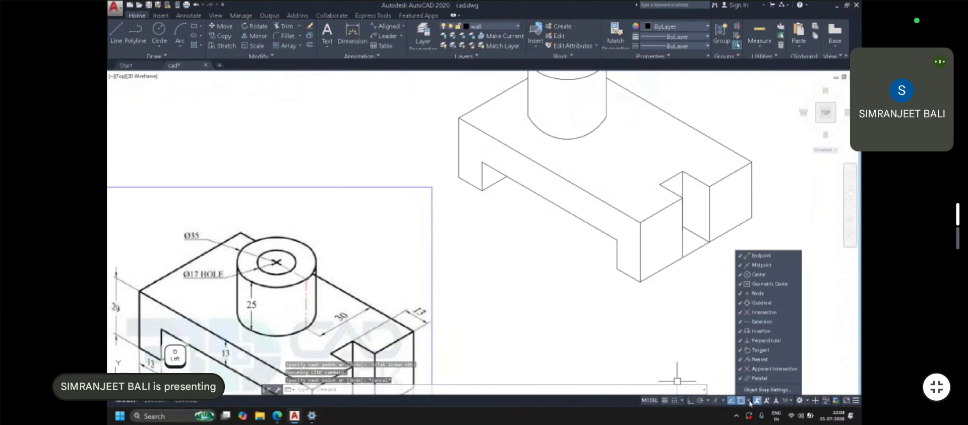
{"action": "key", "text": "Escape"}
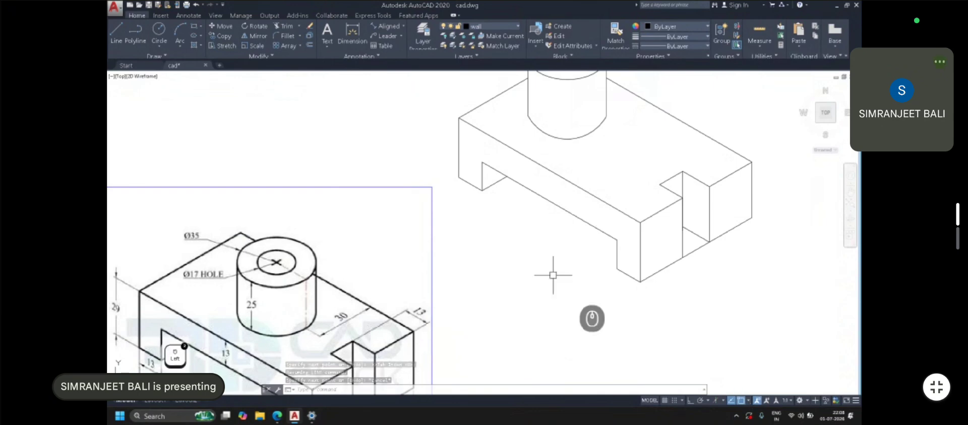
{"action": "middle_click_drag", "start_coordinate": [555, 276], "coordinate": [564, 304]}
{"action": "scroll", "coordinate": [472, 100], "scroll_direction": "down", "scroll_amount": 2}
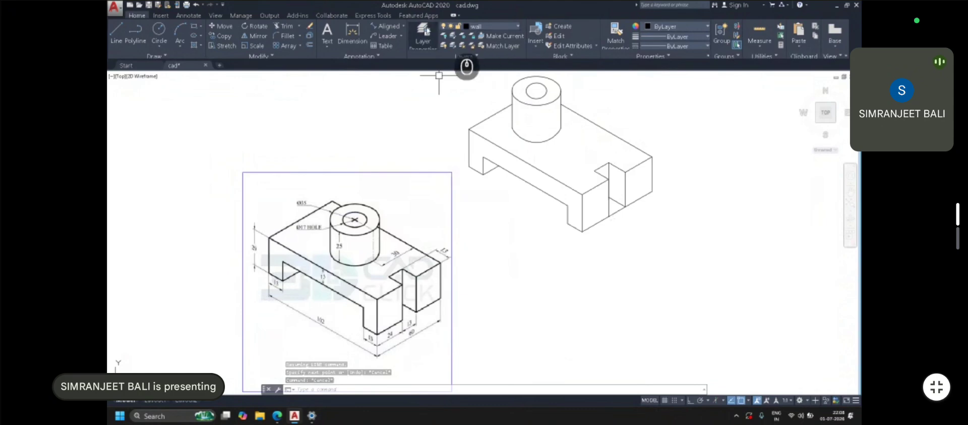
{"action": "left_click", "coordinate": [462, 57]}
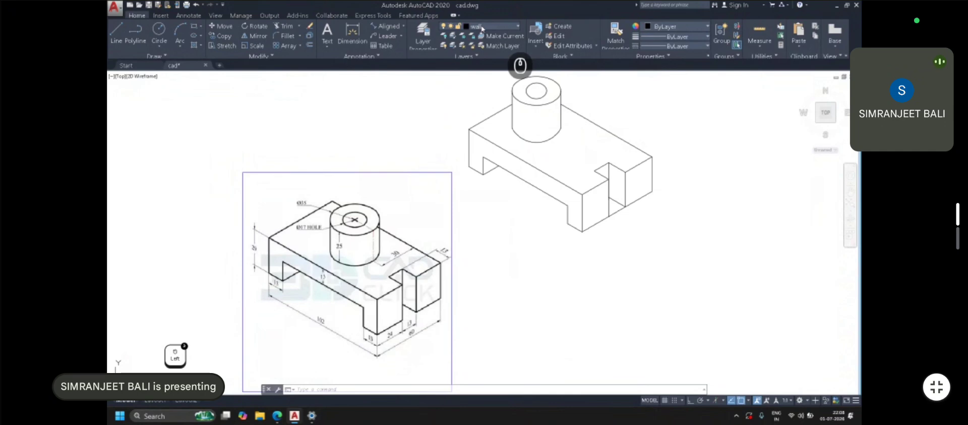
{"action": "left_click", "coordinate": [482, 26]}
{"action": "left_click", "coordinate": [589, 171]}
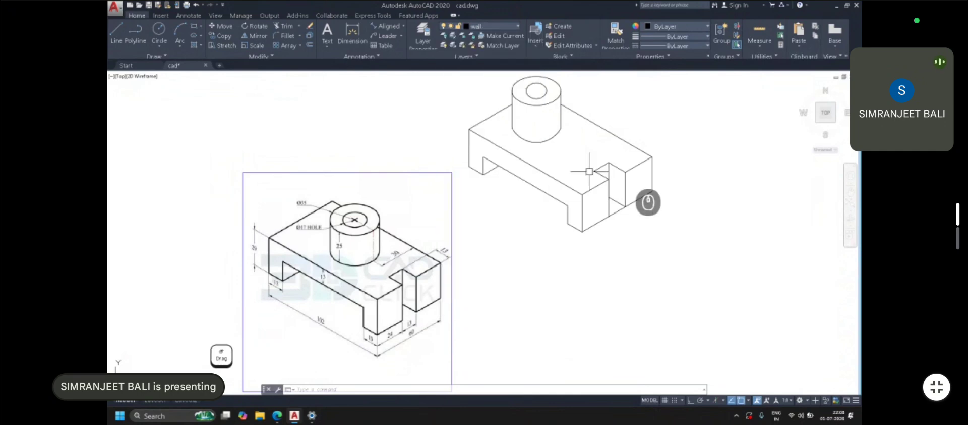
{"action": "middle_click_drag", "start_coordinate": [595, 162], "coordinate": [569, 185]}
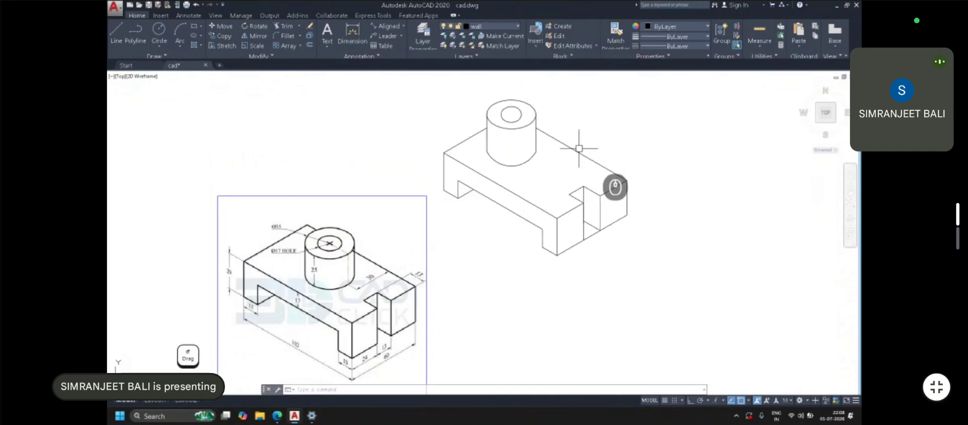
{"action": "left_click", "coordinate": [493, 28]}
{"action": "key", "text": "Escape"}
{"action": "key", "text": "Escape"}
Select all lines similar to the block's rear top edge with Select Similar
{"action": "scroll", "coordinate": [571, 143], "scroll_direction": "down", "scroll_amount": 4}
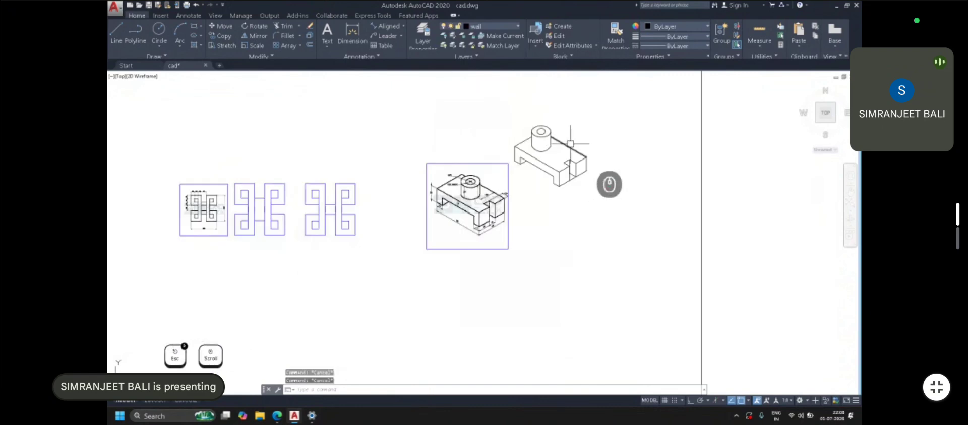
{"action": "left_click", "coordinate": [568, 145]}
{"action": "right_click", "coordinate": [572, 95]}
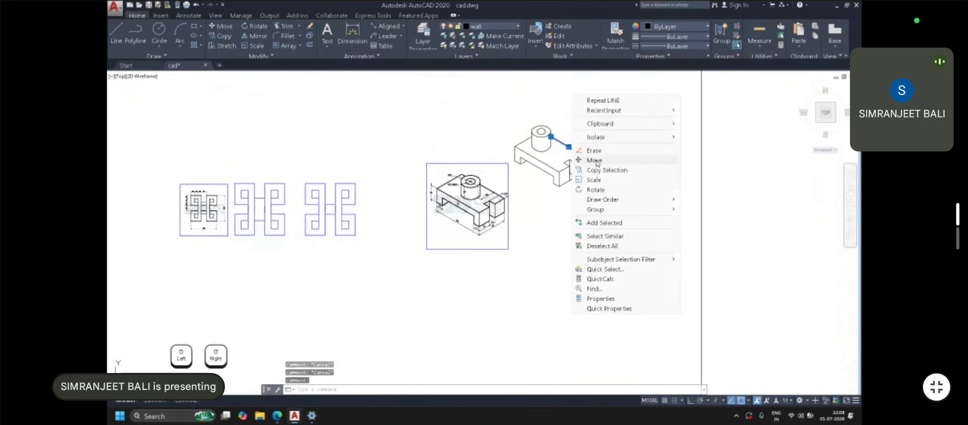
{"action": "left_click", "coordinate": [648, 278]}
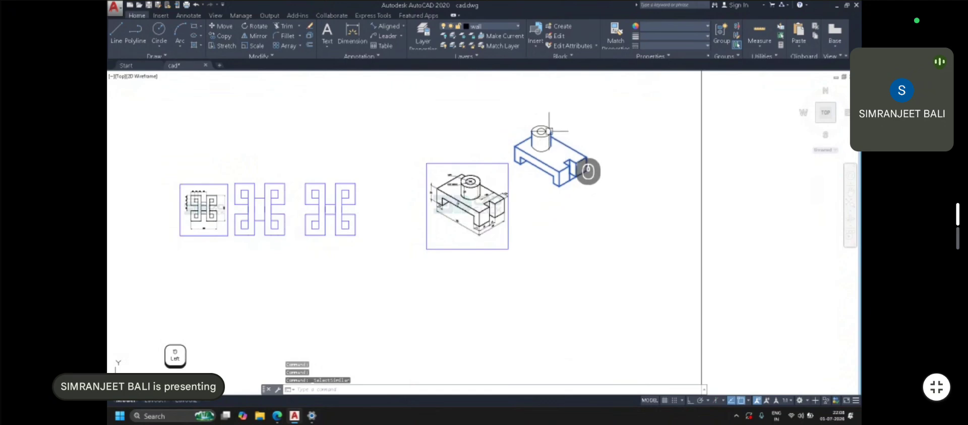
{"action": "scroll", "coordinate": [558, 130], "scroll_direction": "up", "scroll_amount": 4}
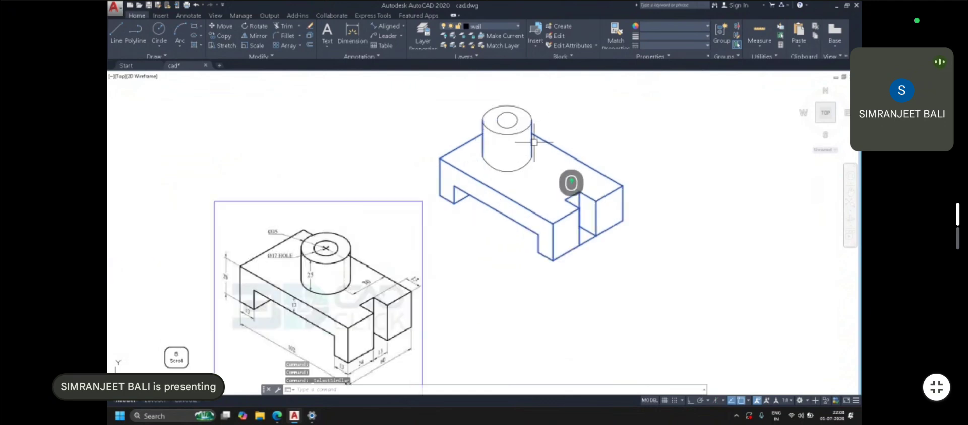
Find the FF Kids Bedroom elevation among the TV unit drawings and clear the line selection
{"action": "scroll", "coordinate": [512, 139], "scroll_direction": "down", "scroll_amount": 6}
{"action": "scroll", "coordinate": [507, 141], "scroll_direction": "down", "scroll_amount": 5}
{"action": "scroll", "coordinate": [400, 174], "scroll_direction": "down", "scroll_amount": 6}
{"action": "middle_click_drag", "start_coordinate": [297, 91], "coordinate": [406, 195]}
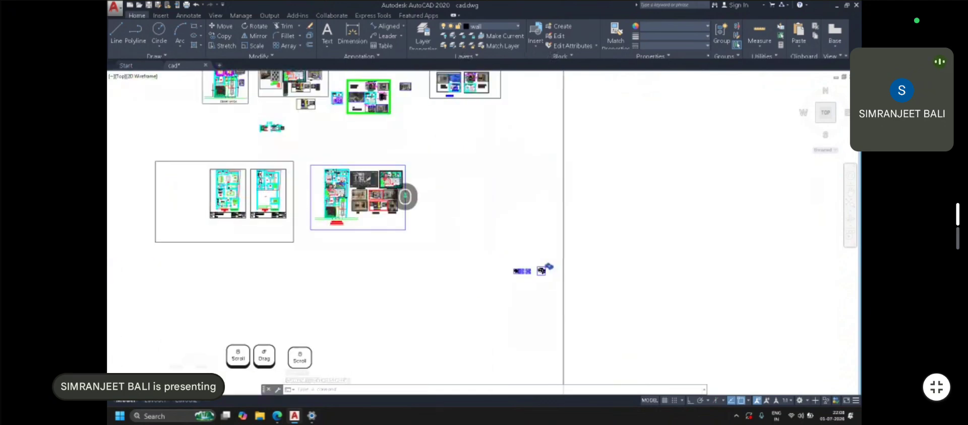
{"action": "scroll", "coordinate": [402, 178], "scroll_direction": "down", "scroll_amount": 2}
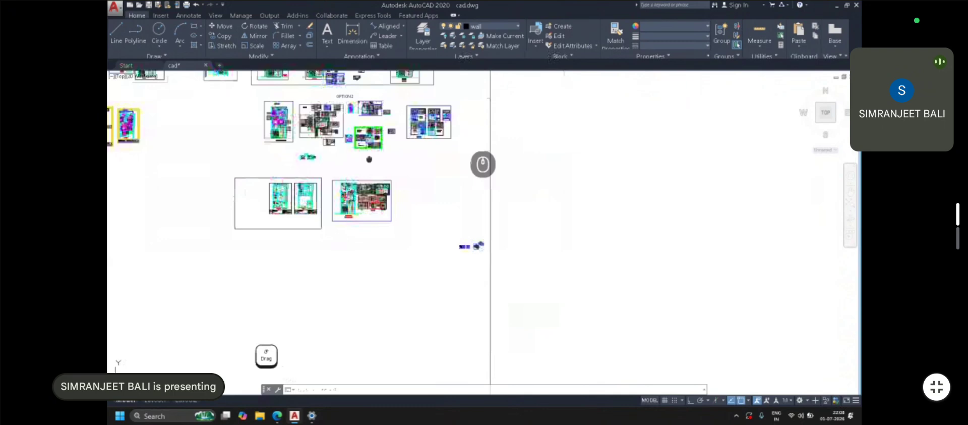
{"action": "scroll", "coordinate": [482, 164], "scroll_direction": "up", "scroll_amount": 10}
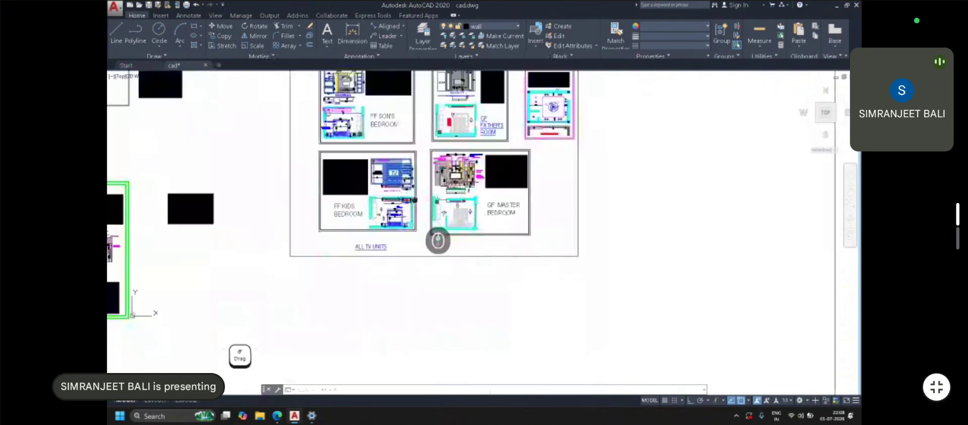
{"action": "scroll", "coordinate": [429, 204], "scroll_direction": "up", "scroll_amount": 3}
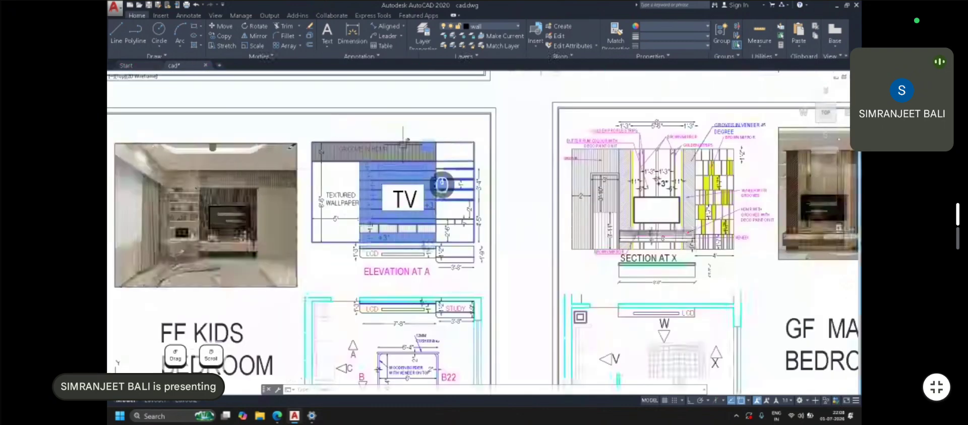
{"action": "key", "text": "Escape"}
Delete all dimensions similar to the 5' dimension below the textured wallpaper label in Elevation at A, and undo the deletion
{"action": "scroll", "coordinate": [376, 260], "scroll_direction": "up", "scroll_amount": 4}
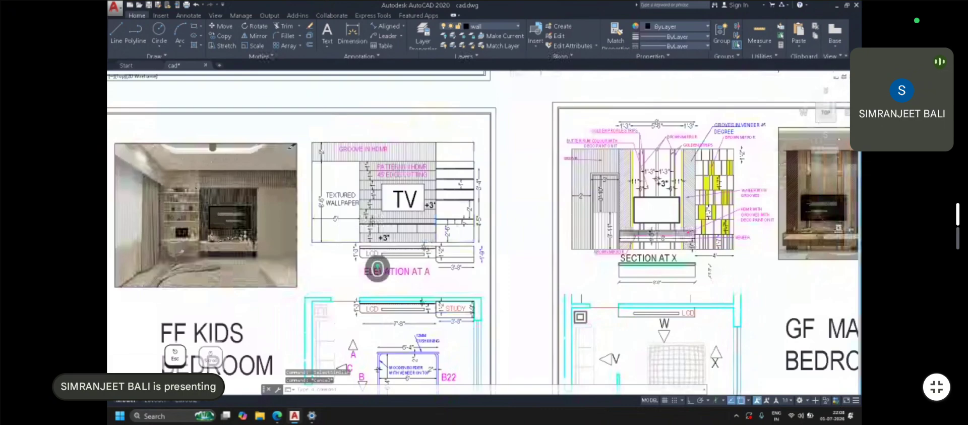
{"action": "left_click", "coordinate": [333, 208]}
{"action": "right_click", "coordinate": [352, 207]}
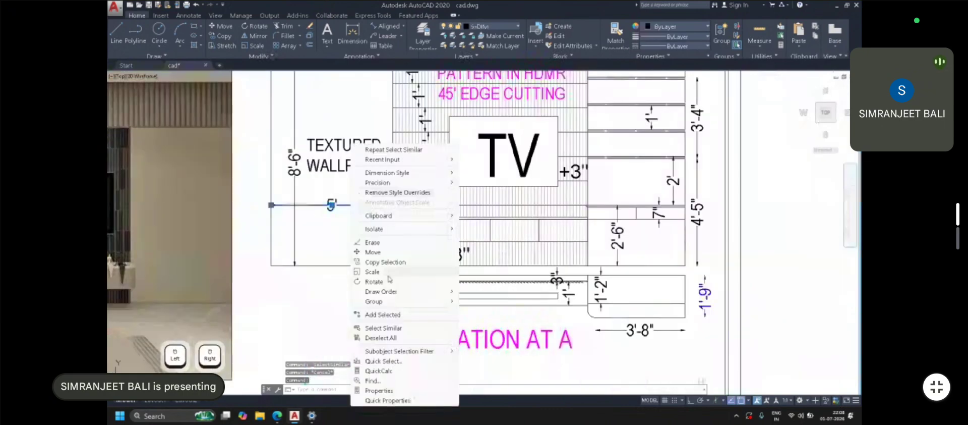
{"action": "left_click", "coordinate": [397, 327]}
{"action": "scroll", "coordinate": [401, 278], "scroll_direction": "down", "scroll_amount": 3}
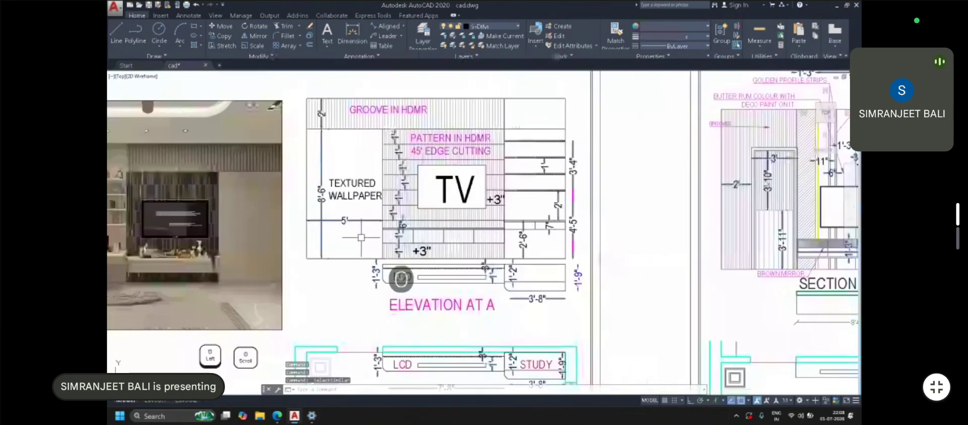
{"action": "scroll", "coordinate": [473, 174], "scroll_direction": "down", "scroll_amount": 2}
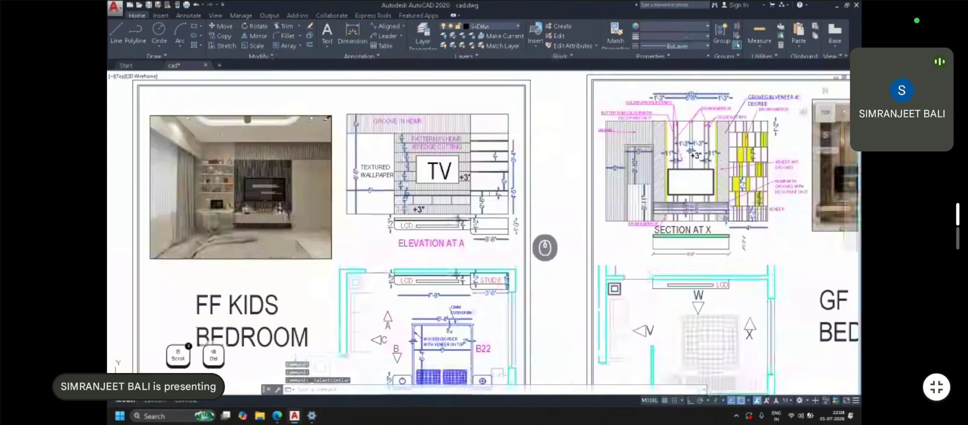
{"action": "key", "text": "Delete"}
{"action": "key", "text": "ctrl+z"}
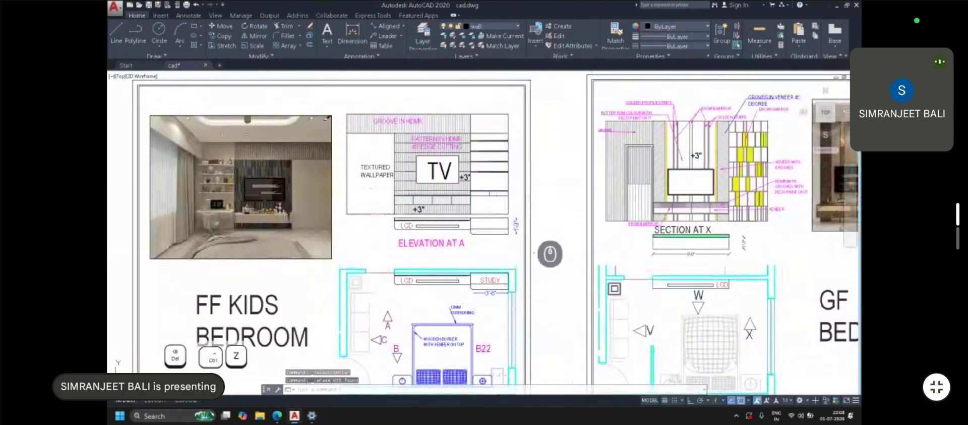
Return to the isometric block drawing and look through the drawing's list of existing layers
{"action": "scroll", "coordinate": [554, 261], "scroll_direction": "up", "scroll_amount": 3}
{"action": "middle_click_drag", "start_coordinate": [553, 262], "coordinate": [506, 216]}
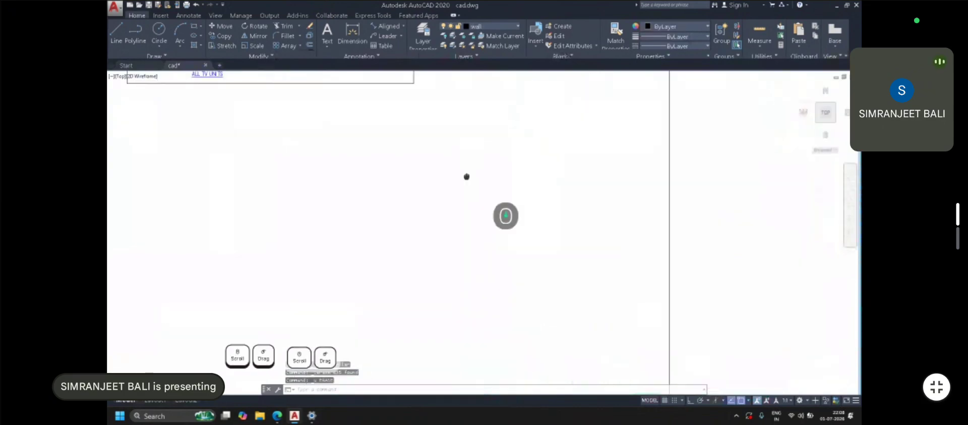
{"action": "middle_click_drag", "start_coordinate": [466, 177], "coordinate": [477, 159]}
{"action": "scroll", "coordinate": [476, 158], "scroll_direction": "down", "scroll_amount": 3}
{"action": "middle_click_drag", "start_coordinate": [438, 348], "coordinate": [451, 270]}
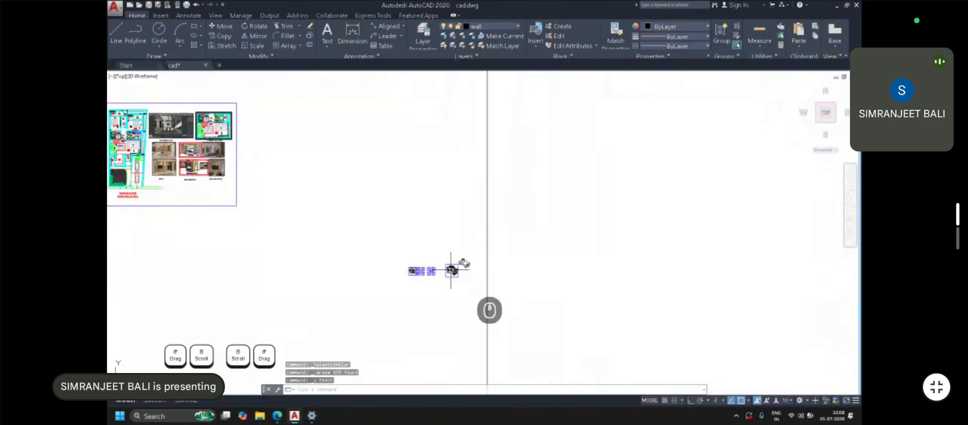
{"action": "scroll", "coordinate": [450, 270], "scroll_direction": "up", "scroll_amount": 3}
{"action": "left_click", "coordinate": [492, 26]}
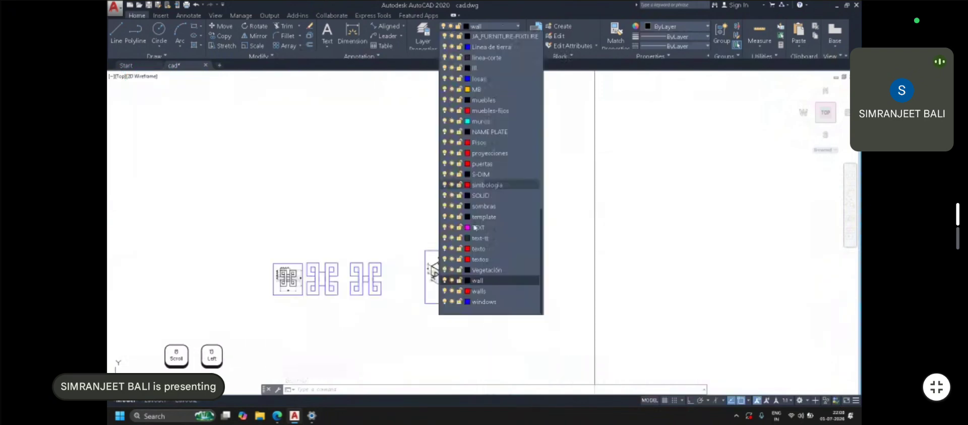
{"action": "left_click", "coordinate": [497, 308]}
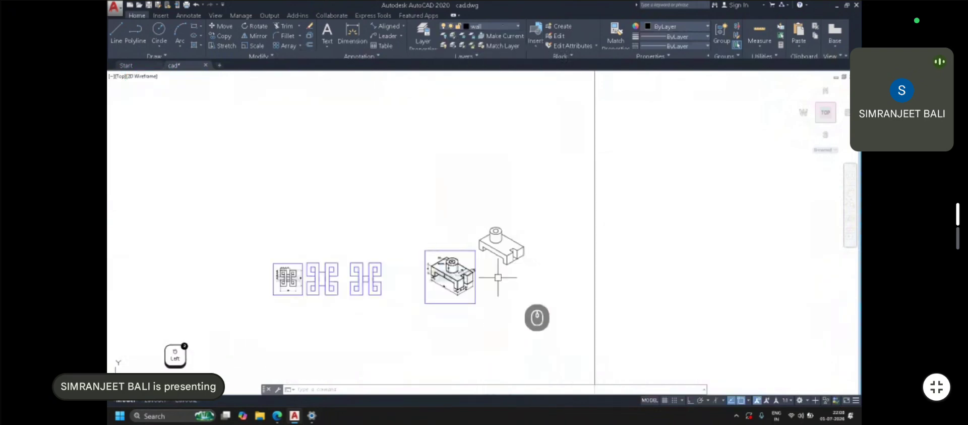
{"action": "left_click", "coordinate": [491, 26]}
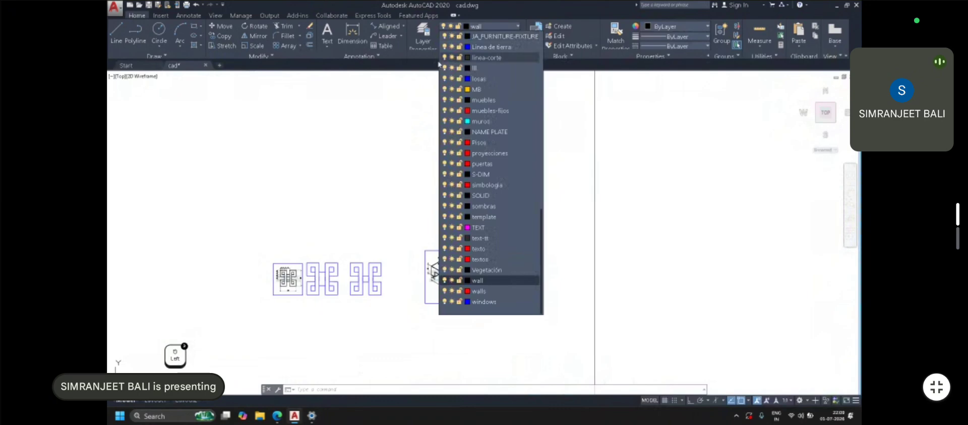
{"action": "left_click", "coordinate": [415, 97]}
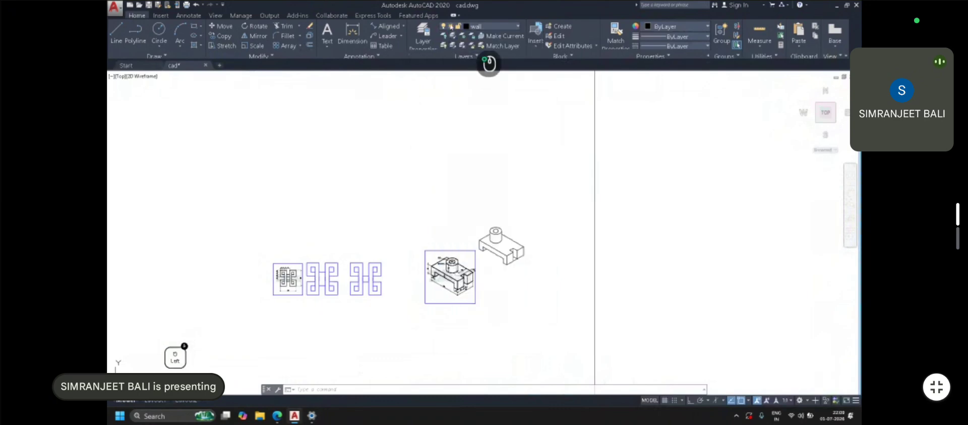
{"action": "left_click", "coordinate": [451, 26]}
{"action": "left_click", "coordinate": [426, 49]}
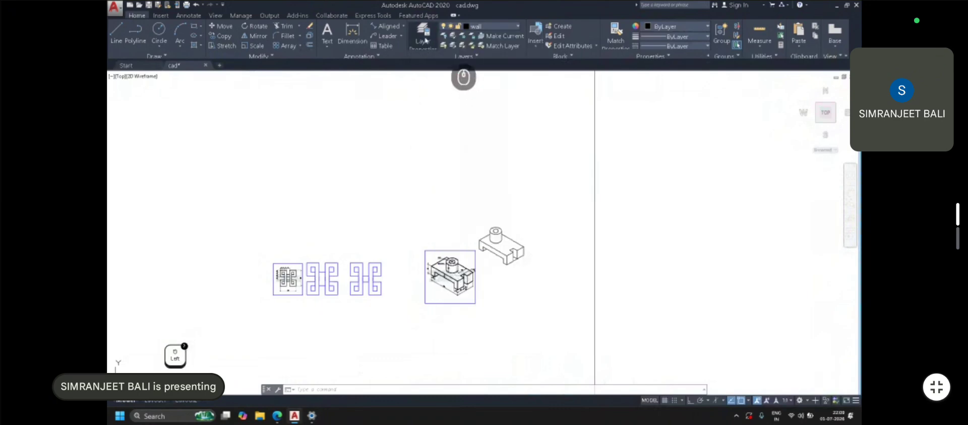
Create a new layer named cad 1 based on the A-DOOR layer in the Layer Properties Manager
{"action": "left_click", "coordinate": [426, 40]}
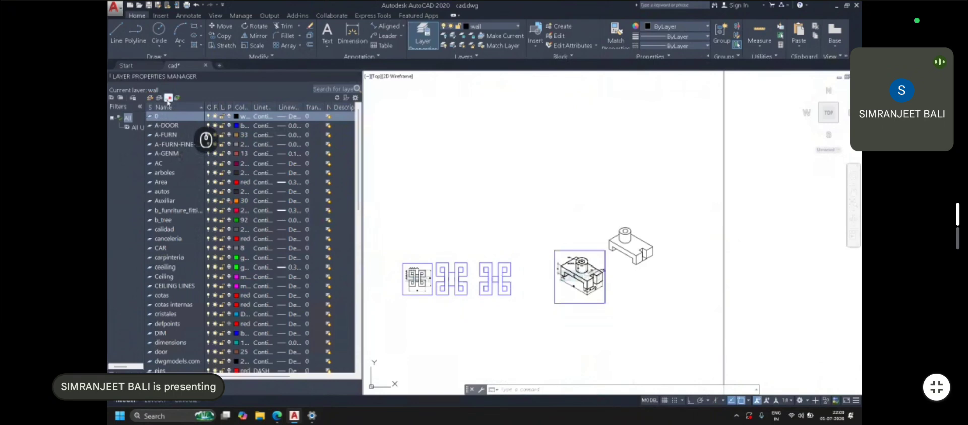
{"action": "left_click", "coordinate": [167, 126]}
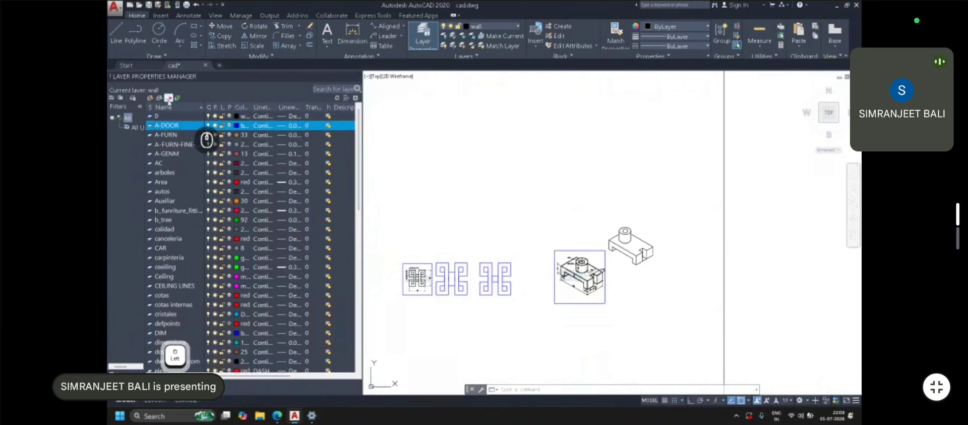
{"action": "left_click", "coordinate": [150, 98]}
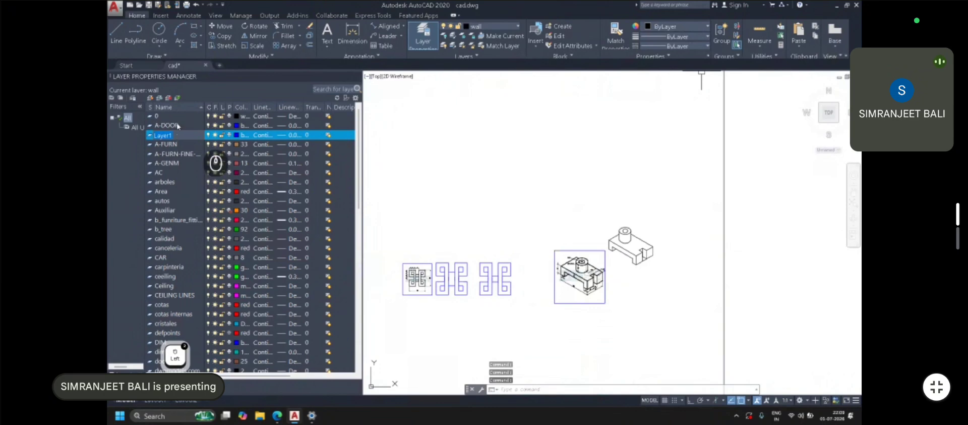
{"action": "type", "text": "cad"}
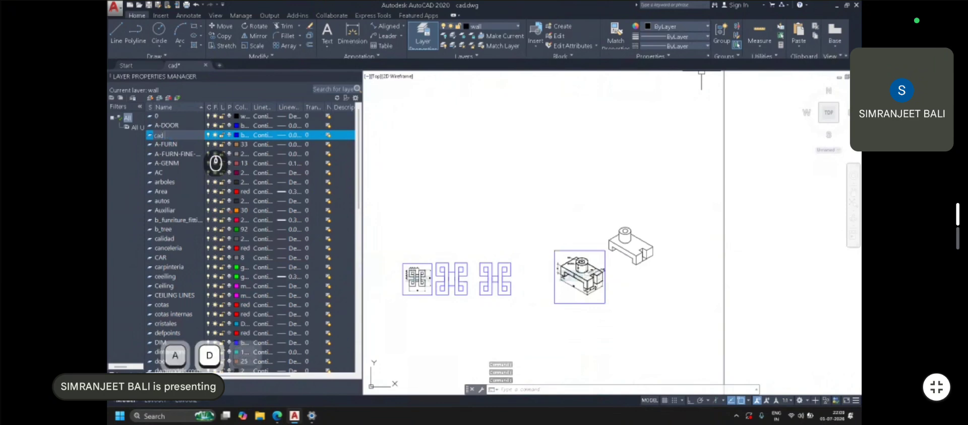
{"action": "type", "text": " 1"}
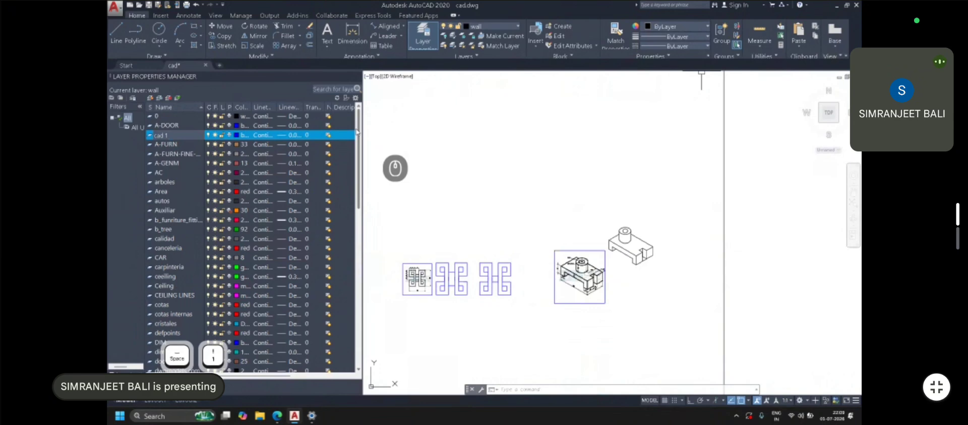
Widen the Layer Properties Manager and its Lineweight column so the layer properties can be read
{"action": "left_click", "coordinate": [357, 132]}
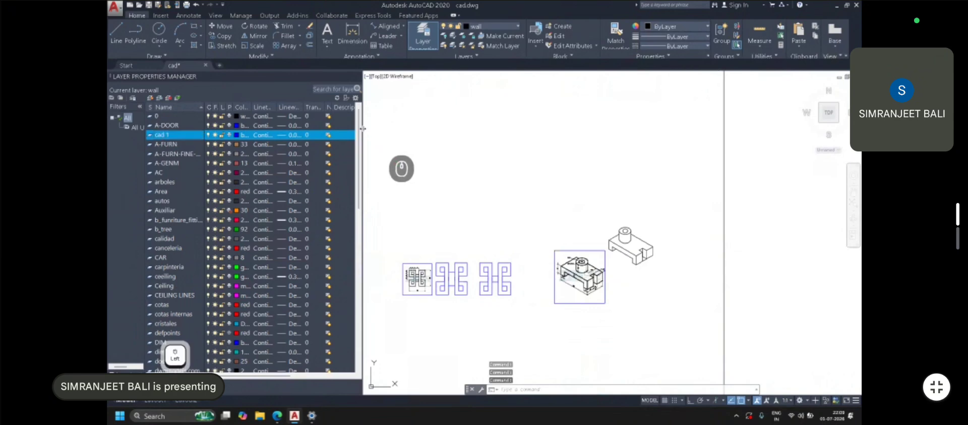
{"action": "left_click_drag", "start_coordinate": [362, 129], "coordinate": [449, 129]}
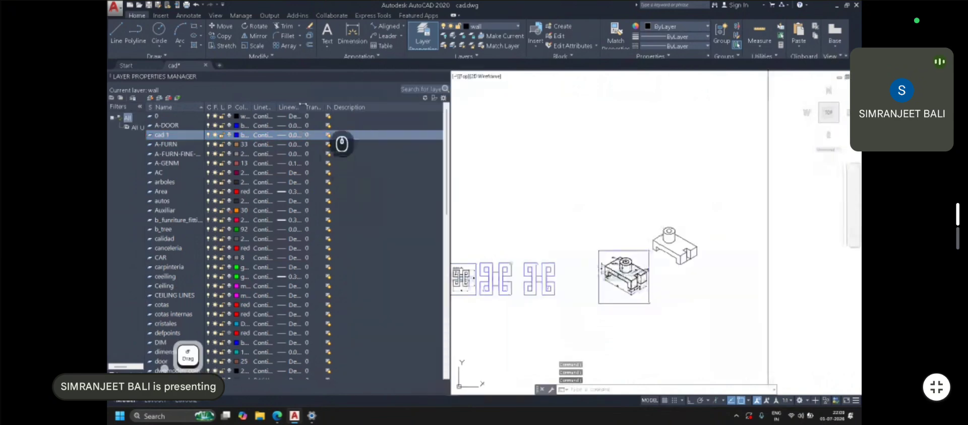
{"action": "left_click_drag", "start_coordinate": [302, 105], "coordinate": [383, 106]}
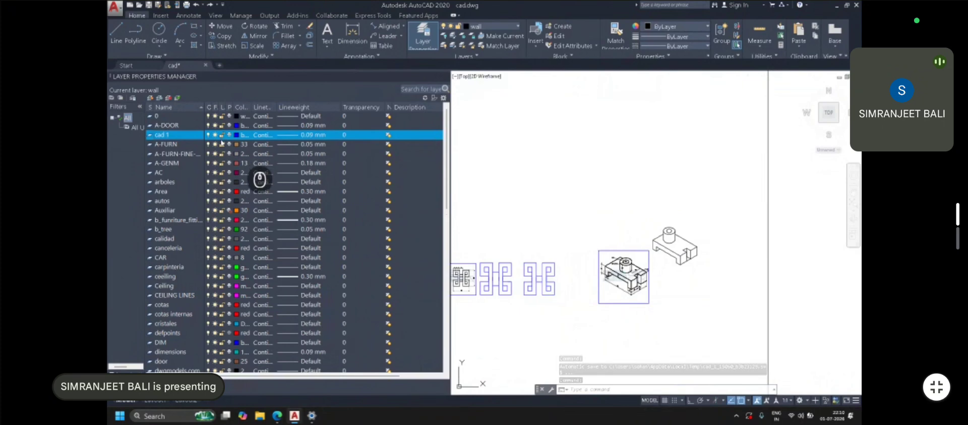
Lock and unlock the cad 1 layer, and set its color to red
{"action": "left_click", "coordinate": [223, 135]}
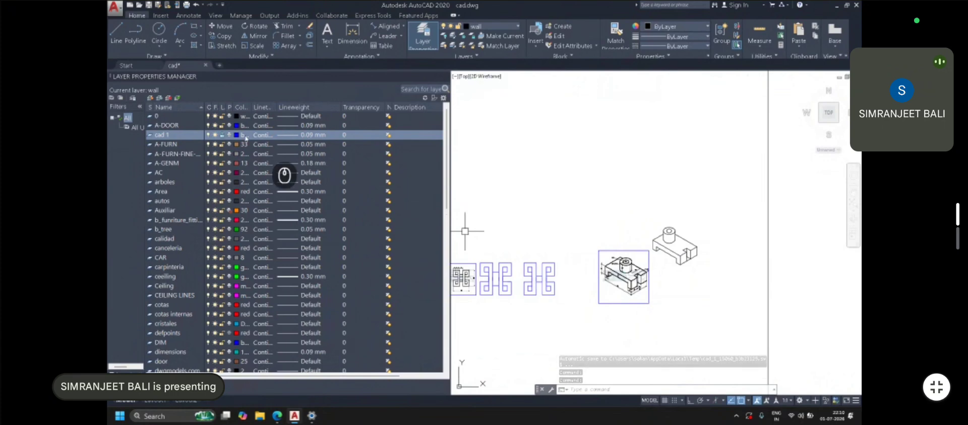
{"action": "left_click", "coordinate": [225, 138]}
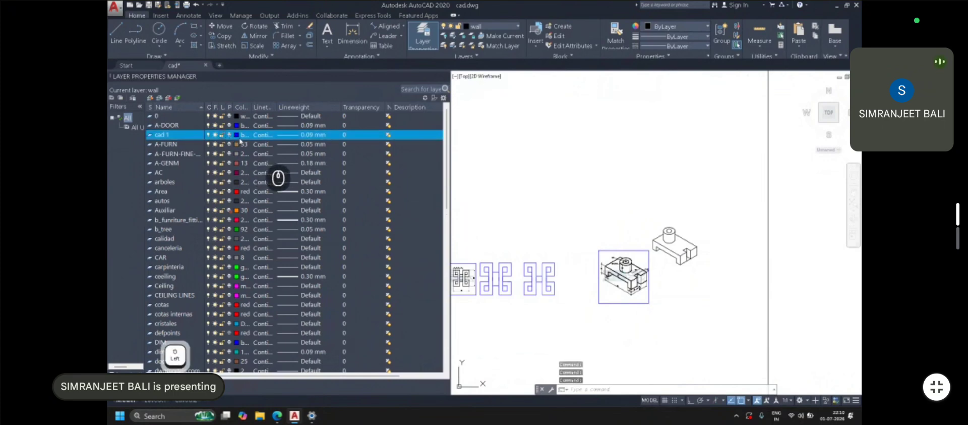
{"action": "double_click", "coordinate": [237, 134]}
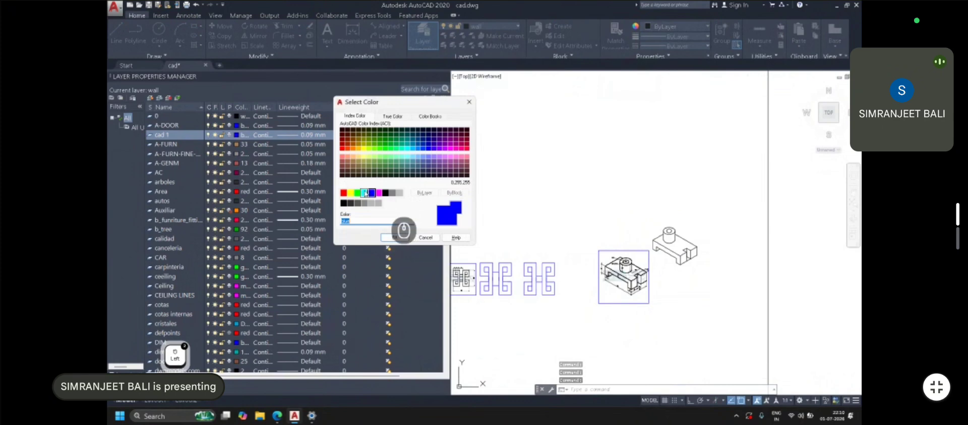
{"action": "left_click", "coordinate": [343, 203]}
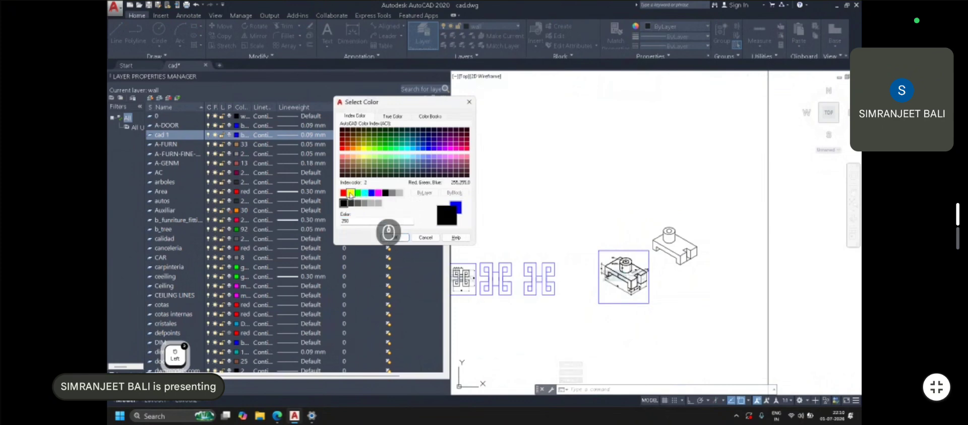
{"action": "left_click", "coordinate": [344, 192]}
{"action": "left_click", "coordinate": [395, 237]}
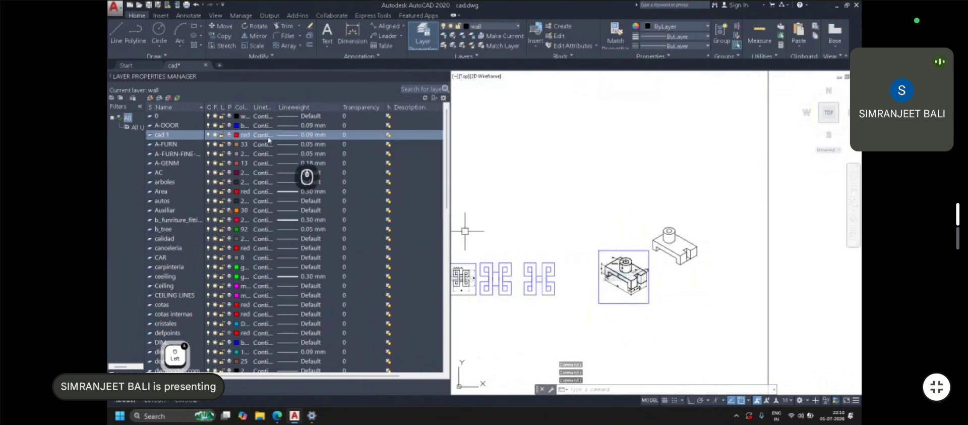
Review the loaded linetypes for the cad 1 layer and cancel the linetype selection
{"action": "left_click", "coordinate": [268, 131]}
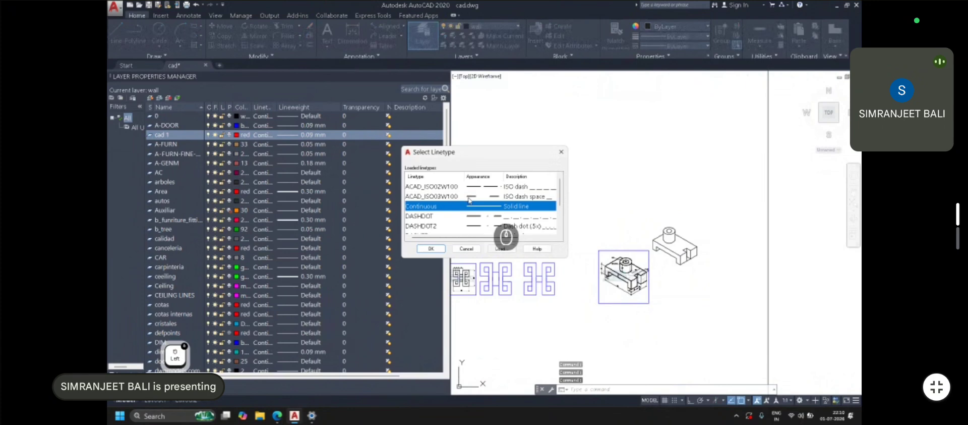
{"action": "scroll", "coordinate": [484, 198], "scroll_direction": "down", "scroll_amount": 2}
{"action": "scroll", "coordinate": [484, 198], "scroll_direction": "up", "scroll_amount": 2}
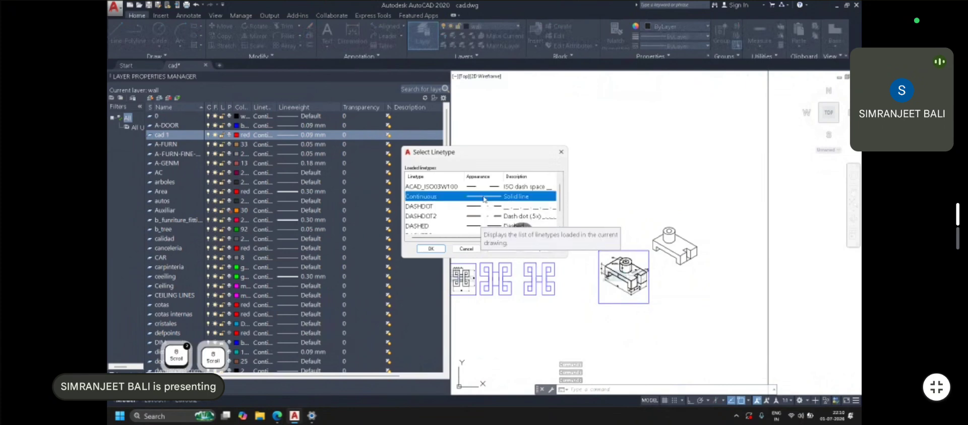
{"action": "scroll", "coordinate": [484, 201], "scroll_direction": "down", "scroll_amount": 2}
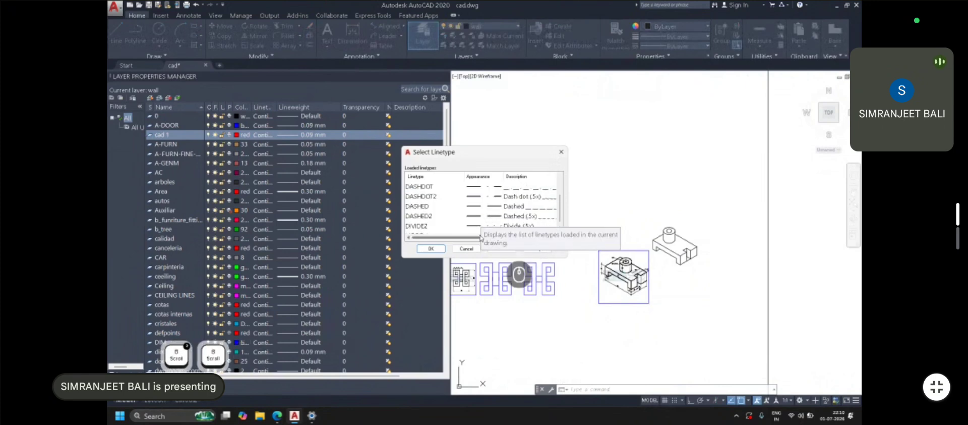
{"action": "left_click", "coordinate": [466, 248]}
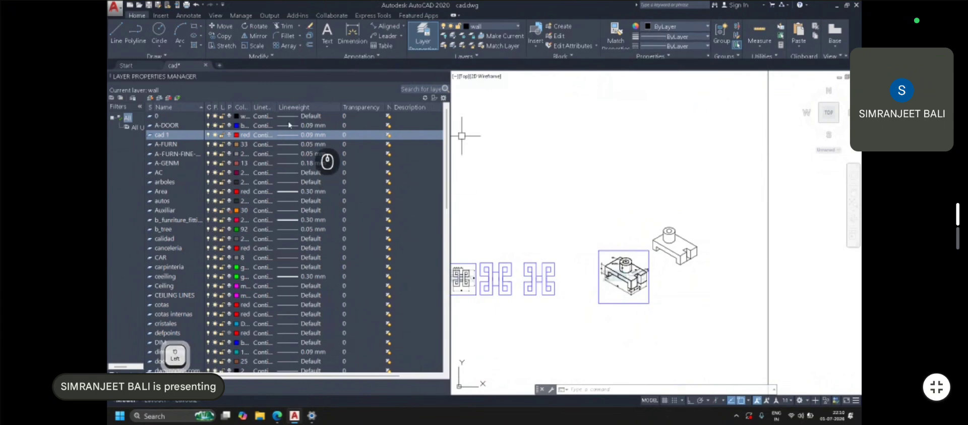
Review the available lineweights for the cad 1 layer and dismiss the choice
{"action": "left_click", "coordinate": [291, 135]}
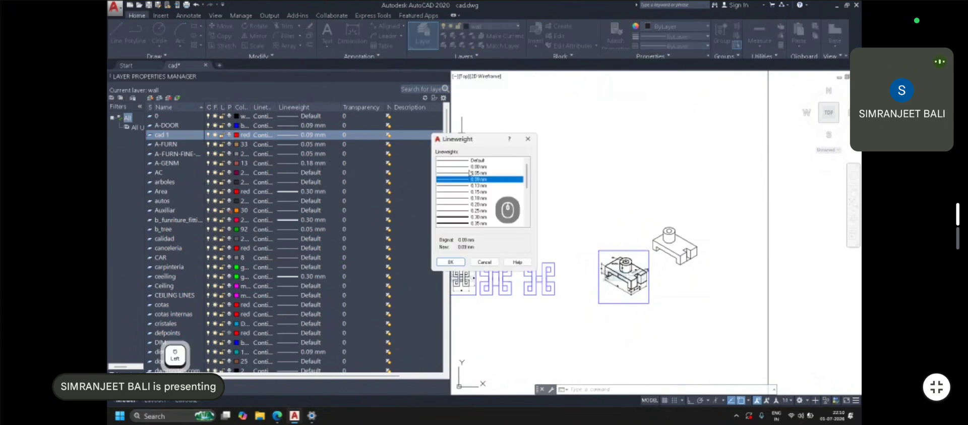
{"action": "left_click_drag", "start_coordinate": [480, 143], "coordinate": [573, 121]}
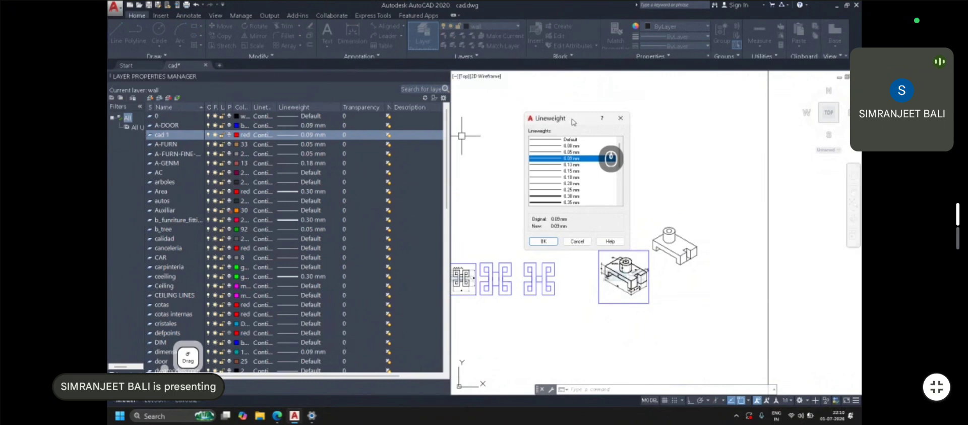
{"action": "scroll", "coordinate": [559, 182], "scroll_direction": "down", "scroll_amount": 1}
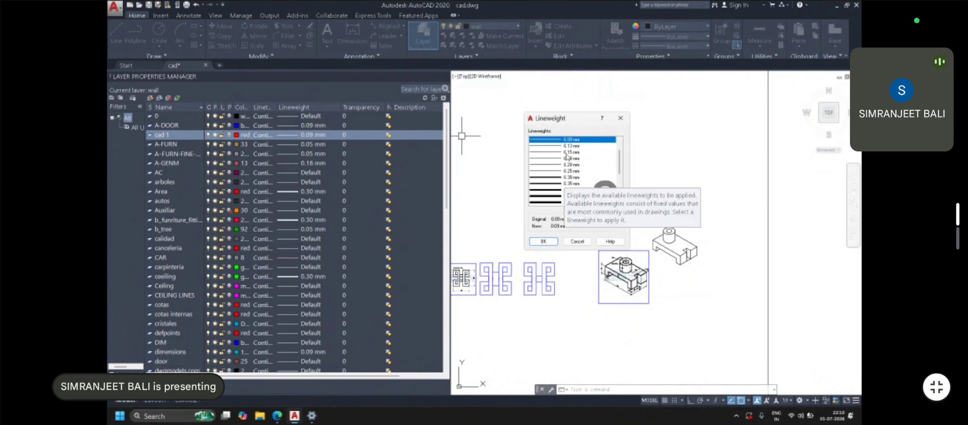
{"action": "scroll", "coordinate": [566, 157], "scroll_direction": "down", "scroll_amount": 1}
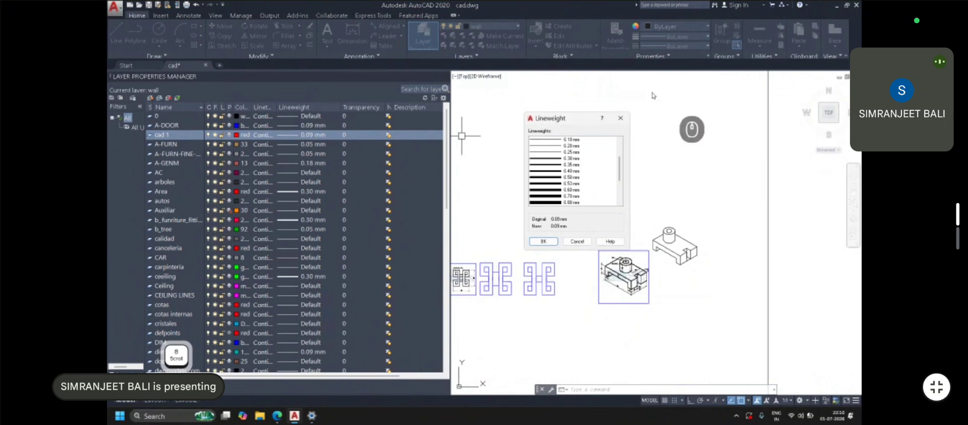
{"action": "left_click", "coordinate": [620, 118]}
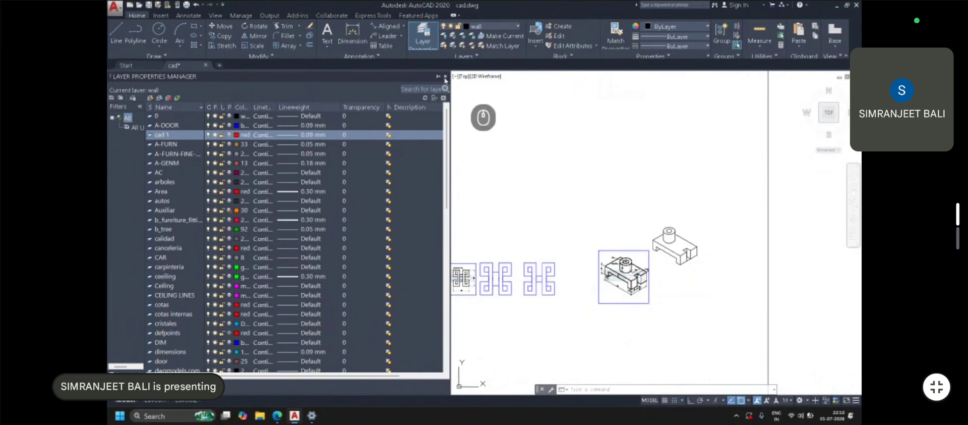
Close the Layer Properties Manager and make cad 1 the current layer
{"action": "left_click", "coordinate": [445, 80]}
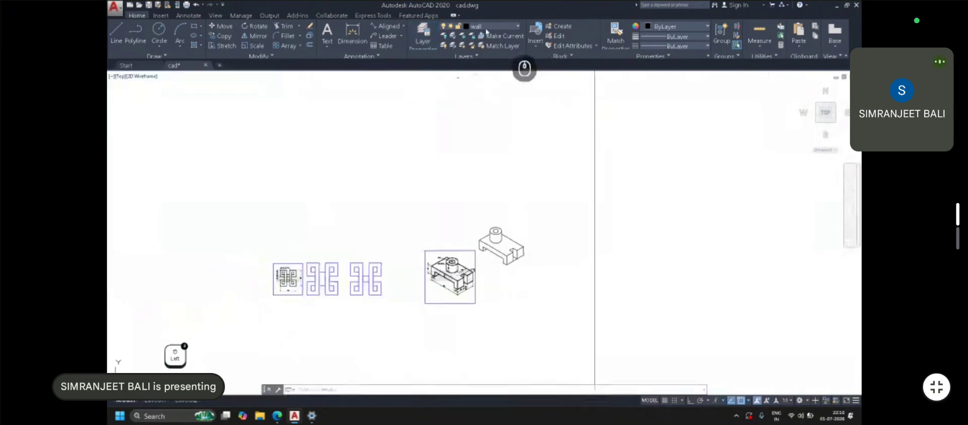
{"action": "left_click", "coordinate": [492, 26]}
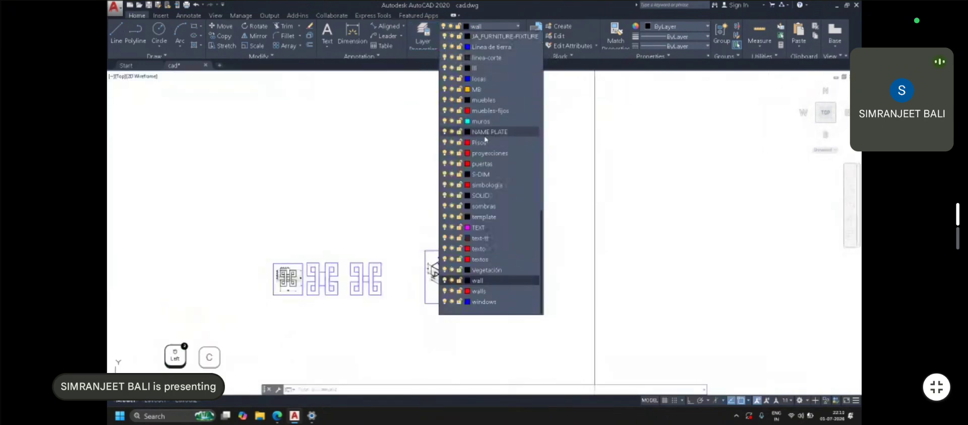
{"action": "scroll", "coordinate": [486, 139], "scroll_direction": "up", "scroll_amount": 10}
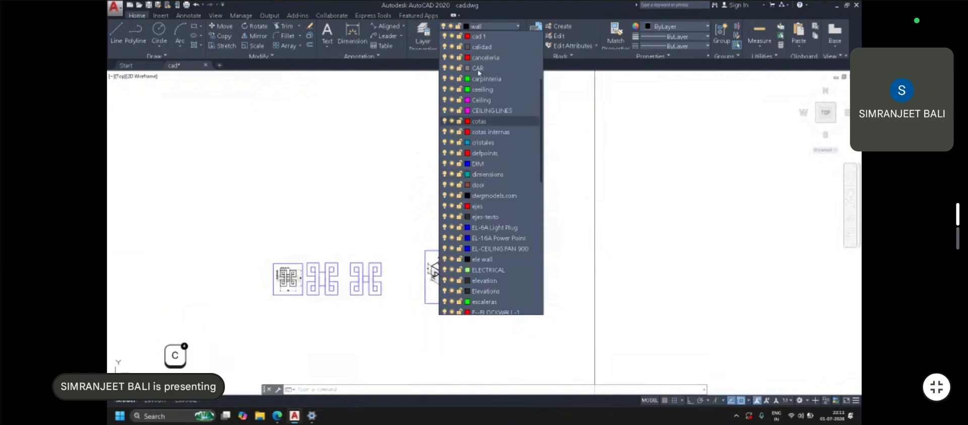
{"action": "left_click", "coordinate": [479, 37]}
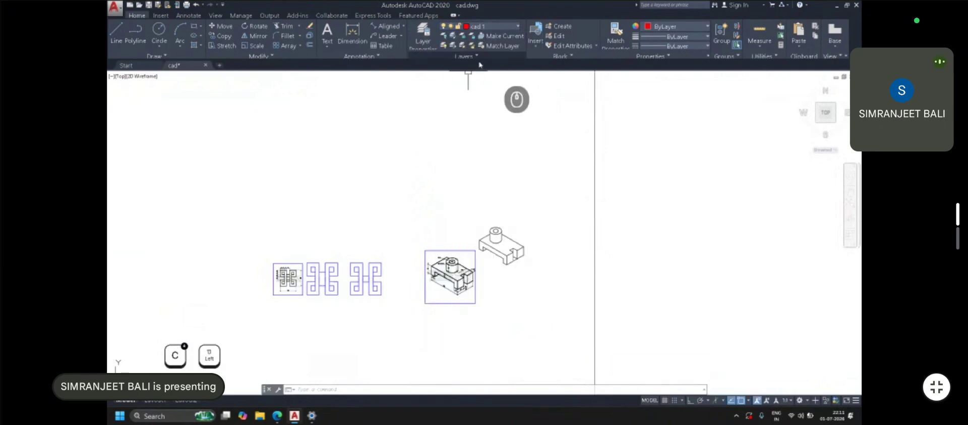
Draw a closed triangle with the Line command in the empty area above the isometric bracket drawing
{"action": "left_click", "coordinate": [123, 28]}
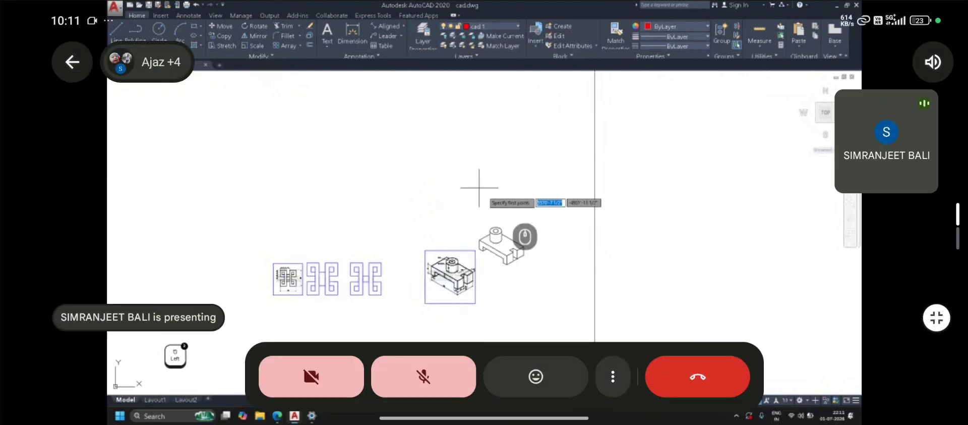
{"action": "scroll", "coordinate": [484, 198], "scroll_direction": "up", "scroll_amount": 4}
{"action": "left_click", "coordinate": [541, 195]}
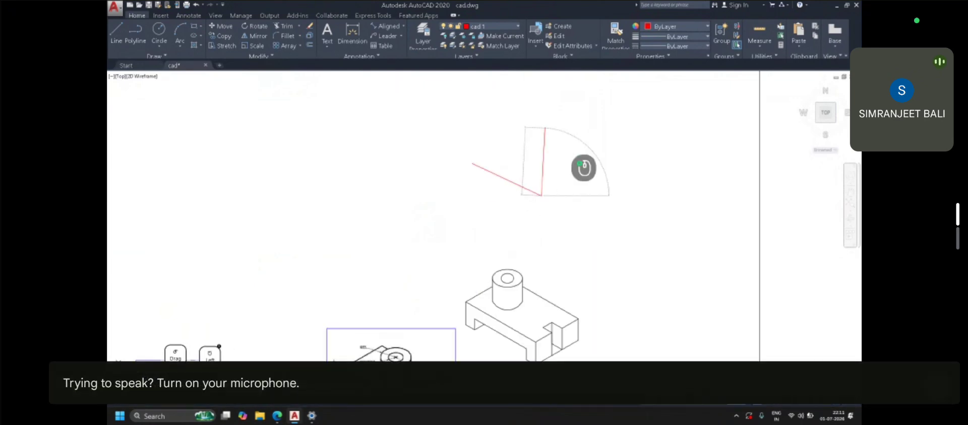
{"action": "left_click", "coordinate": [472, 163]}
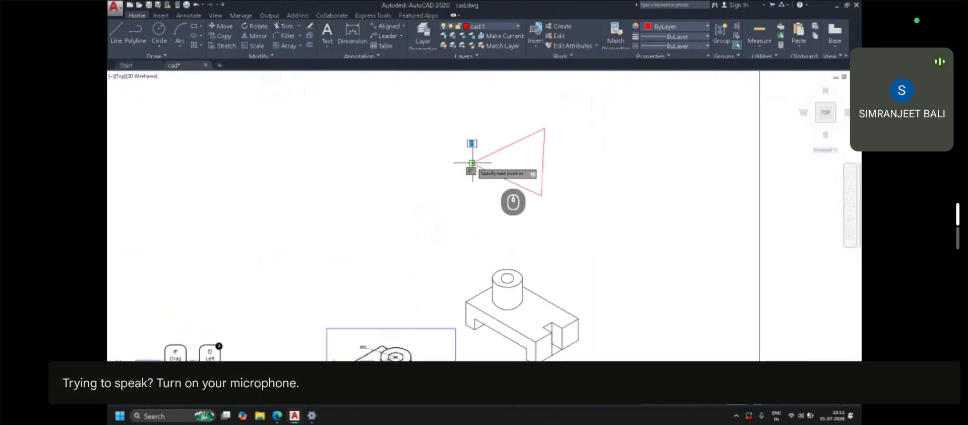
{"action": "key", "text": "Escape"}
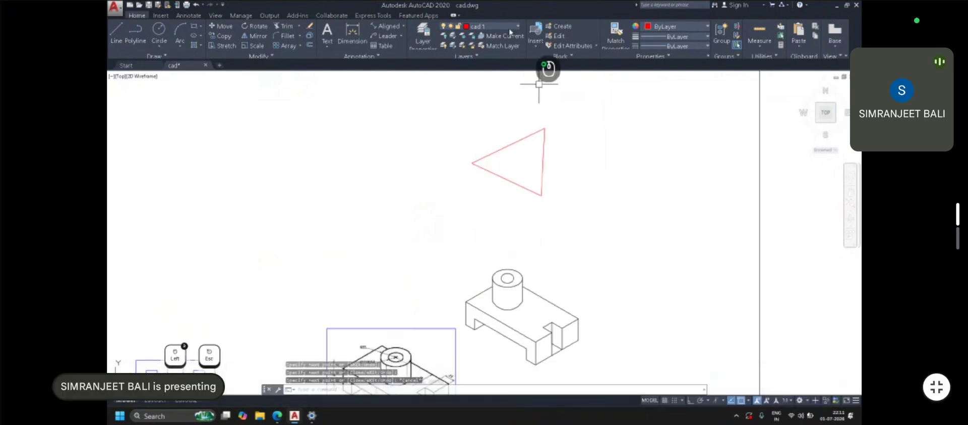
{"action": "left_click", "coordinate": [491, 27]}
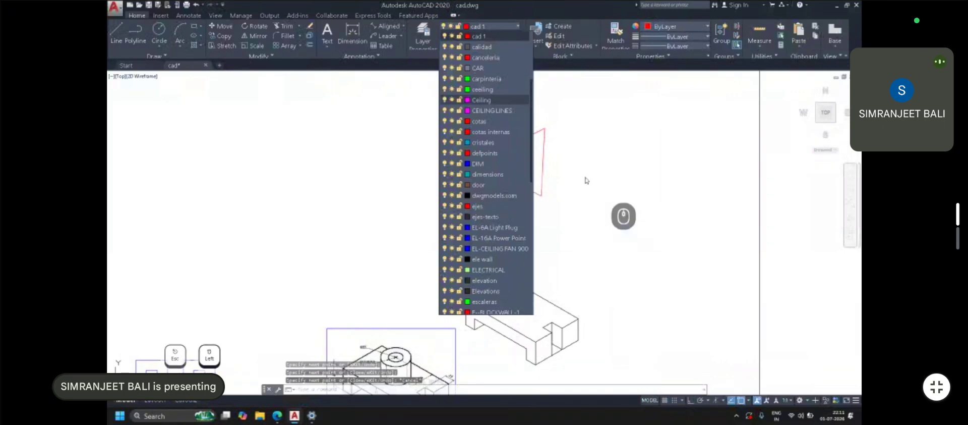
{"action": "scroll", "coordinate": [586, 180], "scroll_direction": "down", "scroll_amount": 3}
{"action": "left_click", "coordinate": [492, 27]}
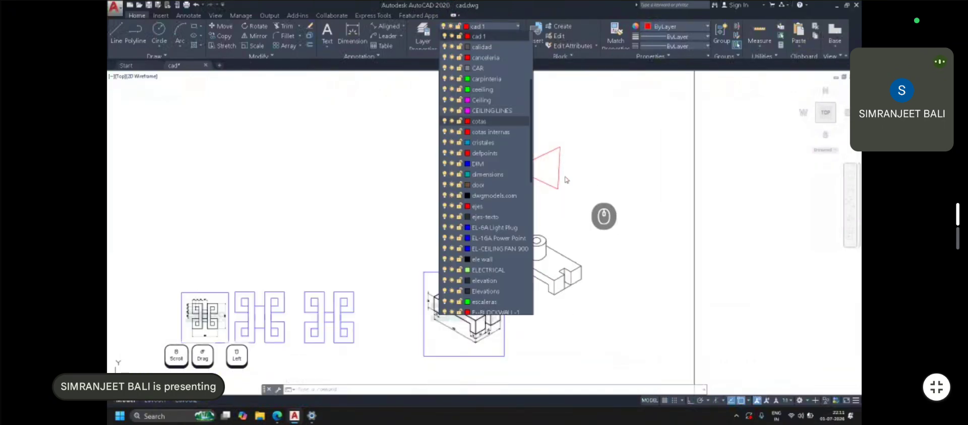
{"action": "left_click", "coordinate": [565, 180]}
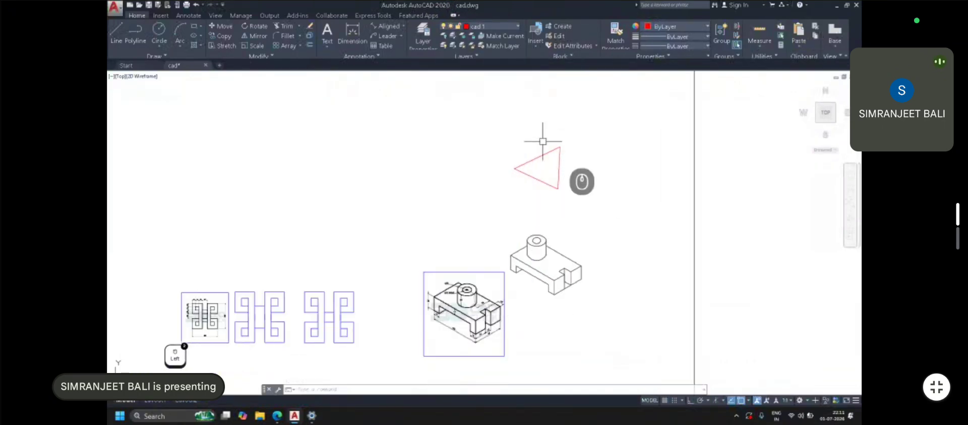
Draw a slanted line on the ground floor furniture layout, from the kitchen sink through the kitchen store to outside the outer wall
{"action": "scroll", "coordinate": [471, 243], "scroll_direction": "down", "scroll_amount": 4}
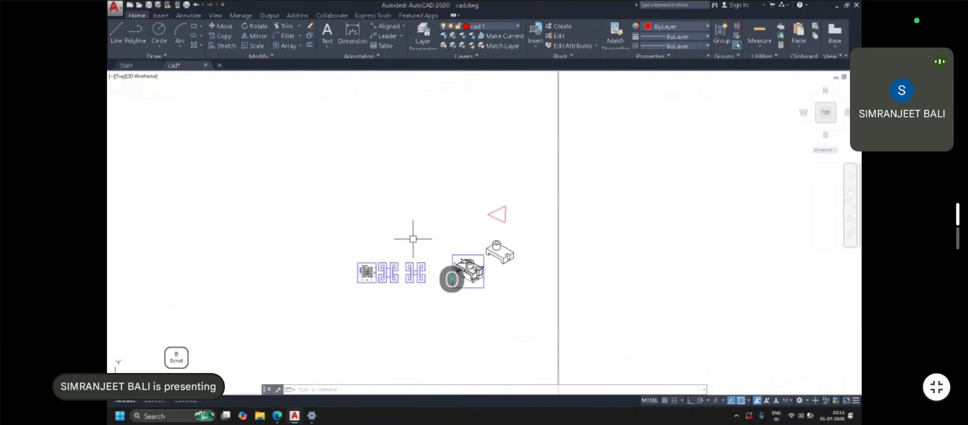
{"action": "middle_click_drag", "start_coordinate": [218, 75], "coordinate": [493, 291]}
{"action": "middle_click_drag", "start_coordinate": [121, 173], "coordinate": [497, 151]}
{"action": "scroll", "coordinate": [173, 182], "scroll_direction": "down", "scroll_amount": 1}
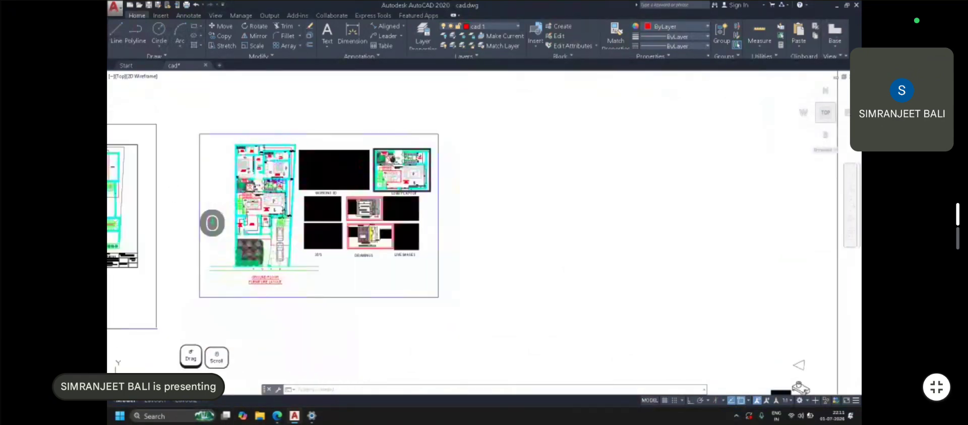
{"action": "middle_click_drag", "start_coordinate": [212, 222], "coordinate": [432, 253]}
{"action": "scroll", "coordinate": [573, 270], "scroll_direction": "up", "scroll_amount": 5}
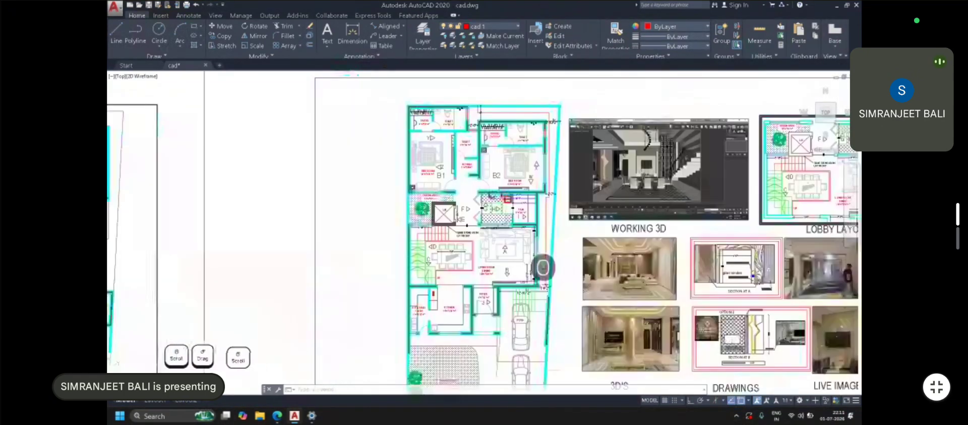
{"action": "scroll", "coordinate": [499, 225], "scroll_direction": "up", "scroll_amount": 2}
{"action": "middle_click_drag", "start_coordinate": [454, 315], "coordinate": [450, 288]}
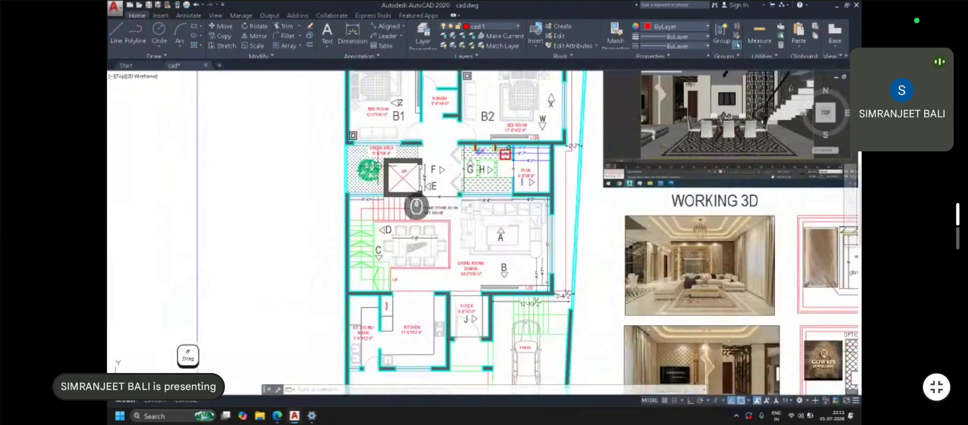
{"action": "left_click", "coordinate": [116, 31]}
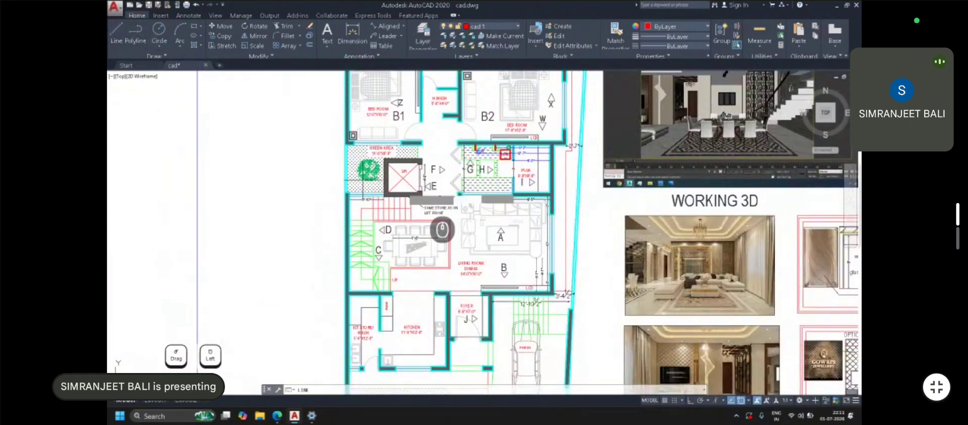
{"action": "middle_click_drag", "start_coordinate": [495, 209], "coordinate": [496, 180]}
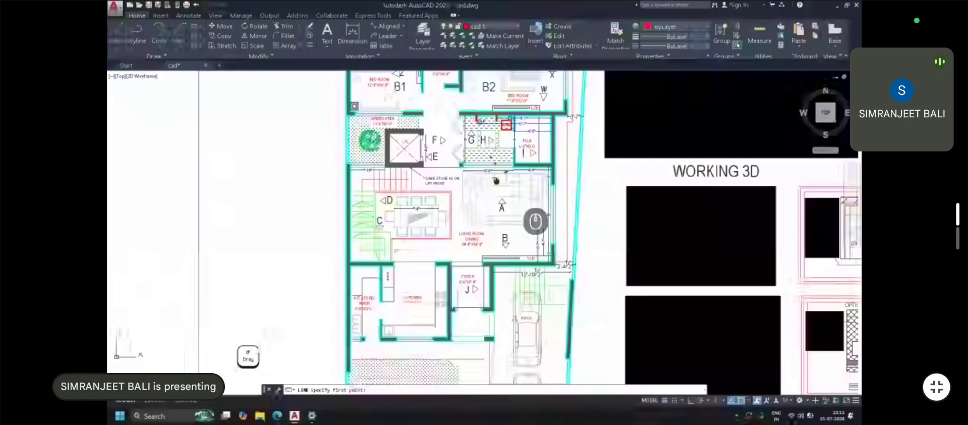
{"action": "scroll", "coordinate": [391, 179], "scroll_direction": "up", "scroll_amount": 4}
{"action": "left_click", "coordinate": [358, 170]}
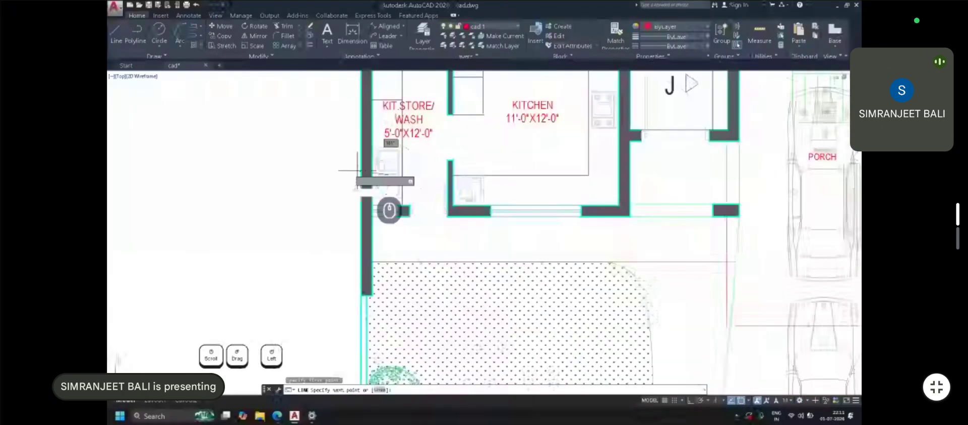
{"action": "key", "text": "space"}
{"action": "left_click", "coordinate": [446, 187]}
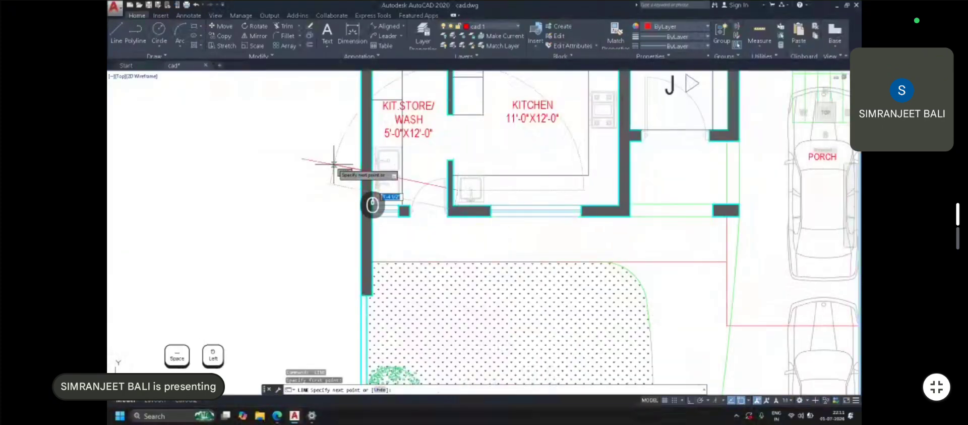
{"action": "left_click", "coordinate": [300, 157]}
{"action": "scroll", "coordinate": [372, 176], "scroll_direction": "down", "scroll_amount": 3}
{"action": "key", "text": "Escape"}
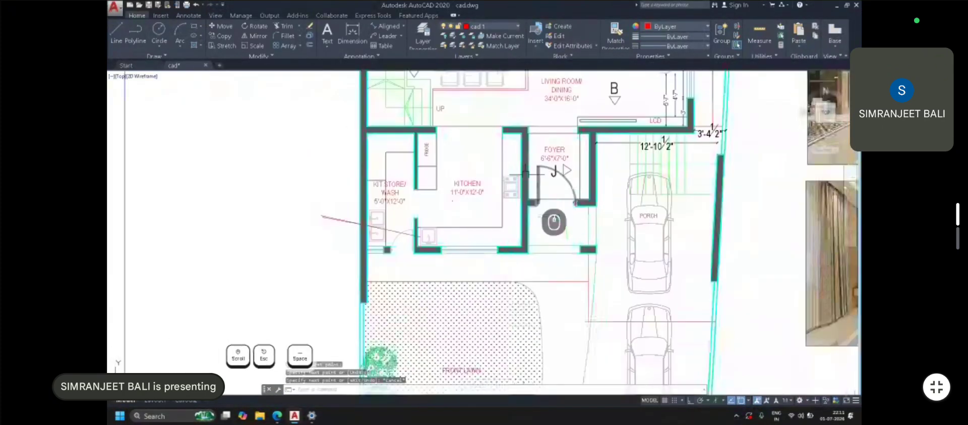
Draw a second line from the kitchen hob to the outer end of the first slanted line
{"action": "key", "text": "space"}
{"action": "left_click", "coordinate": [517, 183]}
{"action": "left_click", "coordinate": [326, 217]}
{"action": "key", "text": "Escape"}
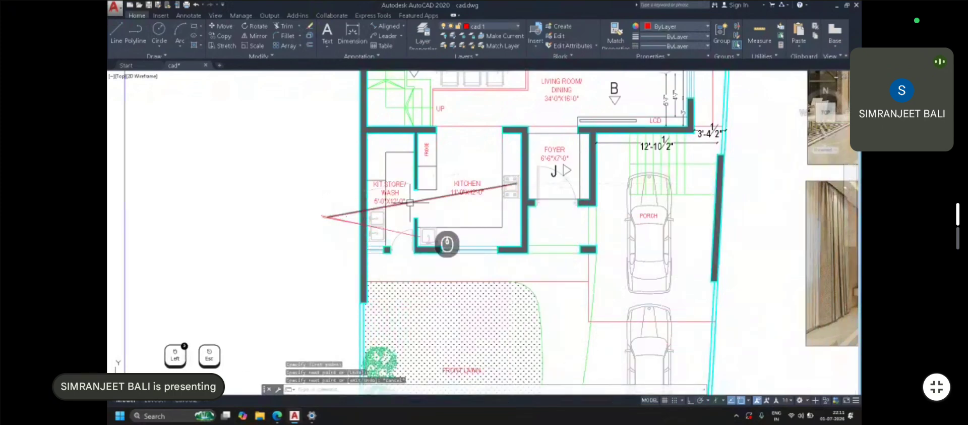
Turn off the current layer cad 1 and accept that the current layer is switched off
{"action": "scroll", "coordinate": [410, 202], "scroll_direction": "down", "scroll_amount": 3}
{"action": "middle_click_drag", "start_coordinate": [410, 202], "coordinate": [402, 222]}
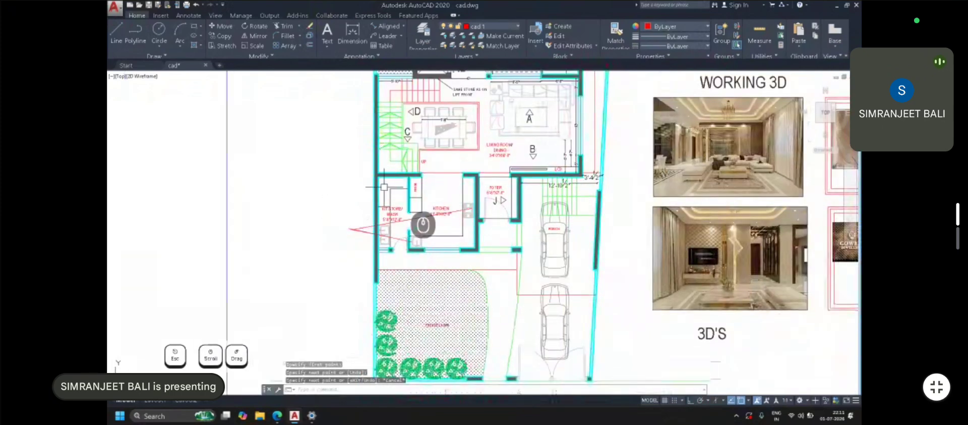
{"action": "scroll", "coordinate": [454, 274], "scroll_direction": "up", "scroll_amount": 2}
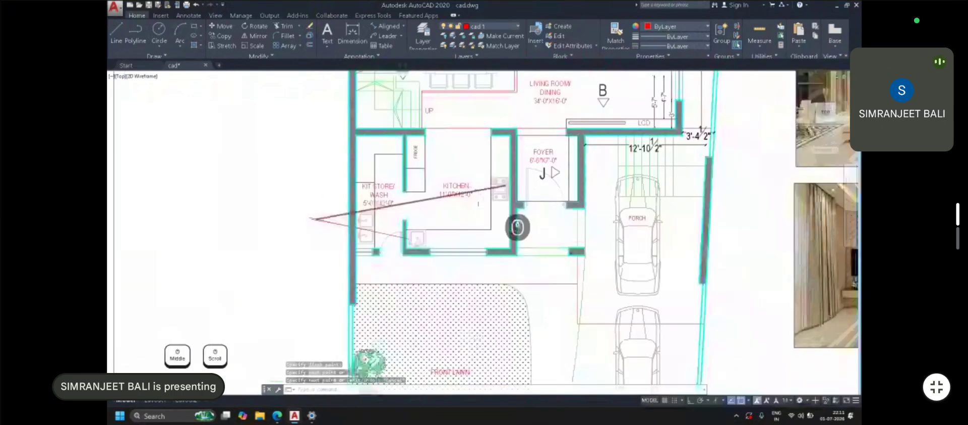
{"action": "scroll", "coordinate": [517, 228], "scroll_direction": "down", "scroll_amount": 2}
{"action": "middle_click_drag", "start_coordinate": [544, 102], "coordinate": [516, 147]}
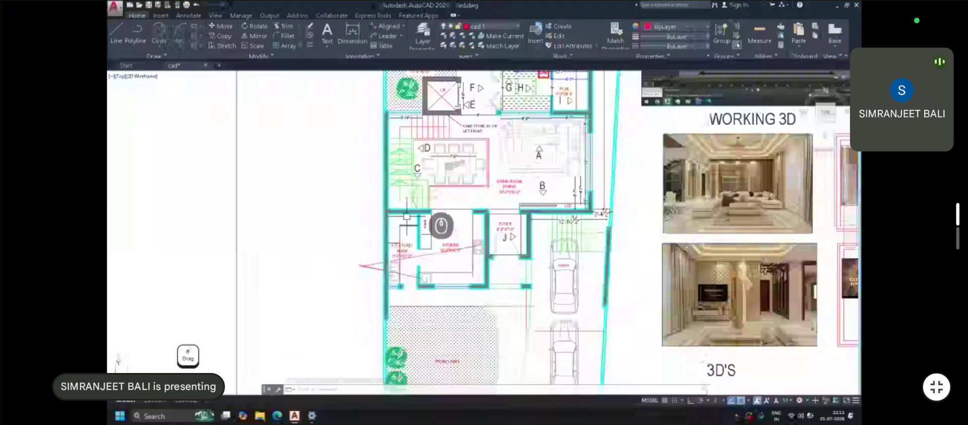
{"action": "left_click", "coordinate": [542, 68]}
{"action": "left_click", "coordinate": [502, 26]}
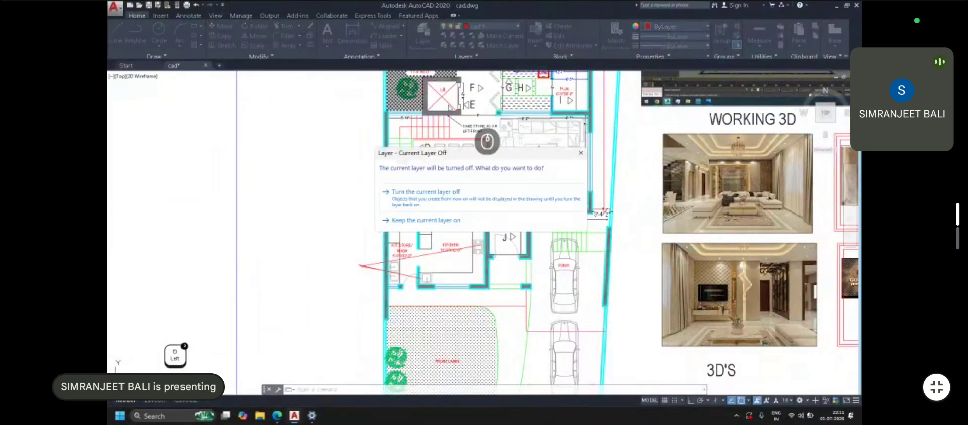
{"action": "left_click", "coordinate": [444, 202]}
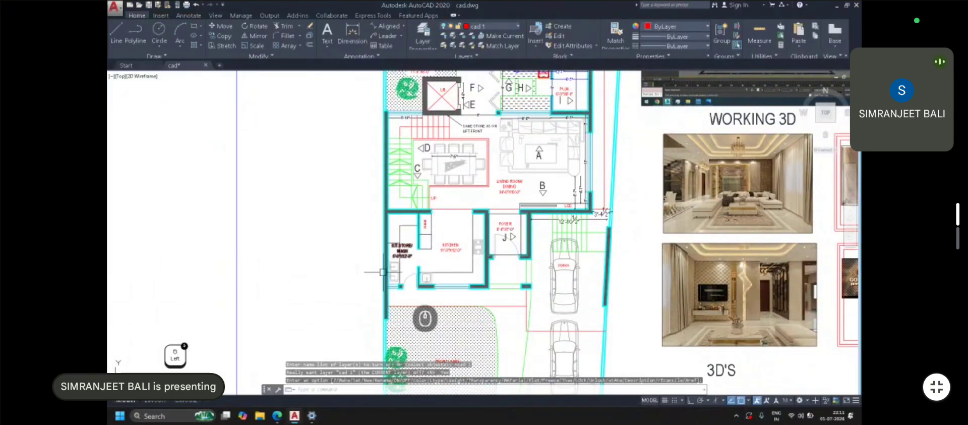
{"action": "left_click", "coordinate": [497, 26]}
{"action": "scroll", "coordinate": [583, 210], "scroll_direction": "down", "scroll_amount": 1}
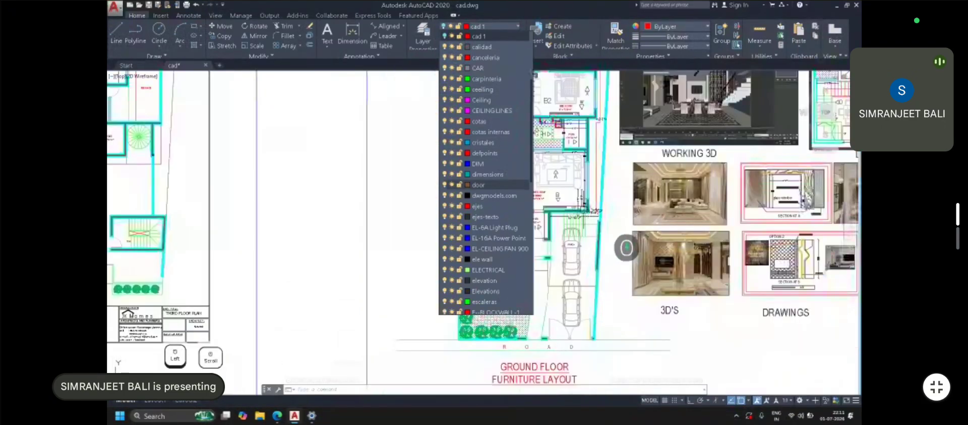
{"action": "left_click", "coordinate": [608, 192]}
{"action": "middle_click_drag", "start_coordinate": [598, 193], "coordinate": [528, 212]}
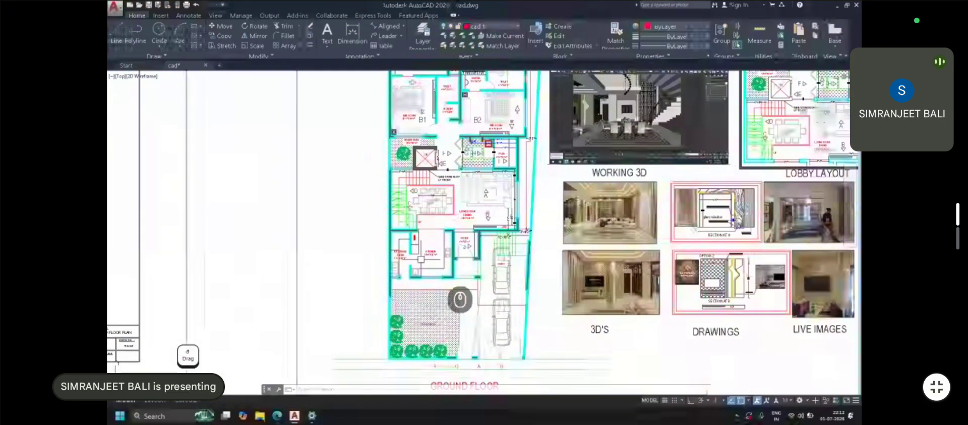
{"action": "middle_click_drag", "start_coordinate": [494, 287], "coordinate": [470, 294]}
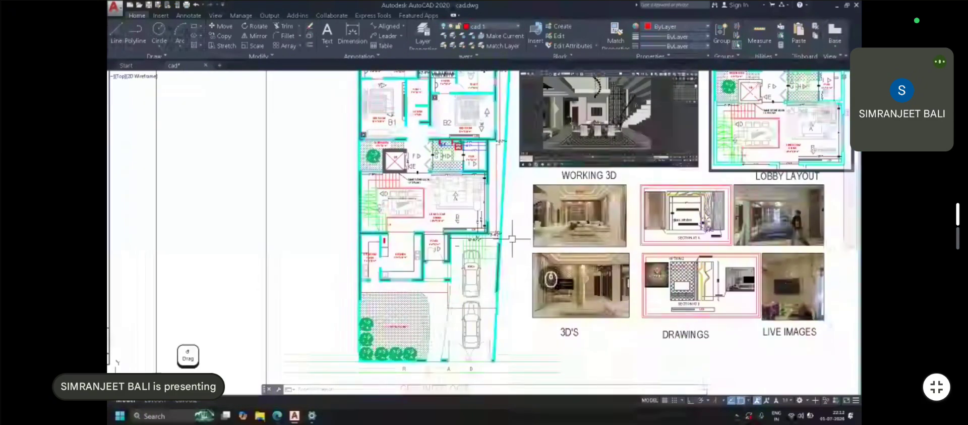
{"action": "middle_click_drag", "start_coordinate": [544, 306], "coordinate": [543, 316]}
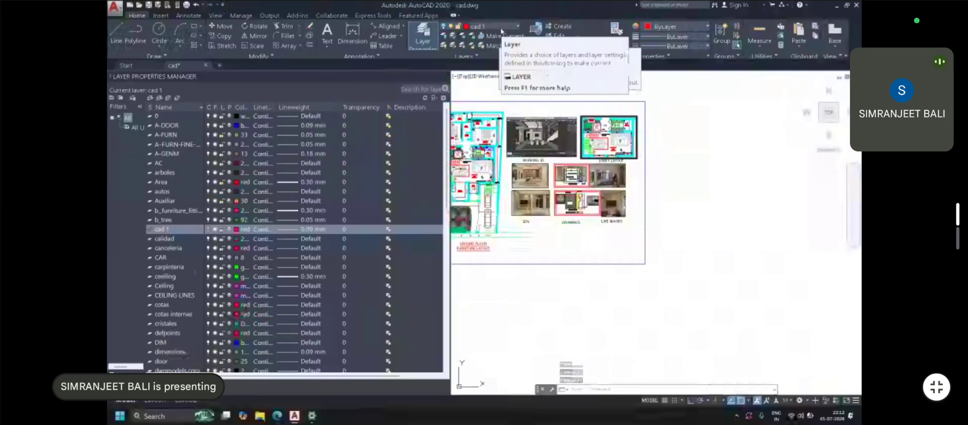
Switch the current layer to Ceiling and then to EL-CEILING FAN 900
{"action": "left_click", "coordinate": [491, 27]}
{"action": "left_click", "coordinate": [477, 101]}
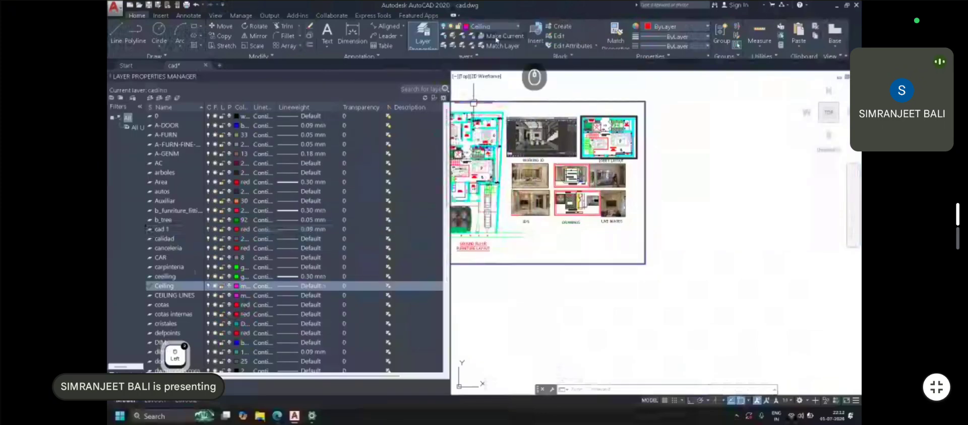
{"action": "left_click", "coordinate": [497, 38]}
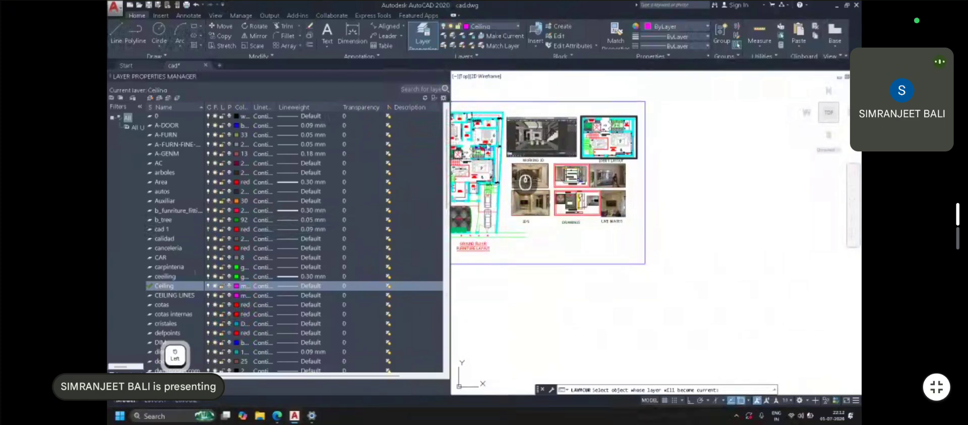
{"action": "left_click", "coordinate": [476, 27]}
{"action": "left_click", "coordinate": [497, 185]}
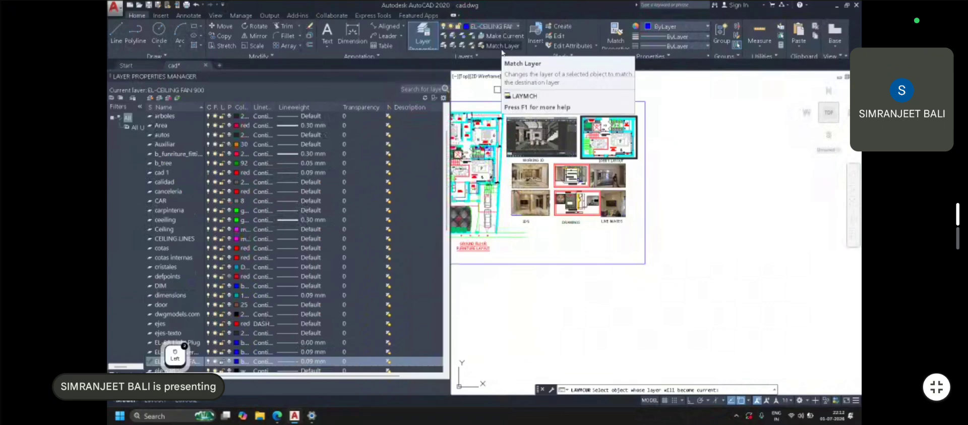
Draw a single diagonal line on the EL-CEILING FAN 900 layer in the empty area above the isometric bracket drawings
{"action": "scroll", "coordinate": [595, 174], "scroll_direction": "up", "scroll_amount": 2}
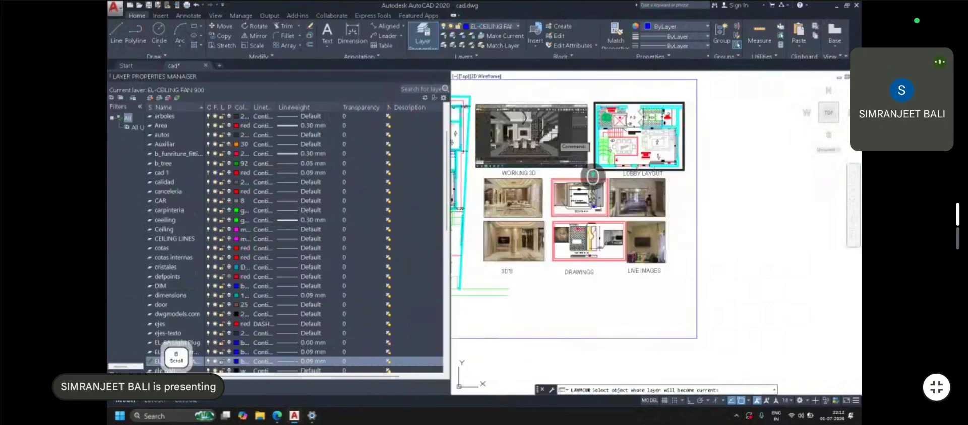
{"action": "scroll", "coordinate": [612, 176], "scroll_direction": "down", "scroll_amount": 7}
{"action": "middle_click_drag", "start_coordinate": [613, 177], "coordinate": [630, 141]}
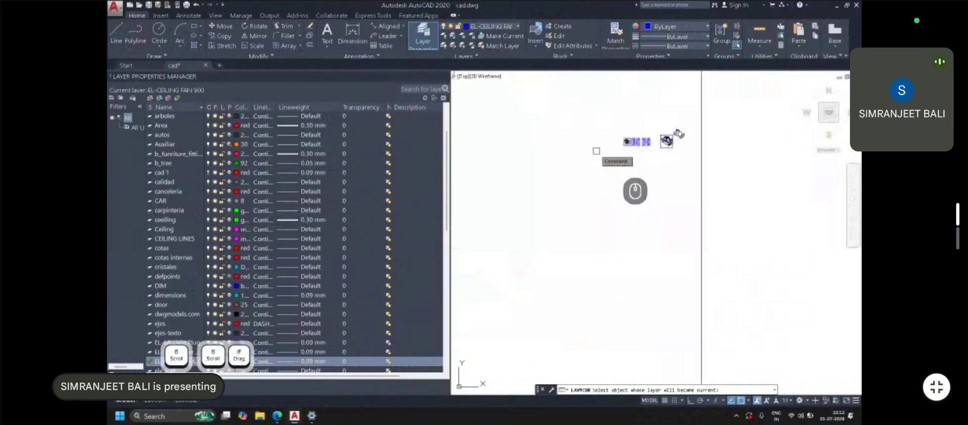
{"action": "scroll", "coordinate": [679, 134], "scroll_direction": "up", "scroll_amount": 5}
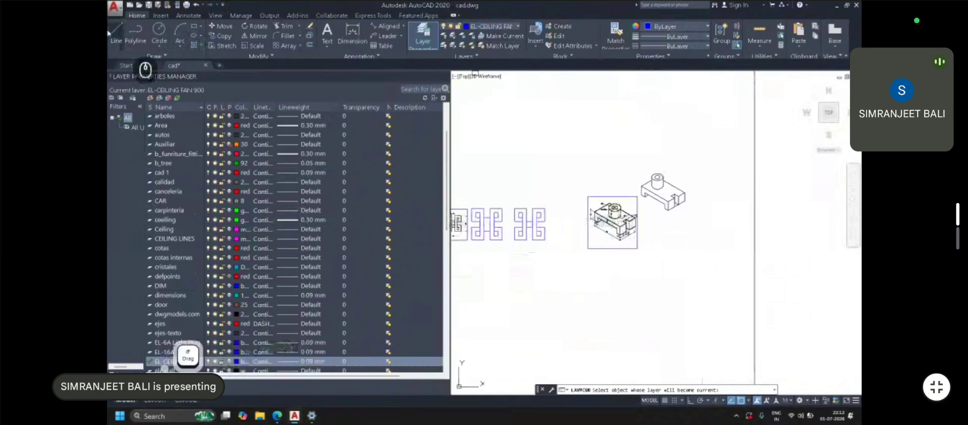
{"action": "left_click", "coordinate": [114, 31]}
{"action": "left_click", "coordinate": [585, 98]}
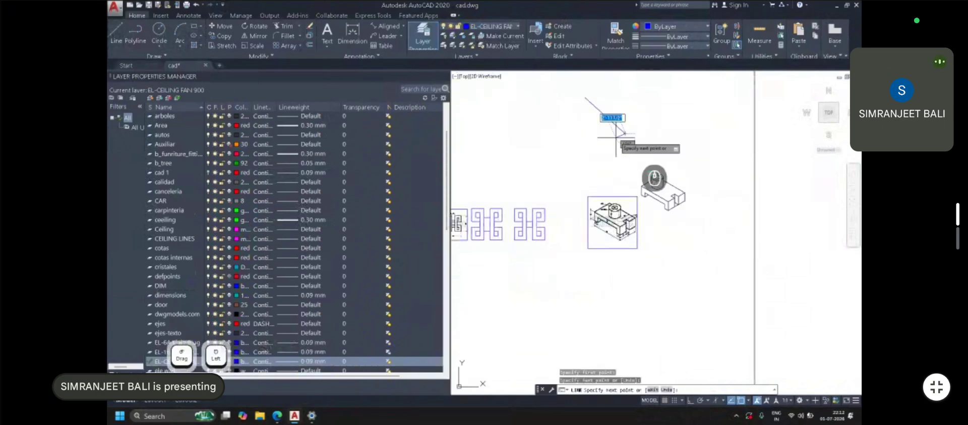
{"action": "key", "text": "Escape"}
{"action": "scroll", "coordinate": [648, 166], "scroll_direction": "up", "scroll_amount": 3}
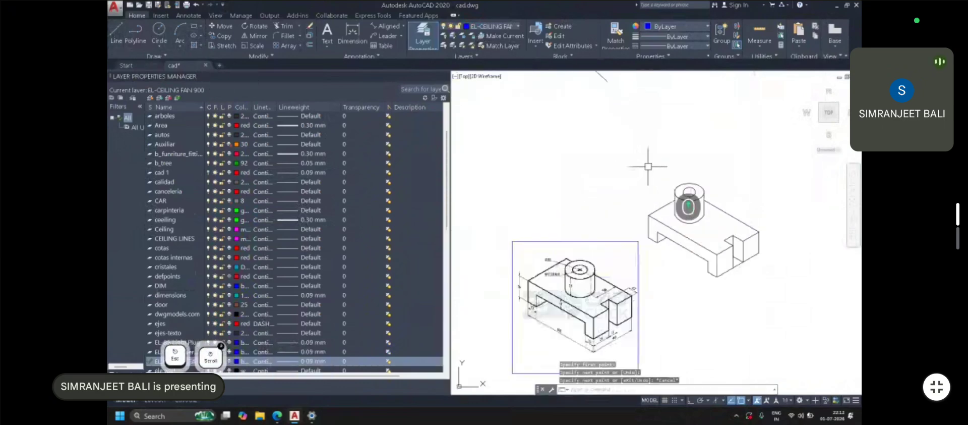
{"action": "scroll", "coordinate": [648, 167], "scroll_direction": "down", "scroll_amount": 3}
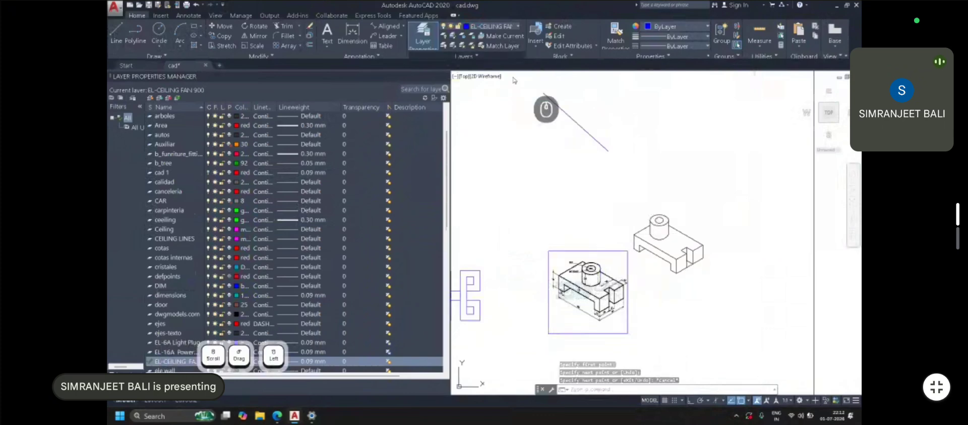
{"action": "left_click", "coordinate": [583, 127]}
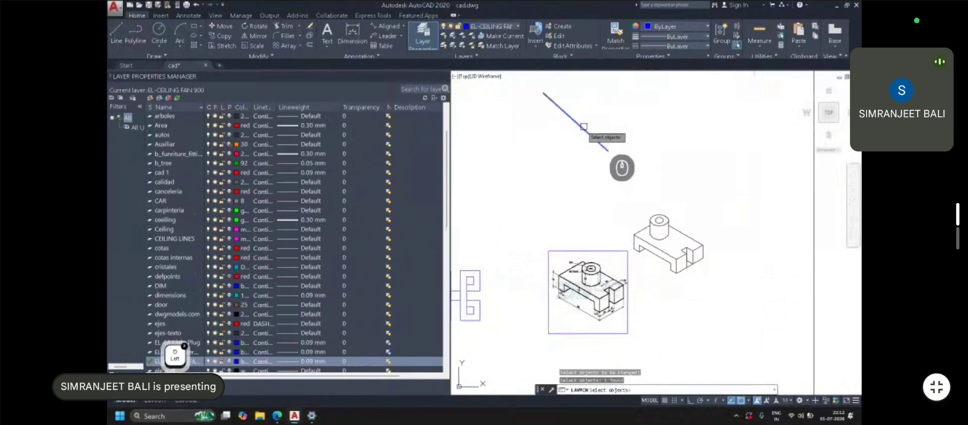
{"action": "left_click", "coordinate": [712, 206]}
{"action": "left_click", "coordinate": [649, 293]}
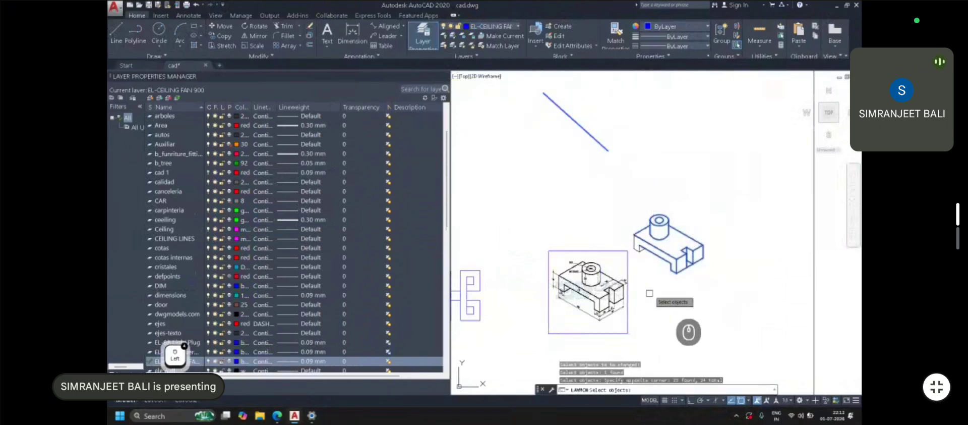
{"action": "key", "text": "Return"}
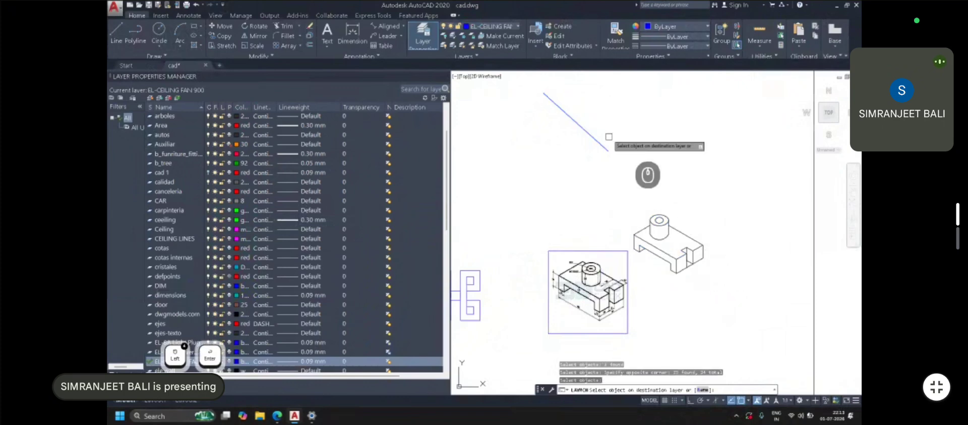
{"action": "key", "text": "Escape"}
Match the diagonal line's properties onto the plain isometric bracket drawing without the frame
{"action": "left_click", "coordinate": [616, 31]}
{"action": "left_click", "coordinate": [575, 123]}
{"action": "left_click", "coordinate": [736, 174]}
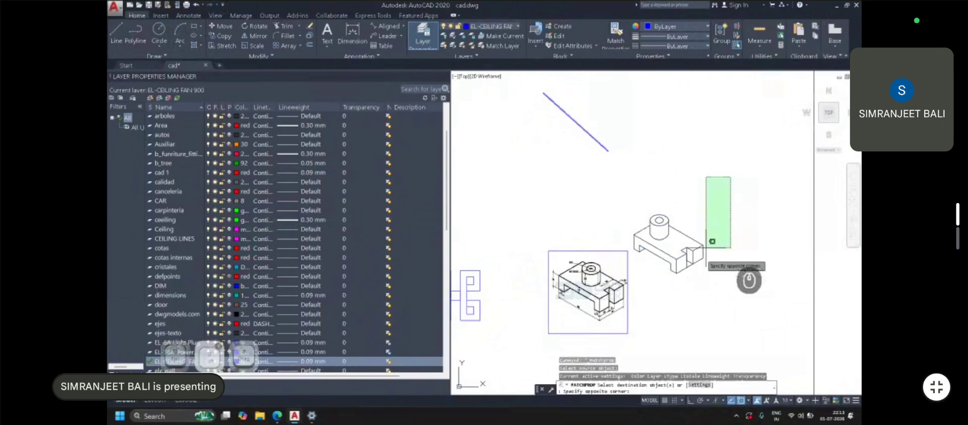
{"action": "left_click", "coordinate": [706, 247]}
{"action": "key", "text": "Escape"}
Select the diagonal line and the bracket's top circle for comparison, and undo the property match on the bracket
{"action": "scroll", "coordinate": [674, 267], "scroll_direction": "up", "scroll_amount": 2}
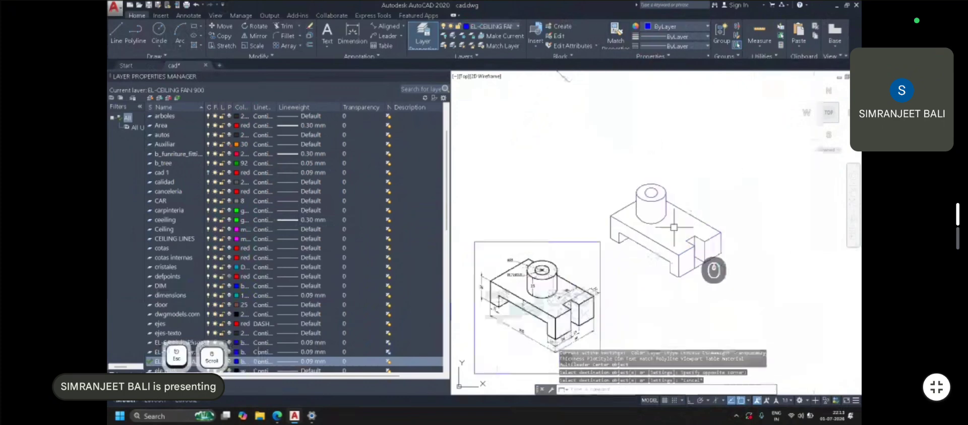
{"action": "middle_click_drag", "start_coordinate": [673, 227], "coordinate": [672, 279]}
{"action": "left_click", "coordinate": [557, 124]}
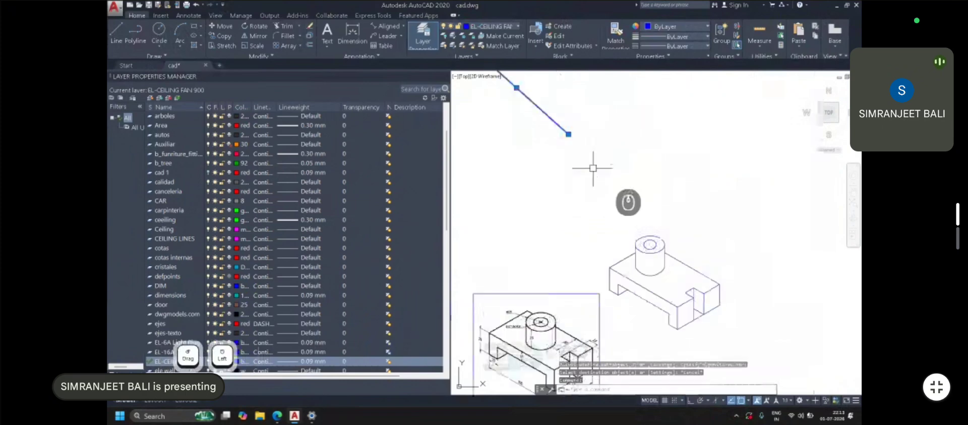
{"action": "left_click", "coordinate": [660, 246]}
{"action": "key", "text": "ctrl"}
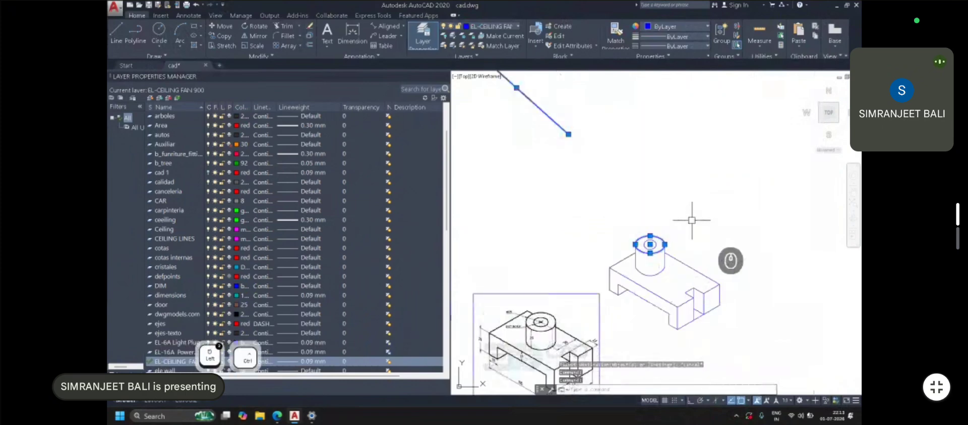
{"action": "key", "text": "ctrl+z"}
{"action": "key", "text": "ctrl+z"}
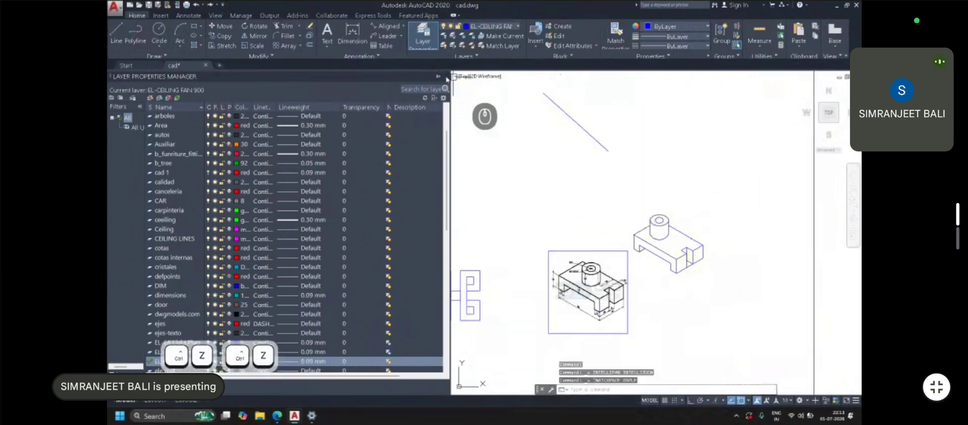
Close the Layer Properties Manager to free the full drawing area
{"action": "left_click", "coordinate": [447, 77]}
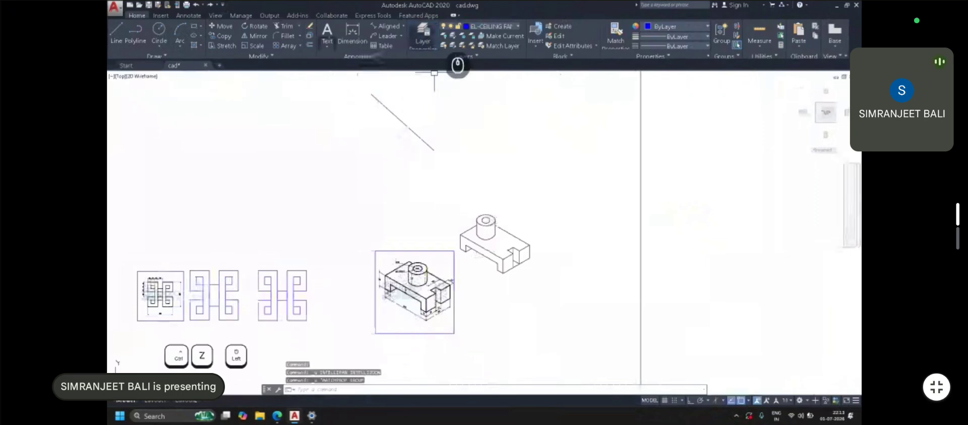
{"action": "middle_click_drag", "start_coordinate": [493, 255], "coordinate": [508, 238]}
Switch to Telegram Web in the browser and examine the practice drawing with the arched shape posted in the Site photos chat
{"action": "key", "text": "super"}
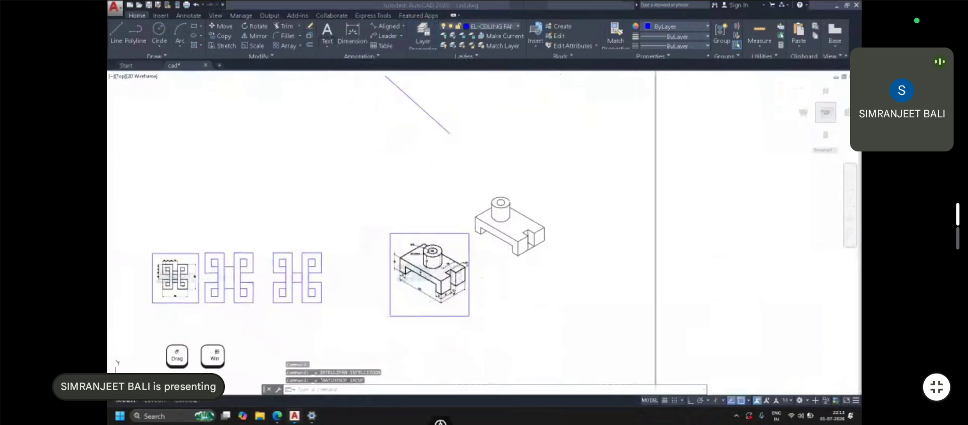
{"action": "mouse_move", "coordinate": [277, 415]}
{"action": "left_click", "coordinate": [233, 376]}
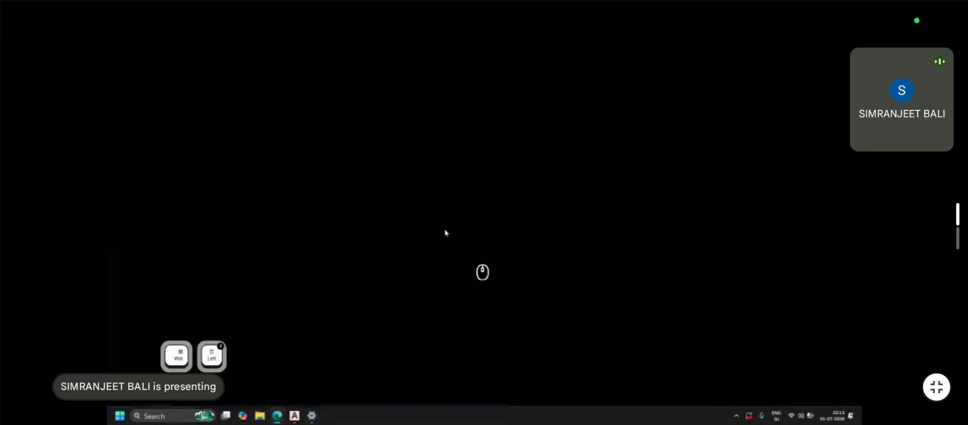
{"action": "left_click", "coordinate": [705, 303]}
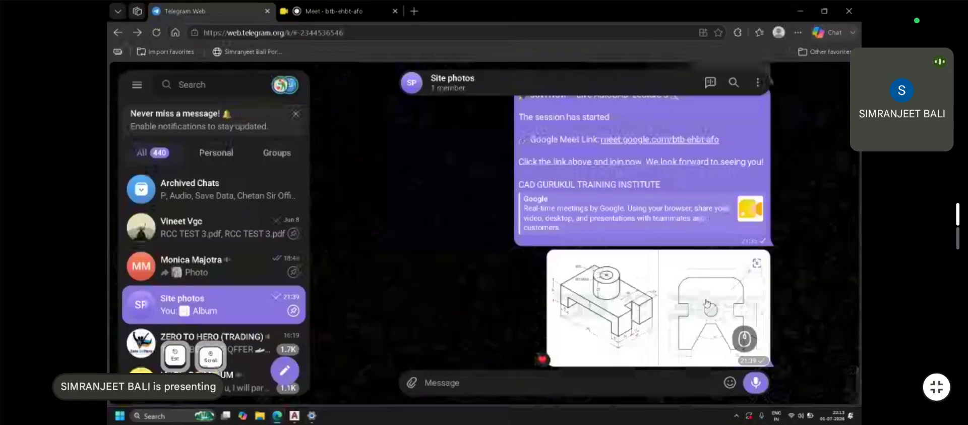
{"action": "left_click", "coordinate": [705, 304]}
{"action": "scroll", "coordinate": [448, 162], "scroll_direction": "up", "scroll_amount": 1}
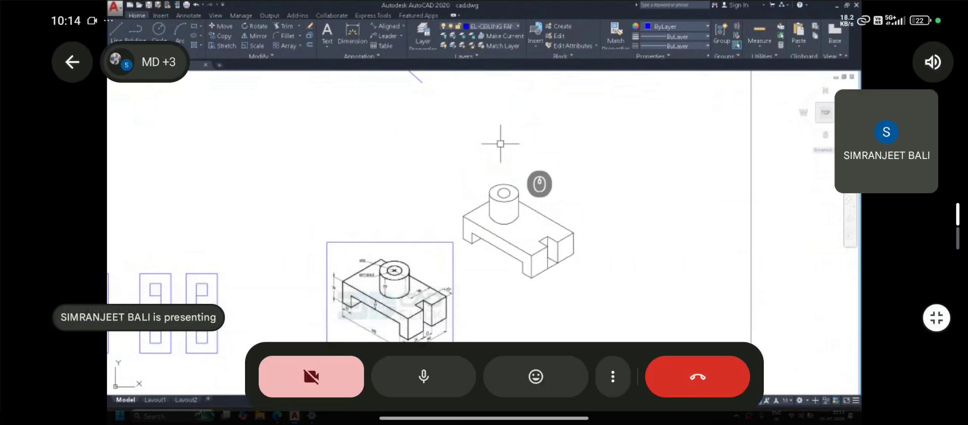
Mute the microphone and leave the Google Meet call, rating its audio and video five stars
{"action": "left_click", "coordinate": [424, 376]}
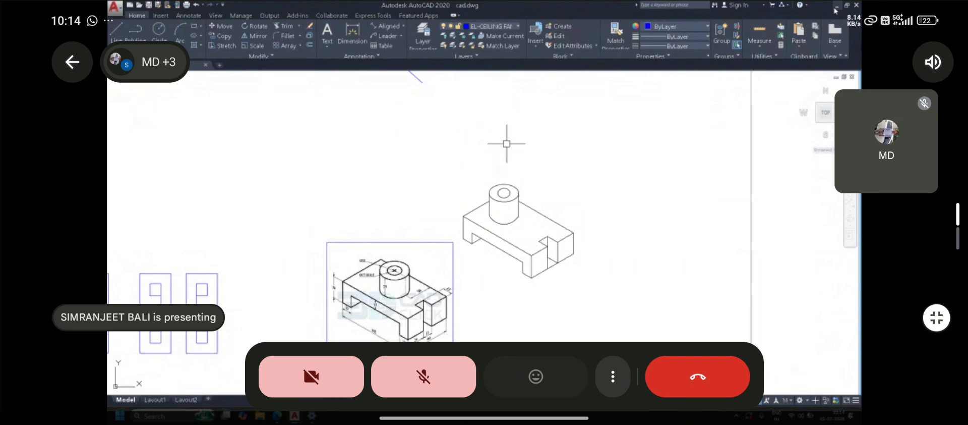
{"action": "left_click", "coordinate": [698, 376]}
{"action": "left_click", "coordinate": [595, 337]}
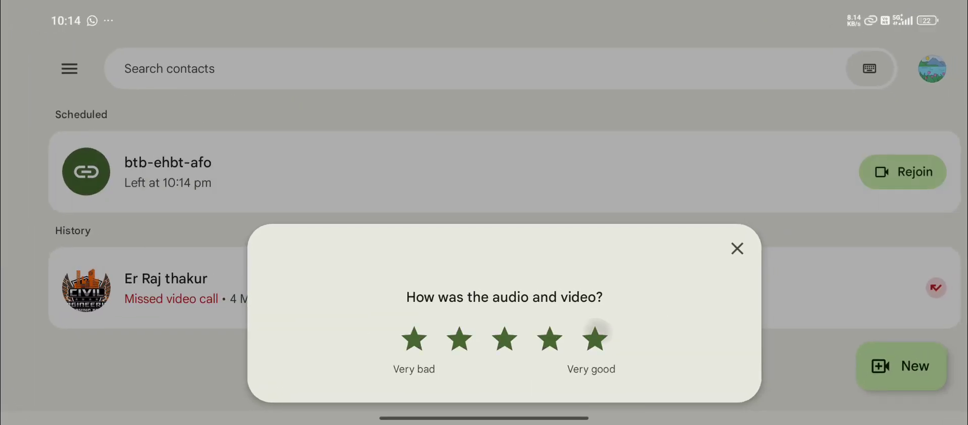